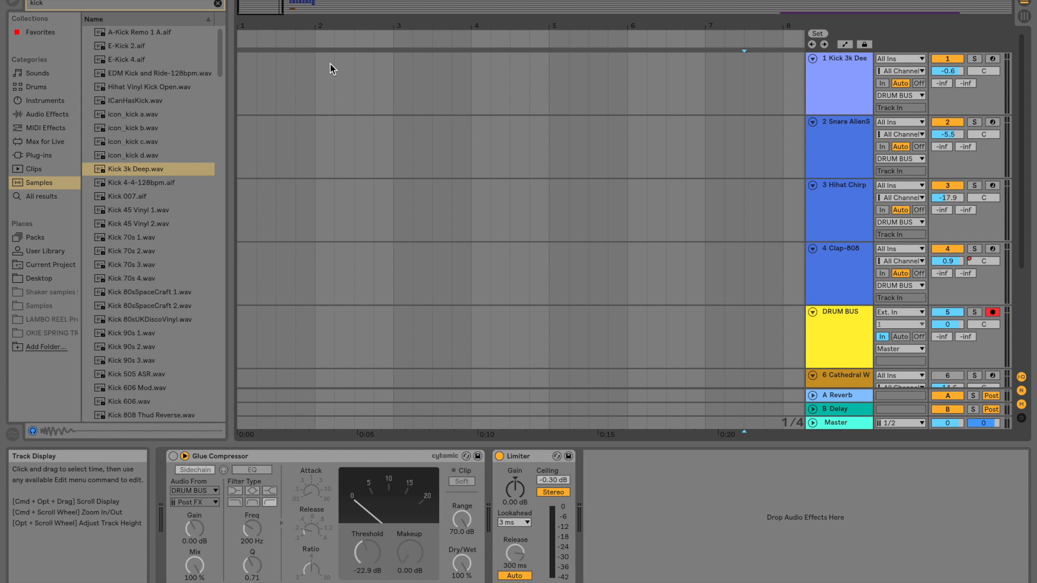
Switch to Finder and move the window holding the song file "01 Wanted" fully into view
{"action": "scroll", "coordinate": [360, 82], "scroll_direction": "right", "scroll_amount": 10}
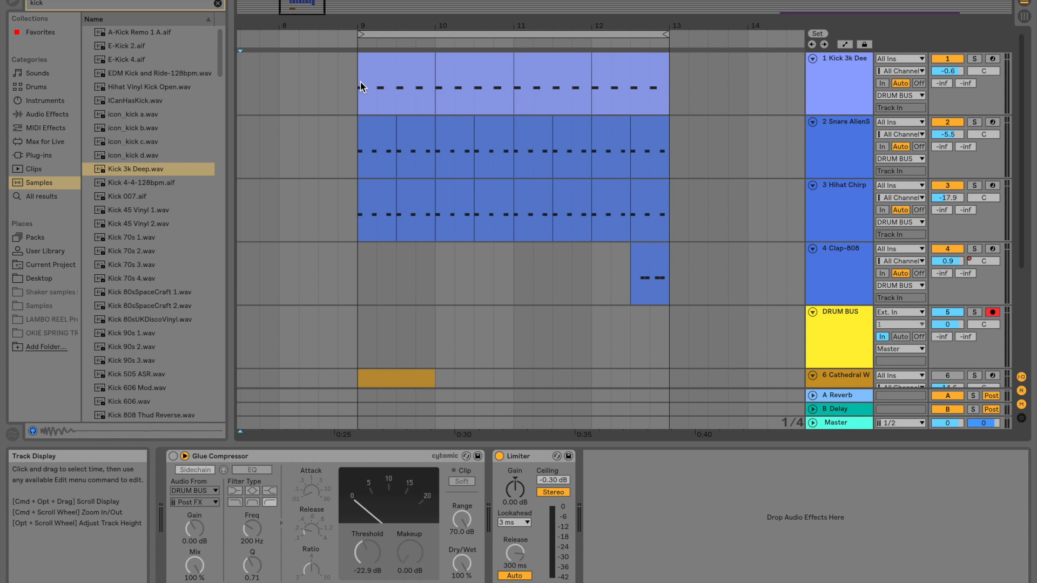
{"action": "left_click", "coordinate": [278, 106]}
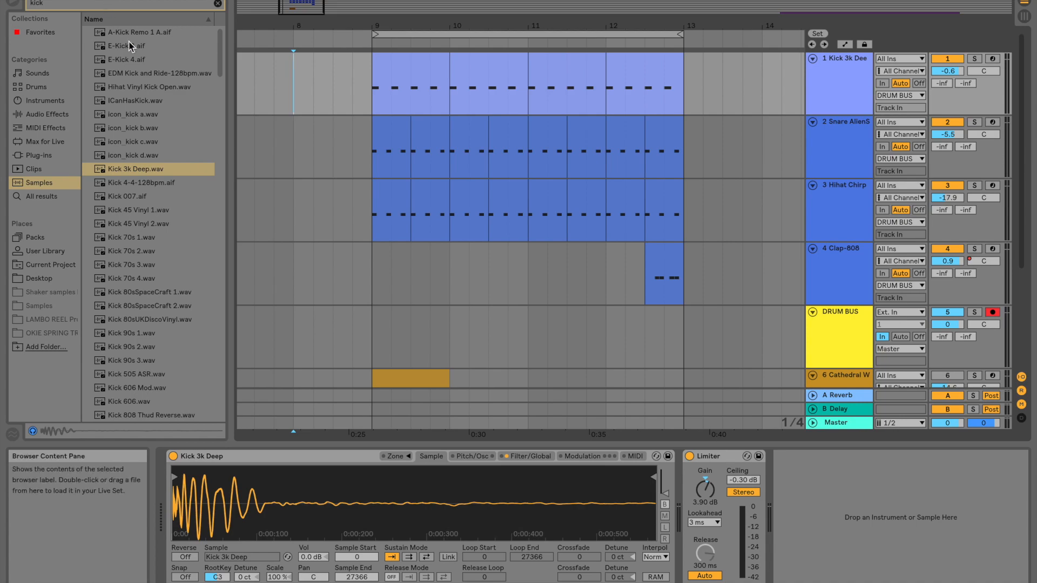
{"action": "mouse_move", "coordinate": [15, 99]}
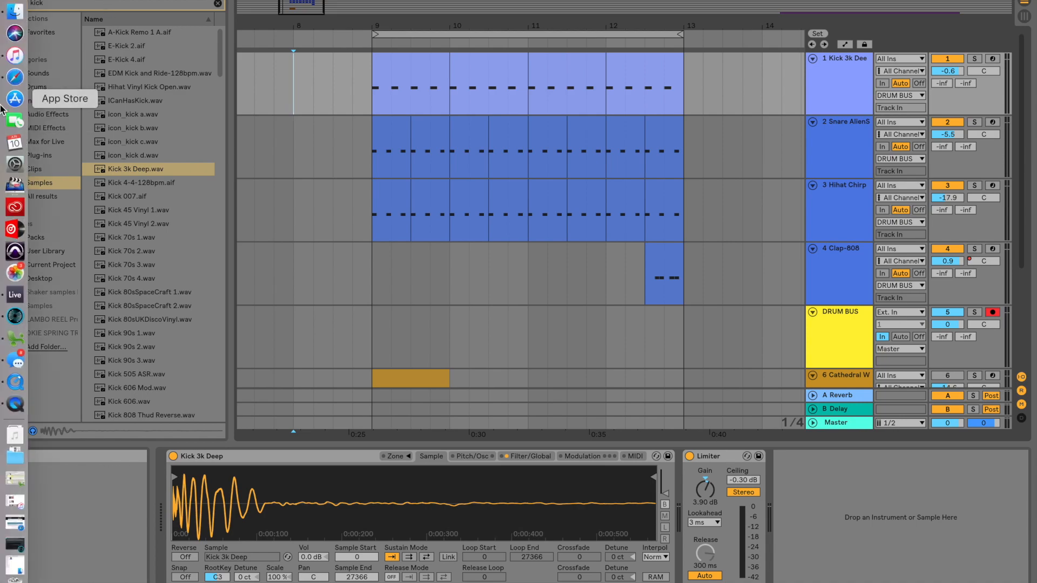
{"action": "left_click", "coordinate": [16, 14]}
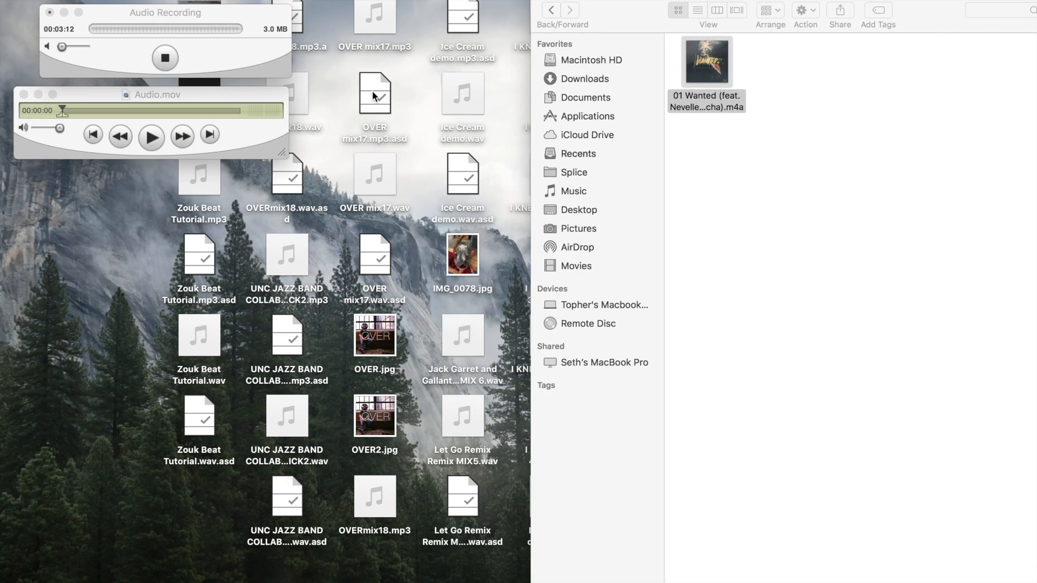
{"action": "left_click_drag", "start_coordinate": [650, 6], "coordinate": [200, 3]}
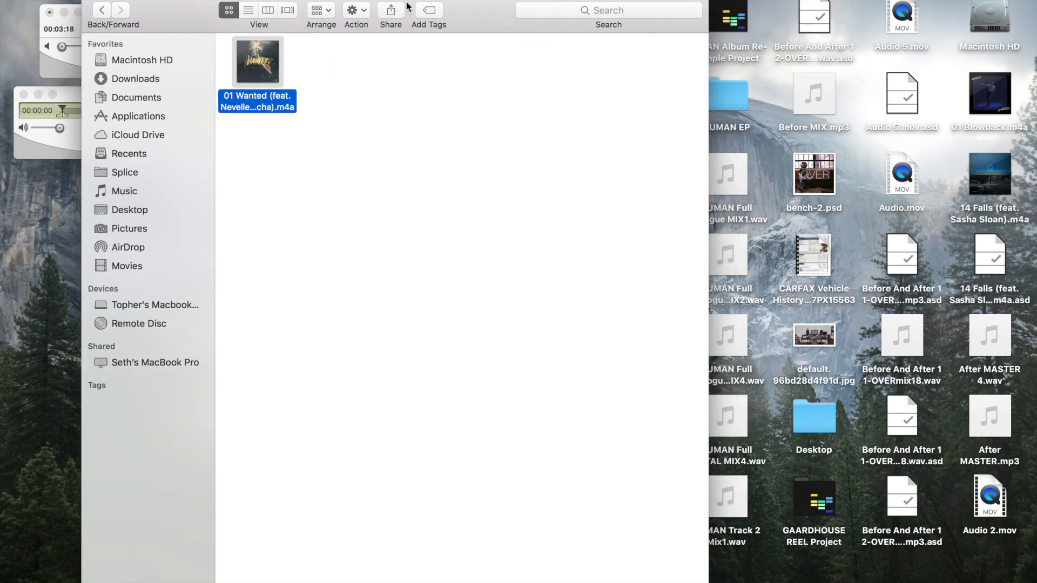
{"action": "mouse_move", "coordinate": [2, 142]}
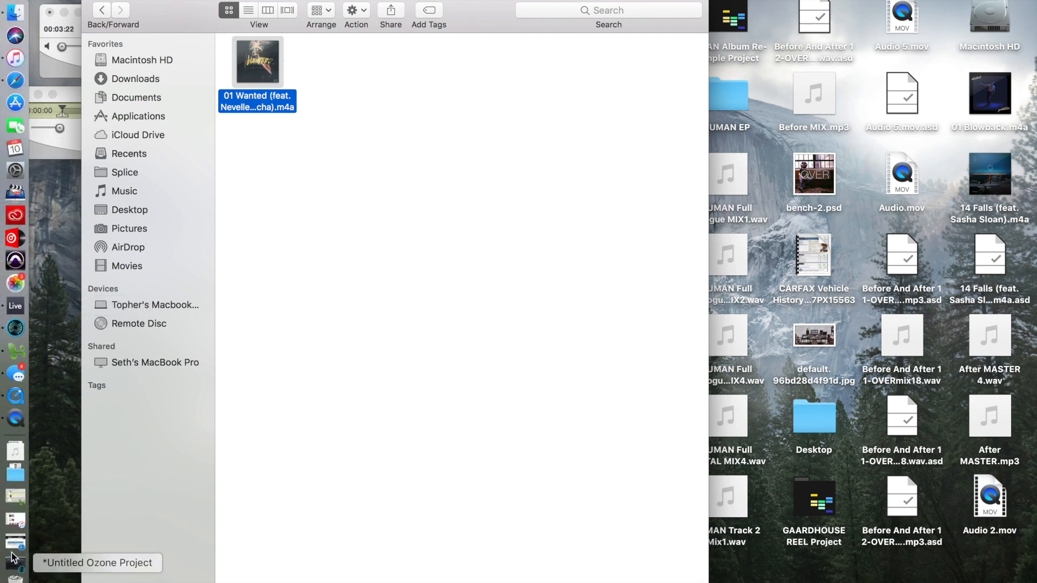
Return to the Zouk Beat Tutorial set in Live and import the "01 Wanted" file from Finder as a new audio track at bar 9
{"action": "left_click", "coordinate": [16, 305]}
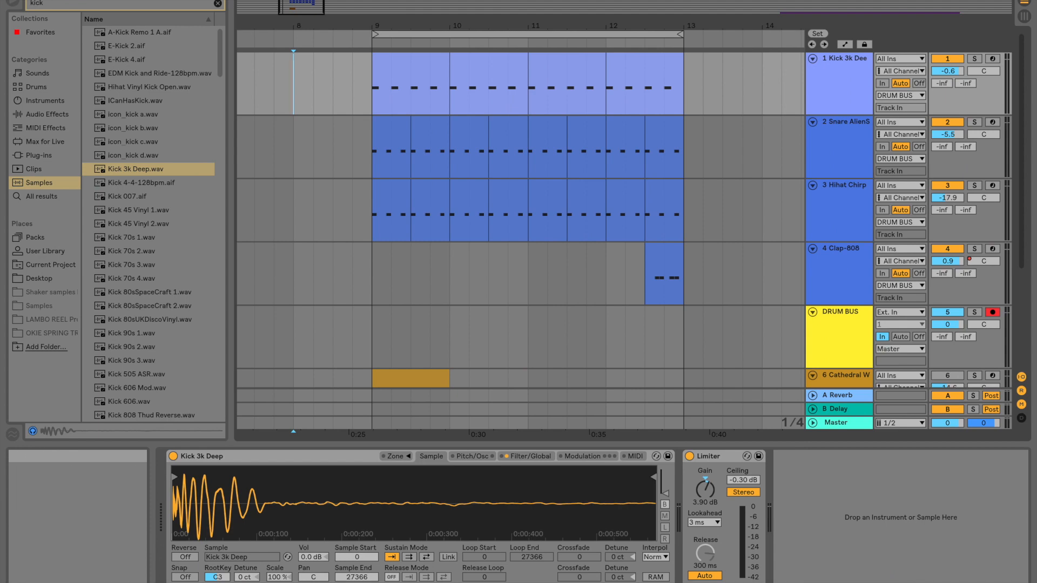
{"action": "left_click", "coordinate": [39, 0]}
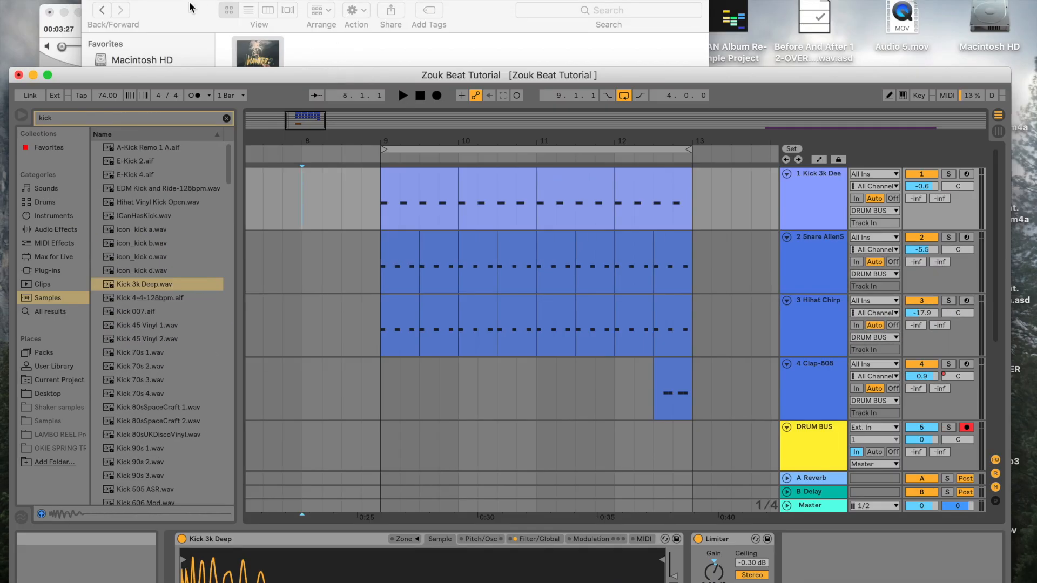
{"action": "left_click", "coordinate": [189, 8]}
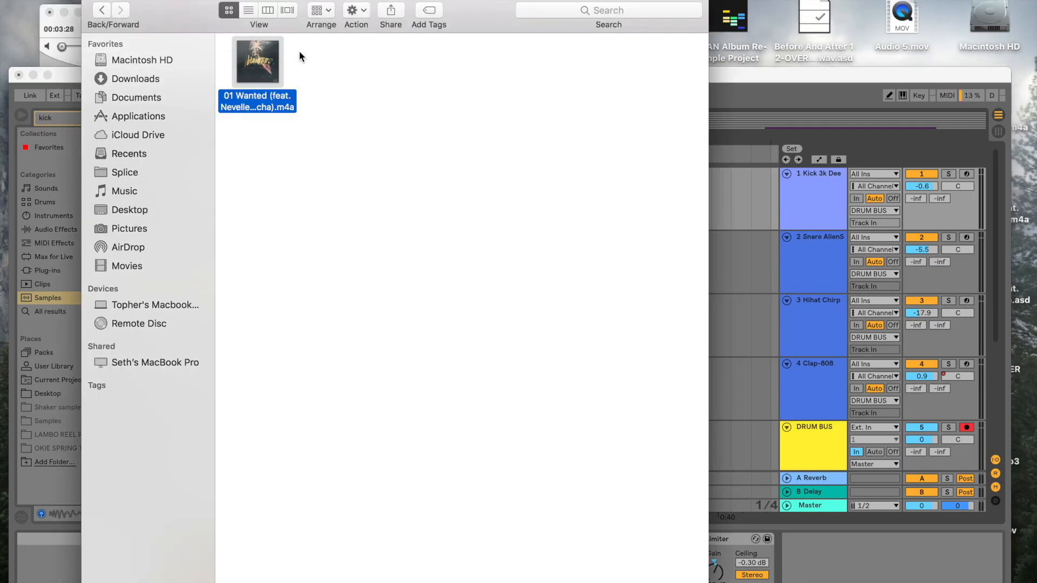
{"action": "left_click_drag", "start_coordinate": [339, 5], "coordinate": [268, 5]}
{"action": "left_click_drag", "start_coordinate": [207, 82], "coordinate": [373, 450]}
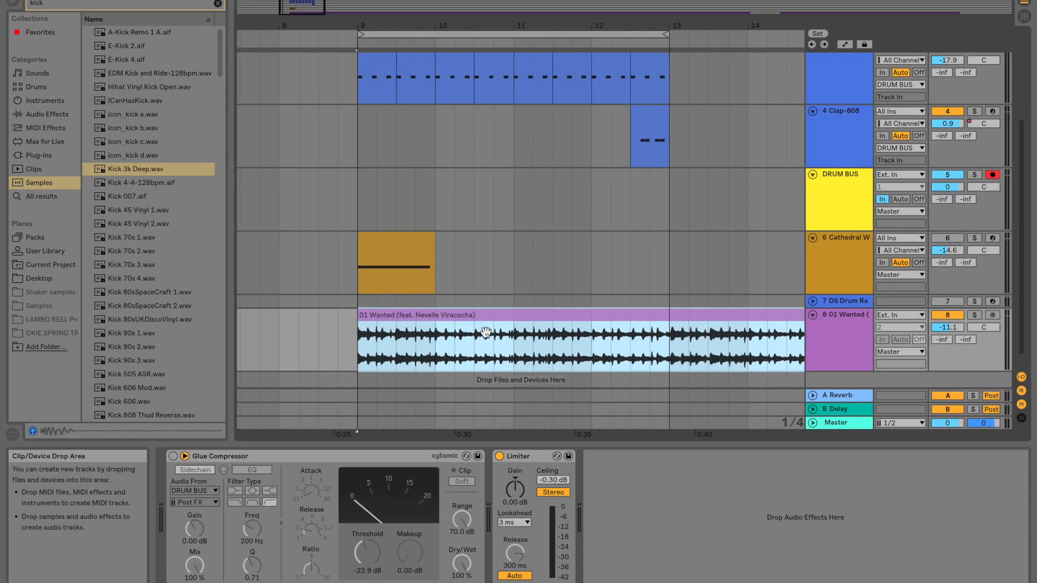
Move the long "01 Wanted" clip to the start of bar 1 and delete the second, shorter clip on the same track
{"action": "left_click_drag", "start_coordinate": [437, 25], "coordinate": [451, 3]}
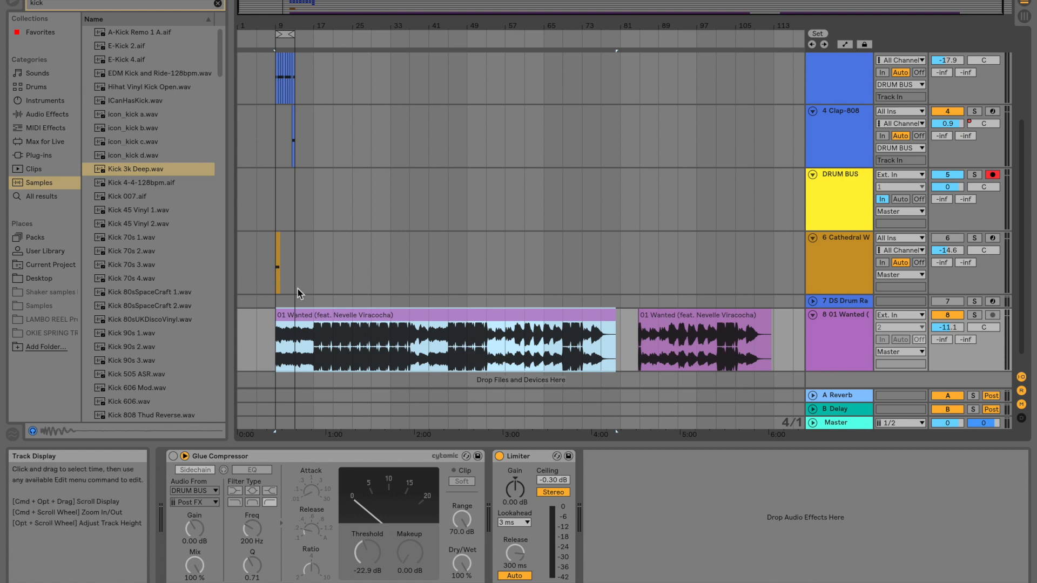
{"action": "left_click_drag", "start_coordinate": [311, 315], "coordinate": [274, 317]}
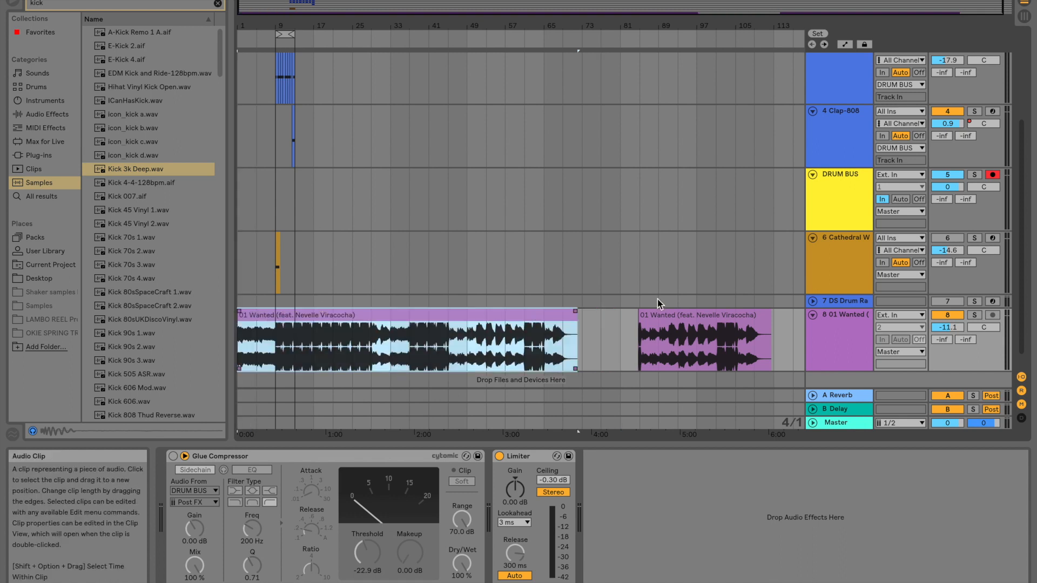
{"action": "left_click", "coordinate": [675, 313]}
{"action": "key", "text": "Delete"}
Inspect how the drop in the "01 Wanted" waveform lines up with the bar 9 grid line
{"action": "left_click_drag", "start_coordinate": [246, 25], "coordinate": [245, 69]}
{"action": "left_click_drag", "start_coordinate": [477, 24], "coordinate": [497, 187]}
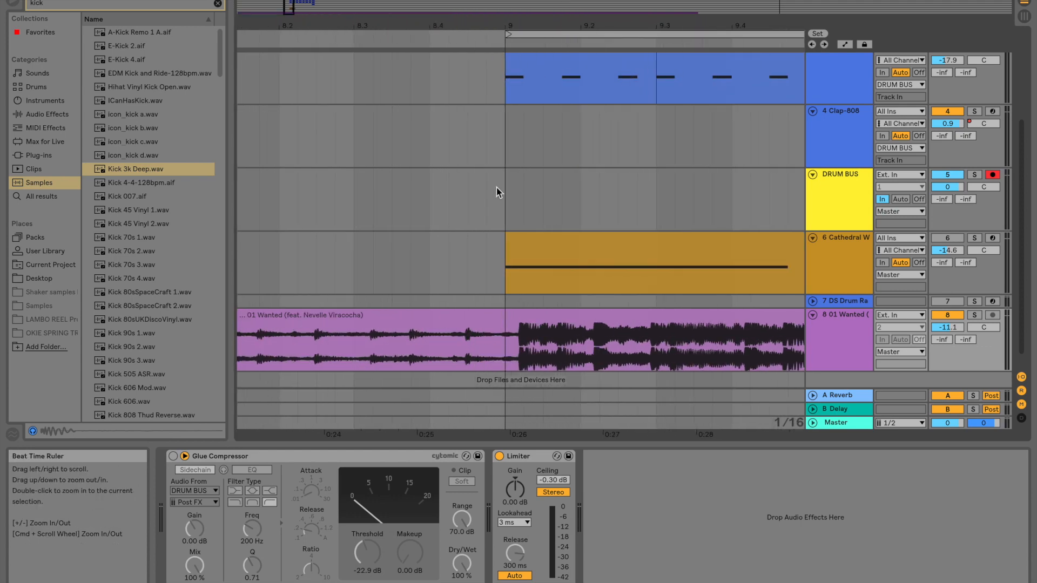
{"action": "scroll", "coordinate": [548, 329], "scroll_direction": "right", "scroll_amount": 3}
{"action": "scroll", "coordinate": [548, 329], "scroll_direction": "down", "scroll_amount": 1}
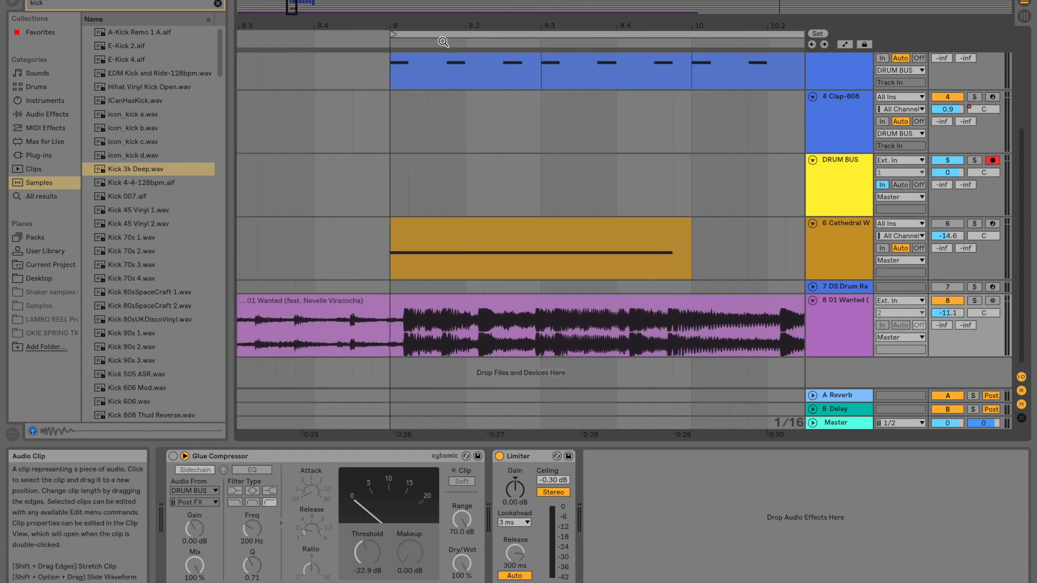
{"action": "left_click_drag", "start_coordinate": [415, 25], "coordinate": [407, 4]}
{"action": "scroll", "coordinate": [379, 197], "scroll_direction": "left", "scroll_amount": 4}
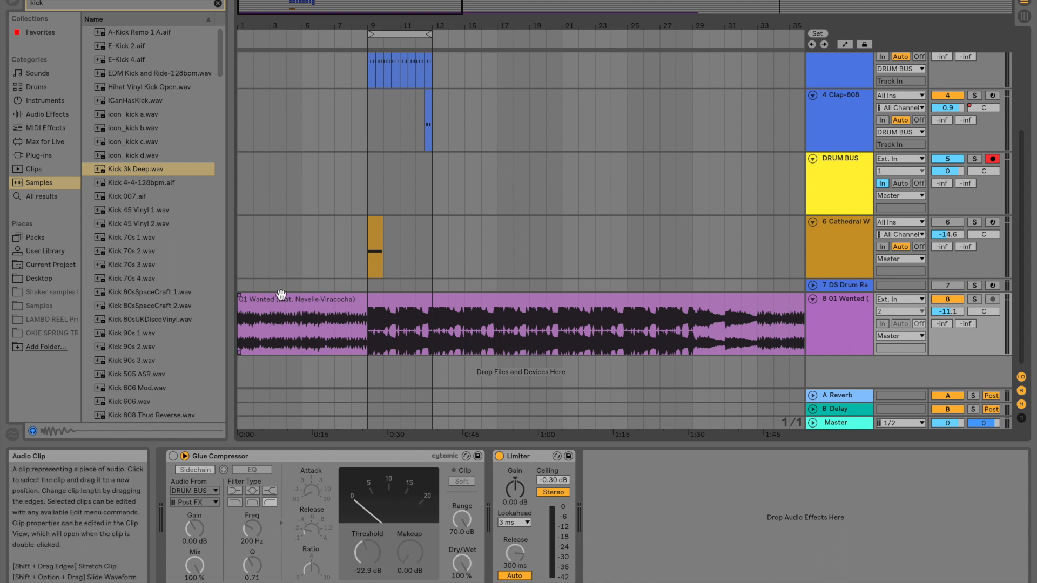
{"action": "left_click_drag", "start_coordinate": [364, 25], "coordinate": [363, 44]}
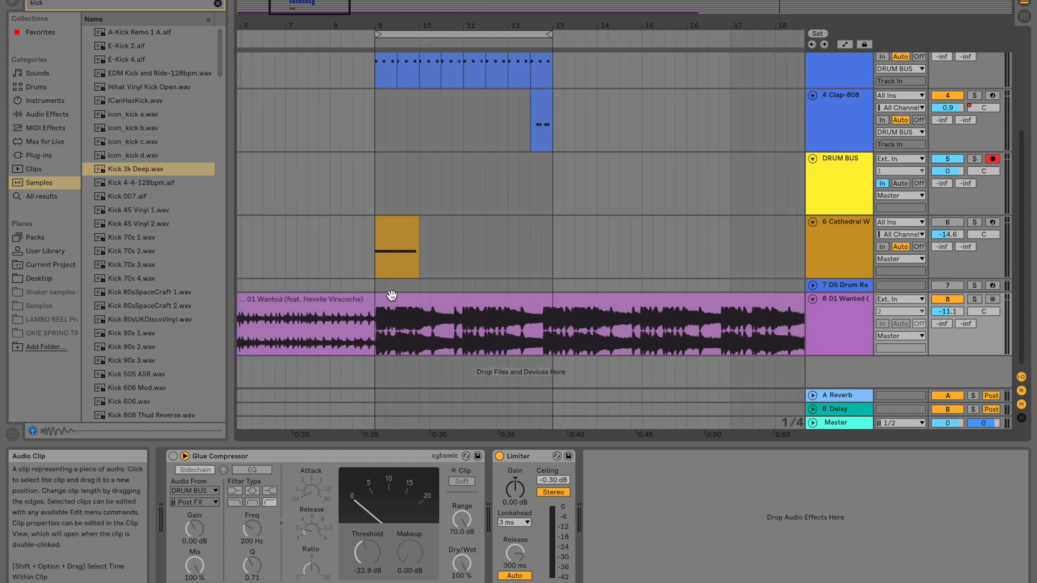
Cut the "01 Wanted" clip around bar 9 and delete the short quiet section just before the drop
{"action": "mouse_move", "coordinate": [375, 23]}
{"action": "left_mouse_down"}
{"action": "mouse_move", "coordinate": [403, 67]}
{"action": "mouse_move", "coordinate": [438, 81]}
{"action": "left_mouse_up"}
{"action": "left_click", "coordinate": [423, 324]}
{"action": "left_click", "coordinate": [471, 323]}
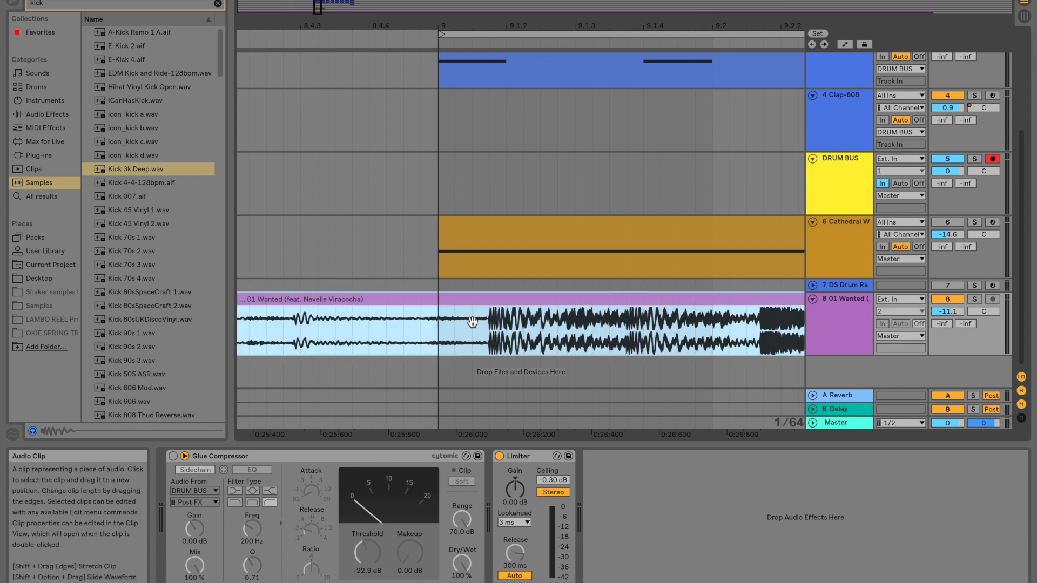
{"action": "left_click_drag", "start_coordinate": [470, 326], "coordinate": [421, 326]}
{"action": "key", "text": "super+e"}
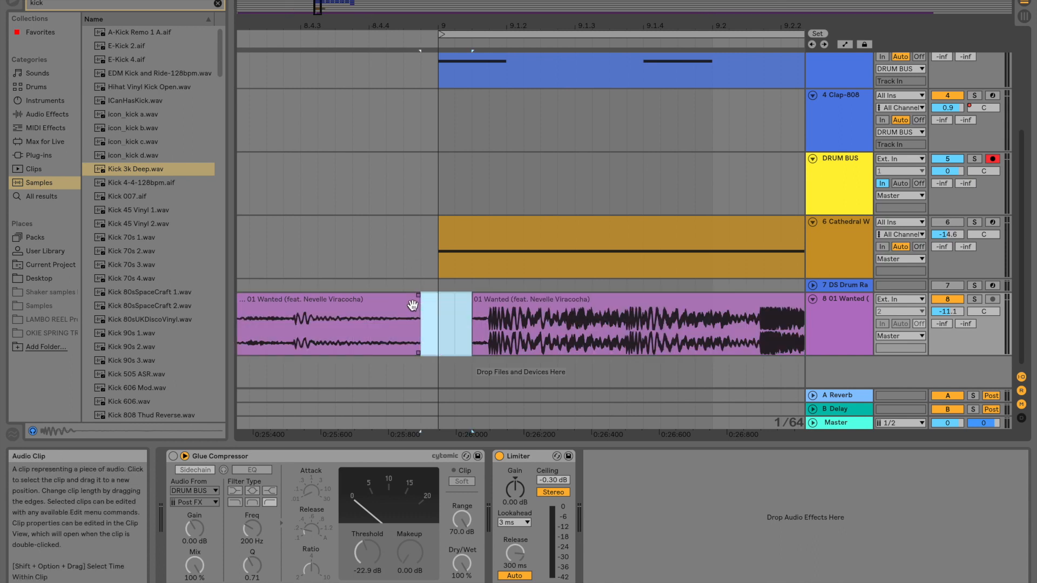
{"action": "left_click_drag", "start_coordinate": [450, 27], "coordinate": [452, 61]}
{"action": "key", "text": "Delete"}
Shift the remaining "01 Wanted" clip earlier and fine-tune its position so the drop's first hit lands exactly on bar 9
{"action": "left_click_drag", "start_coordinate": [586, 304], "coordinate": [394, 323]}
{"action": "left_click_drag", "start_coordinate": [409, 27], "coordinate": [410, 41]}
{"action": "left_click_drag", "start_coordinate": [426, 307], "coordinate": [404, 305]}
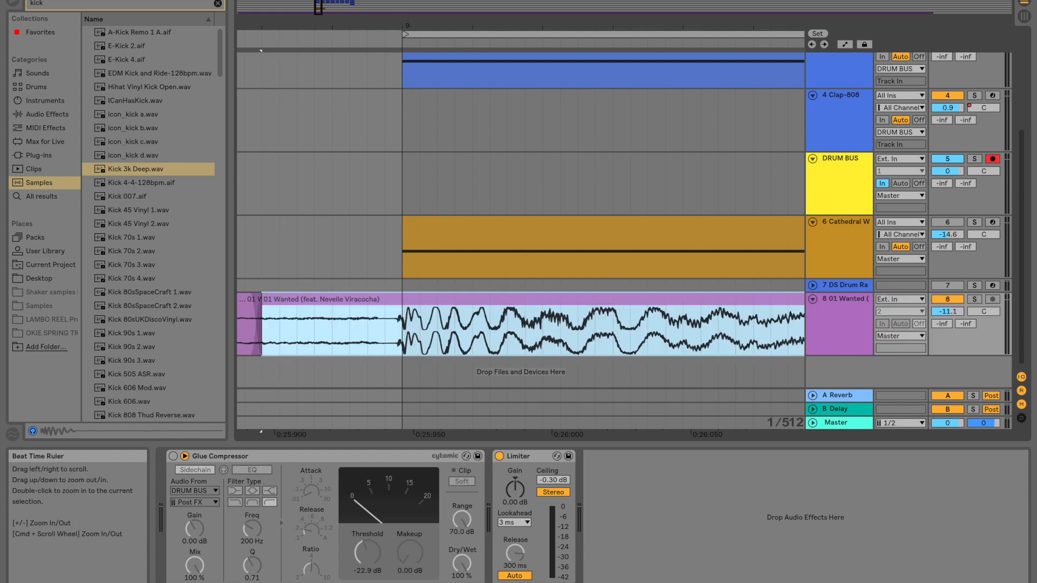
{"action": "left_click_drag", "start_coordinate": [408, 33], "coordinate": [408, 60]}
{"action": "left_click_drag", "start_coordinate": [373, 304], "coordinate": [403, 304]}
{"action": "left_click_drag", "start_coordinate": [407, 26], "coordinate": [388, 2]}
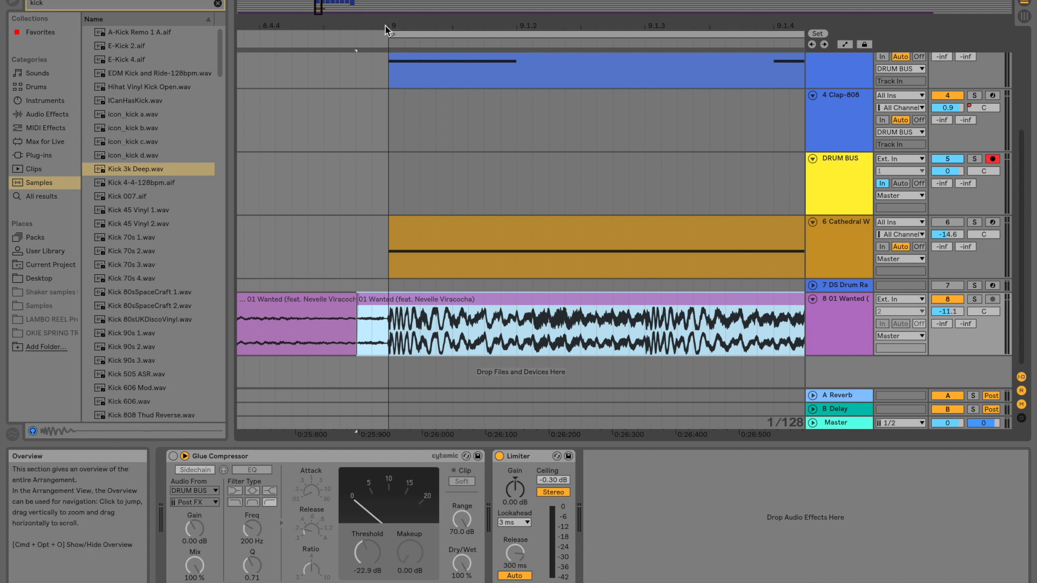
{"action": "left_click_drag", "start_coordinate": [392, 24], "coordinate": [392, 4]}
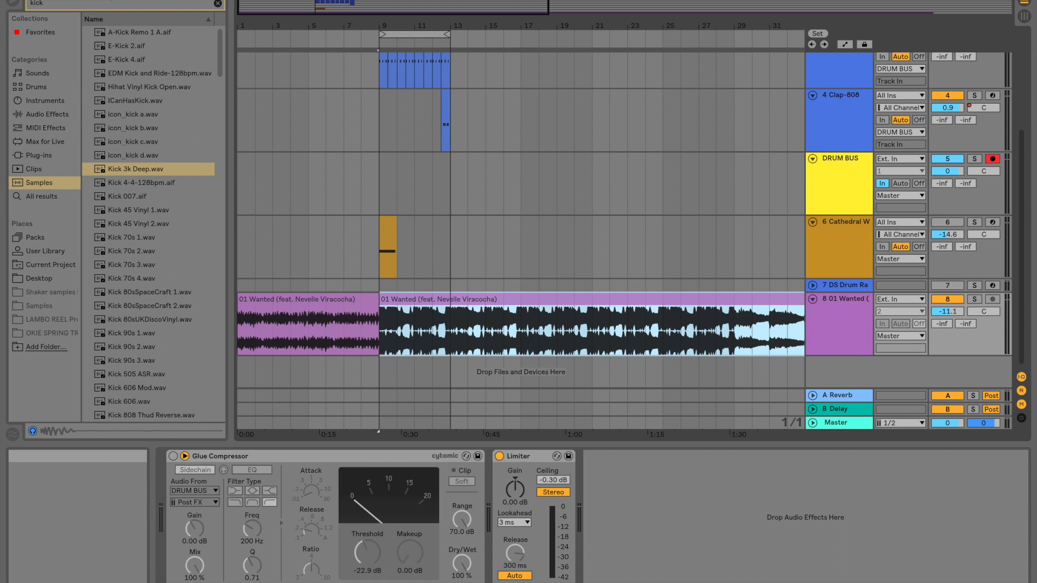
Open the "01 Wanted" clip after the cut in the sample editor and show its waveform around bar 9
{"action": "left_click_drag", "start_coordinate": [383, 26], "coordinate": [382, 151]}
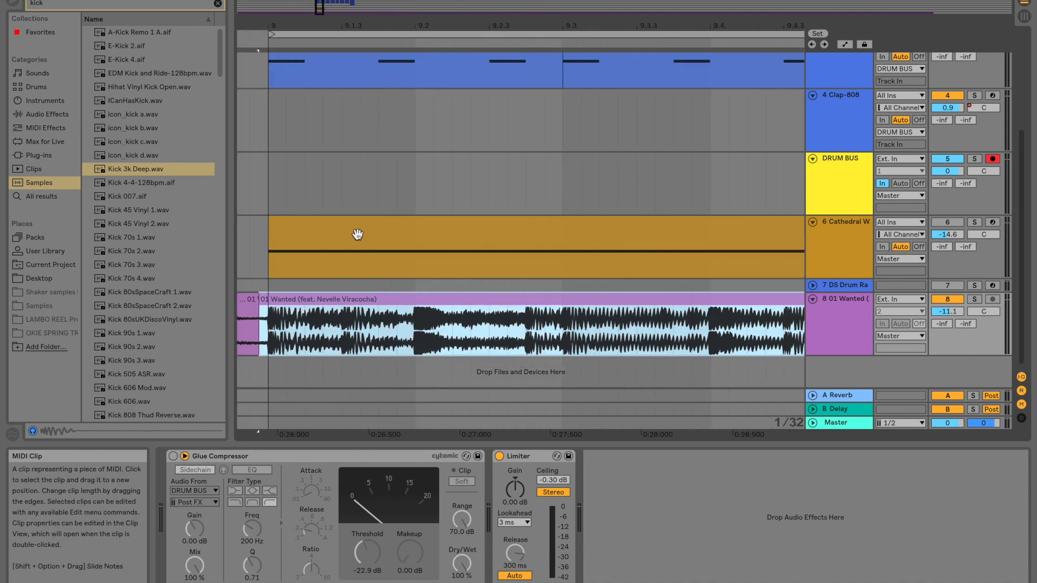
{"action": "left_click_drag", "start_coordinate": [379, 32], "coordinate": [381, 0]}
{"action": "left_click", "coordinate": [389, 301]}
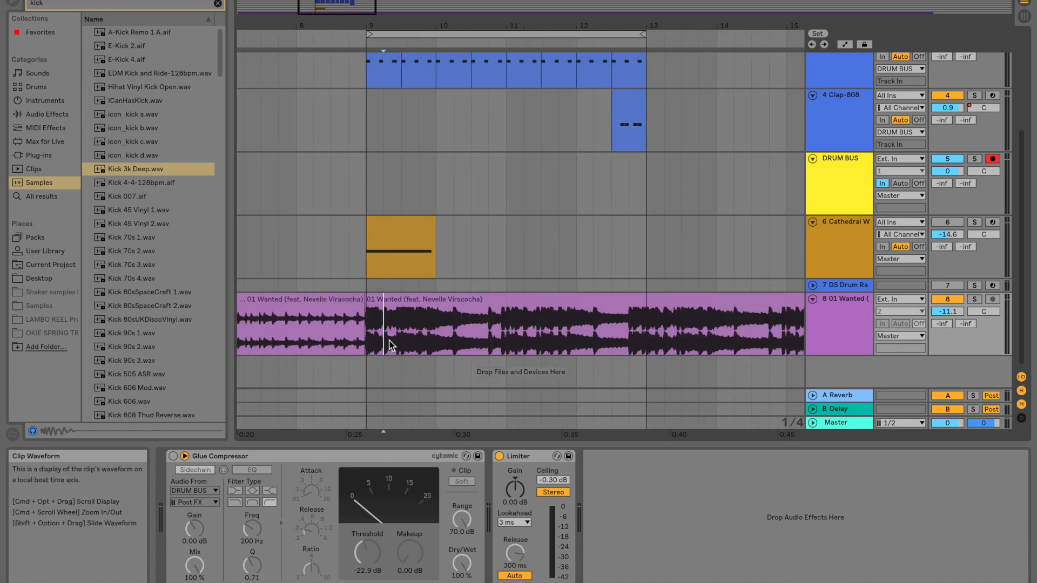
{"action": "double_click", "coordinate": [389, 301]}
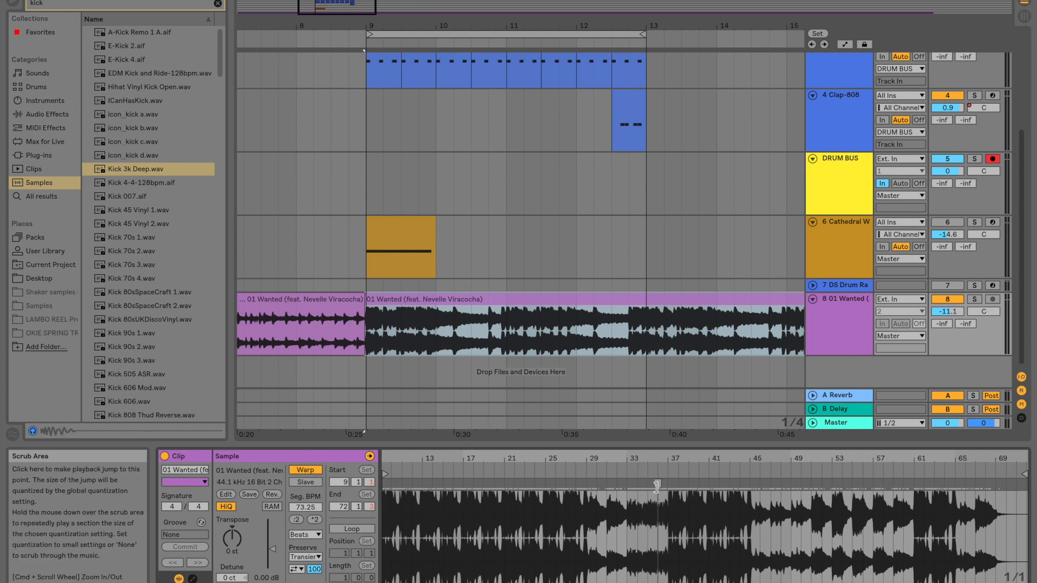
{"action": "scroll", "coordinate": [626, 550], "scroll_direction": "up", "scroll_amount": 3}
{"action": "left_click_drag", "start_coordinate": [480, 460], "coordinate": [483, 572]}
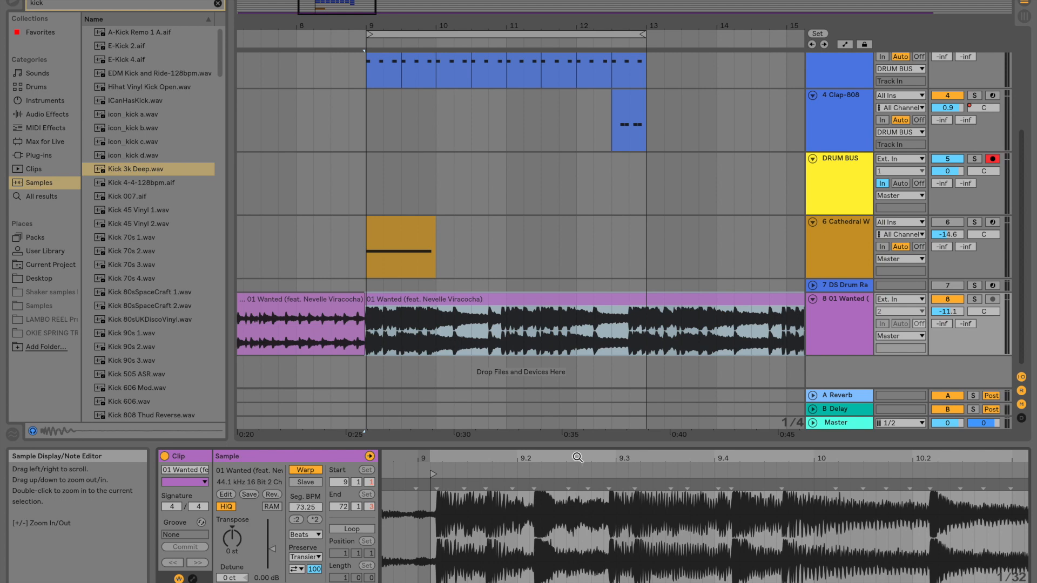
{"action": "left_click_drag", "start_coordinate": [428, 458], "coordinate": [541, 487]}
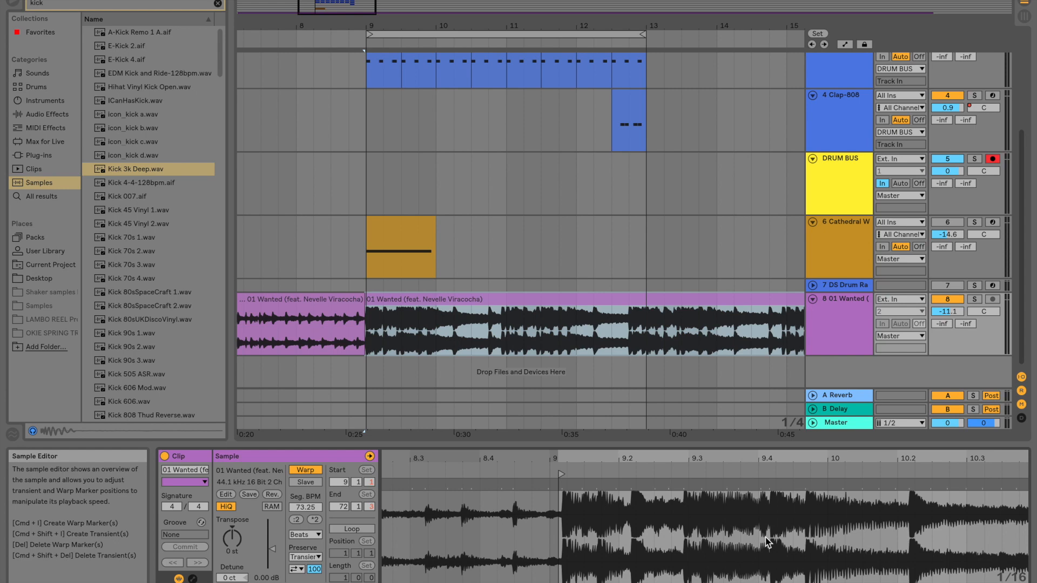
Examine the song's transients from bar 9 to about 10.2 in the sample editor against the beat grid
{"action": "scroll", "coordinate": [405, 202], "scroll_direction": "up", "scroll_amount": 3}
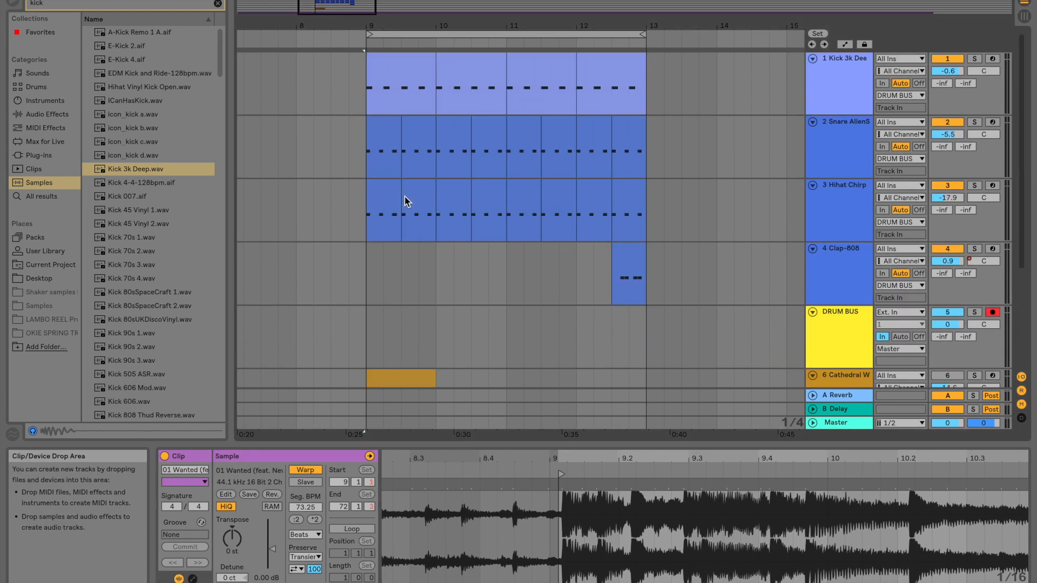
{"action": "scroll", "coordinate": [397, 342], "scroll_direction": "down", "scroll_amount": 3}
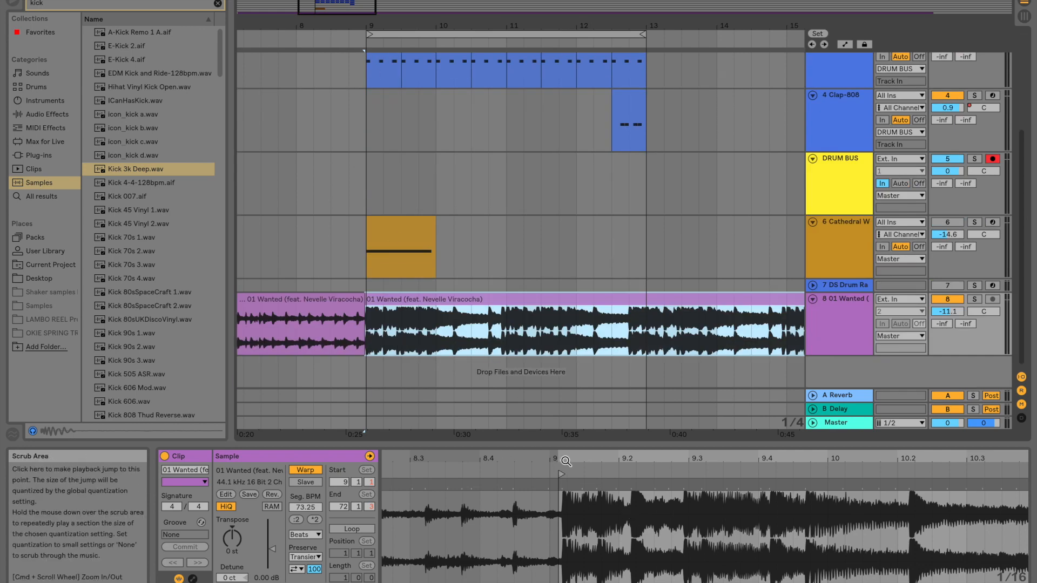
{"action": "left_click_drag", "start_coordinate": [563, 463], "coordinate": [562, 518]}
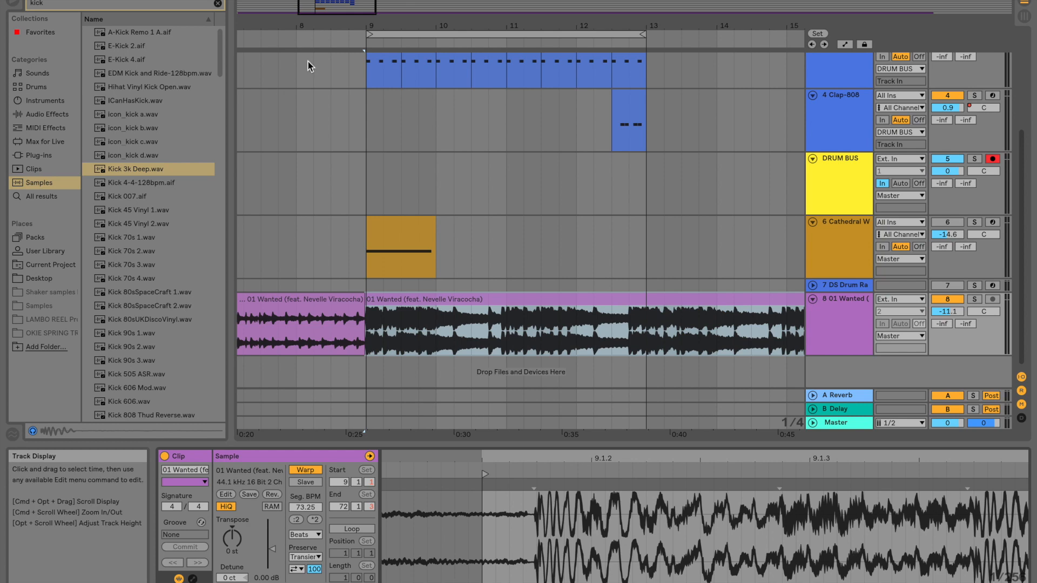
{"action": "mouse_move", "coordinate": [364, 26]}
{"action": "left_mouse_down"}
{"action": "mouse_move", "coordinate": [365, 81]}
{"action": "mouse_move", "coordinate": [367, 28]}
{"action": "left_mouse_up"}
{"action": "left_click_drag", "start_coordinate": [480, 463], "coordinate": [480, 438]}
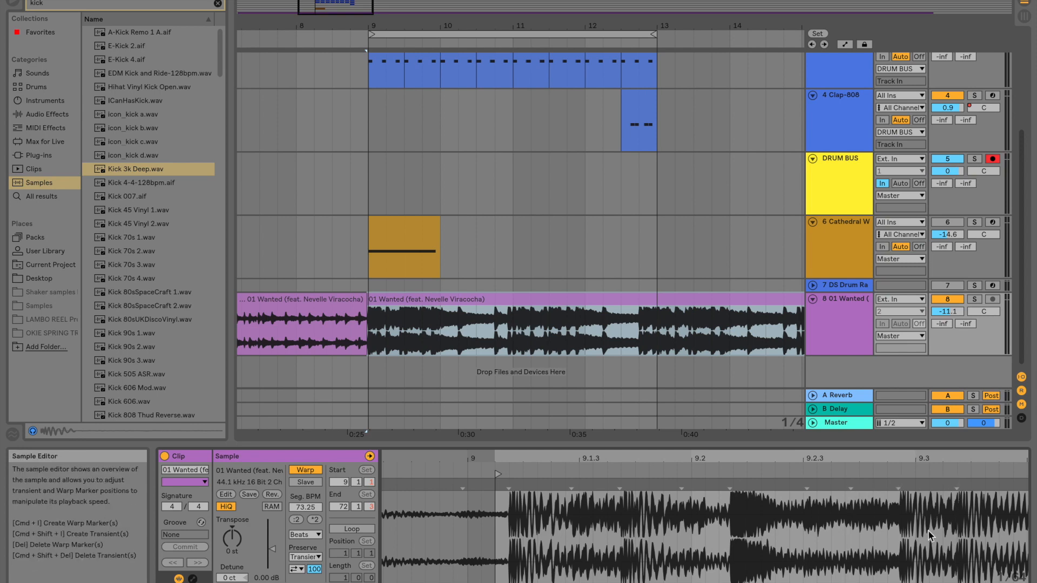
{"action": "scroll", "coordinate": [928, 530], "scroll_direction": "right", "scroll_amount": 5}
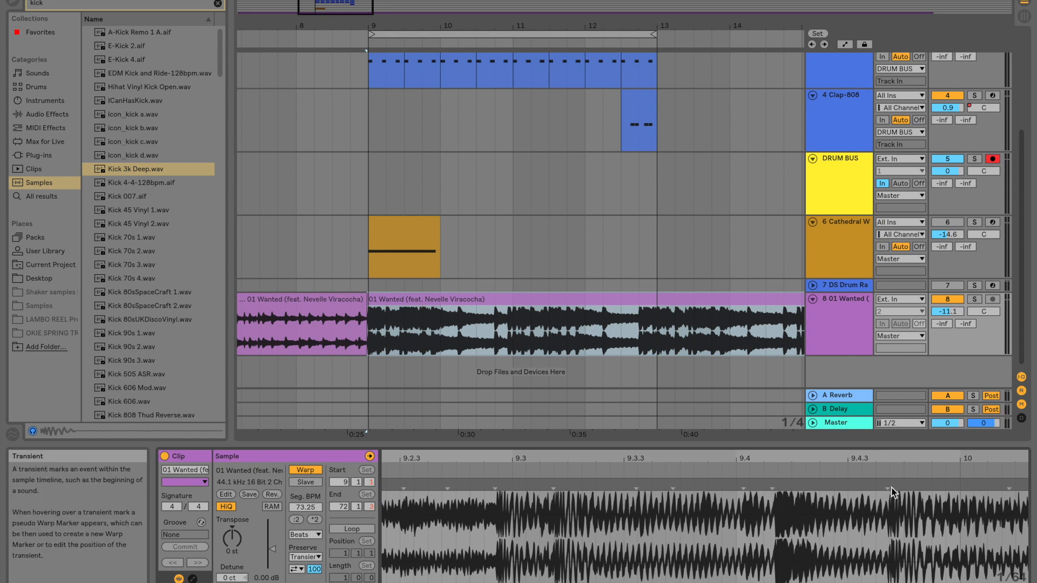
{"action": "scroll", "coordinate": [860, 491], "scroll_direction": "right", "scroll_amount": 5}
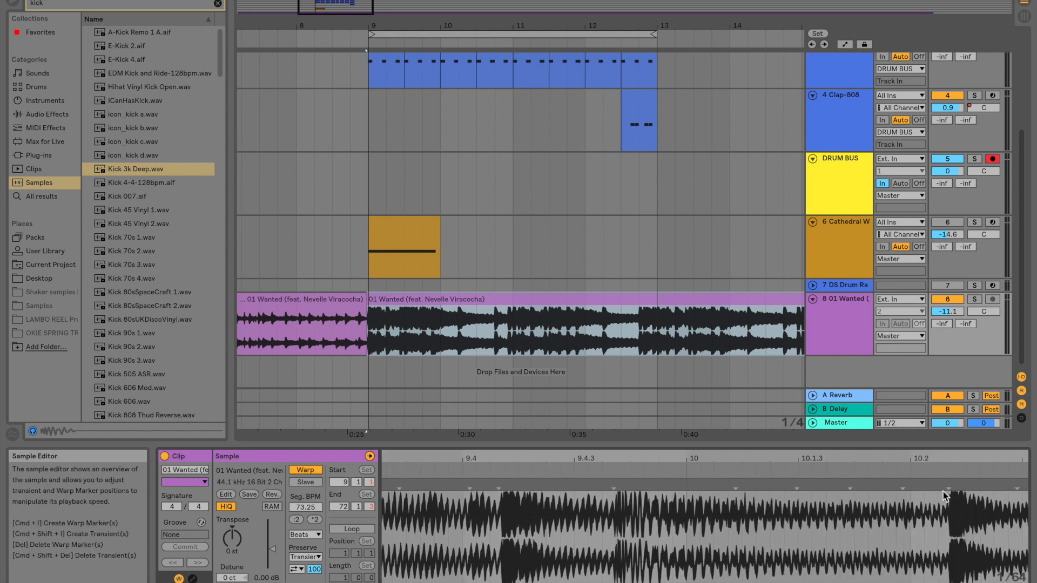
{"action": "scroll", "coordinate": [774, 527], "scroll_direction": "left", "scroll_amount": 5}
{"action": "scroll", "coordinate": [774, 529], "scroll_direction": "right", "scroll_amount": 3}
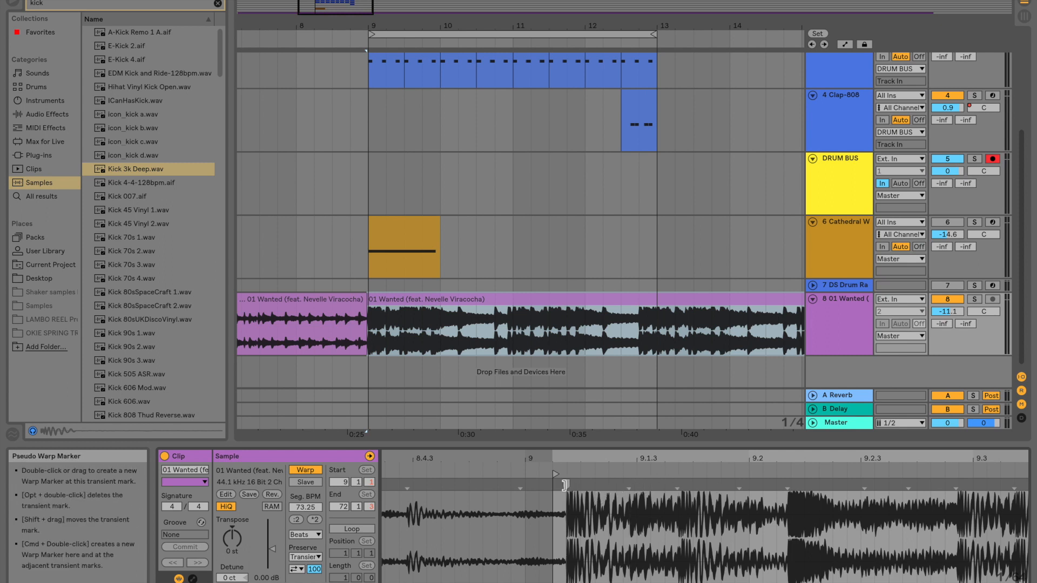
Create a warp marker on the drop's first transient just after bar 9 in the sample editor
{"action": "double_click", "coordinate": [565, 485]}
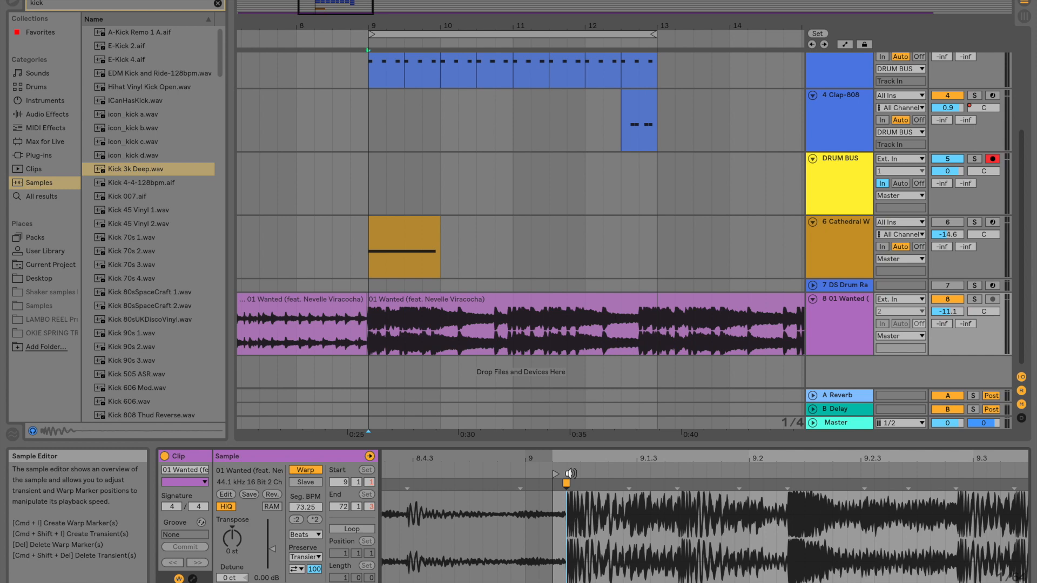
{"action": "left_click_drag", "start_coordinate": [567, 459], "coordinate": [573, 499]}
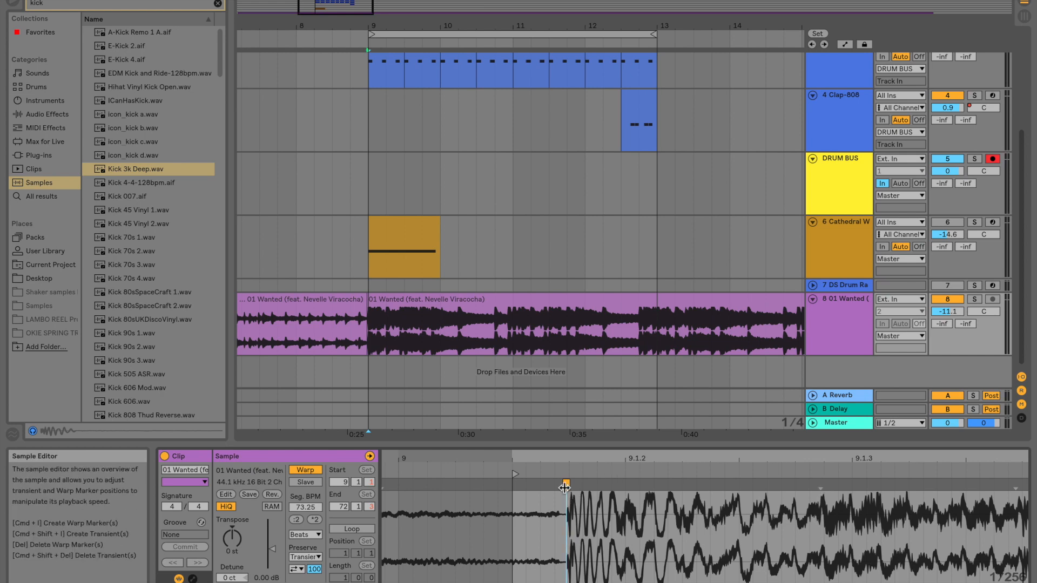
Move the warp marker on the drop's first transient and the clip's start marker onto bar 9
{"action": "left_click_drag", "start_coordinate": [546, 460], "coordinate": [625, 461]}
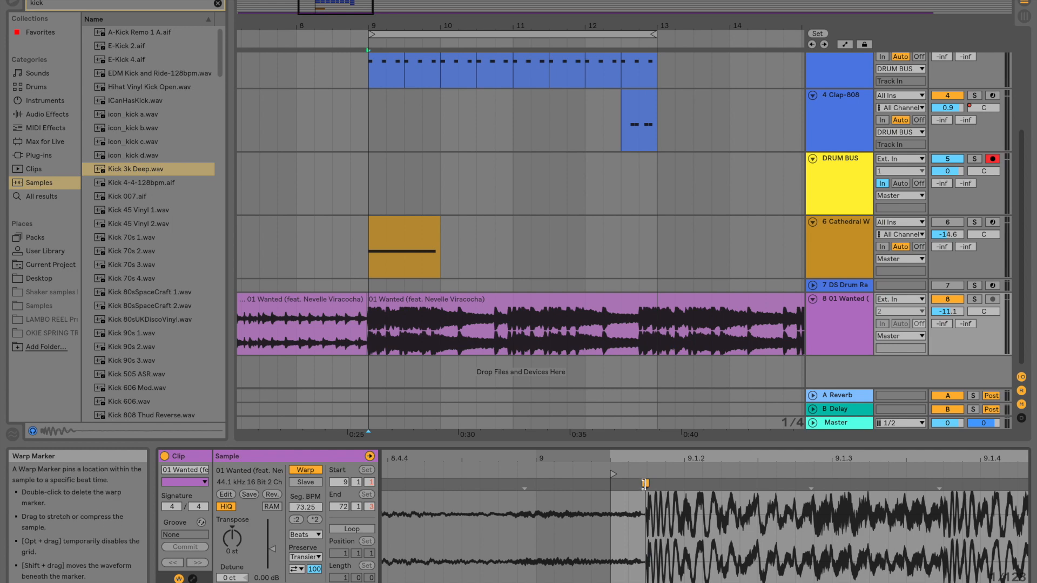
{"action": "left_click_drag", "start_coordinate": [644, 484], "coordinate": [539, 496]}
{"action": "left_click_drag", "start_coordinate": [613, 474], "coordinate": [539, 474]}
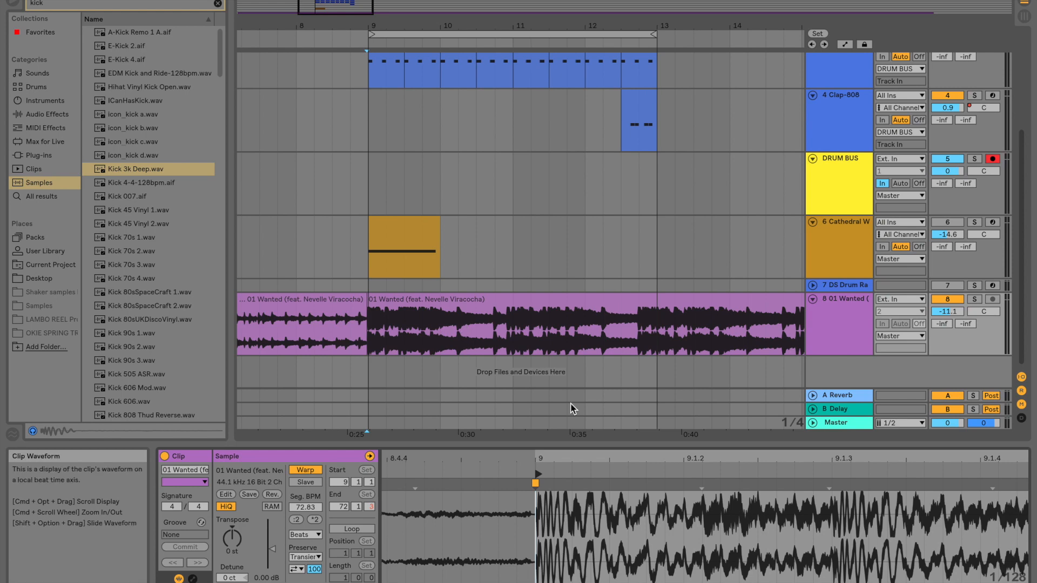
Add warp markers on the hits near 9.2 and 9.3 and align them to those grid lines
{"action": "mouse_move", "coordinate": [582, 461]}
{"action": "left_mouse_down"}
{"action": "mouse_move", "coordinate": [528, 461]}
{"action": "mouse_move", "coordinate": [529, 424]}
{"action": "mouse_move", "coordinate": [525, 450]}
{"action": "left_mouse_up"}
{"action": "double_click", "coordinate": [711, 485]}
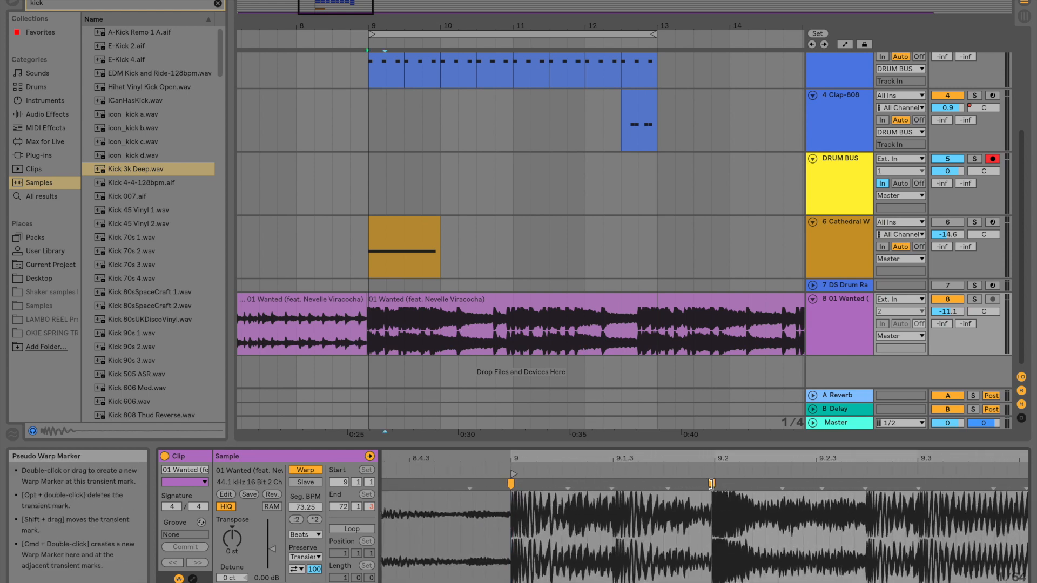
{"action": "left_click_drag", "start_coordinate": [713, 485], "coordinate": [716, 485]}
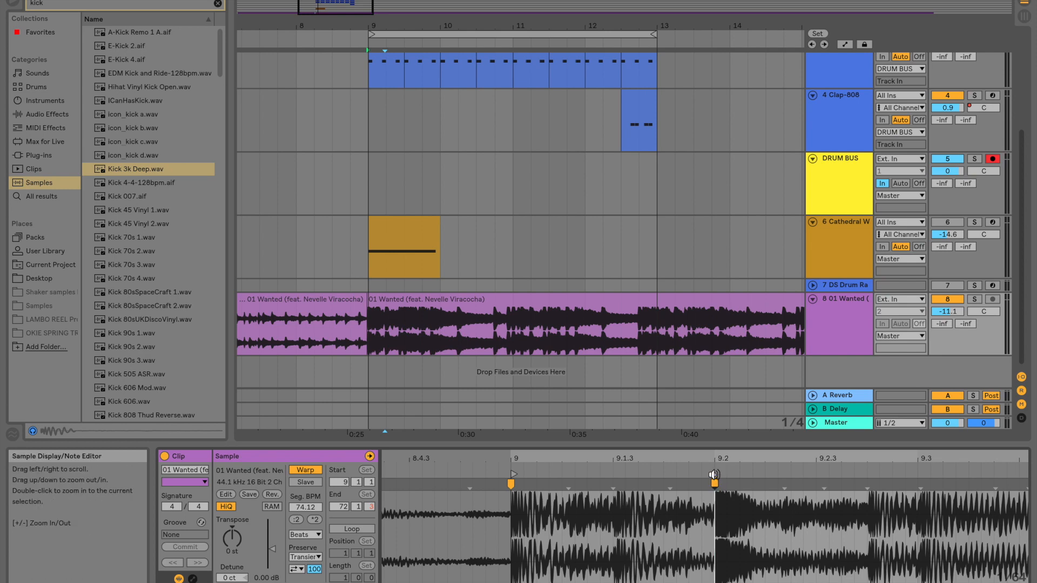
{"action": "scroll", "coordinate": [725, 483], "scroll_direction": "right", "scroll_amount": 5}
{"action": "double_click", "coordinate": [790, 485]}
{"action": "left_click_drag", "start_coordinate": [789, 484], "coordinate": [787, 484]}
Add warp markers on the hits near 9.4 and 9.4.3 and snap them to the beat grid
{"action": "scroll", "coordinate": [787, 484], "scroll_direction": "right", "scroll_amount": 5}
{"action": "double_click", "coordinate": [785, 485]}
{"action": "scroll", "coordinate": [761, 483], "scroll_direction": "right", "scroll_amount": 5}
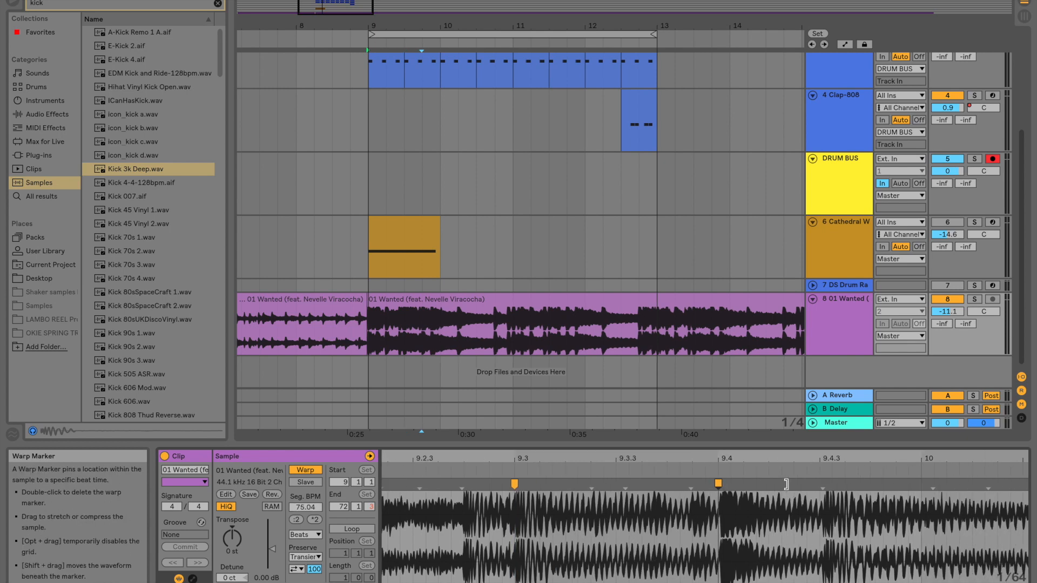
{"action": "double_click", "coordinate": [749, 485]}
{"action": "left_click_drag", "start_coordinate": [748, 485], "coordinate": [744, 485]}
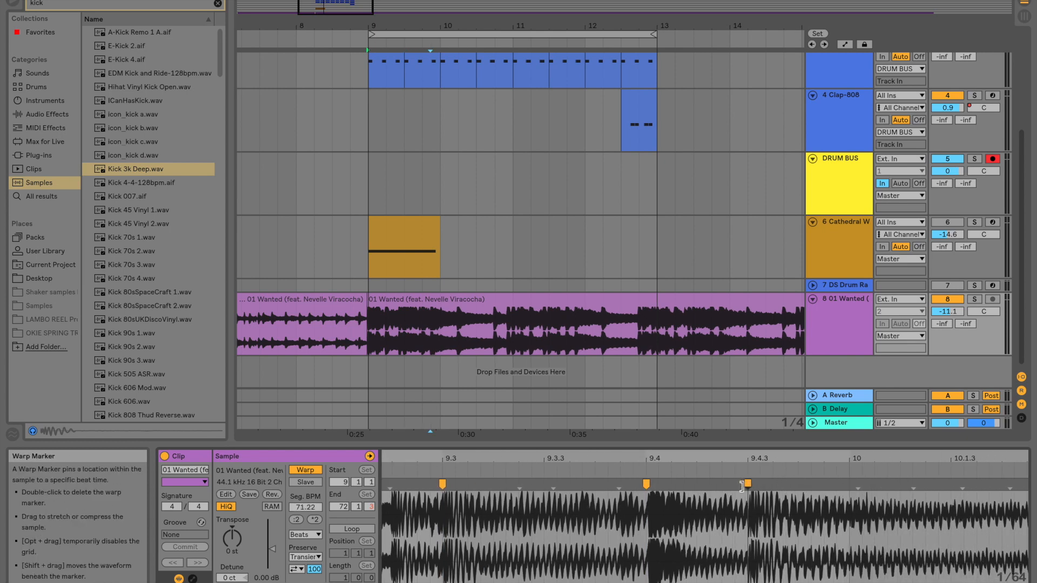
Add warp markers on the hit at 10.2 and on the hit halfway between 9.2.3 and 9.3
{"action": "scroll", "coordinate": [742, 487], "scroll_direction": "right", "scroll_amount": 5}
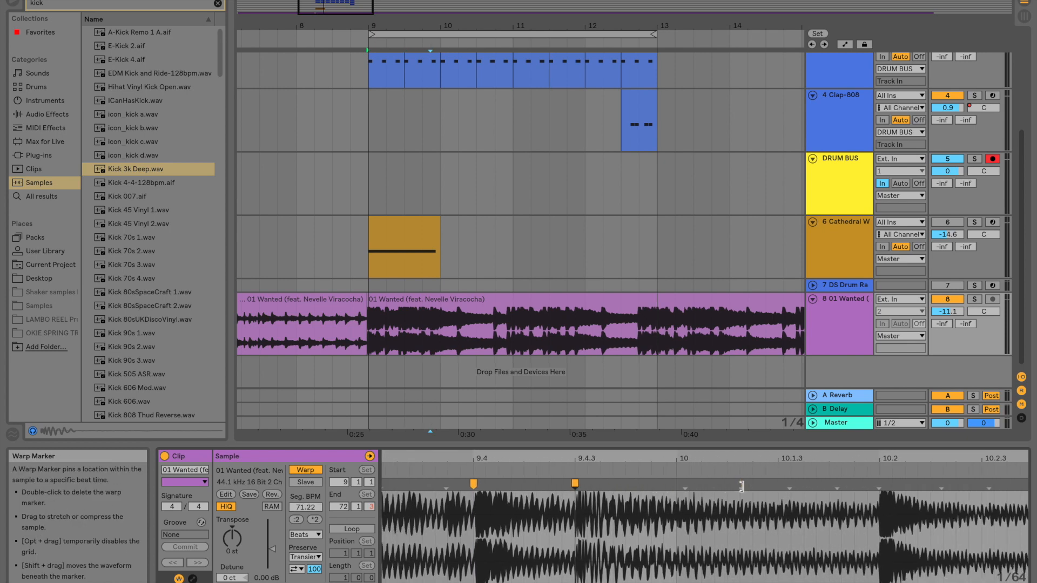
{"action": "double_click", "coordinate": [879, 484]}
{"action": "scroll", "coordinate": [830, 521], "scroll_direction": "left", "scroll_amount": 5}
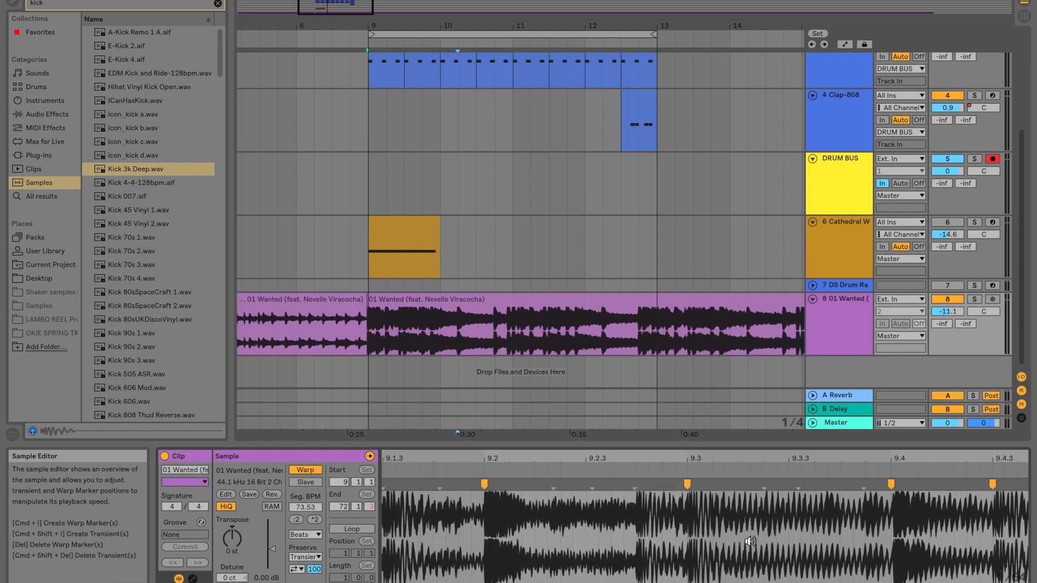
{"action": "double_click", "coordinate": [637, 485]}
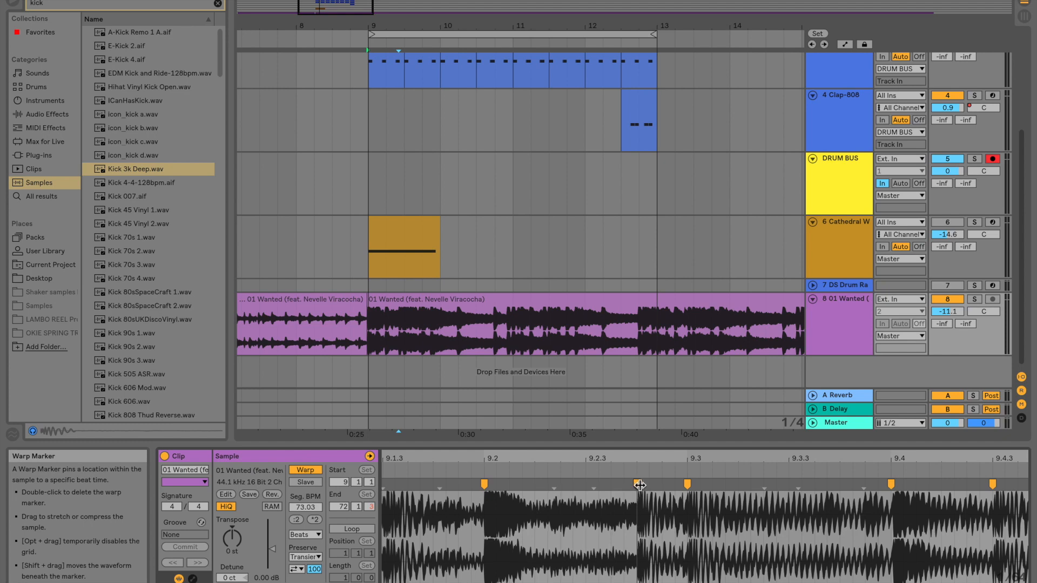
Add a warp marker on the song's transient at bar 11 and line it up with the grid
{"action": "scroll", "coordinate": [770, 508], "scroll_direction": "right", "scroll_amount": 5}
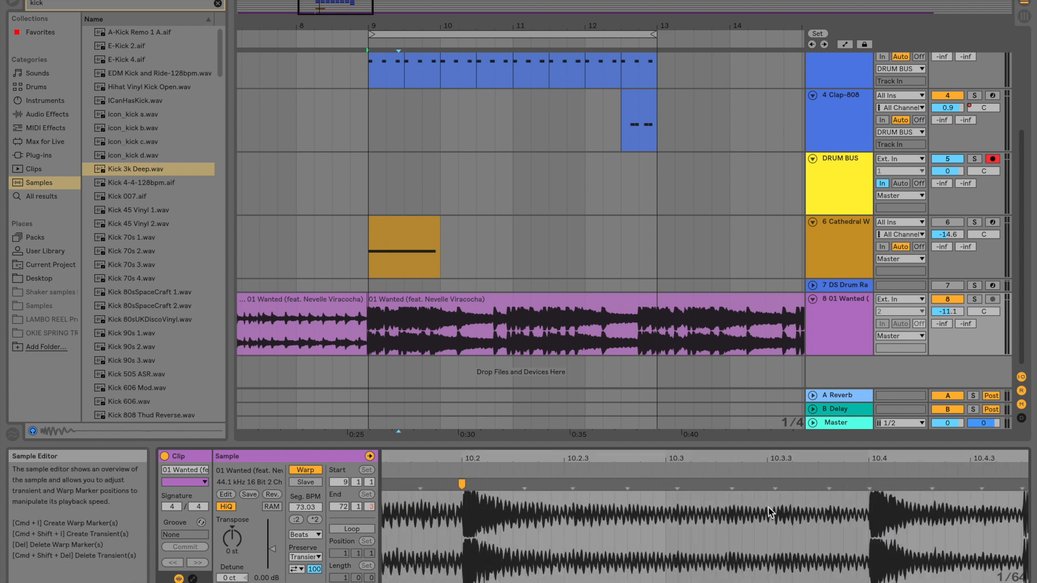
{"action": "scroll", "coordinate": [772, 517], "scroll_direction": "right", "scroll_amount": 4}
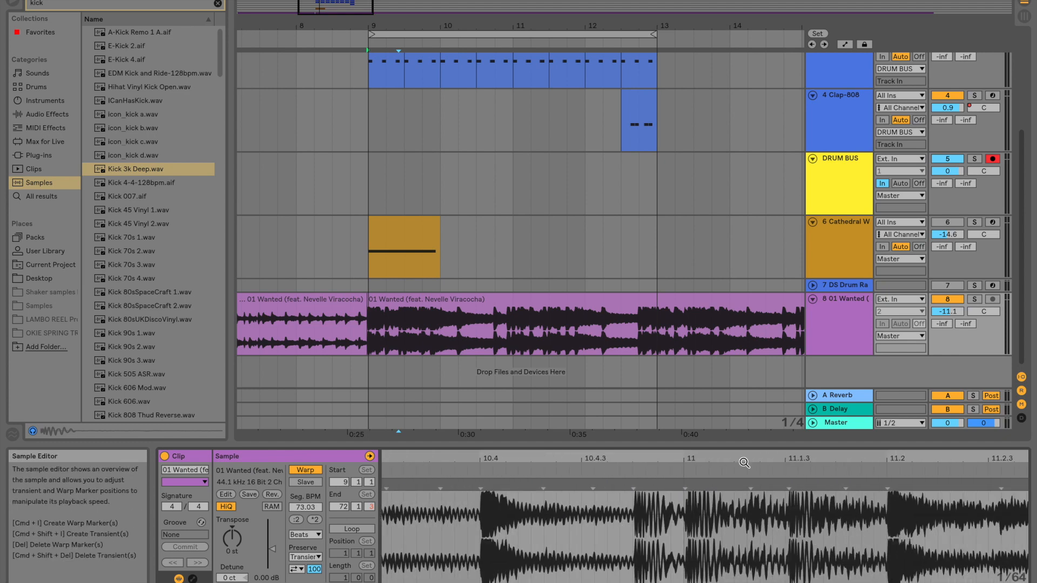
{"action": "left_click_drag", "start_coordinate": [803, 460], "coordinate": [759, 463]}
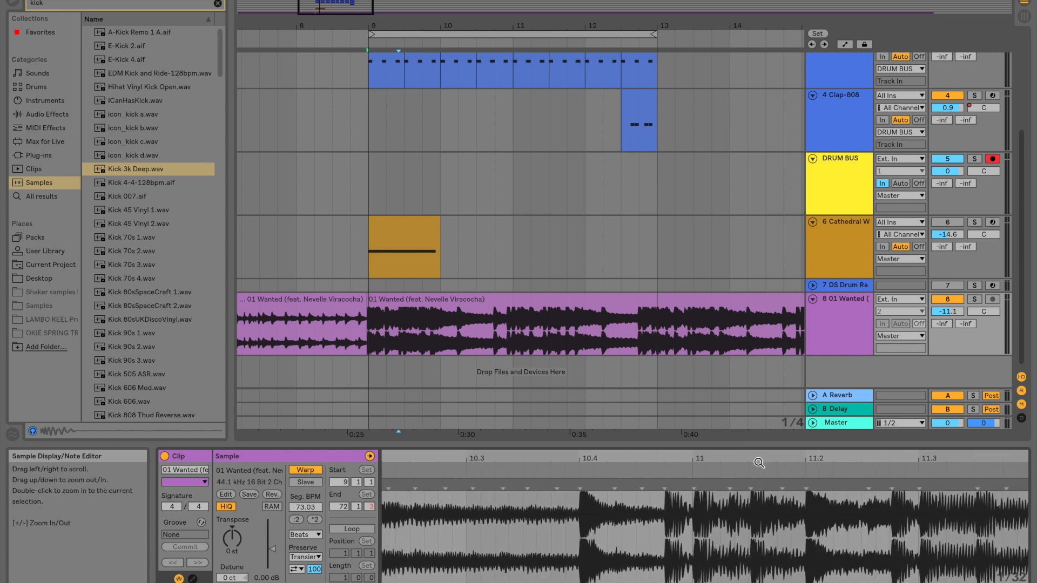
{"action": "double_click", "coordinate": [694, 487]}
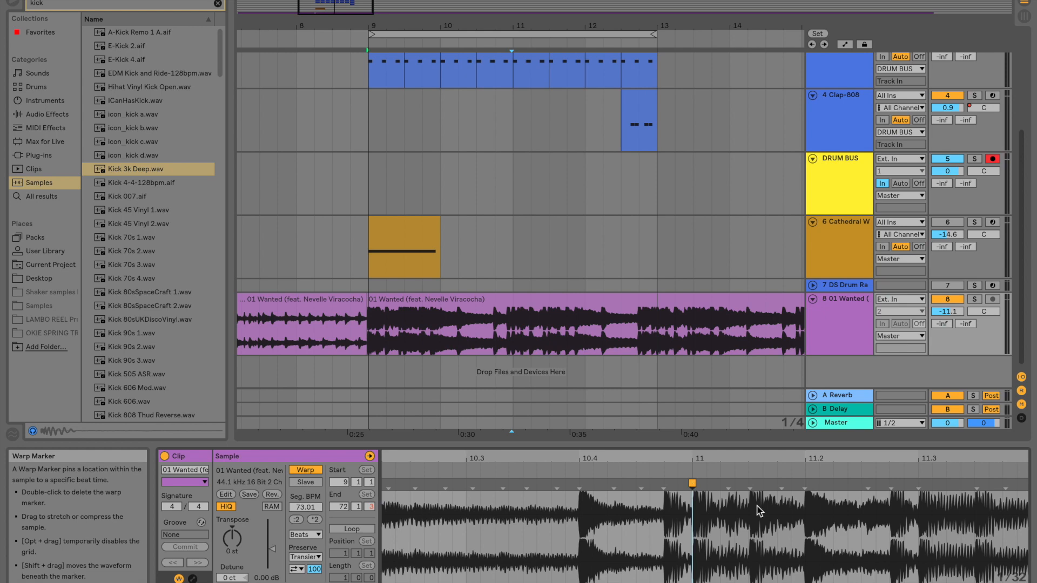
Play the arrangement from just before 12.4 to hear the song against the drum tracks
{"action": "left_click_drag", "start_coordinate": [653, 18], "coordinate": [655, 21]}
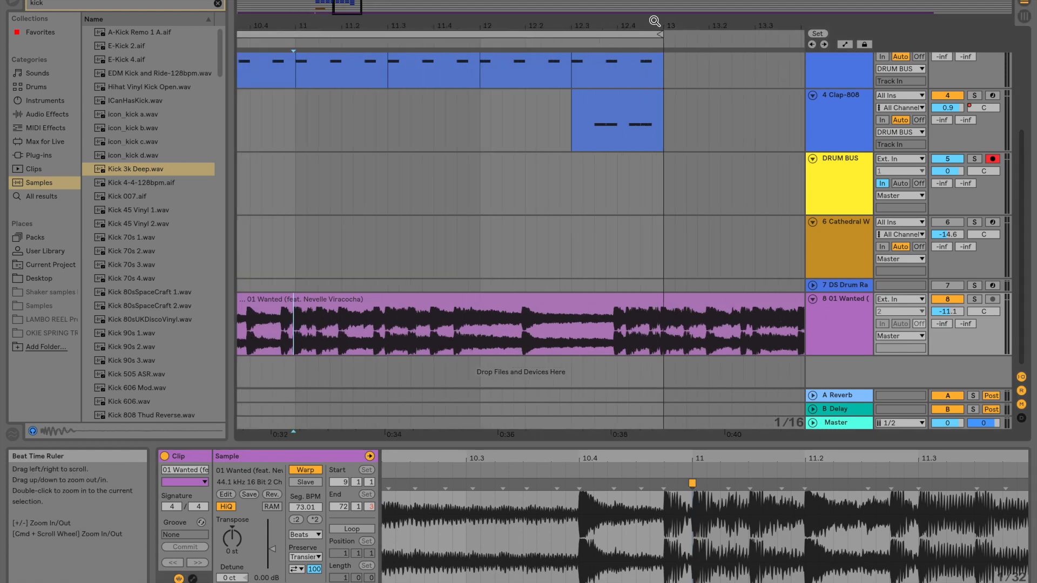
{"action": "left_click", "coordinate": [609, 313]}
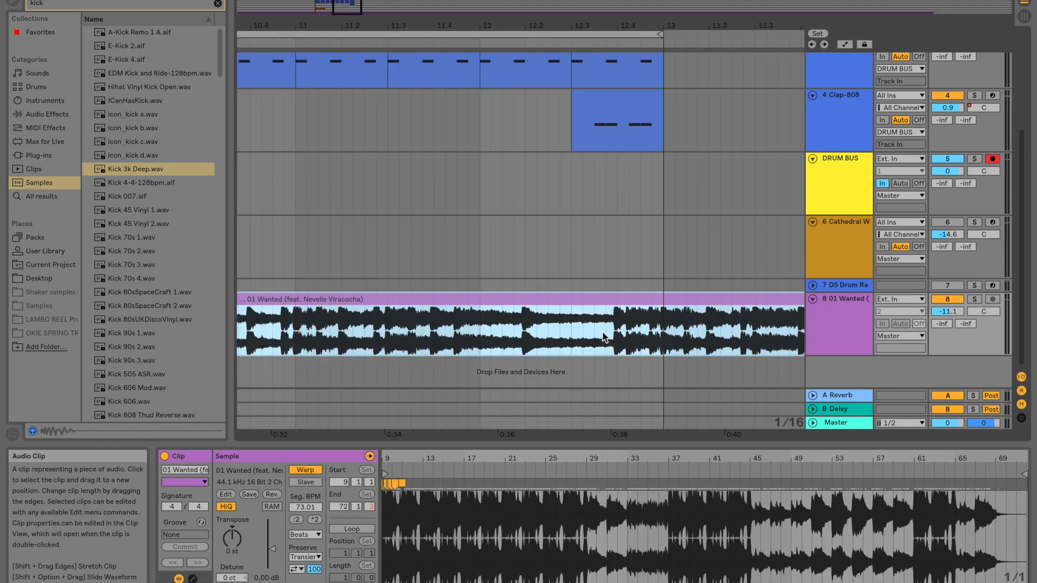
{"action": "left_click", "coordinate": [605, 338]}
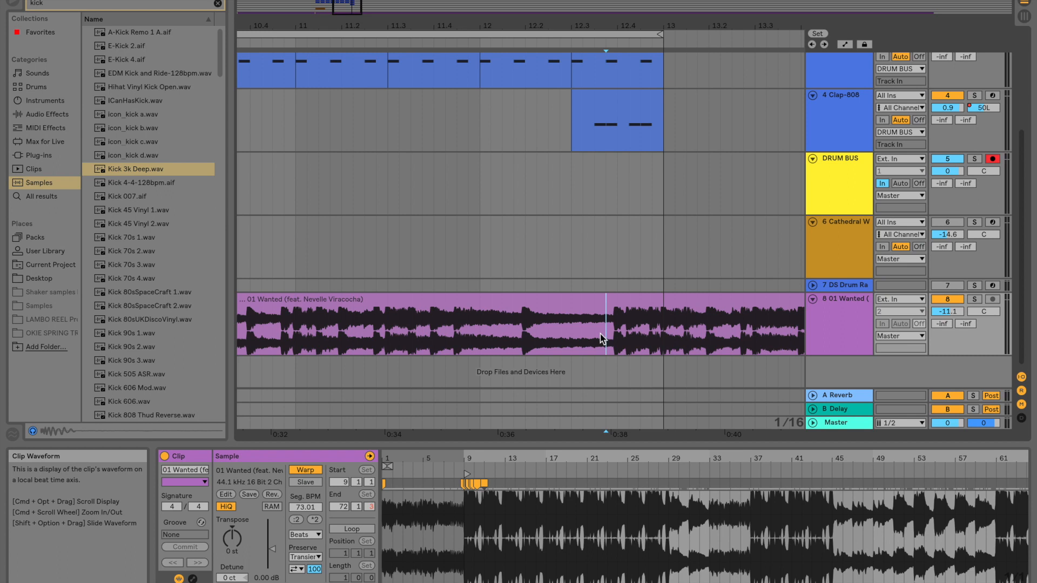
{"action": "key", "text": "space"}
{"action": "key", "text": "space"}
{"action": "key", "text": "space"}
{"action": "key", "text": "space"}
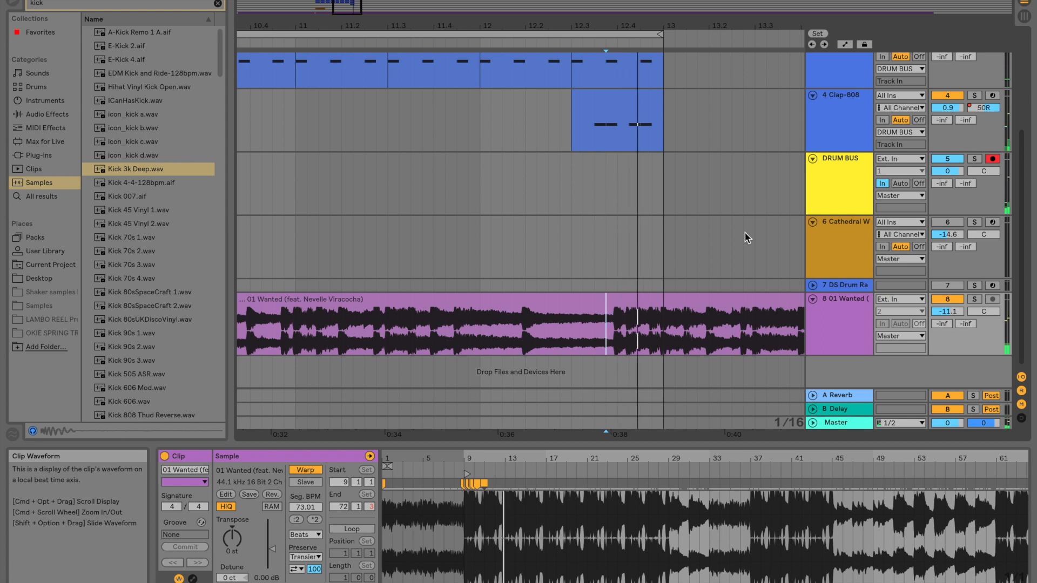
Solo the "01 Wanted" track and listen to the looped section from bar 9 to bar 13
{"action": "left_click", "coordinate": [974, 299]}
{"action": "key", "text": "space"}
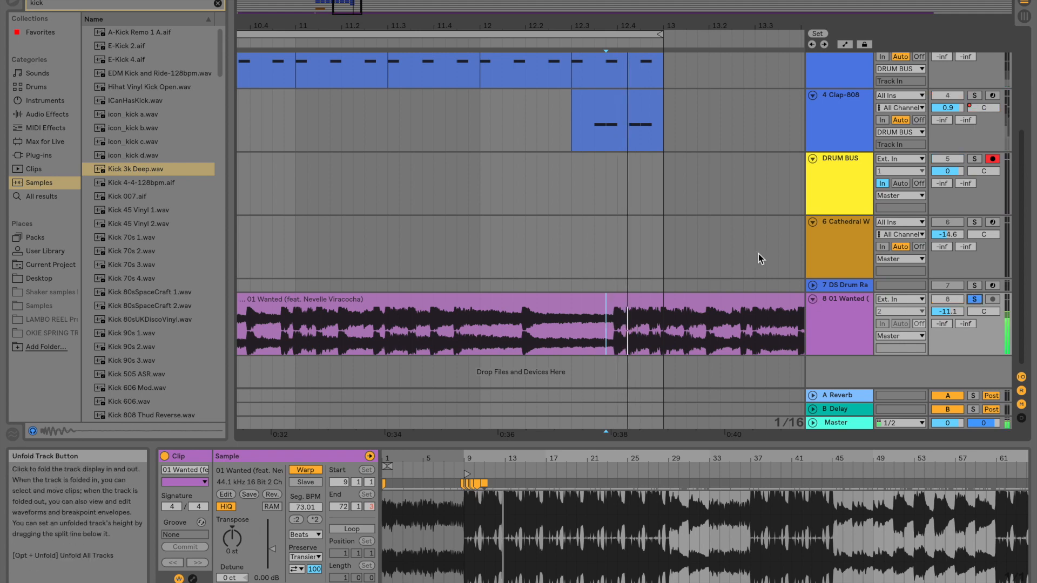
{"action": "left_click_drag", "start_coordinate": [616, 28], "coordinate": [616, 29]}
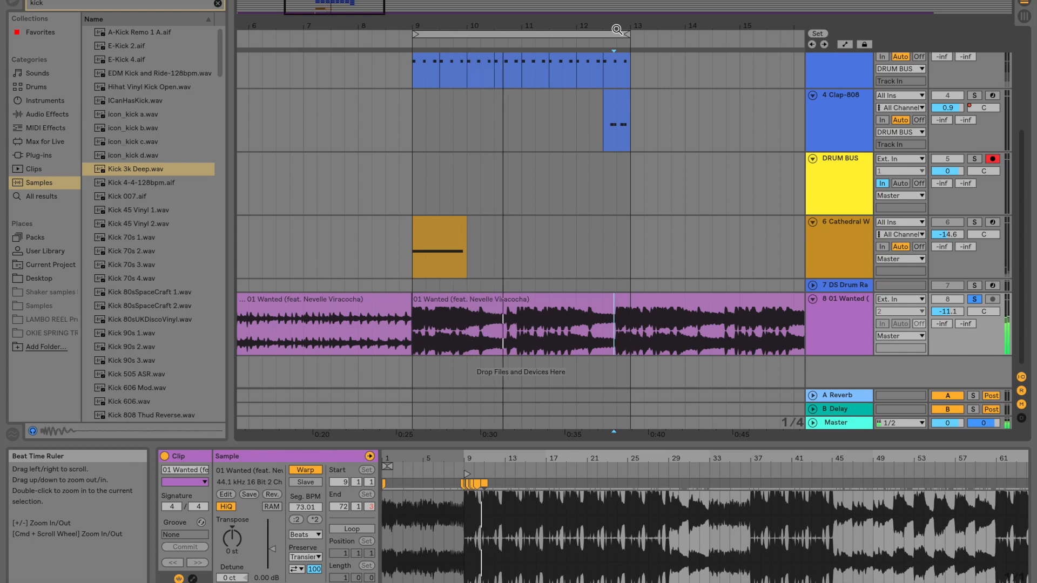
{"action": "scroll", "coordinate": [319, 101], "scroll_direction": "right", "scroll_amount": 2}
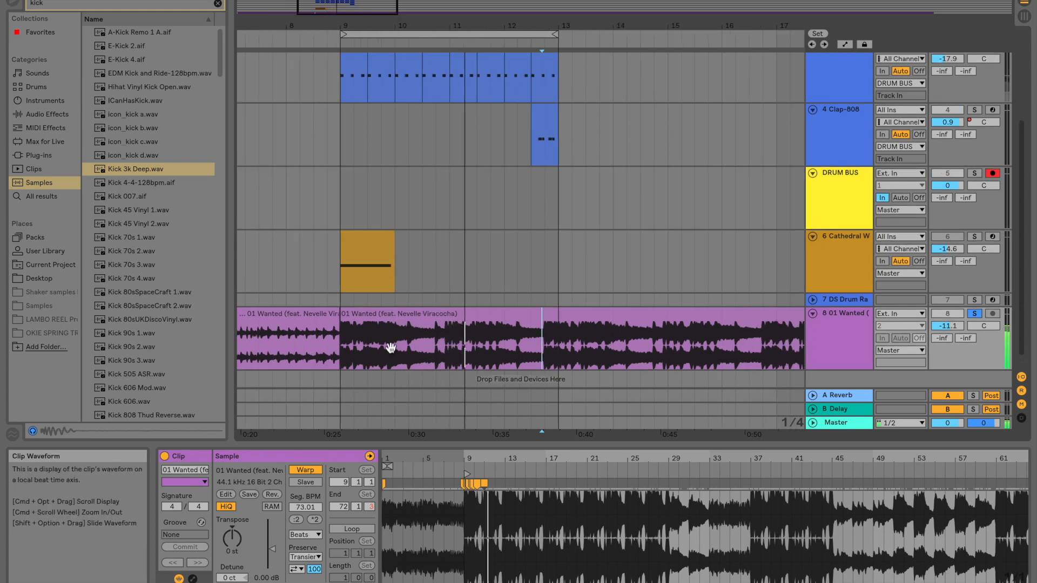
{"action": "left_click_drag", "start_coordinate": [372, 25], "coordinate": [451, 23]}
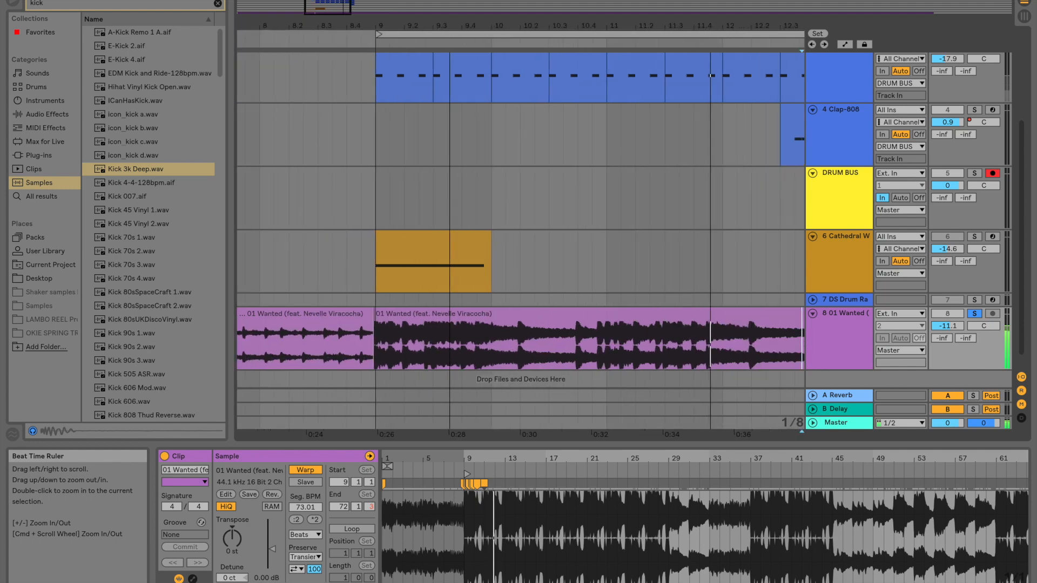
{"action": "scroll", "coordinate": [492, 85], "scroll_direction": "right", "scroll_amount": 2}
{"action": "scroll", "coordinate": [493, 85], "scroll_direction": "right", "scroll_amount": 1}
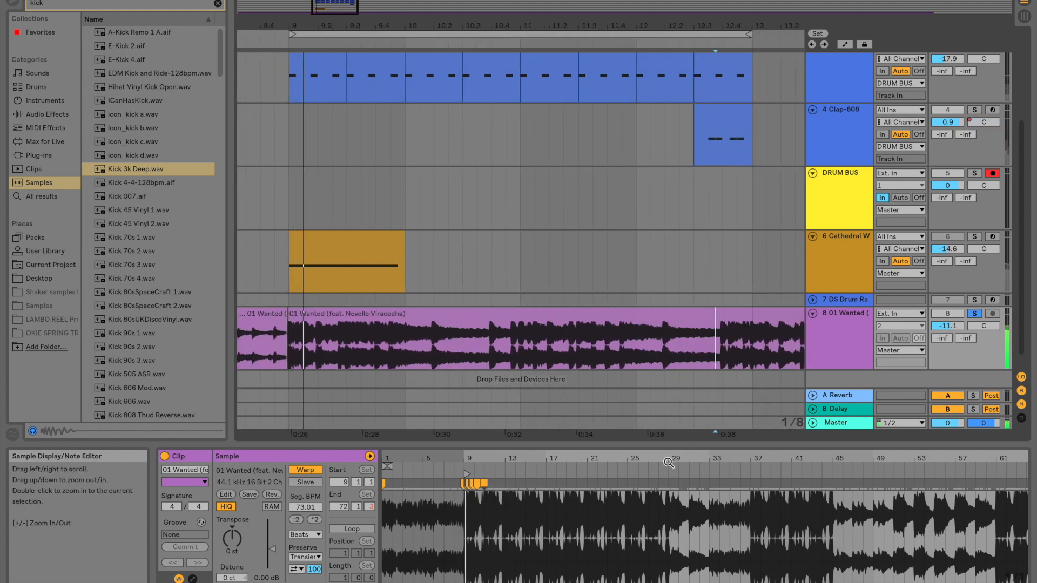
Add warp markers on the song's hits at 11.3 and 12.2 in the sample editor and align them to the grid
{"action": "left_click_drag", "start_coordinate": [478, 458], "coordinate": [527, 495]}
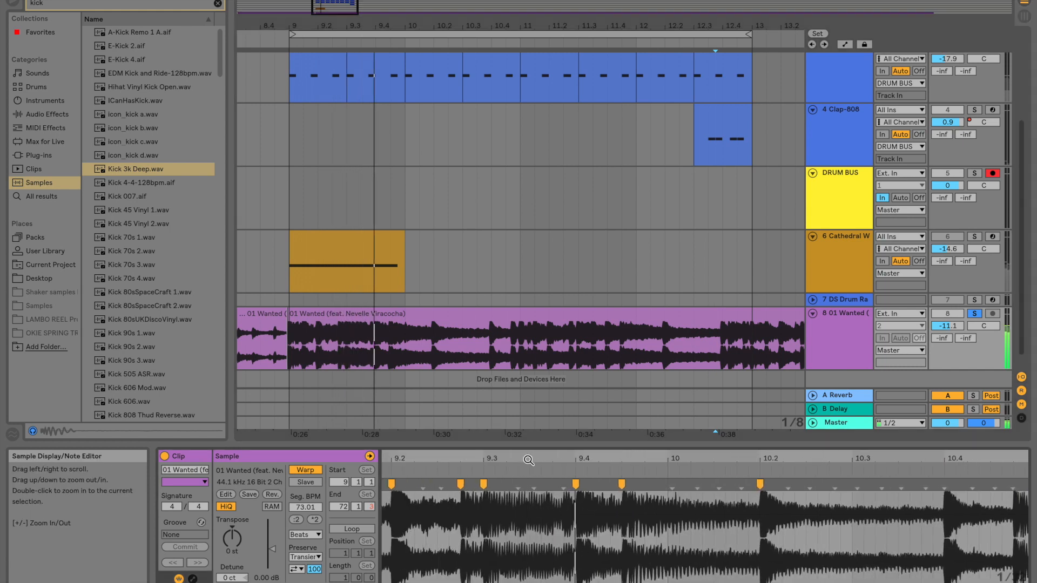
{"action": "scroll", "coordinate": [757, 543], "scroll_direction": "right", "scroll_amount": 5}
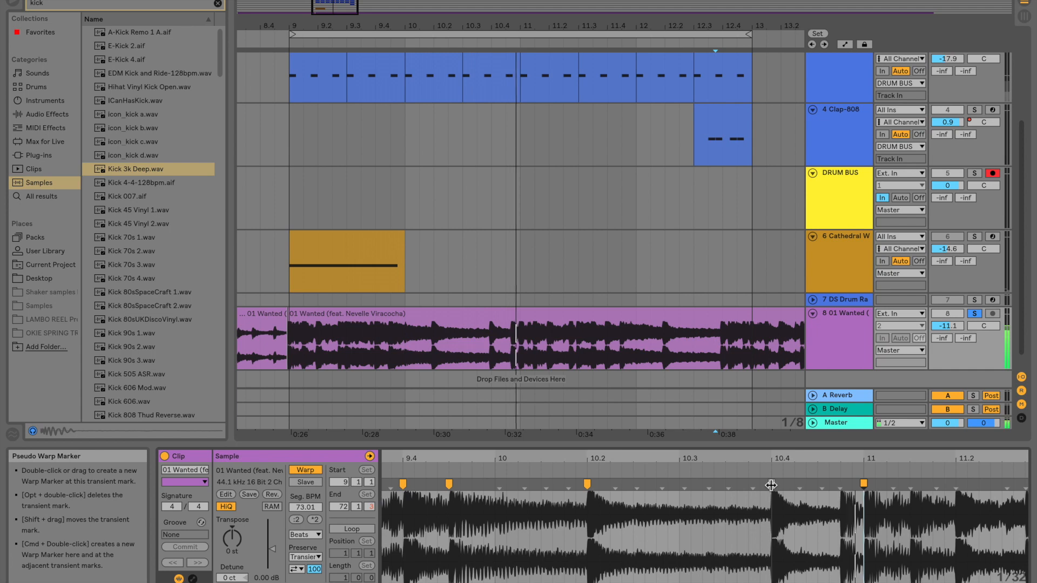
{"action": "scroll", "coordinate": [772, 489], "scroll_direction": "right", "scroll_amount": 5}
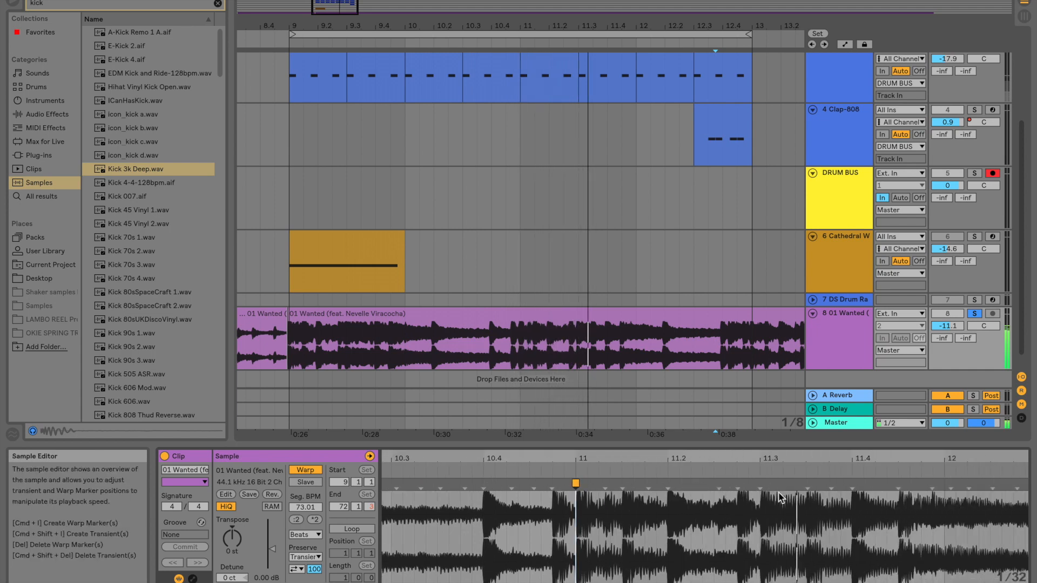
{"action": "double_click", "coordinate": [760, 485]}
{"action": "scroll", "coordinate": [771, 492], "scroll_direction": "right", "scroll_amount": 3}
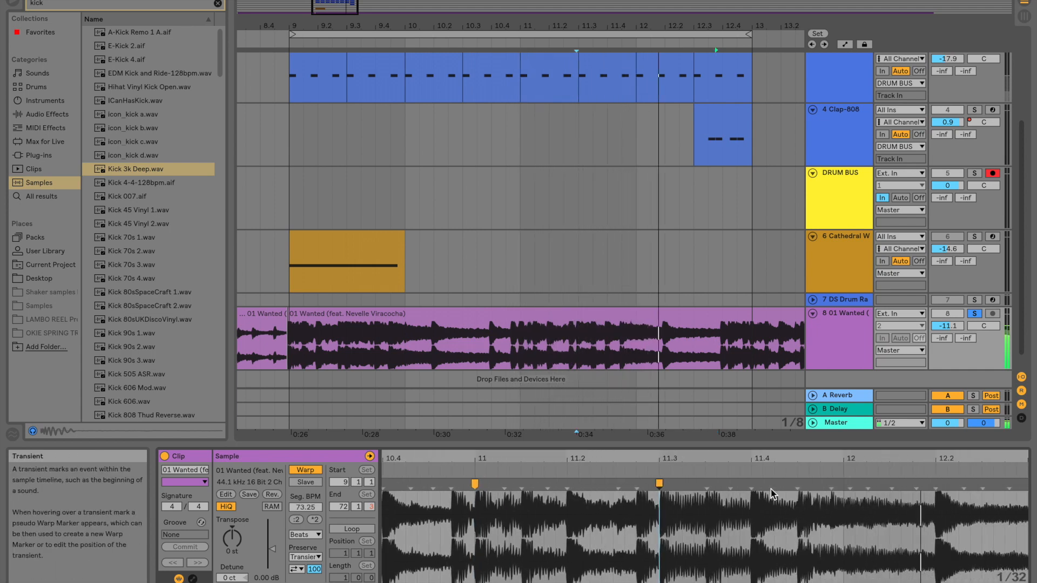
{"action": "scroll", "coordinate": [859, 515], "scroll_direction": "right", "scroll_amount": 1}
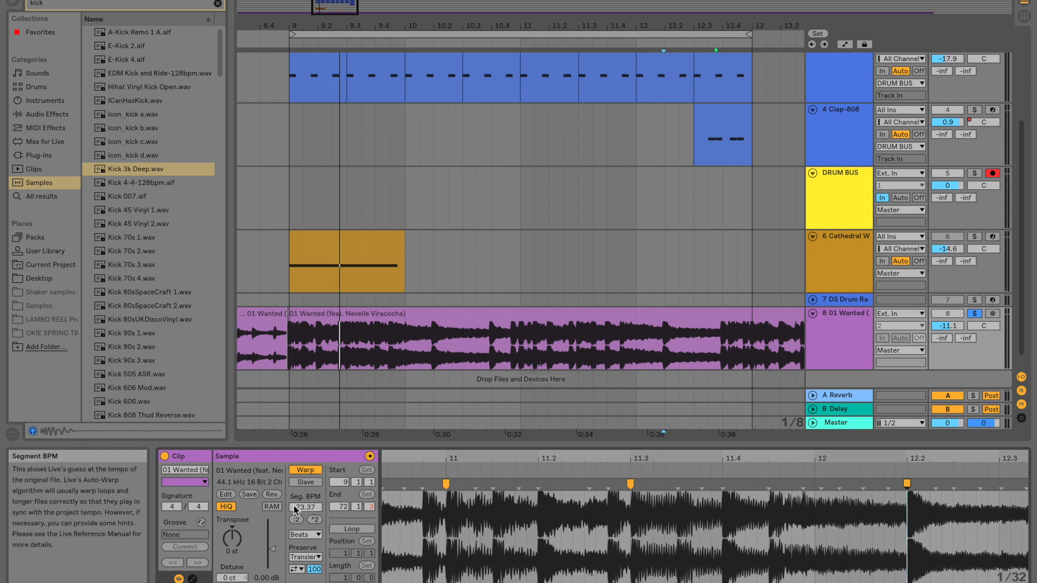
Change the "01 Wanted" clip's warp mode from Beats to Complex Pro
{"action": "key", "text": "XF86MonBrightnessUp"}
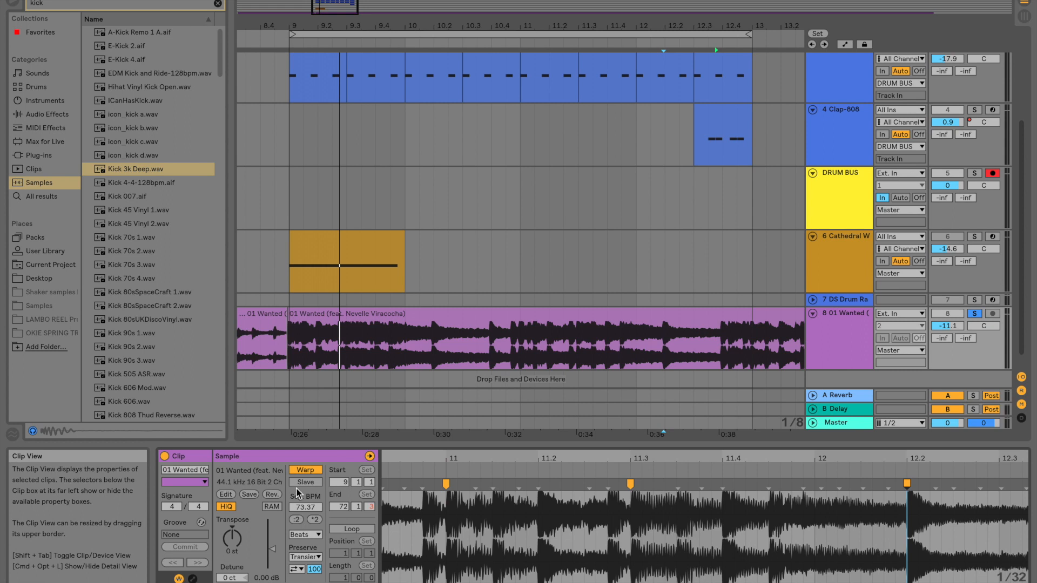
{"action": "left_click", "coordinate": [314, 536]}
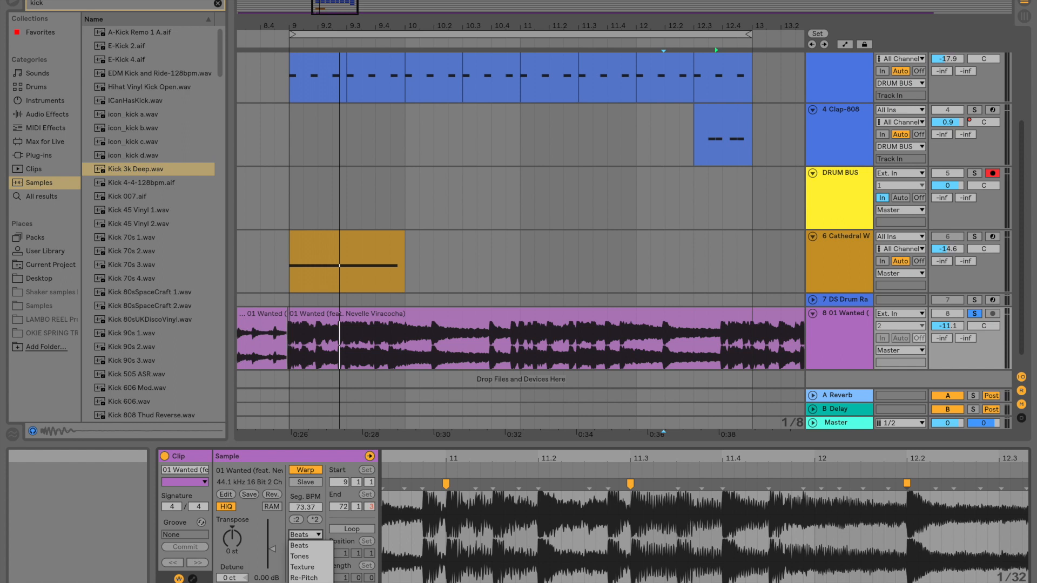
{"action": "key", "text": "Escape"}
Play the soloed song from bar 9 and compare its transients around bar 11 with the grid in the arrangement and sample editor
{"action": "left_click", "coordinate": [291, 301]}
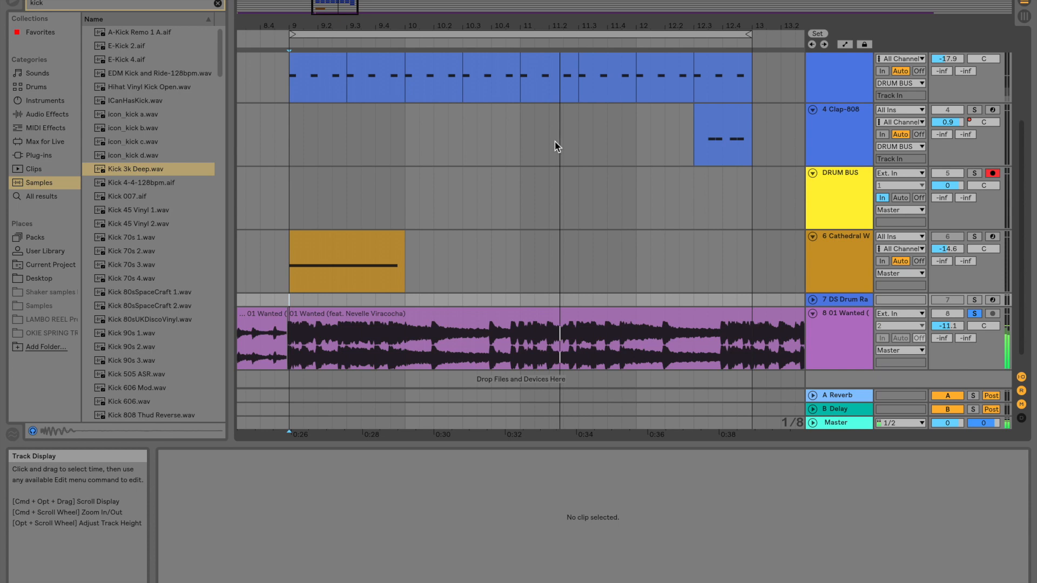
{"action": "left_click_drag", "start_coordinate": [516, 25], "coordinate": [516, 65]}
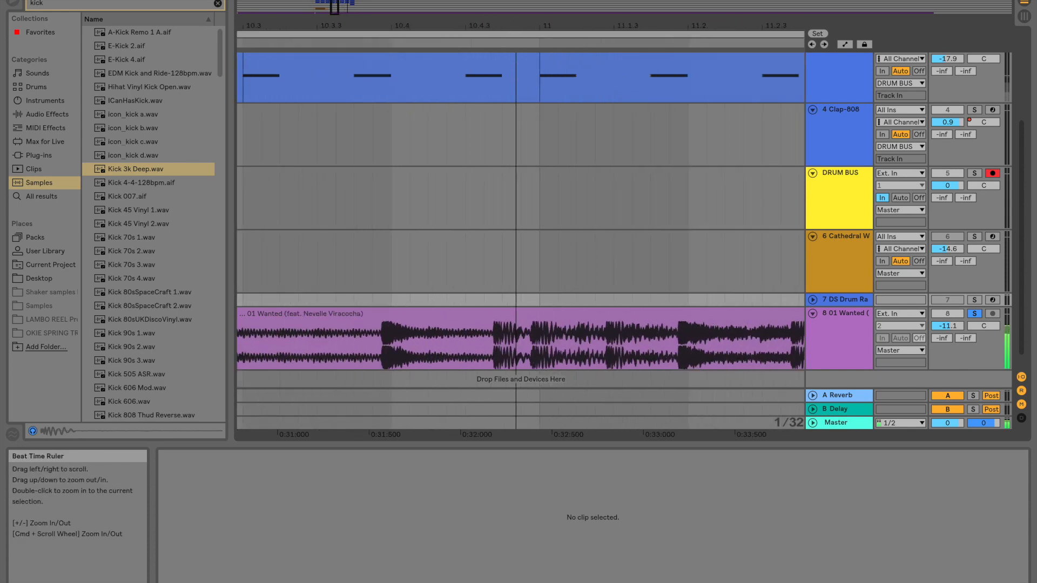
{"action": "left_click", "coordinate": [546, 310]}
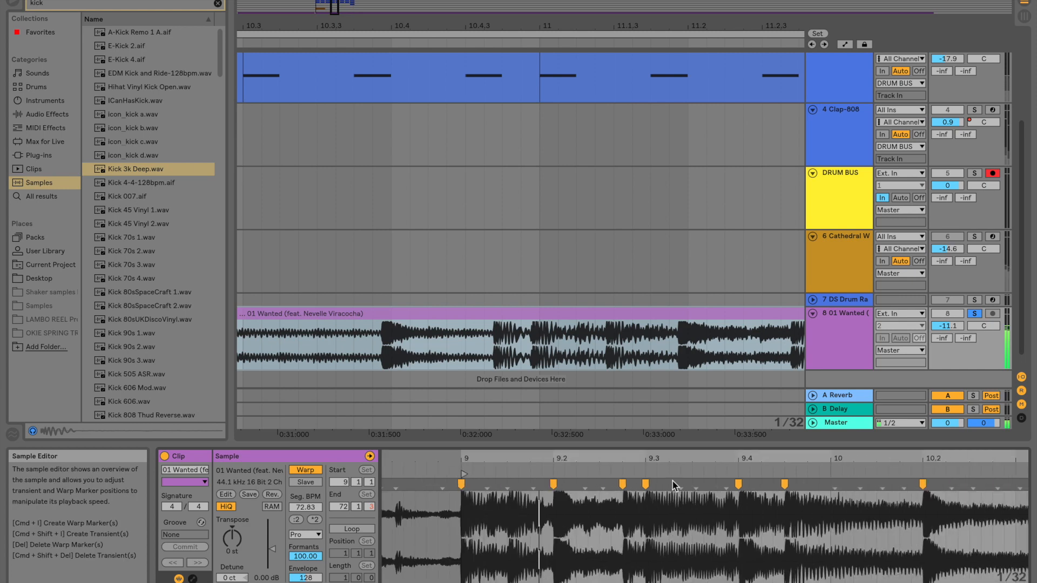
{"action": "left_click_drag", "start_coordinate": [687, 459], "coordinate": [601, 487]}
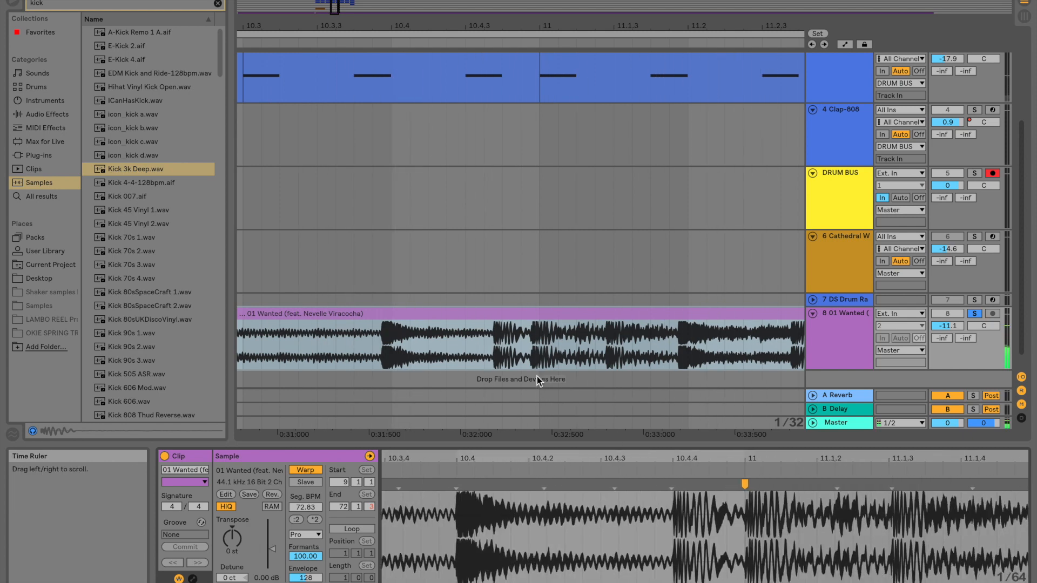
{"action": "left_click", "coordinate": [484, 345]}
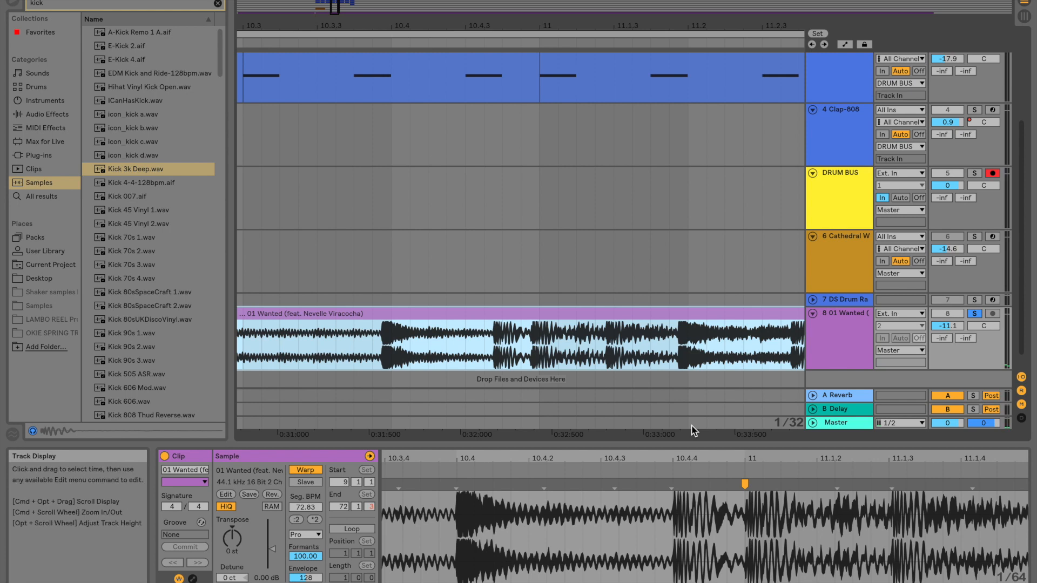
{"action": "mouse_move", "coordinate": [519, 30]}
{"action": "left_mouse_down"}
{"action": "mouse_move", "coordinate": [519, 19]}
{"action": "mouse_move", "coordinate": [580, 29]}
{"action": "left_mouse_up"}
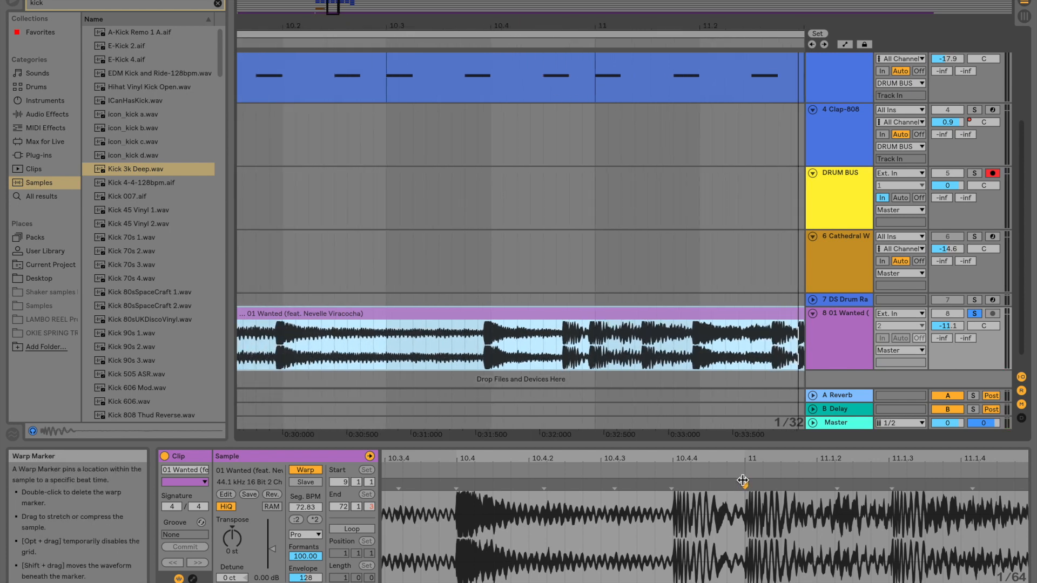
Try to move the song's warp marker at bar 11 slightly later to line the hit up with the arrangement's bar 11
{"action": "left_click_drag", "start_coordinate": [600, 27], "coordinate": [601, 44]}
{"action": "left_click_drag", "start_coordinate": [601, 148], "coordinate": [601, 131]}
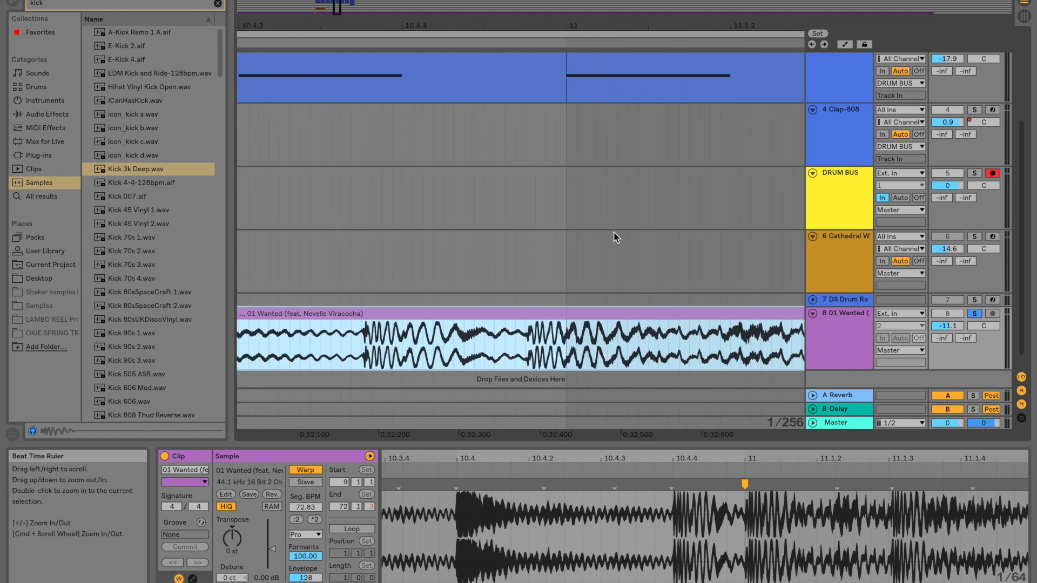
{"action": "left_click_drag", "start_coordinate": [746, 485], "coordinate": [755, 490]}
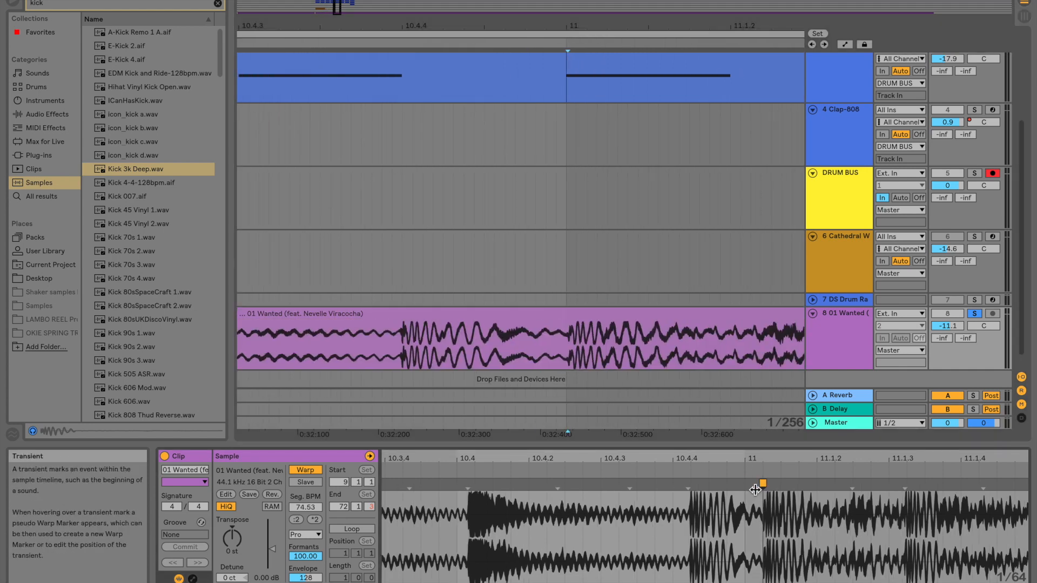
{"action": "scroll", "coordinate": [724, 502], "scroll_direction": "up", "scroll_amount": 5}
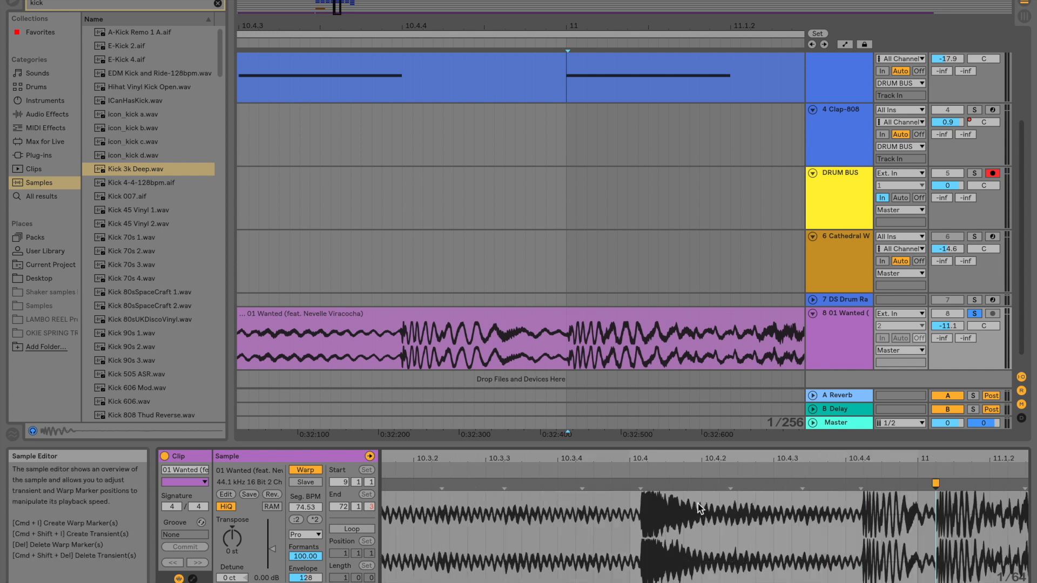
Move the "01 Wanted" clip in the arrangement so that it starts exactly on bar 9
{"action": "left_click_drag", "start_coordinate": [677, 460], "coordinate": [677, 453]}
{"action": "mouse_move", "coordinate": [548, 454]}
{"action": "left_mouse_down"}
{"action": "mouse_move", "coordinate": [544, 483]}
{"action": "mouse_move", "coordinate": [540, 432]}
{"action": "left_mouse_up"}
{"action": "left_click_drag", "start_coordinate": [553, 25], "coordinate": [552, 7]}
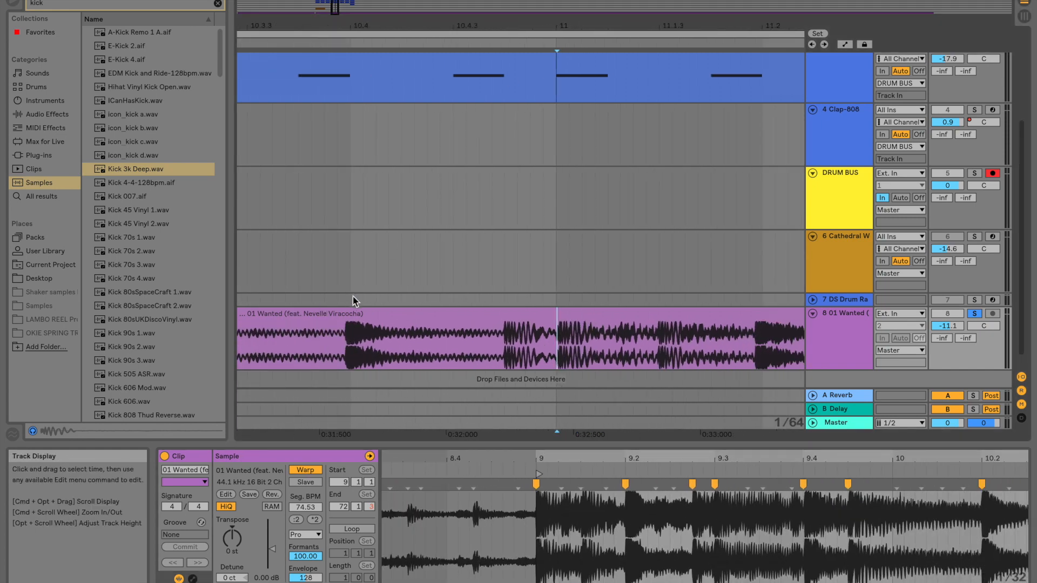
{"action": "scroll", "coordinate": [354, 298], "scroll_direction": "left", "scroll_amount": 5}
{"action": "scroll", "coordinate": [355, 298], "scroll_direction": "left", "scroll_amount": 15}
{"action": "scroll", "coordinate": [355, 297], "scroll_direction": "down", "scroll_amount": 1}
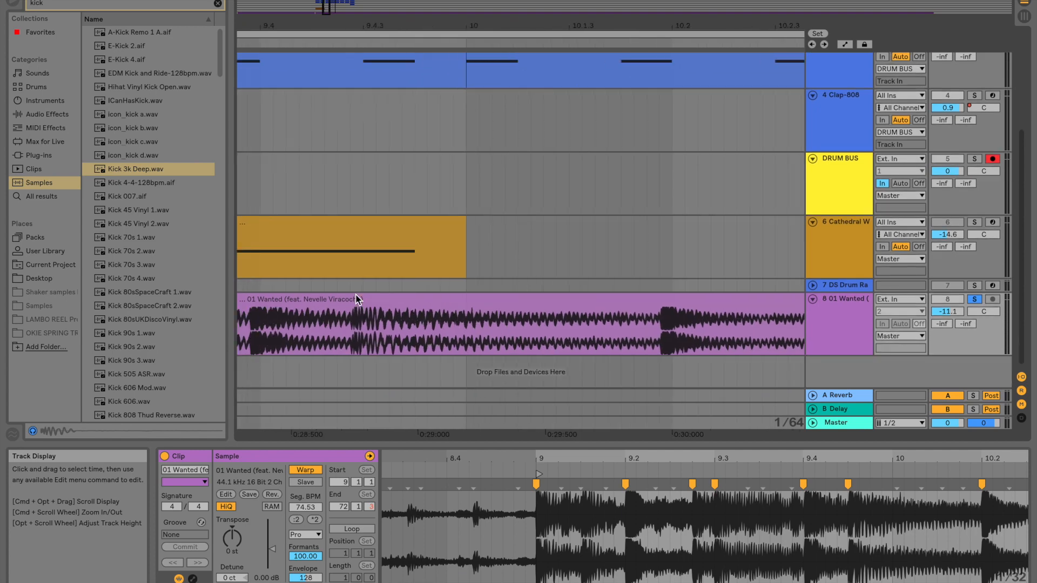
{"action": "scroll", "coordinate": [356, 297], "scroll_direction": "left", "scroll_amount": 4}
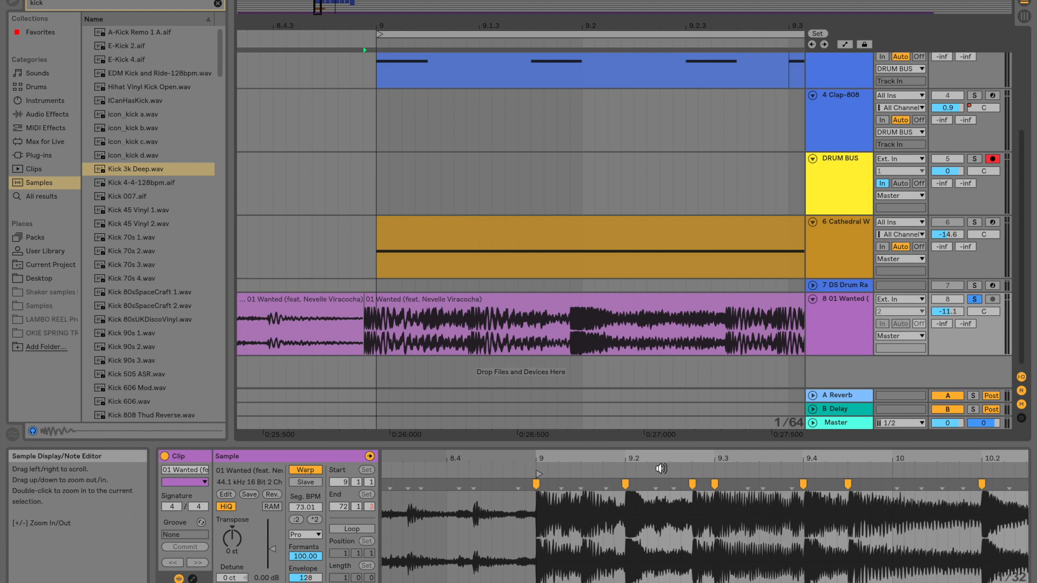
{"action": "scroll", "coordinate": [709, 540], "scroll_direction": "right", "scroll_amount": 10}
{"action": "scroll", "coordinate": [708, 540], "scroll_direction": "right", "scroll_amount": 3}
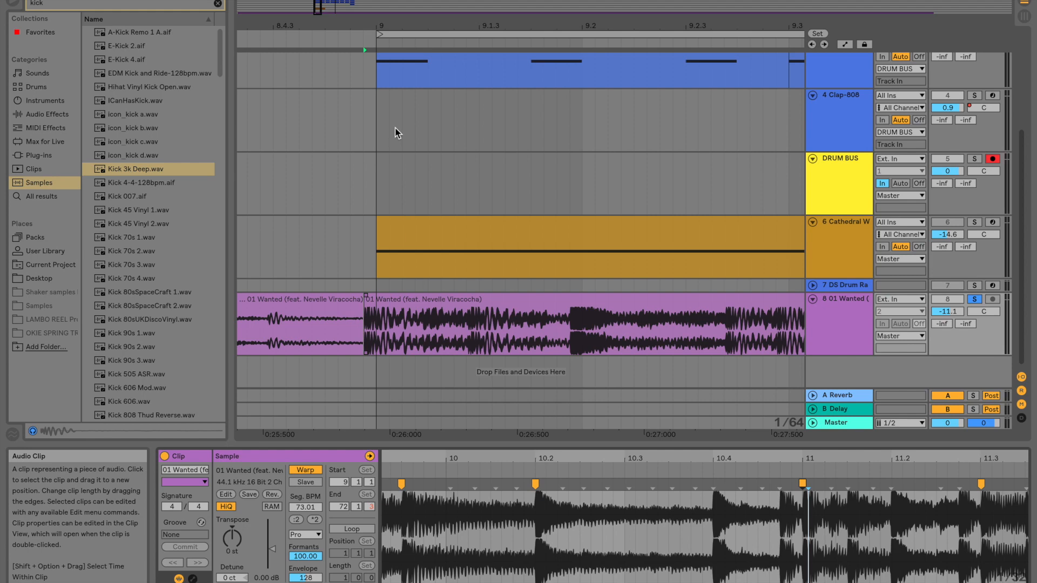
{"action": "left_click_drag", "start_coordinate": [381, 25], "coordinate": [382, 86]}
{"action": "left_click_drag", "start_coordinate": [334, 330], "coordinate": [370, 333]}
Play the soloed song from bar 9 and compare its hits around bar 11 with the grid and the drum clips
{"action": "key", "text": "space"}
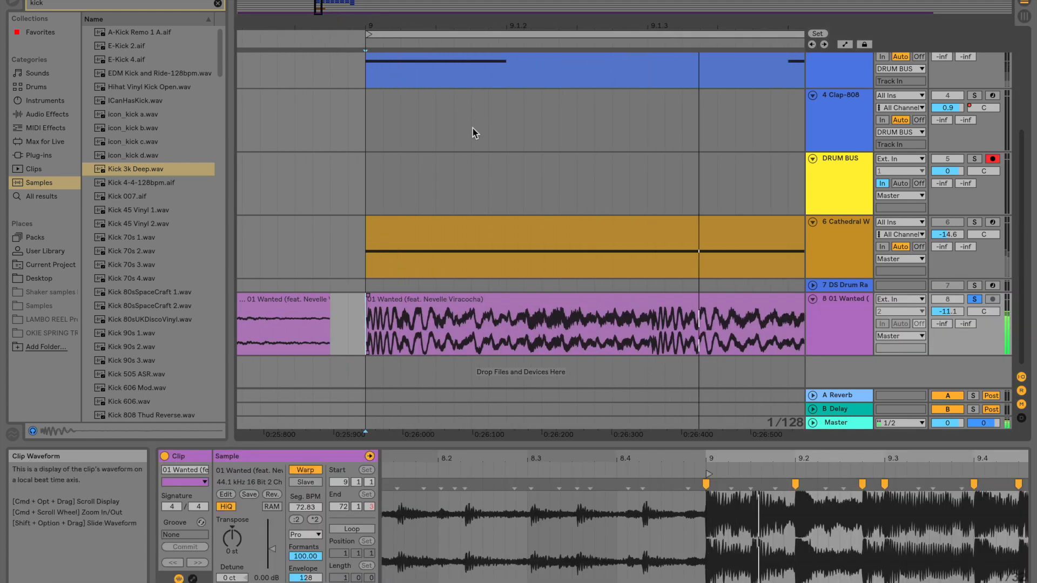
{"action": "left_click_drag", "start_coordinate": [516, 22], "coordinate": [288, 24]}
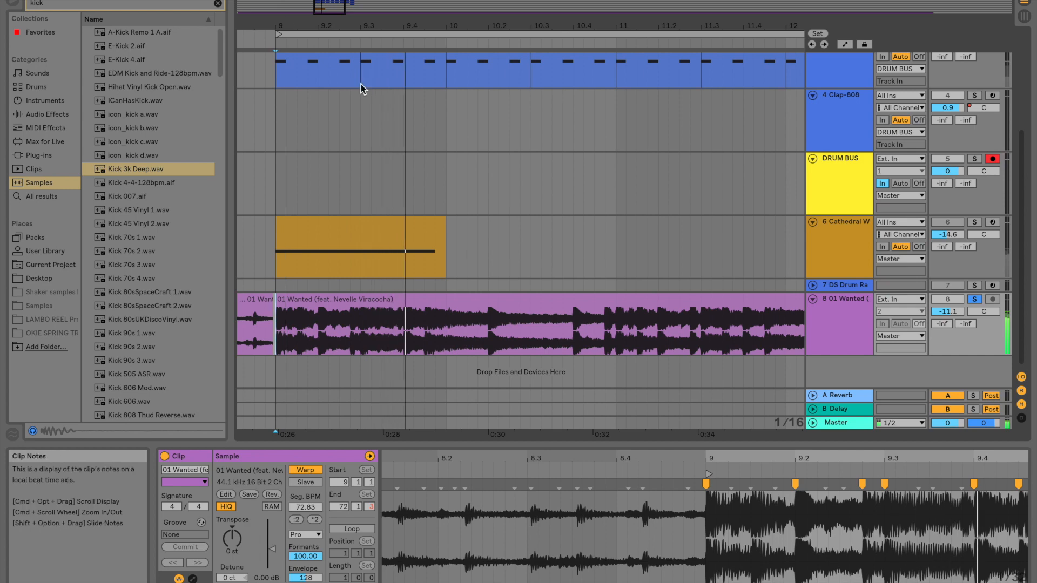
{"action": "left_click_drag", "start_coordinate": [619, 27], "coordinate": [631, 61]}
{"action": "scroll", "coordinate": [653, 153], "scroll_direction": "right", "scroll_amount": 7}
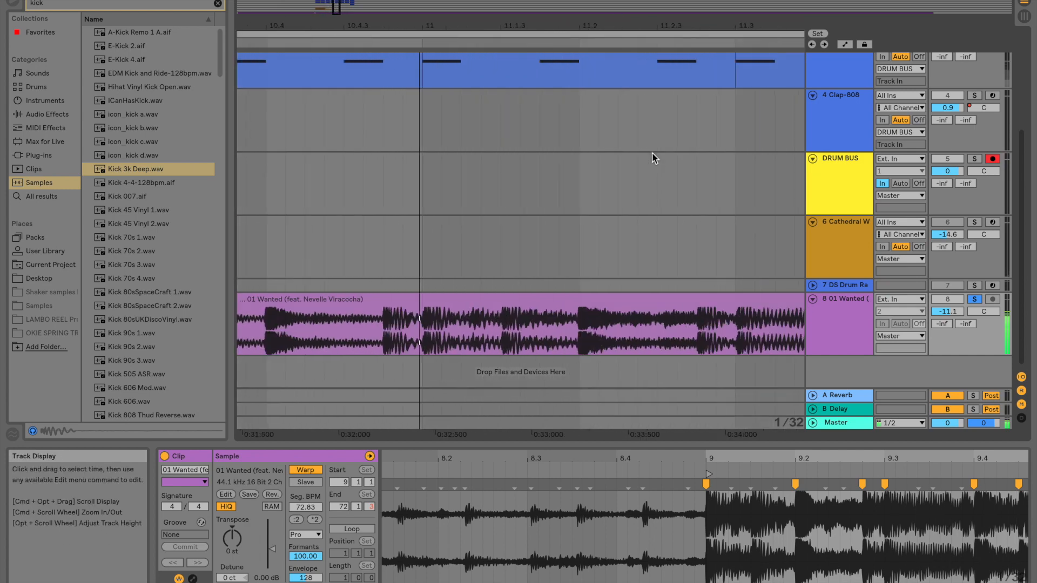
{"action": "scroll", "coordinate": [679, 196], "scroll_direction": "right", "scroll_amount": 7}
{"action": "scroll", "coordinate": [679, 196], "scroll_direction": "up", "scroll_amount": 1}
{"action": "scroll", "coordinate": [679, 196], "scroll_direction": "left", "scroll_amount": 10}
{"action": "scroll", "coordinate": [679, 196], "scroll_direction": "down", "scroll_amount": 1}
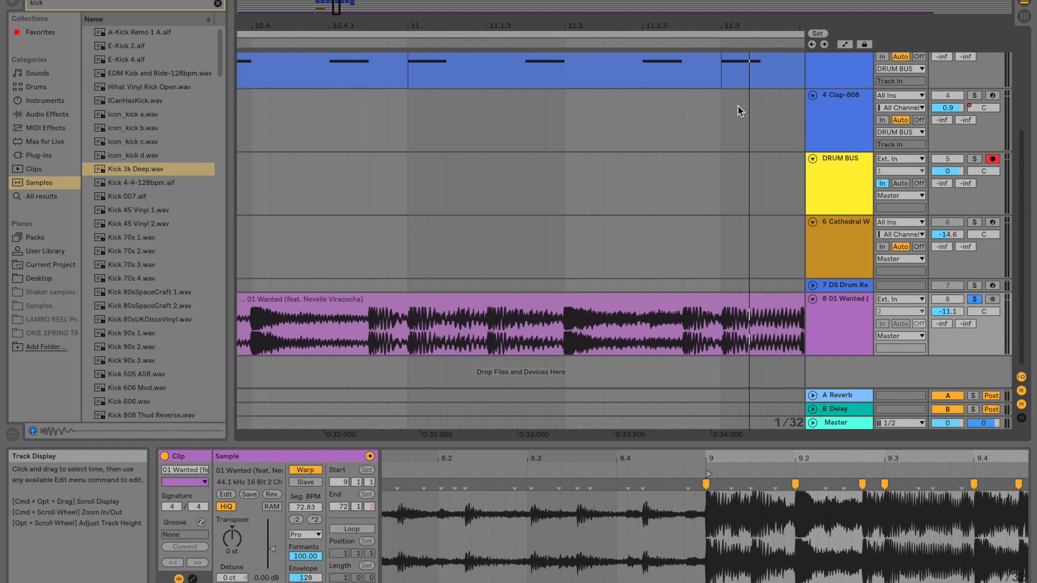
{"action": "scroll", "coordinate": [647, 209], "scroll_direction": "up", "scroll_amount": 4}
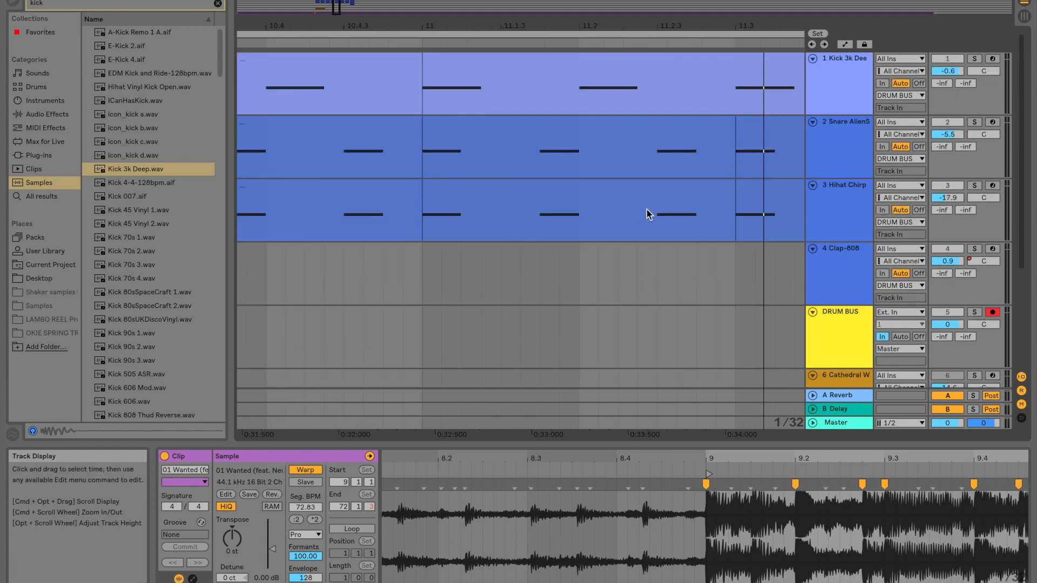
{"action": "left_click_drag", "start_coordinate": [583, 26], "coordinate": [582, 1]}
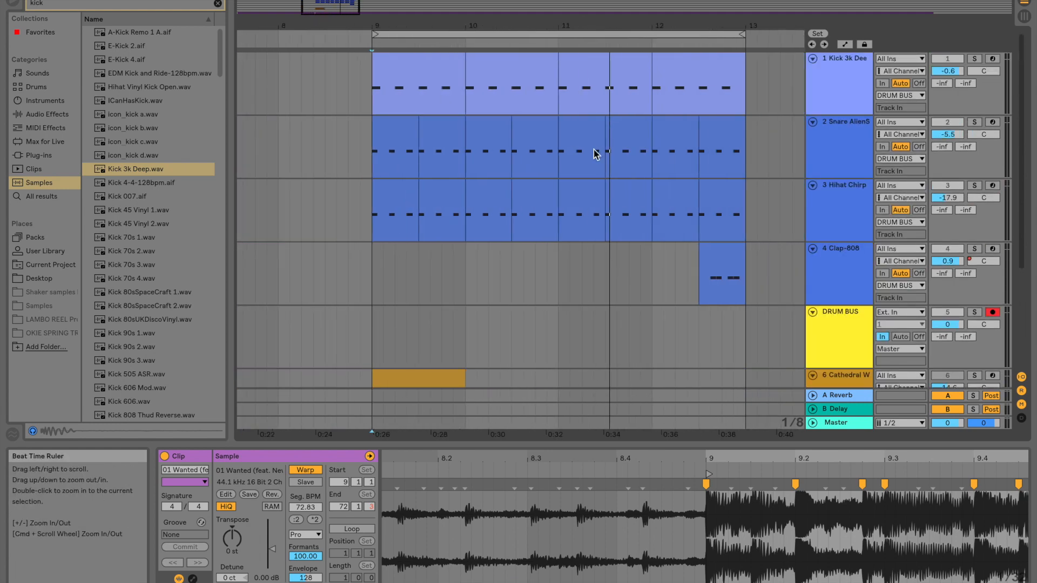
{"action": "scroll", "coordinate": [704, 252], "scroll_direction": "down", "scroll_amount": 5}
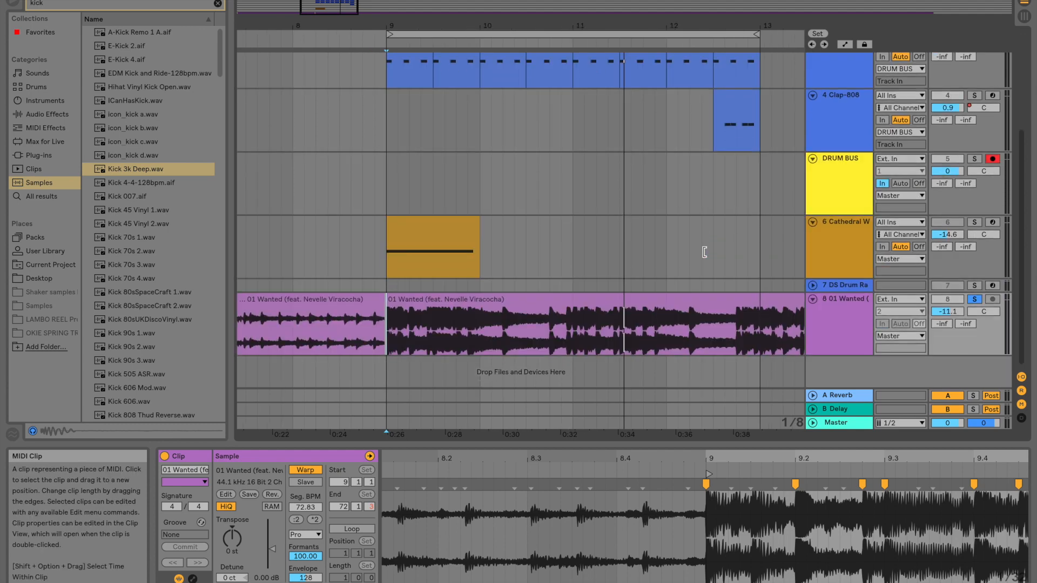
Unsolo the "01 Wanted" track and delete the Cathedral track
{"action": "left_click", "coordinate": [976, 329]}
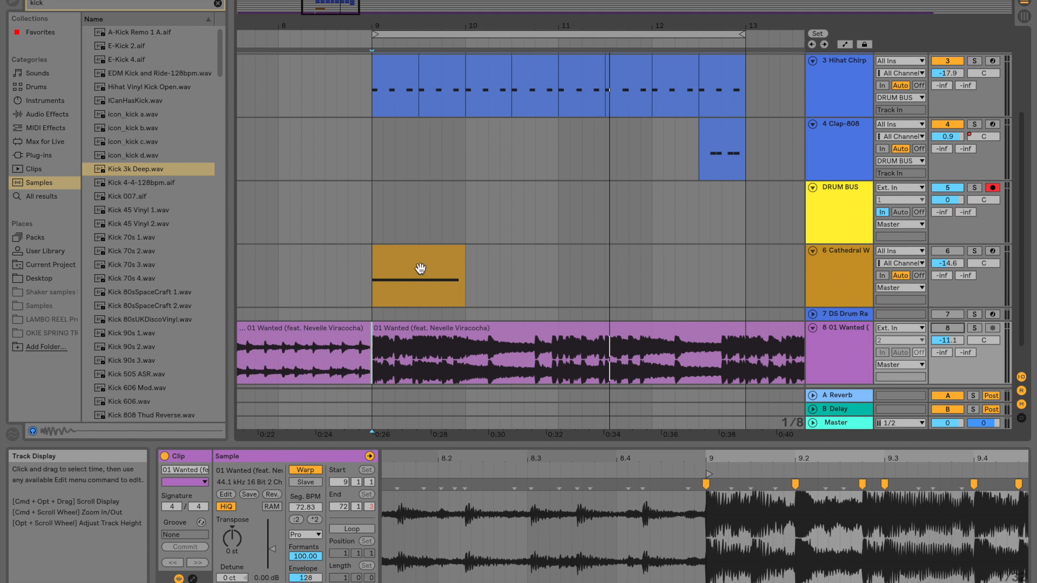
{"action": "left_click", "coordinate": [851, 251]}
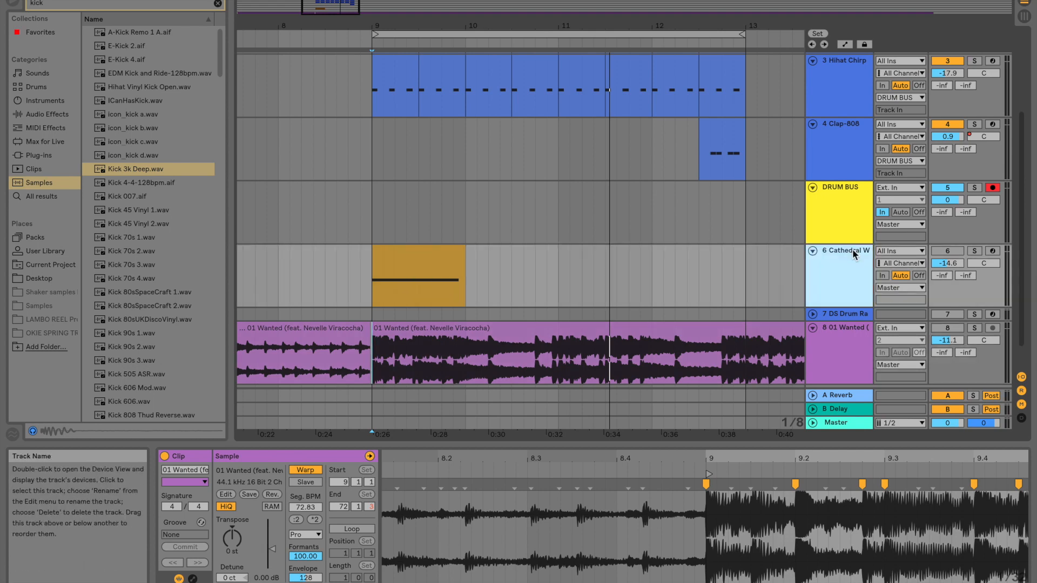
{"action": "key", "text": "Delete"}
Play the drum pattern on its own from bar 9
{"action": "left_click", "coordinate": [369, 232]}
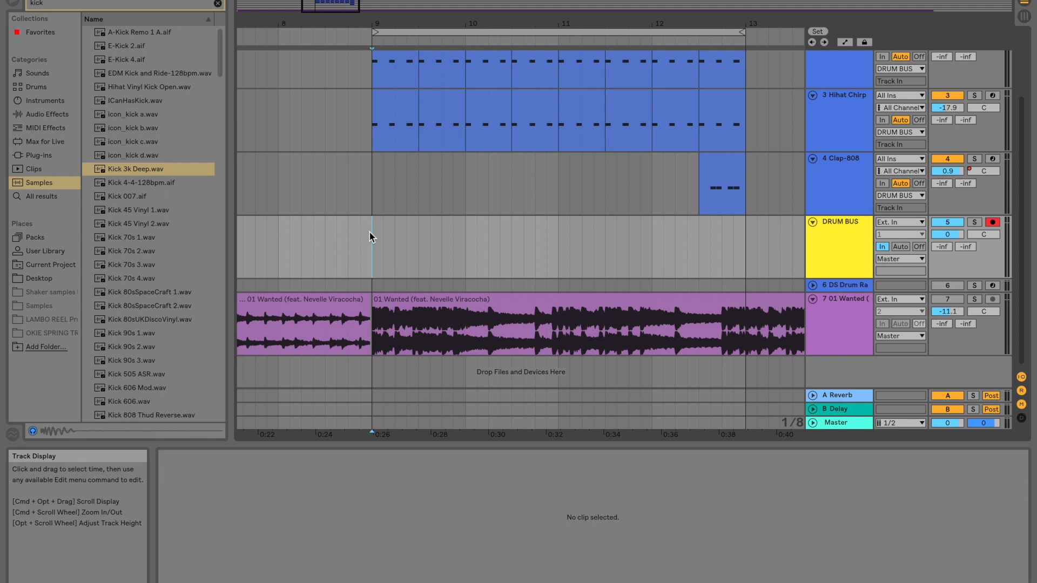
{"action": "key", "text": "space"}
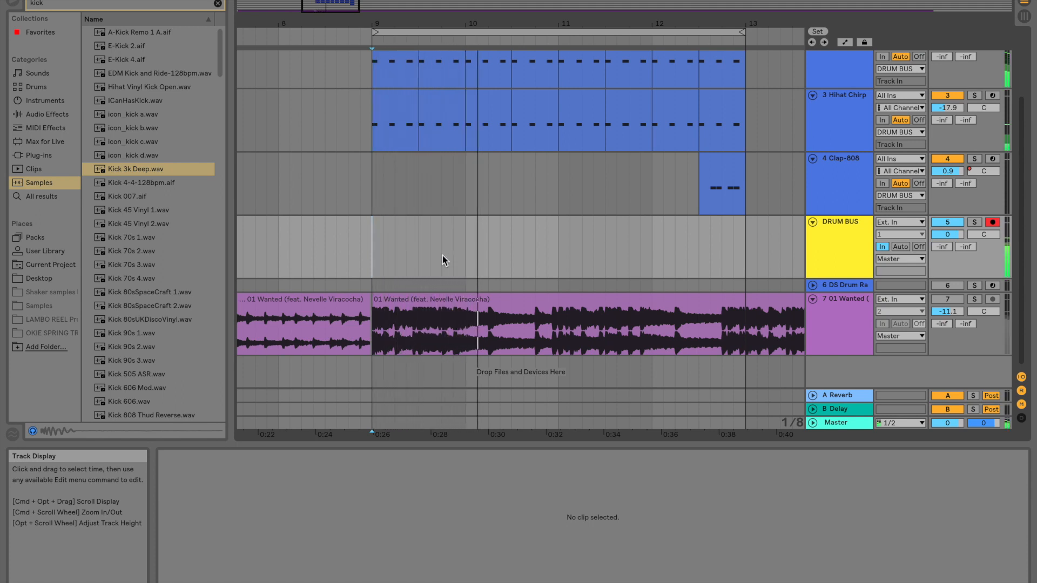
{"action": "scroll", "coordinate": [443, 255], "scroll_direction": "up", "scroll_amount": 4}
Activate the "01 Wanted" track so that it plays together with the drums
{"action": "scroll", "coordinate": [442, 255], "scroll_direction": "down", "scroll_amount": 4}
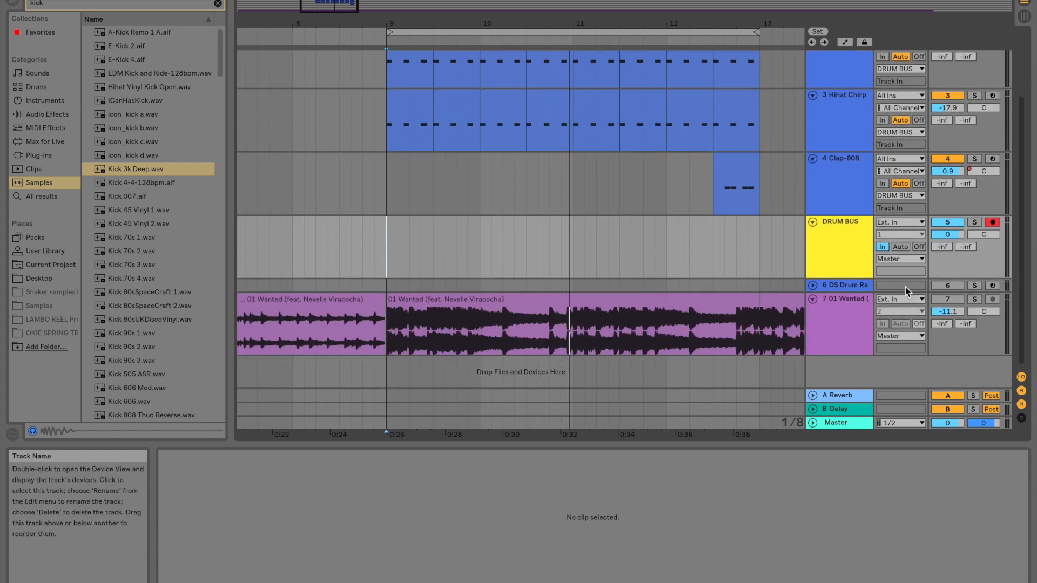
{"action": "left_click", "coordinate": [975, 300]}
{"action": "left_click", "coordinate": [958, 300]}
{"action": "key", "text": "space"}
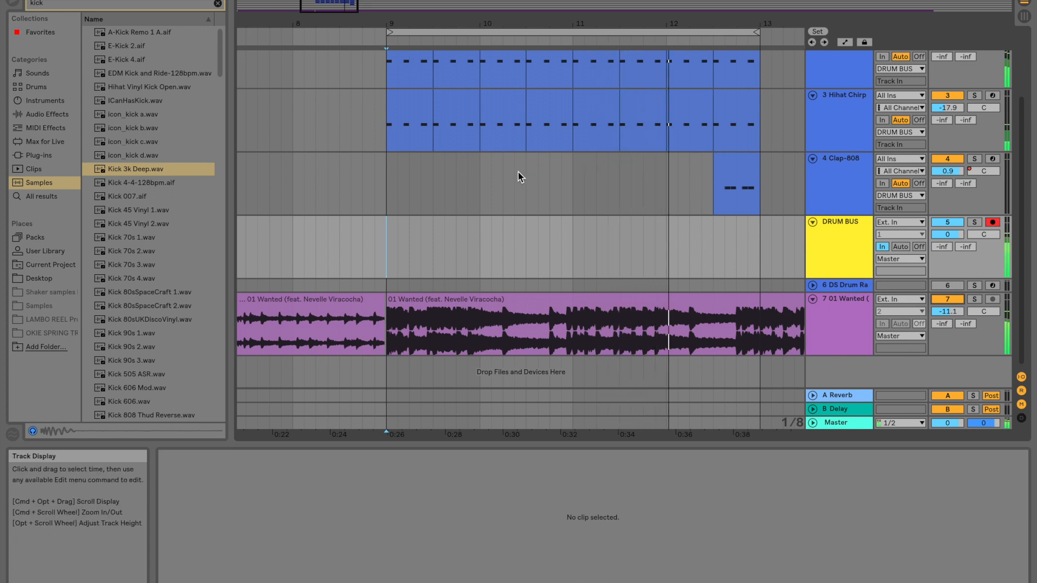
Delete the C3 notes at 1, 1.3 and 1.4 from the first clip on the Kick 3k Deep track
{"action": "scroll", "coordinate": [517, 176], "scroll_direction": "up", "scroll_amount": 3}
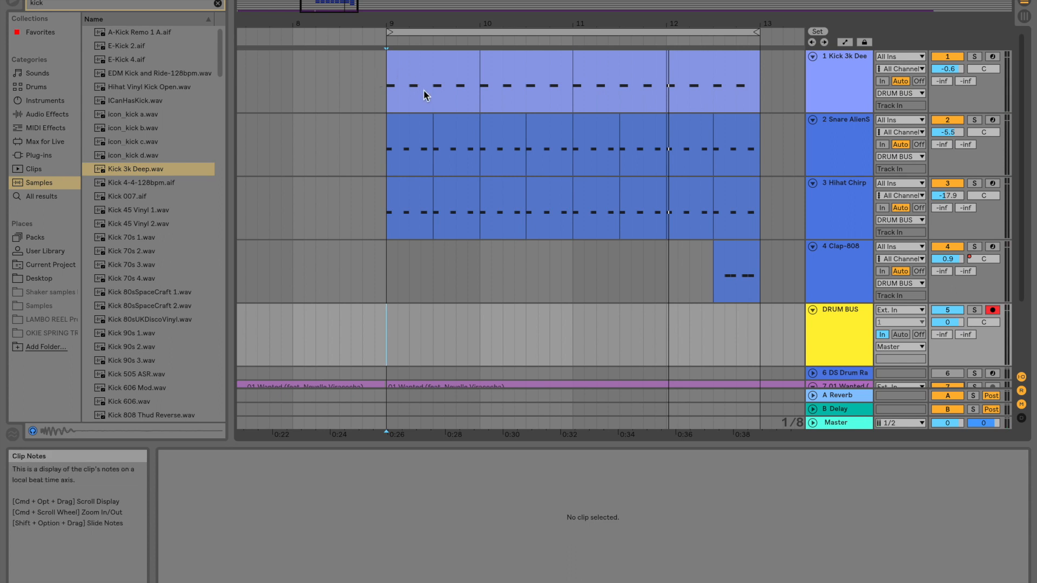
{"action": "scroll", "coordinate": [424, 95], "scroll_direction": "left", "scroll_amount": 1}
{"action": "left_click", "coordinate": [435, 59]}
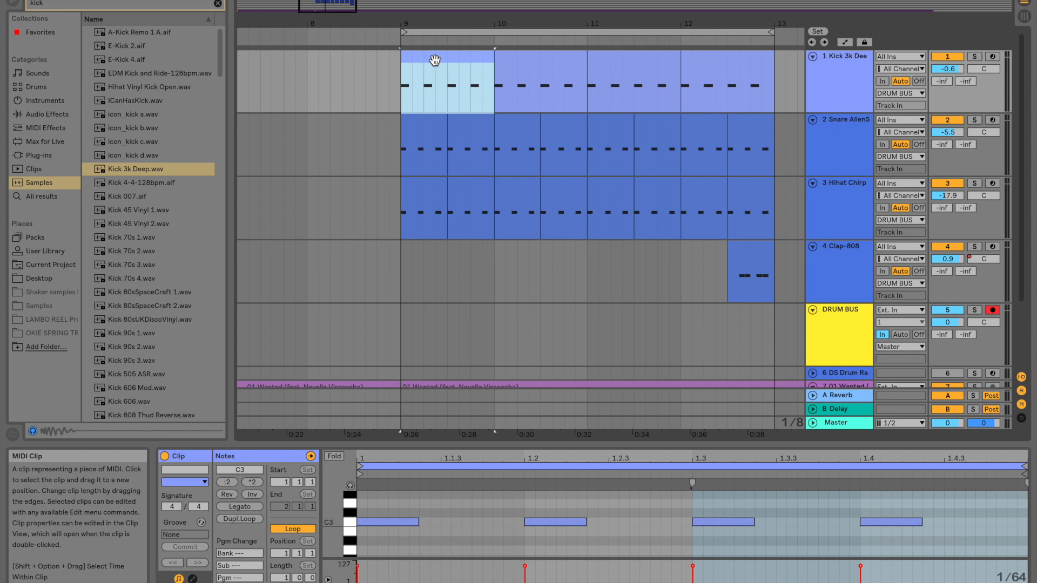
{"action": "left_click", "coordinate": [389, 87]}
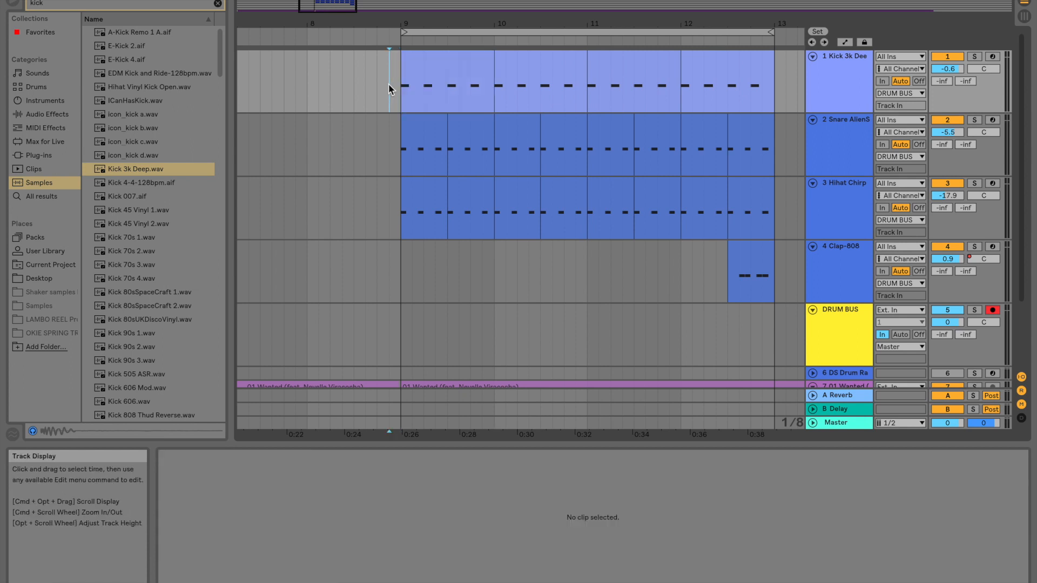
{"action": "left_click_drag", "start_coordinate": [437, 26], "coordinate": [447, 106]}
{"action": "scroll", "coordinate": [447, 106], "scroll_direction": "right", "scroll_amount": 2}
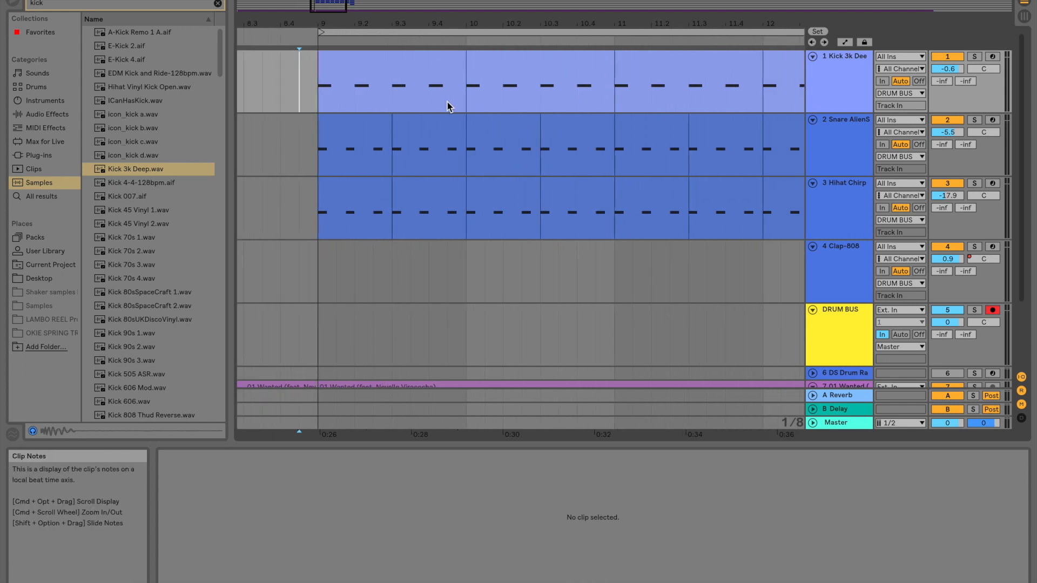
{"action": "scroll", "coordinate": [448, 106], "scroll_direction": "right", "scroll_amount": 3}
{"action": "left_click", "coordinate": [366, 58]}
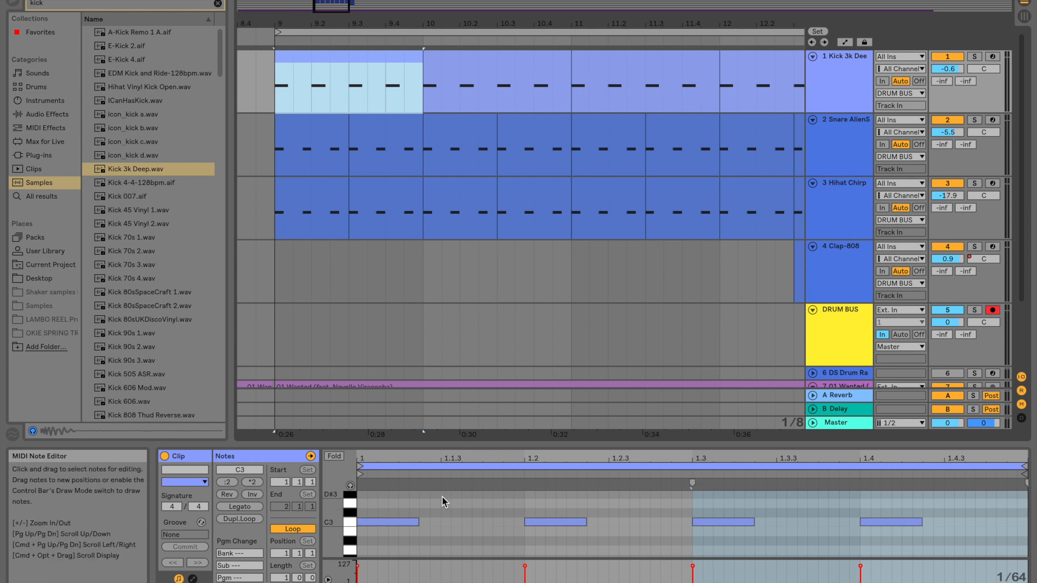
{"action": "left_click_drag", "start_coordinate": [404, 499], "coordinate": [400, 544]}
{"action": "key", "text": "Delete"}
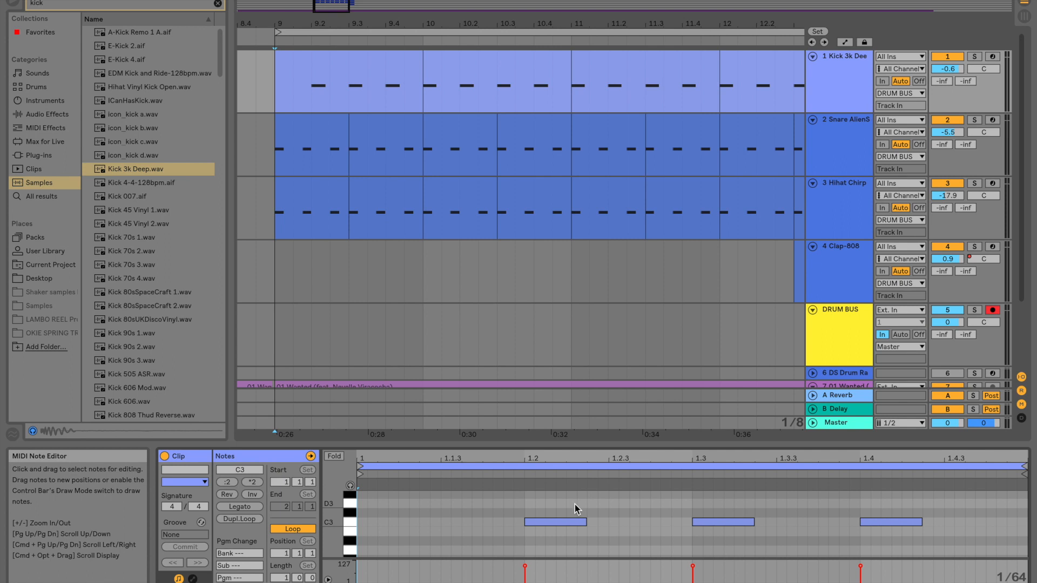
{"action": "left_click", "coordinate": [733, 516]}
{"action": "left_click_drag", "start_coordinate": [732, 508], "coordinate": [909, 550]}
{"action": "key", "text": "Delete"}
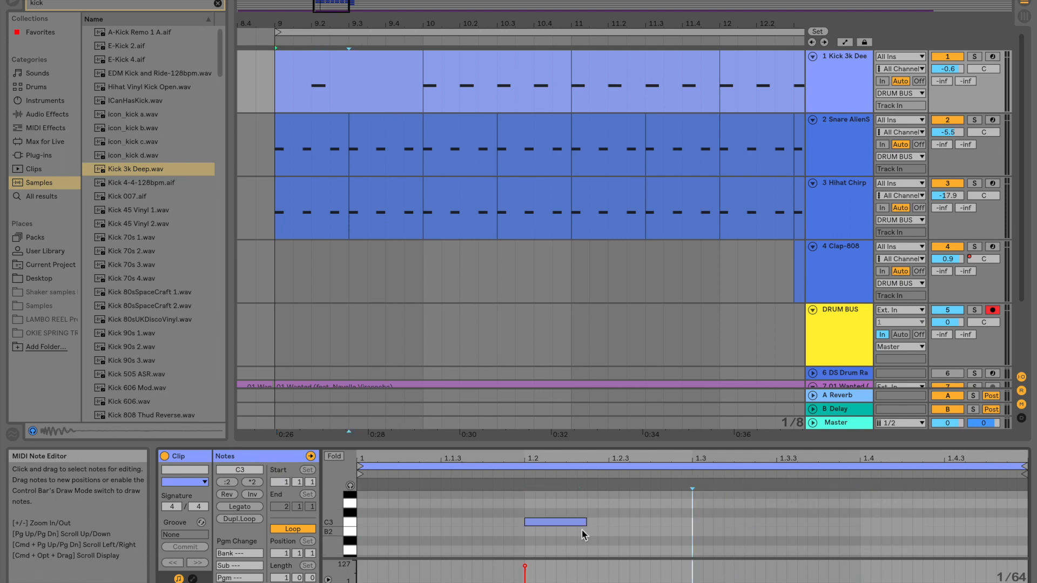
Duplicate the kick clip's C3 note at 1.2 and place the copy at 1.2.3
{"action": "left_click", "coordinate": [549, 522]}
{"action": "key", "text": "super+d"}
{"action": "key", "text": "Right"}
{"action": "key", "text": "Right"}
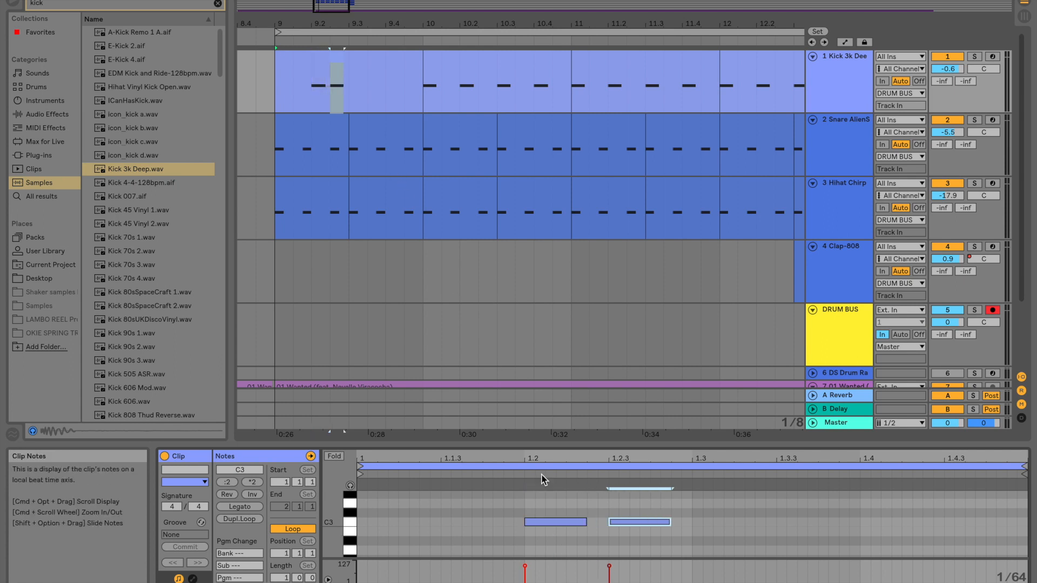
Duplicate the edited one-bar kick clip three times to replace the old clips up to bar 13
{"action": "left_click", "coordinate": [382, 61]}
{"action": "key", "text": "super+d"}
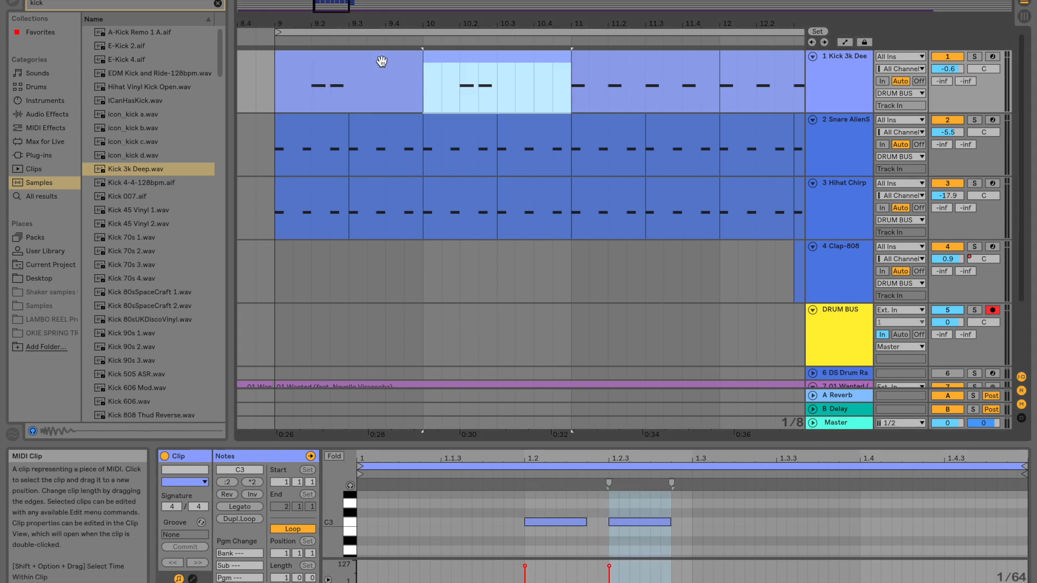
{"action": "key", "text": "super+d"}
{"action": "key", "text": "super+d"}
{"action": "left_click_drag", "start_coordinate": [416, 24], "coordinate": [507, 5]}
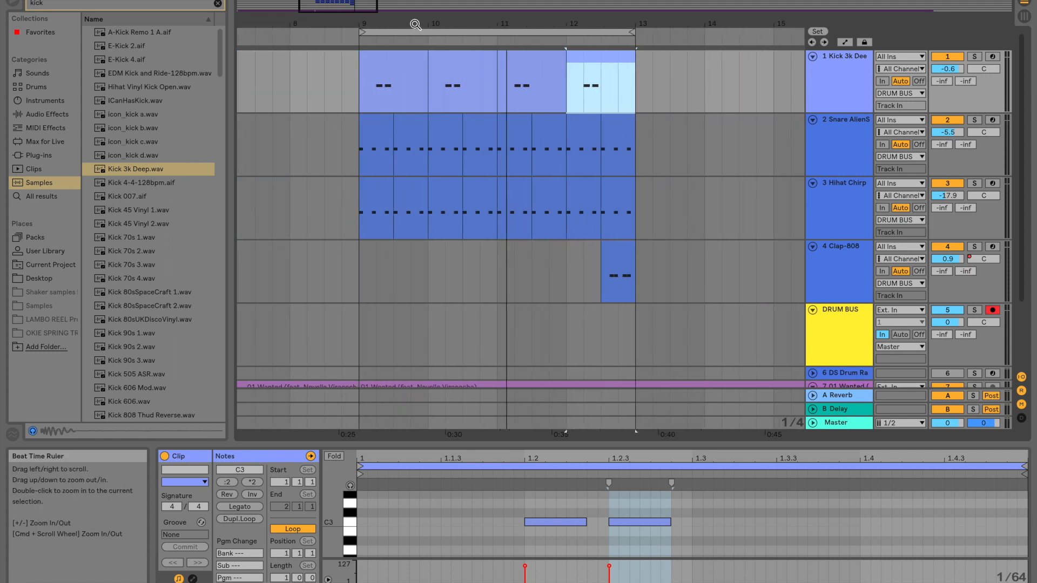
Search the samples for "snare", audition results and replace the kick sample on track 1 with Snare 3k Hiss.wav
{"action": "left_click_drag", "start_coordinate": [66, 3], "coordinate": [2, 2]}
{"action": "type", "text": "snare"}
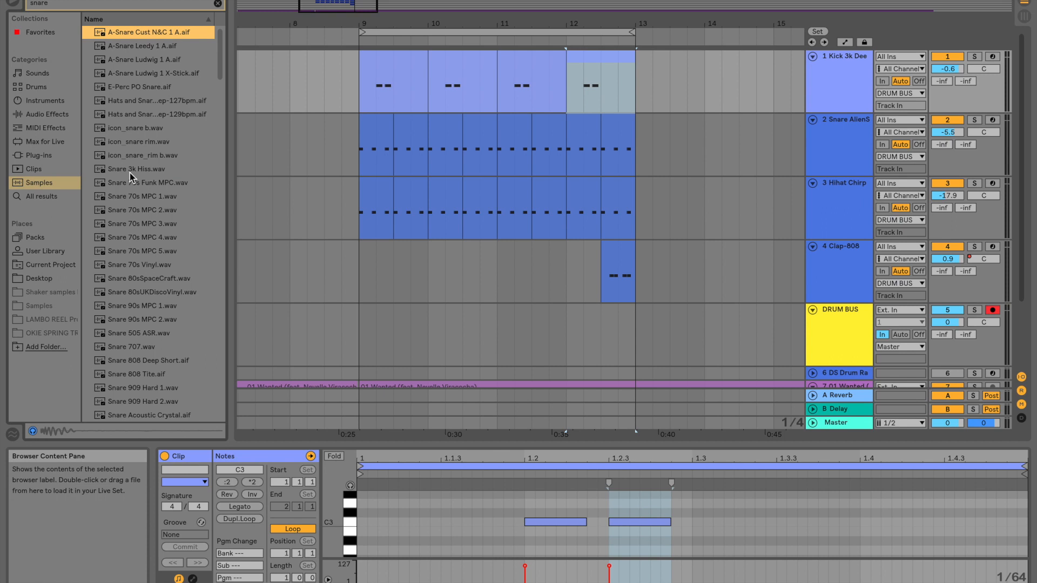
{"action": "left_click", "coordinate": [130, 173]}
{"action": "left_click", "coordinate": [140, 181]}
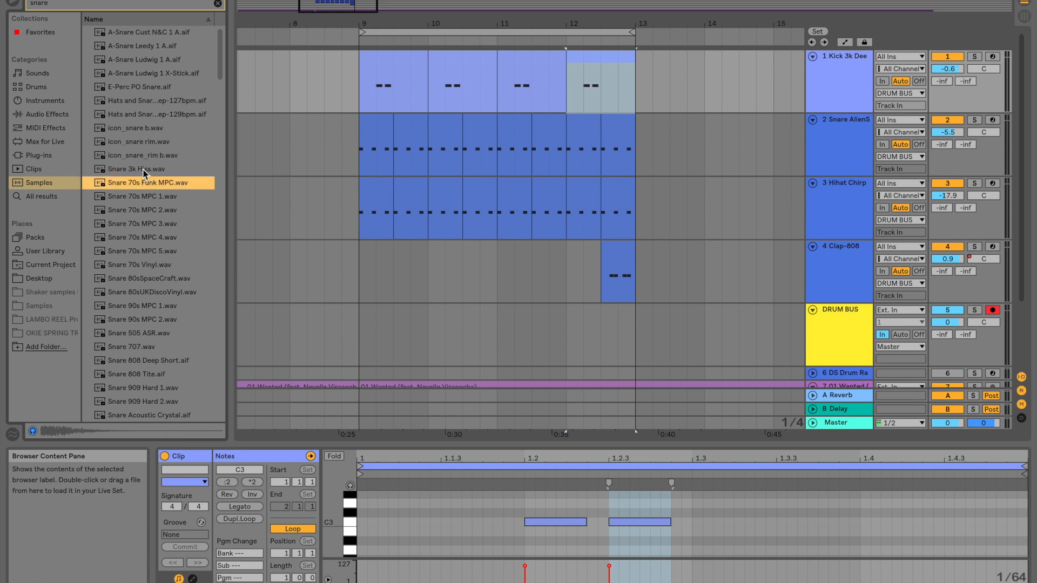
{"action": "left_click", "coordinate": [145, 171]}
{"action": "key", "text": "shift+Tab"}
{"action": "left_click_drag", "start_coordinate": [108, 171], "coordinate": [258, 509]}
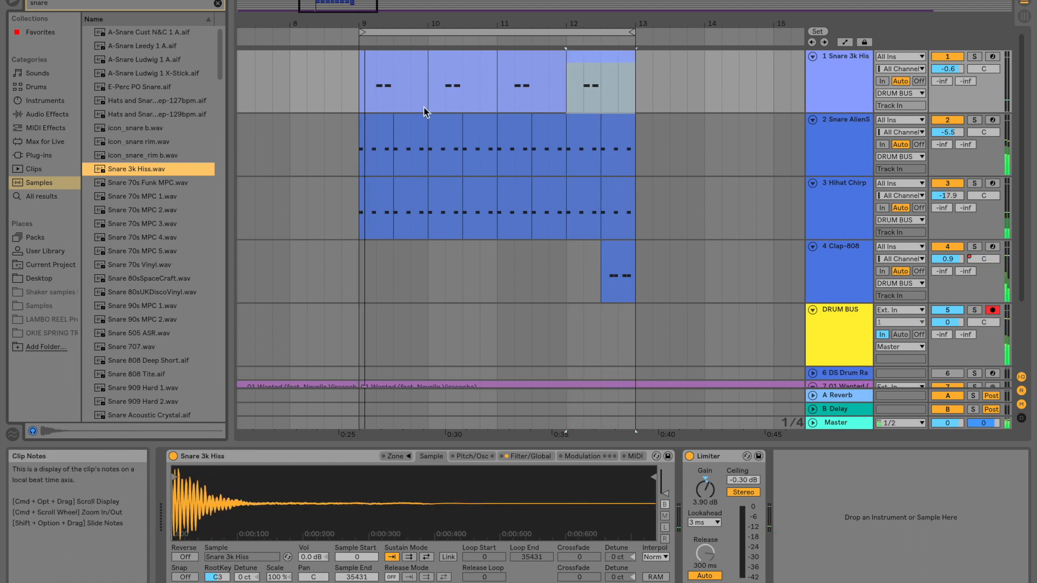
Lower the Hihat Chirp track's volume to -inf and deactivate the track
{"action": "left_click_drag", "start_coordinate": [379, 20], "coordinate": [381, 75]}
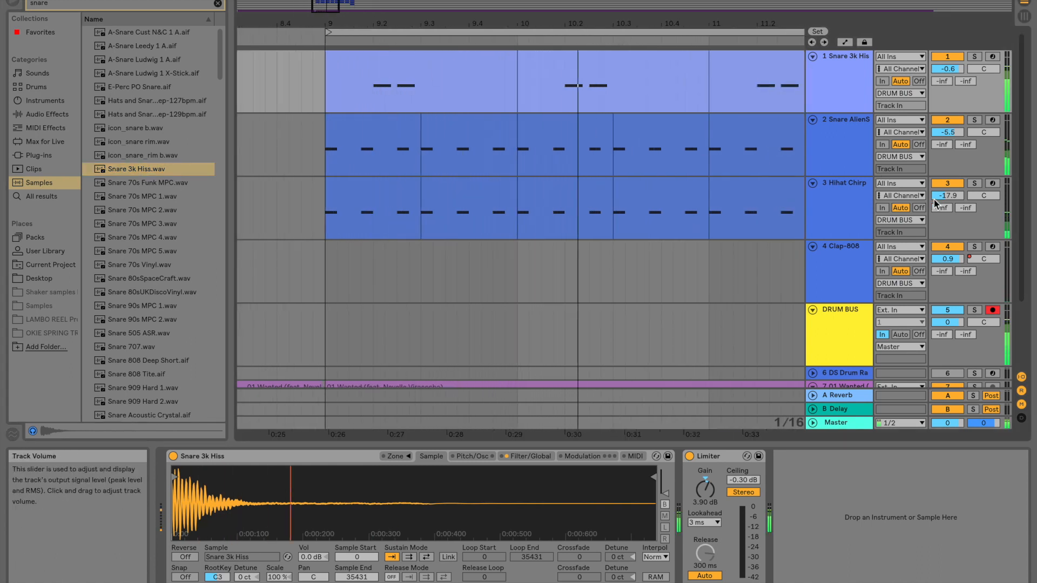
{"action": "mouse_move", "coordinate": [947, 196]}
{"action": "left_mouse_down"}
{"action": "mouse_move", "coordinate": [948, 227]}
{"action": "mouse_move", "coordinate": [947, 208]}
{"action": "left_mouse_up"}
{"action": "left_click", "coordinate": [947, 184]}
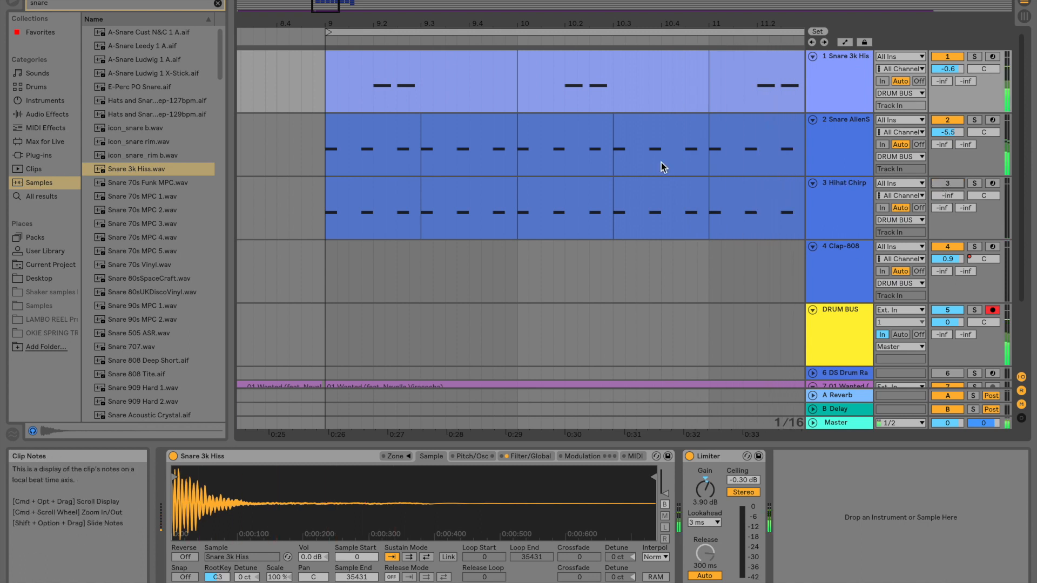
Delete the C3 note at the start of the bar 9 clip on the track 2 snare
{"action": "left_click", "coordinate": [394, 123]}
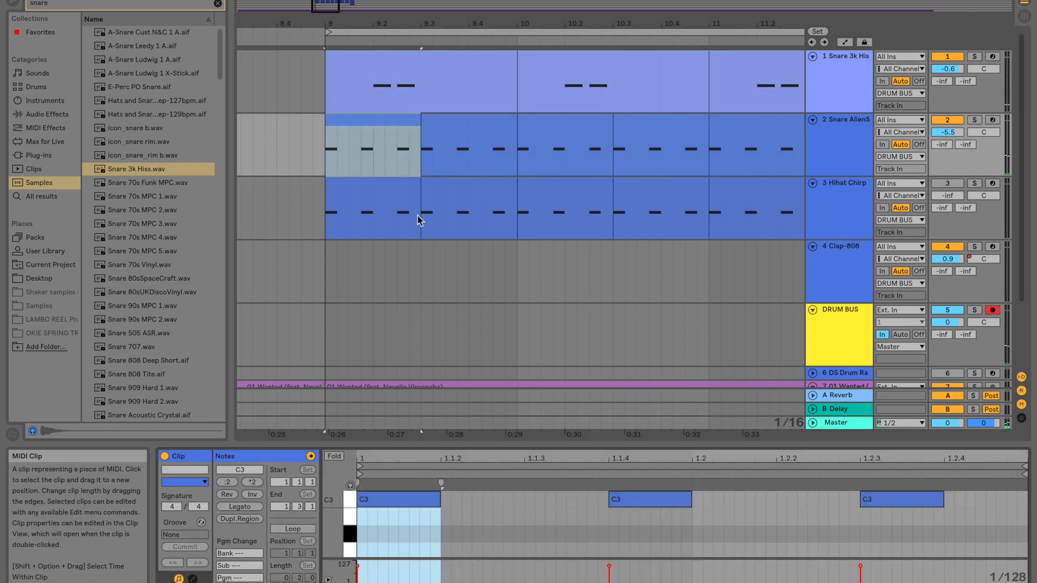
{"action": "left_click", "coordinate": [420, 501]}
{"action": "key", "text": "Delete"}
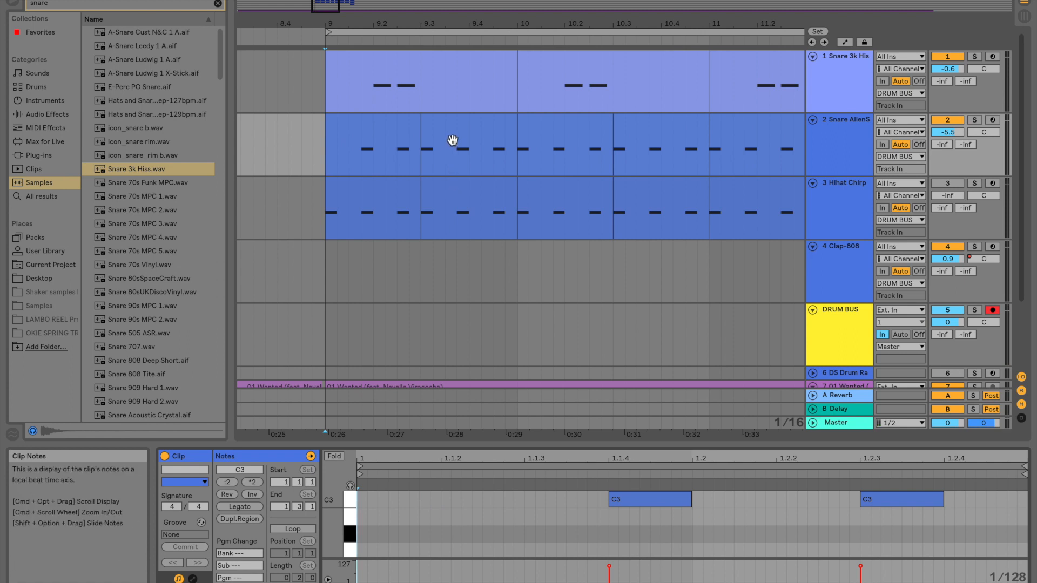
Compare the track 2 snare clip with the reference song's waveform and delete its C3 note at 1.2.3
{"action": "left_click", "coordinate": [409, 115]}
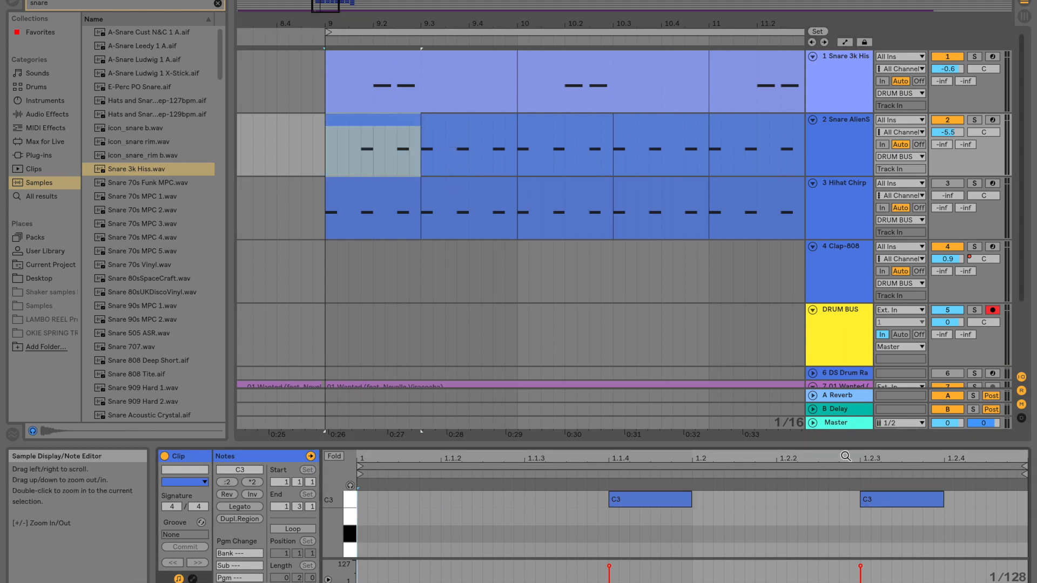
{"action": "left_click_drag", "start_coordinate": [352, 23], "coordinate": [410, 92]}
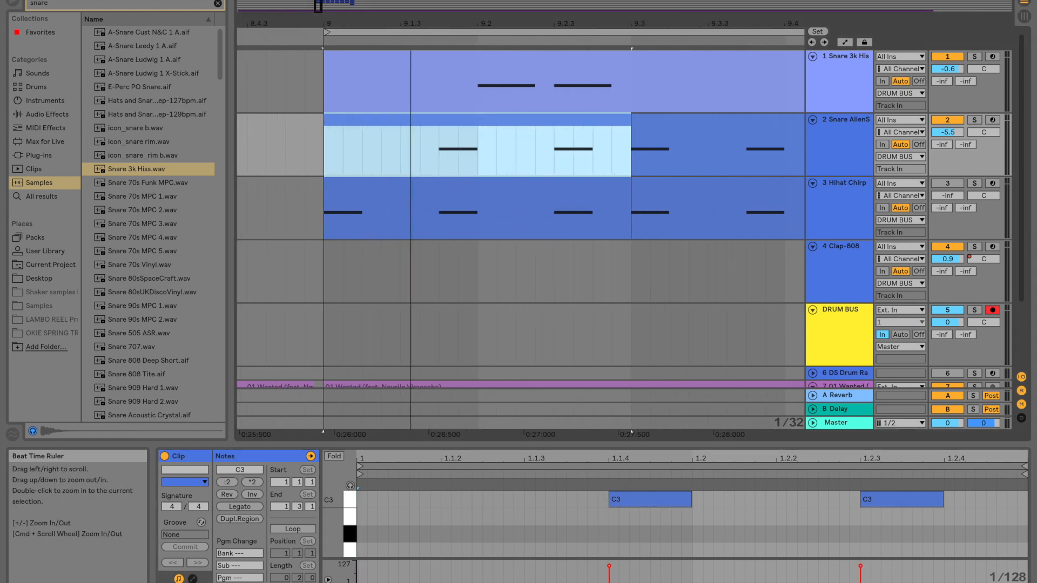
{"action": "left_click", "coordinate": [850, 129]}
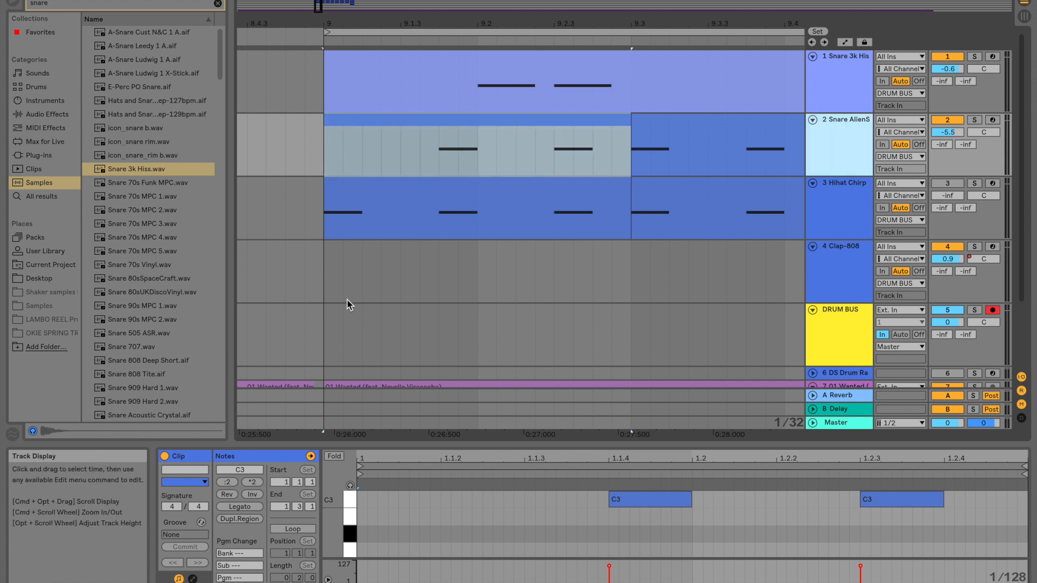
{"action": "scroll", "coordinate": [349, 305], "scroll_direction": "down", "scroll_amount": 4}
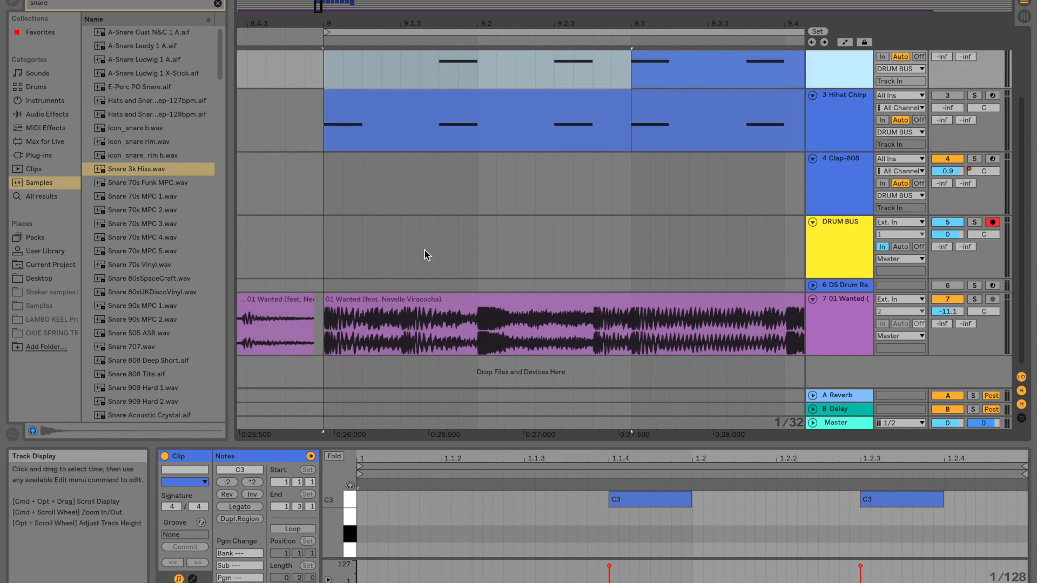
{"action": "scroll", "coordinate": [424, 250], "scroll_direction": "up", "scroll_amount": 4}
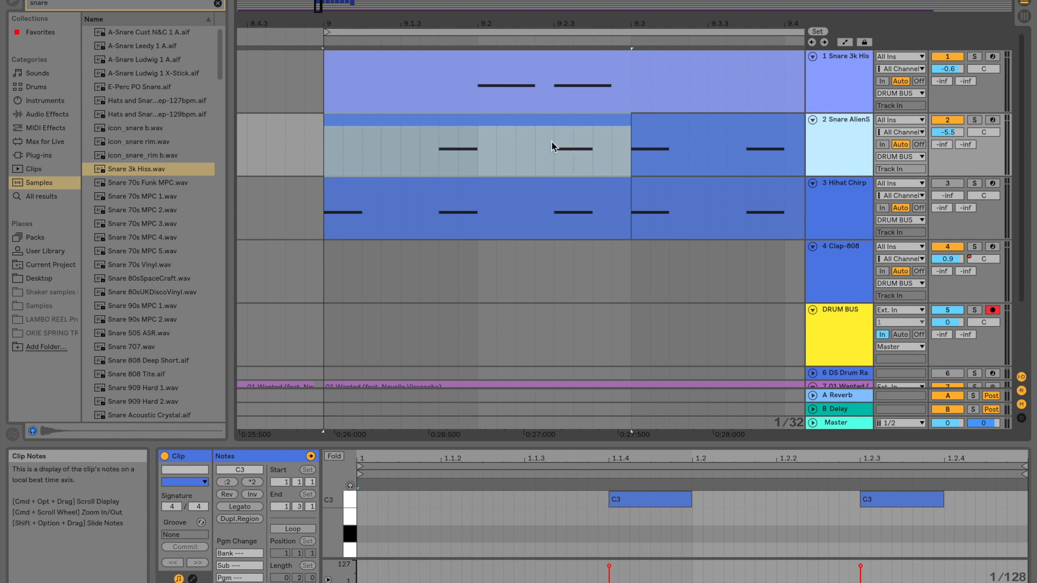
{"action": "left_click", "coordinate": [887, 499]}
{"action": "key", "text": "Delete"}
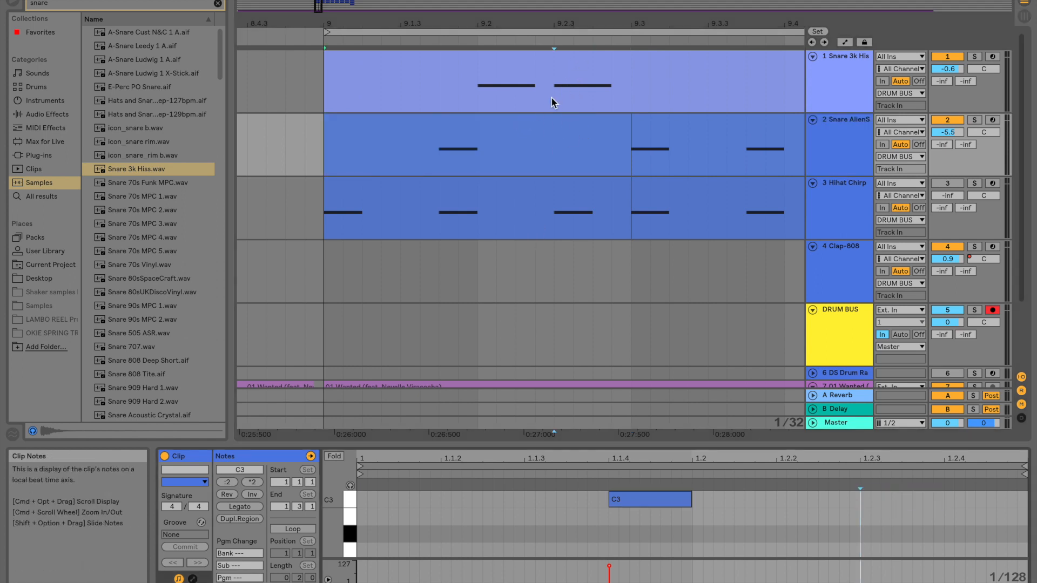
Duplicate the edited half-bar snare clip on track 2 three times, replacing the old clips up to bar 11
{"action": "left_click", "coordinate": [547, 115]}
{"action": "key", "text": "super+d"}
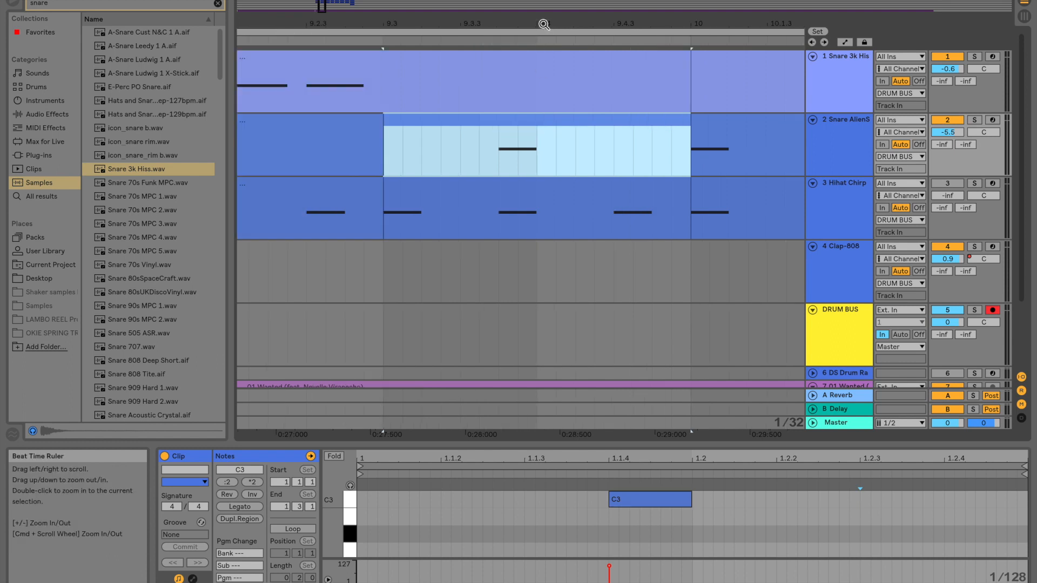
{"action": "left_click_drag", "start_coordinate": [543, 24], "coordinate": [544, 16]}
{"action": "key", "text": "super+d"}
{"action": "key", "text": "super+d"}
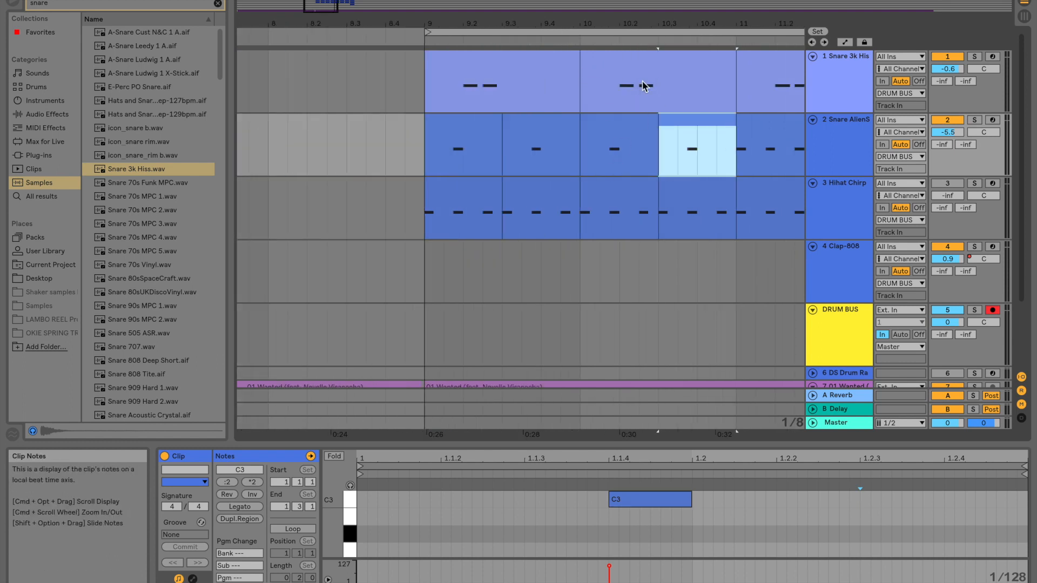
Listen to track 1 in solo from bar 10 and switch its solo off again
{"action": "left_click", "coordinate": [598, 89]}
{"action": "left_click", "coordinate": [975, 57]}
{"action": "key", "text": "space"}
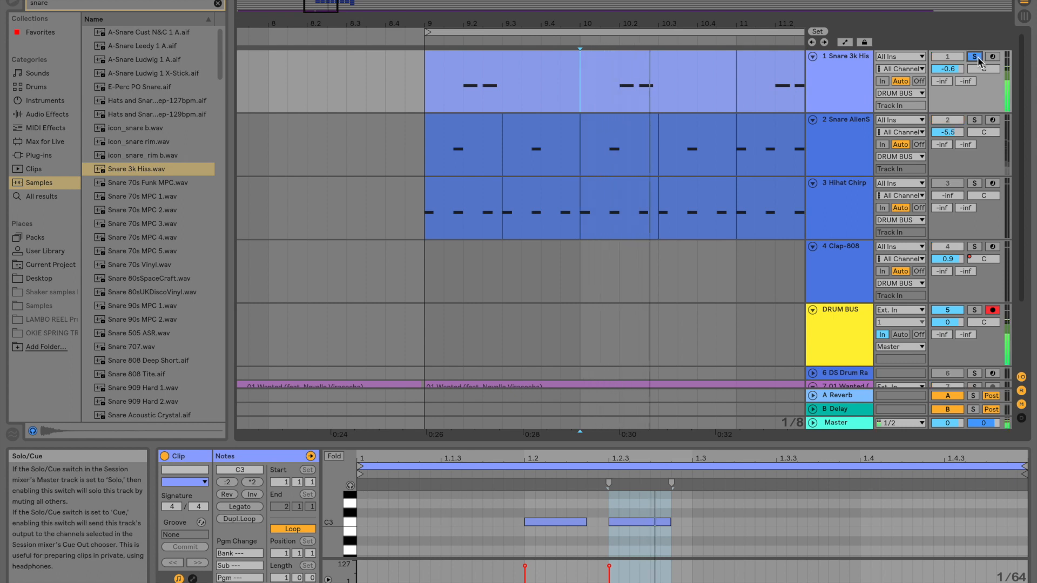
{"action": "left_click", "coordinate": [978, 57]}
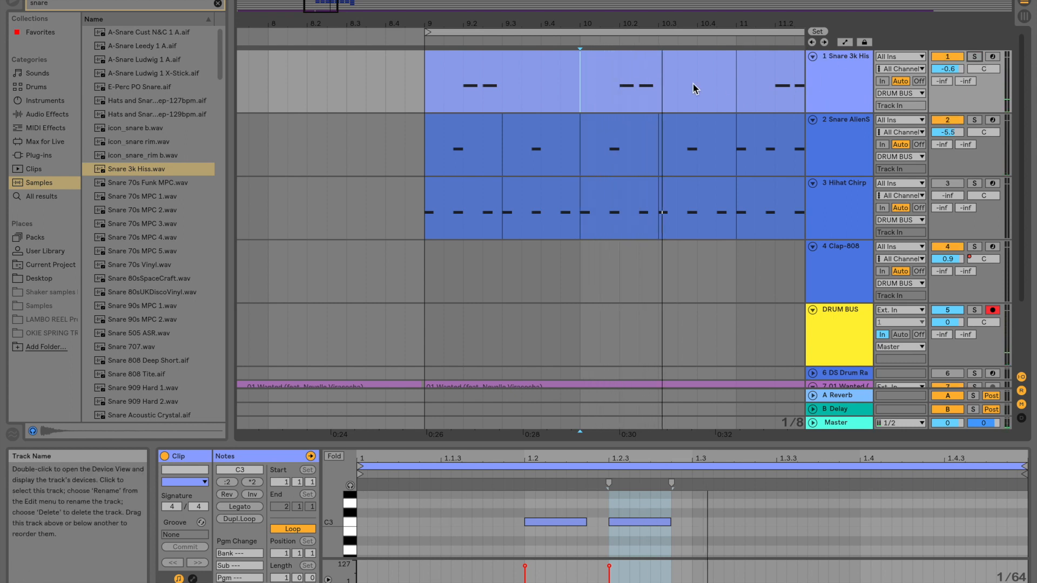
Duplicate the track 2 snare clip at 10.3 four more times to fill the pattern up to bar 13
{"action": "left_click", "coordinate": [686, 130]}
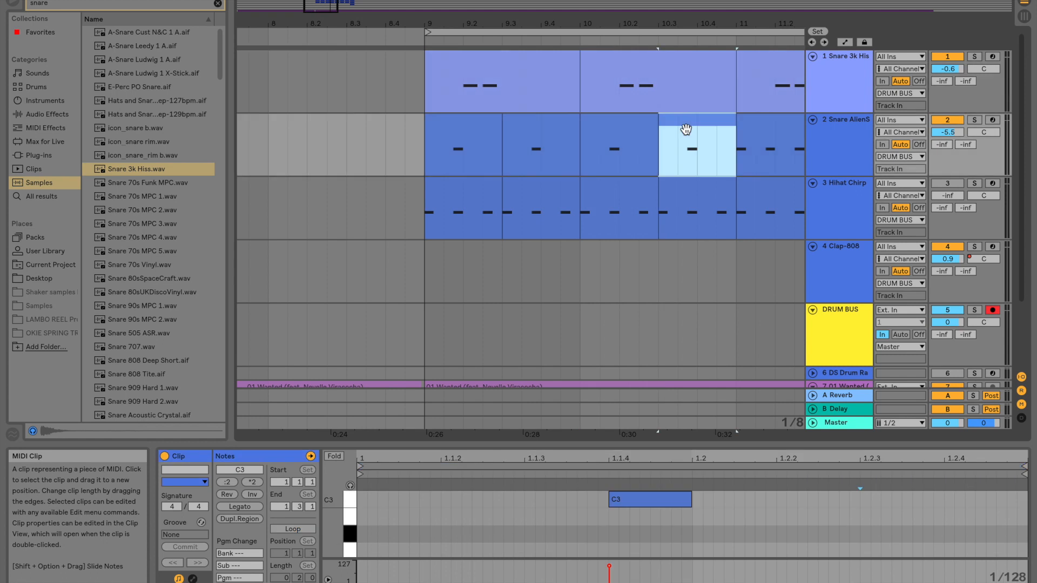
{"action": "key", "text": "super+d"}
{"action": "key", "text": "super+d"}
{"action": "key", "text": "super+d"}
{"action": "key", "text": "super+d"}
{"action": "scroll", "coordinate": [639, 150], "scroll_direction": "left", "scroll_amount": 6}
{"action": "scroll", "coordinate": [421, 122], "scroll_direction": "up", "scroll_amount": 2}
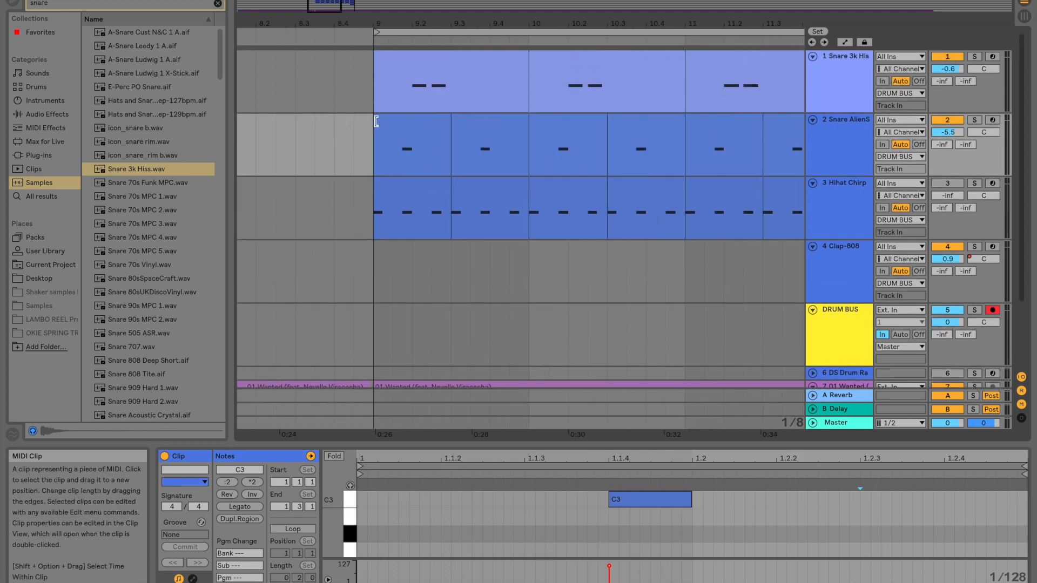
Play the pattern from bar 9 and audition the snare samples between the Snare 70s MPC group and Snare BamVin.wav
{"action": "left_click", "coordinate": [422, 122]}
{"action": "key", "text": "space"}
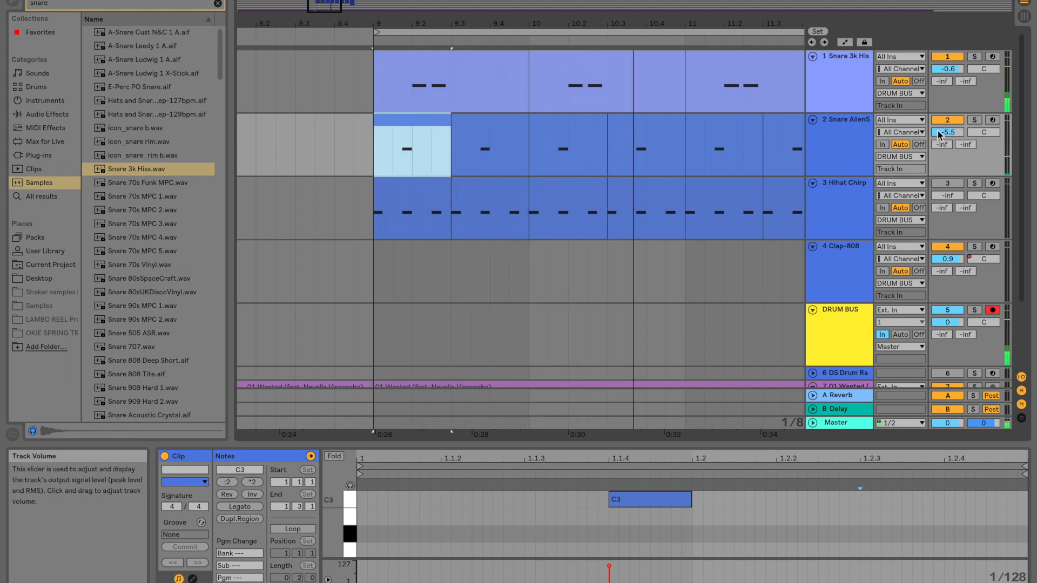
{"action": "scroll", "coordinate": [113, 141], "scroll_direction": "down", "scroll_amount": 2}
{"action": "left_click", "coordinate": [130, 222]}
{"action": "left_click", "coordinate": [132, 208]}
{"action": "left_click", "coordinate": [137, 185]}
{"action": "left_click", "coordinate": [141, 169]}
{"action": "left_click", "coordinate": [145, 156]}
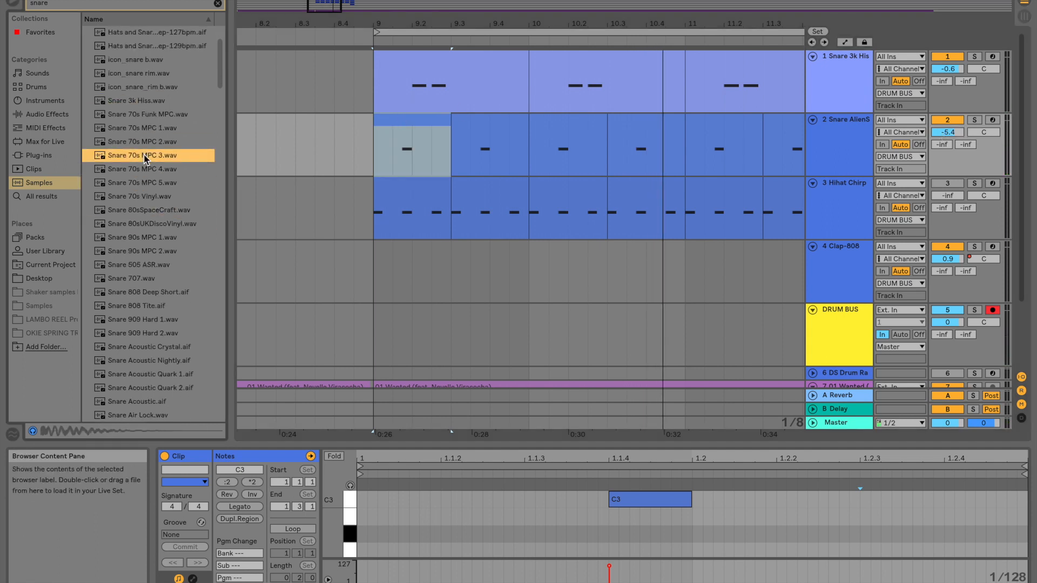
{"action": "left_click", "coordinate": [147, 279]}
{"action": "key", "text": "Down"}
{"action": "key", "text": "Down"}
{"action": "key", "text": "Down"}
{"action": "key", "text": "Down"}
{"action": "key", "text": "Down"}
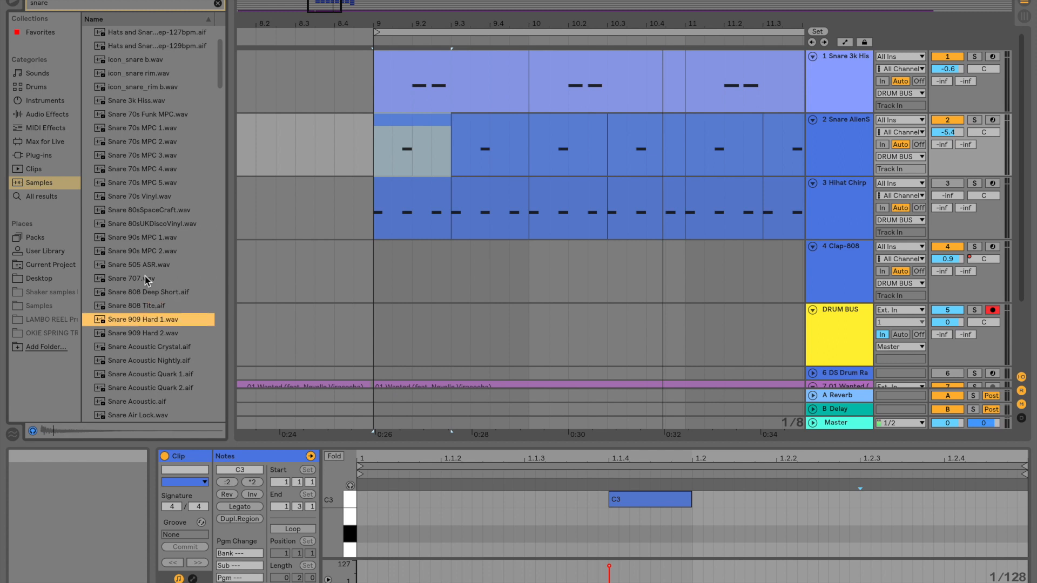
{"action": "key", "text": "Down"}
{"action": "key", "text": "Down"}
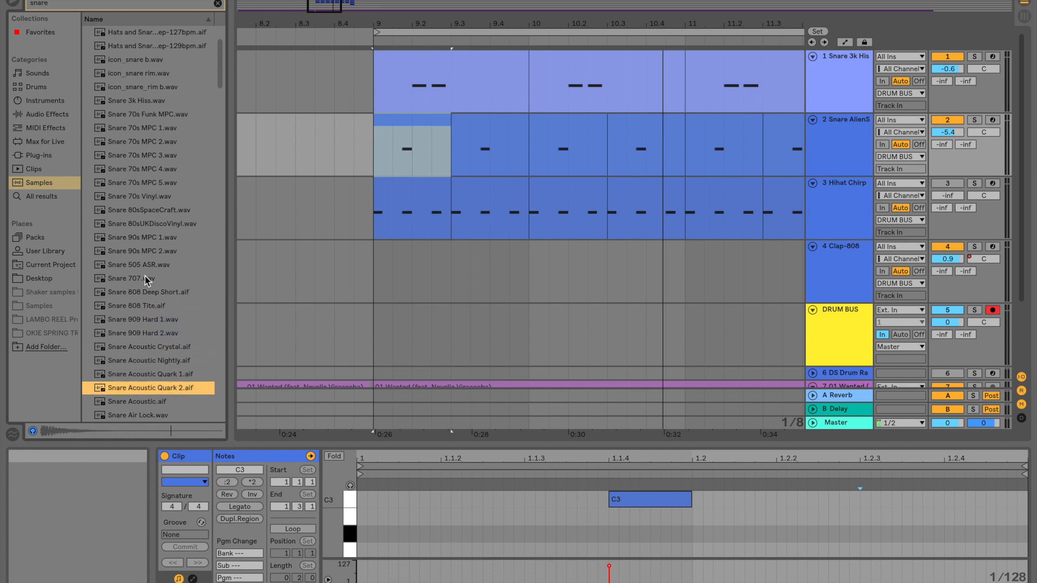
{"action": "key", "text": "Down"}
{"action": "key", "text": "Down"}
{"action": "key", "text": "Down"}
{"action": "key", "text": "Down"}
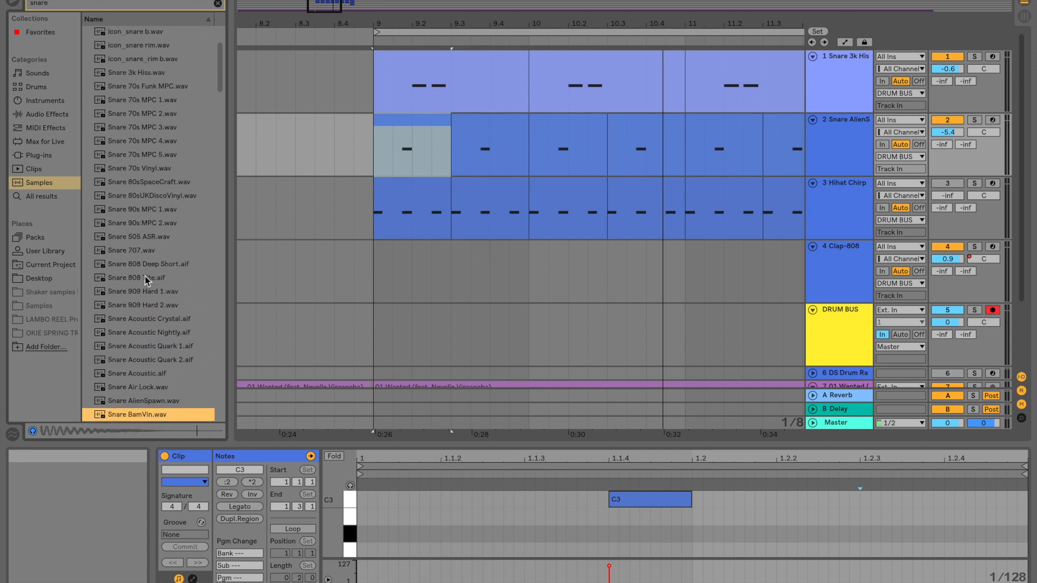
Replace track 1's sample with Snare AlienSpawn.wav and set the track's volume to -4.4
{"action": "left_click", "coordinate": [840, 79]}
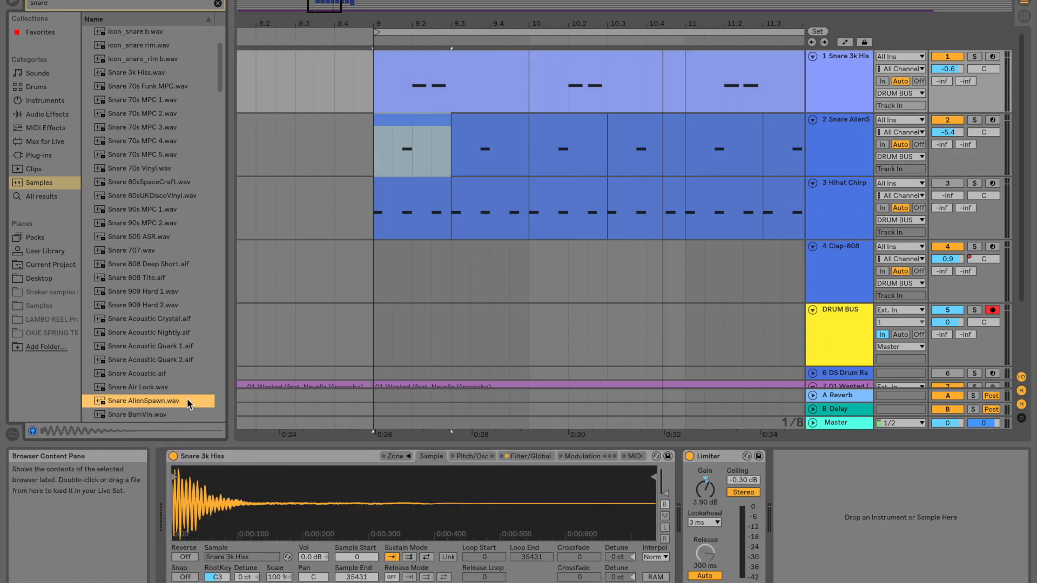
{"action": "left_click_drag", "start_coordinate": [174, 400], "coordinate": [212, 503]}
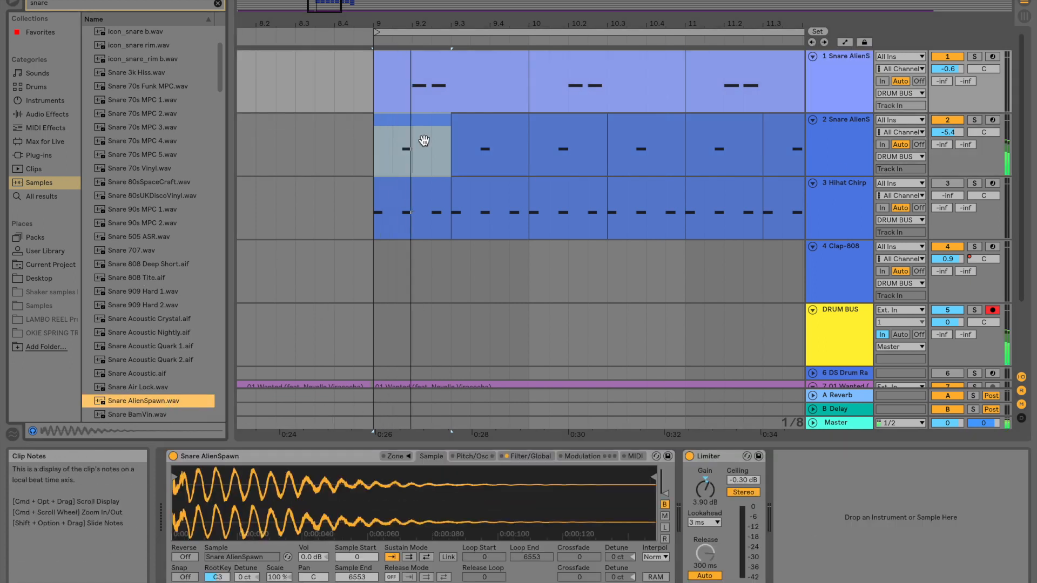
{"action": "left_click_drag", "start_coordinate": [948, 68], "coordinate": [947, 82]}
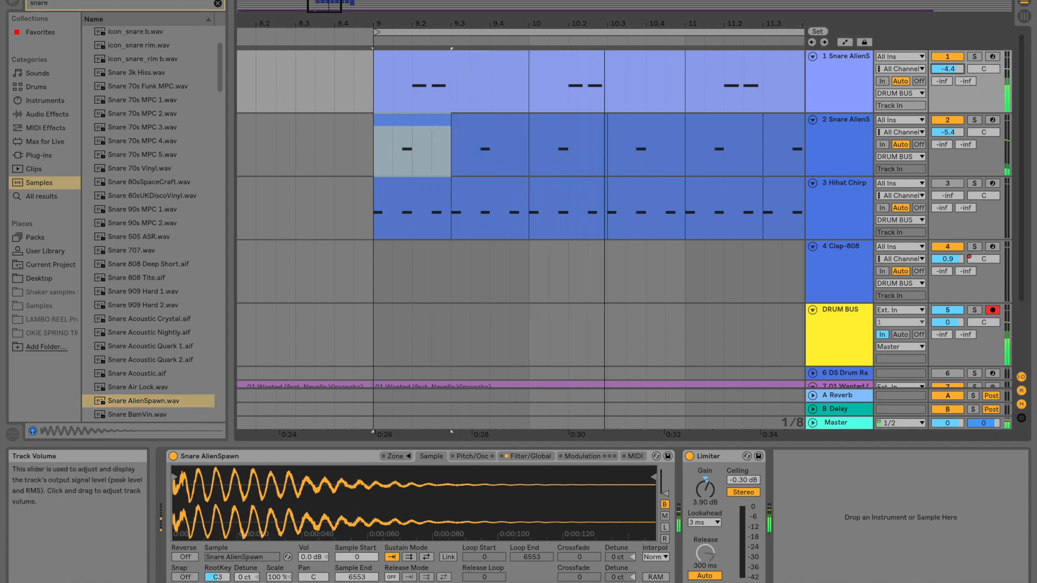
Delete the C3 note at 1.2 from track 1's bar 9 clip
{"action": "mouse_move", "coordinate": [745, 25]}
{"action": "left_mouse_down"}
{"action": "mouse_move", "coordinate": [745, 51]}
{"action": "mouse_move", "coordinate": [745, 24]}
{"action": "left_mouse_up"}
{"action": "double_click", "coordinate": [456, 64]}
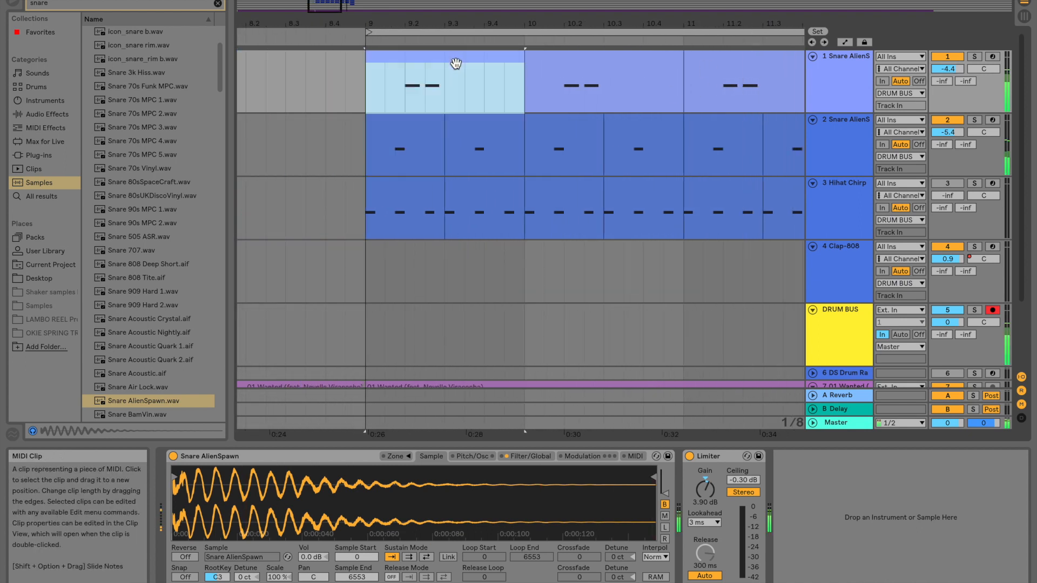
{"action": "left_click", "coordinate": [543, 529]}
{"action": "left_click", "coordinate": [543, 524]}
{"action": "key", "text": "Delete"}
{"action": "scroll", "coordinate": [488, 189], "scroll_direction": "right", "scroll_amount": 1}
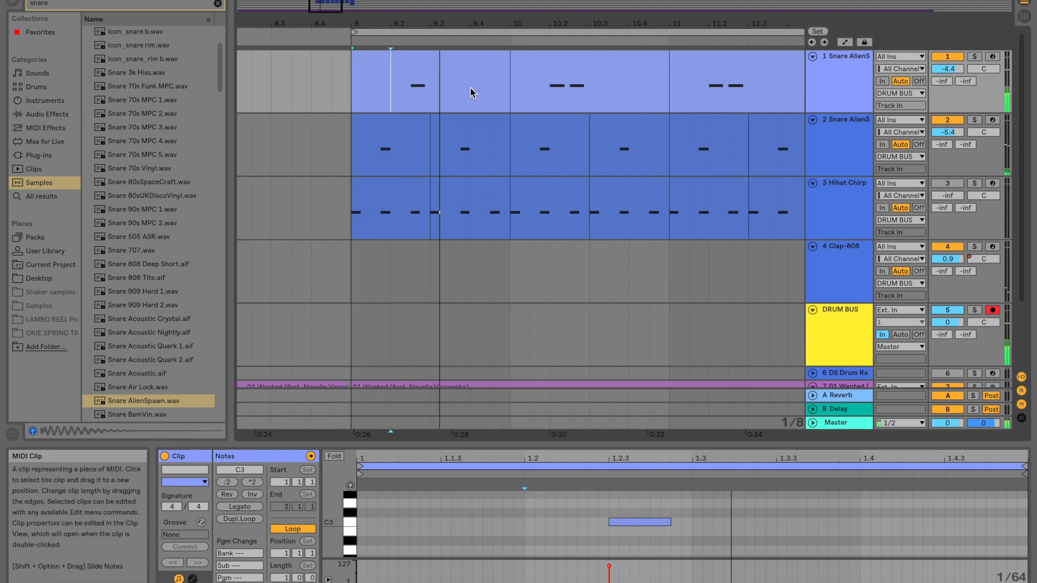
Duplicate track 1's edited one-bar clip three times to replace the old clips up to bar 13
{"action": "left_click", "coordinate": [472, 61]}
{"action": "key", "text": "super+d"}
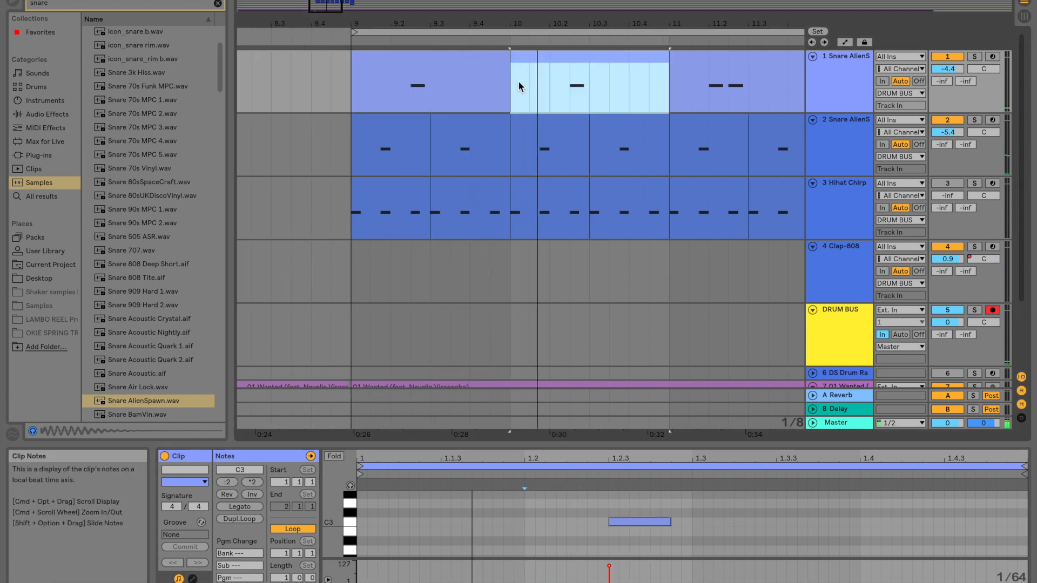
{"action": "key", "text": "super+d"}
{"action": "key", "text": "super+d"}
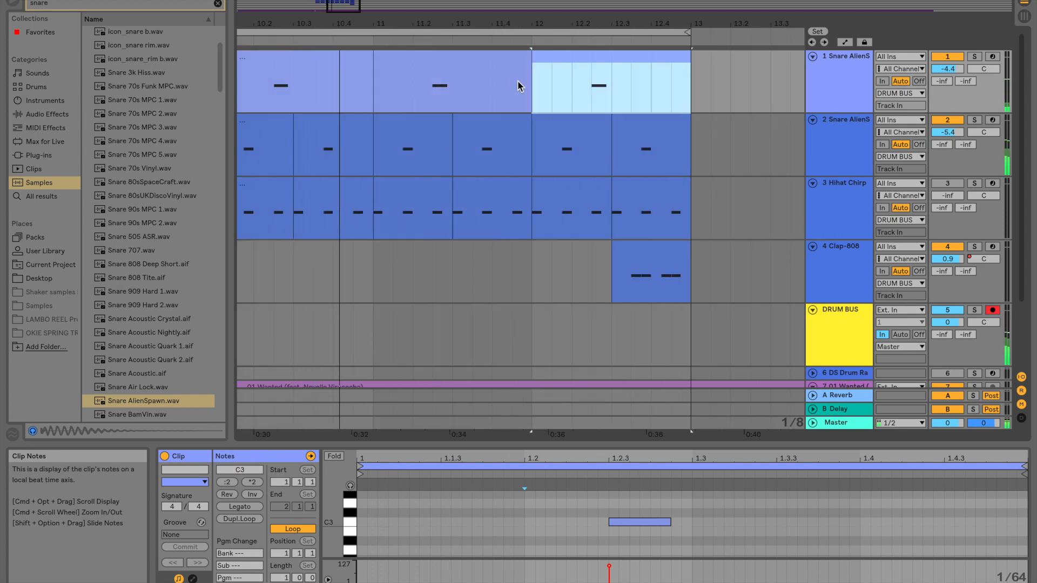
Set the volume of track 1 to -5.2 and of track 2 to -4.9
{"action": "scroll", "coordinate": [518, 87], "scroll_direction": "left", "scroll_amount": 5}
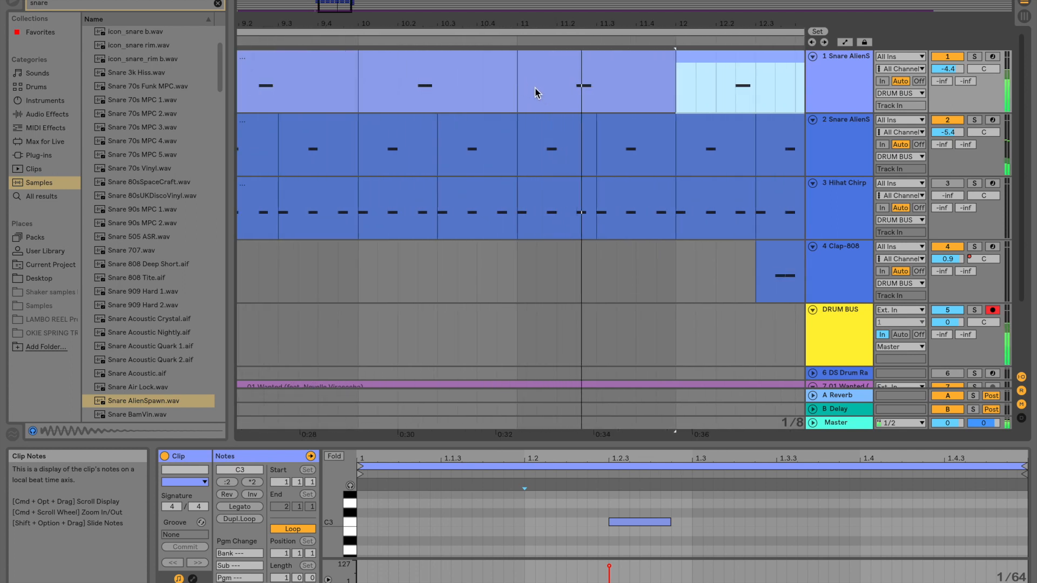
{"action": "left_click_drag", "start_coordinate": [948, 68], "coordinate": [948, 70]}
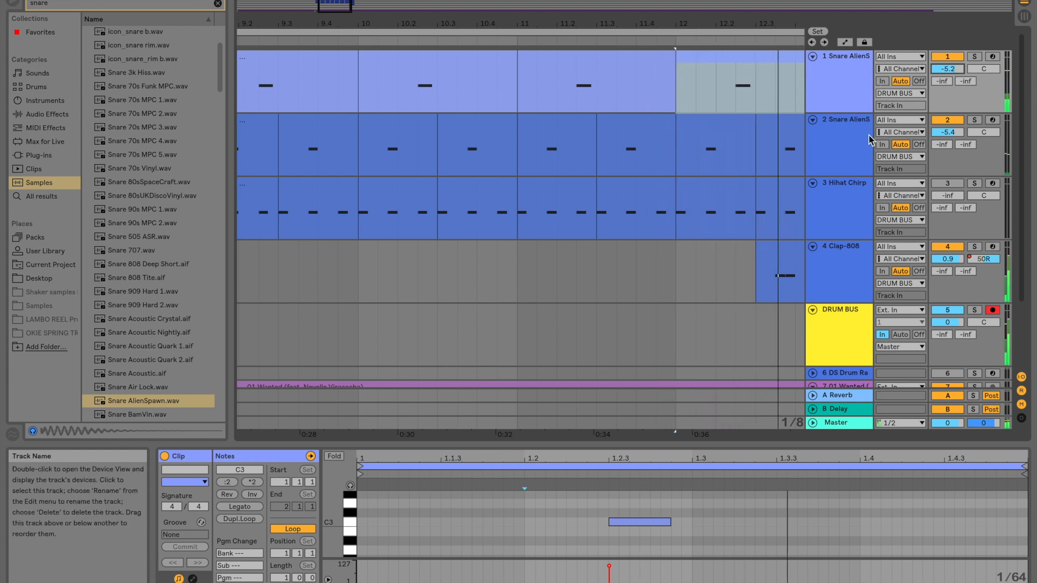
{"action": "left_click_drag", "start_coordinate": [942, 134], "coordinate": [942, 132]}
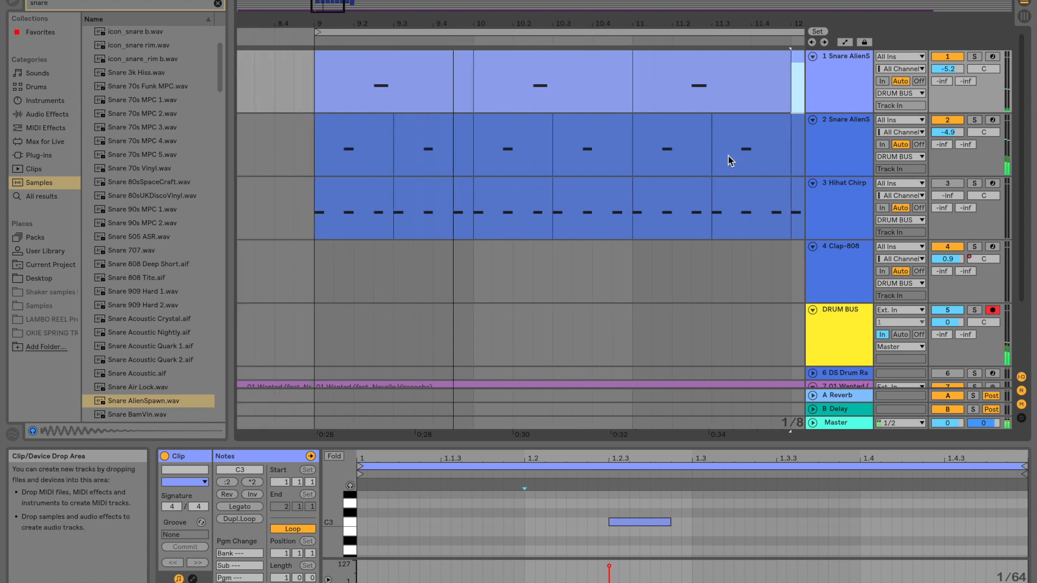
Add the Drum Buss audio effect after the Glue Compressor on the DRUM BUS track
{"action": "scroll", "coordinate": [730, 160], "scroll_direction": "down", "scroll_amount": 2}
{"action": "left_click", "coordinate": [859, 292]}
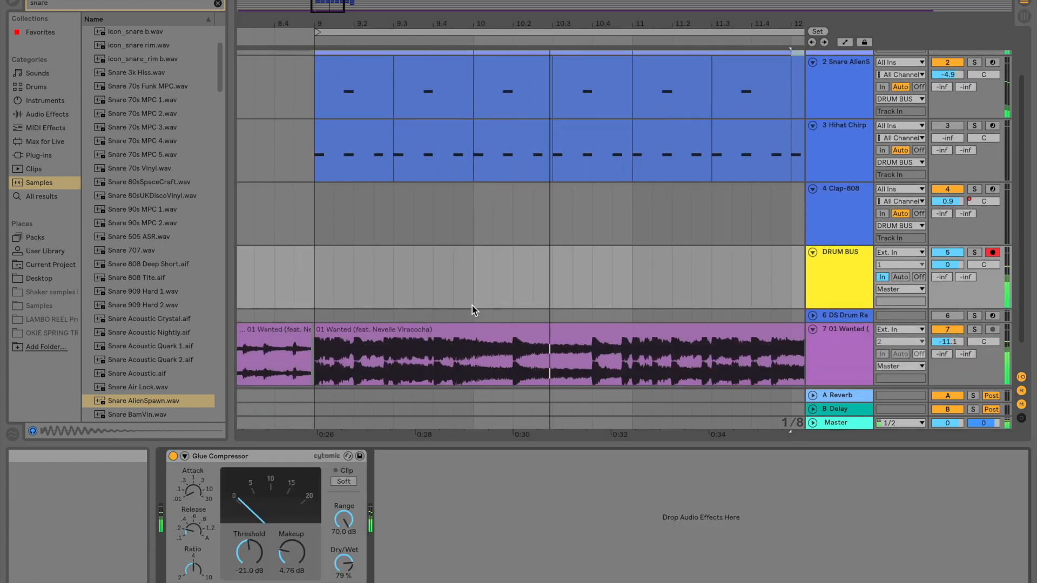
{"action": "scroll", "coordinate": [149, 169], "scroll_direction": "up", "scroll_amount": 3}
{"action": "left_click", "coordinate": [35, 113]}
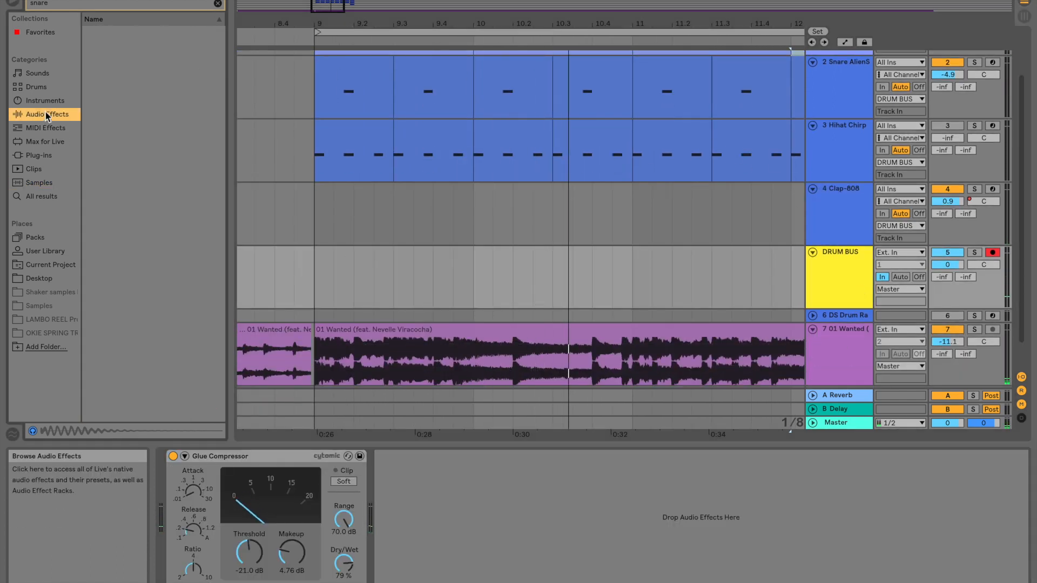
{"action": "left_click", "coordinate": [59, 105]}
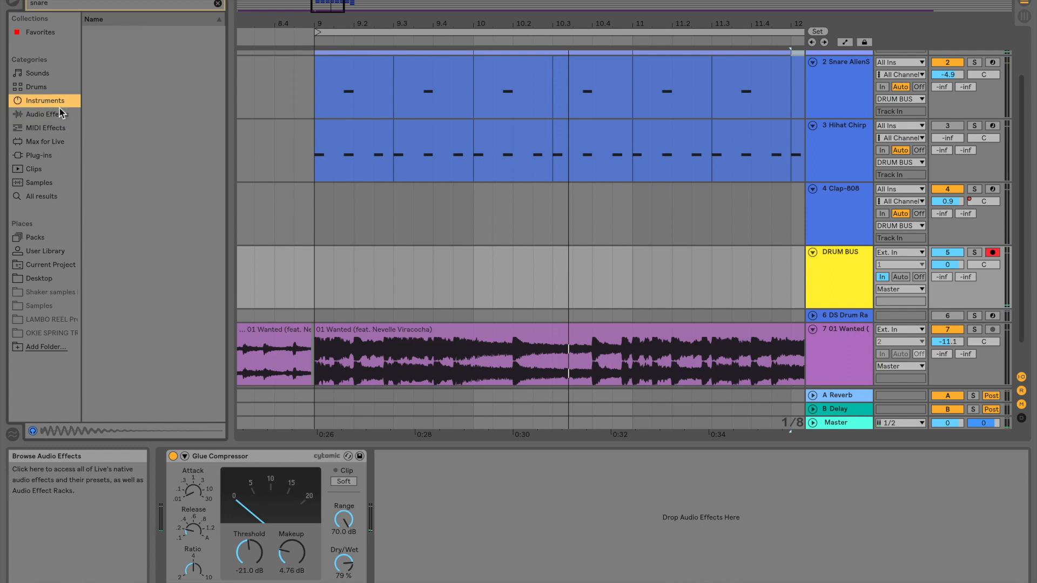
{"action": "left_click", "coordinate": [217, 5]}
{"action": "left_click", "coordinate": [33, 87]}
{"action": "left_click", "coordinate": [33, 114]}
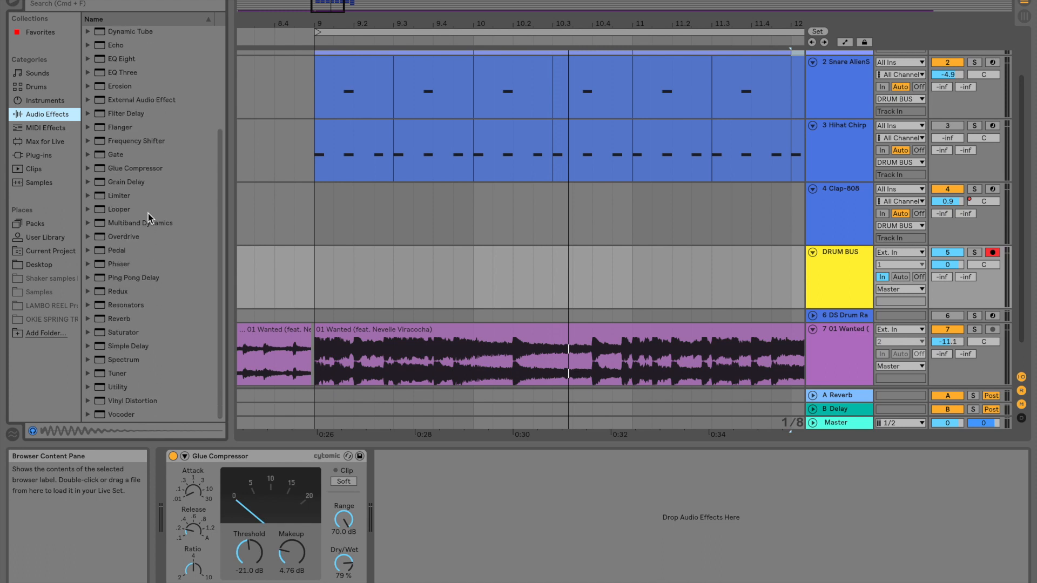
{"action": "scroll", "coordinate": [147, 216], "scroll_direction": "up", "scroll_amount": 5}
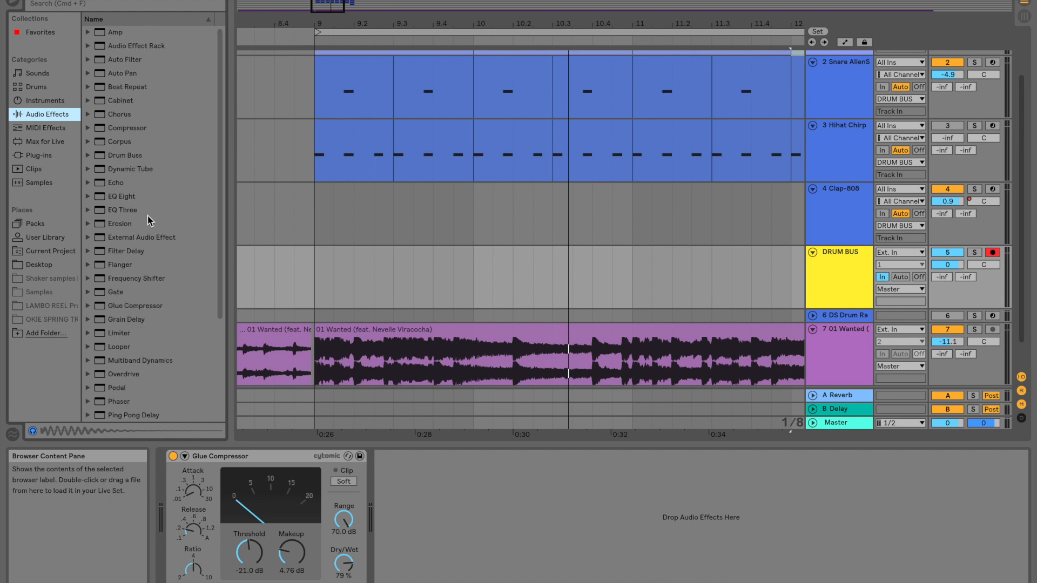
{"action": "left_click", "coordinate": [129, 155]}
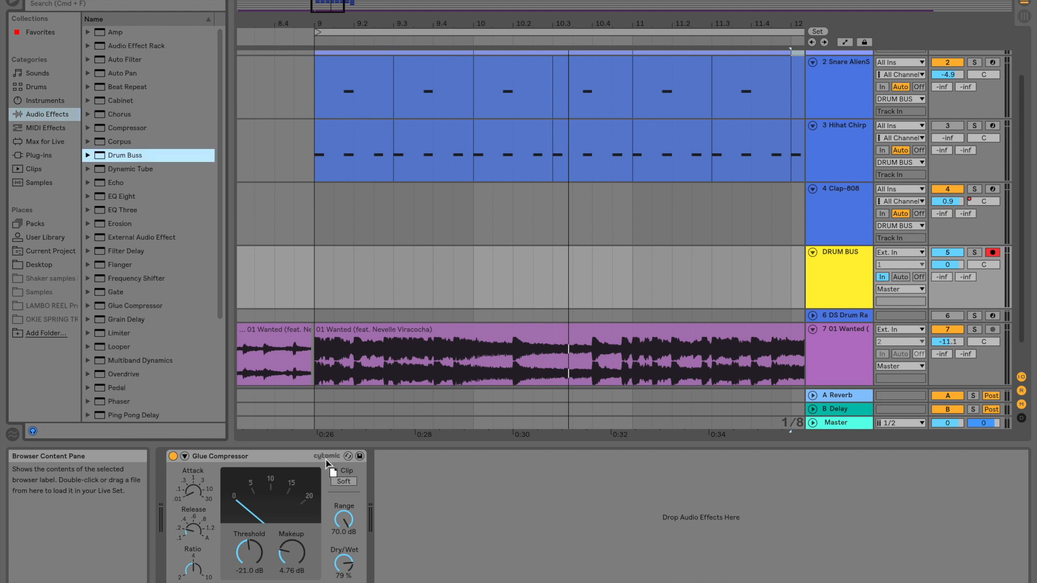
{"action": "left_click_drag", "start_coordinate": [401, 545], "coordinate": [400, 540]}
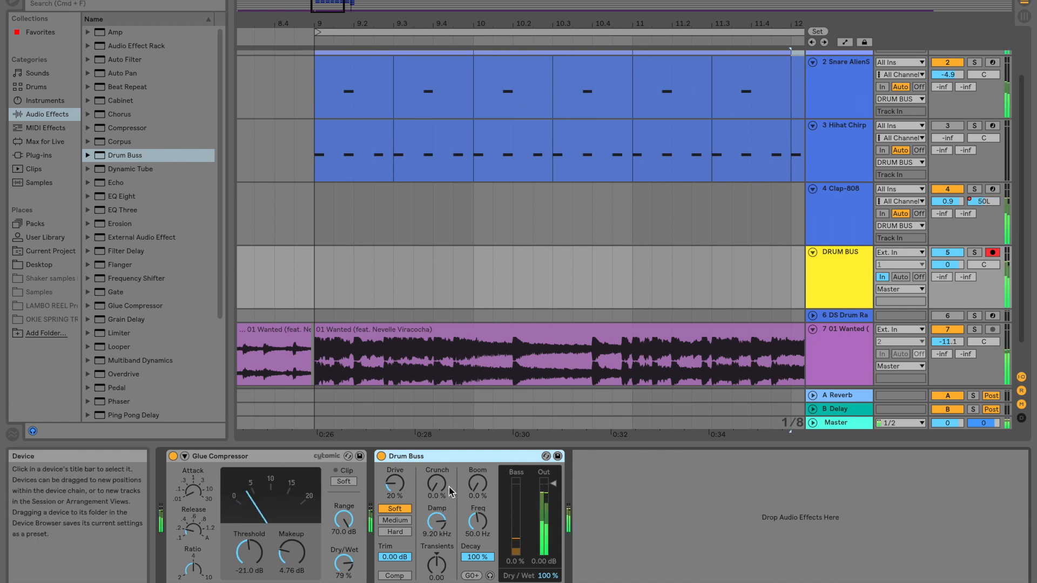
Insert an EQ Eight ahead of the Glue Compressor on the DRUM BUS track
{"action": "left_click", "coordinate": [92, 197]}
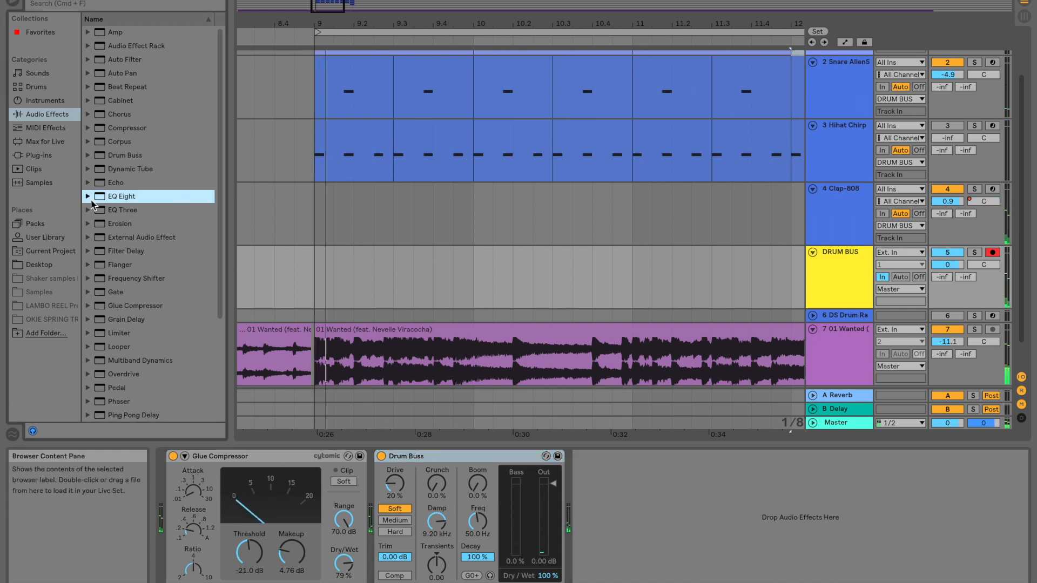
{"action": "left_click_drag", "start_coordinate": [184, 367], "coordinate": [162, 489]}
{"action": "left_click_drag", "start_coordinate": [249, 520], "coordinate": [261, 507]}
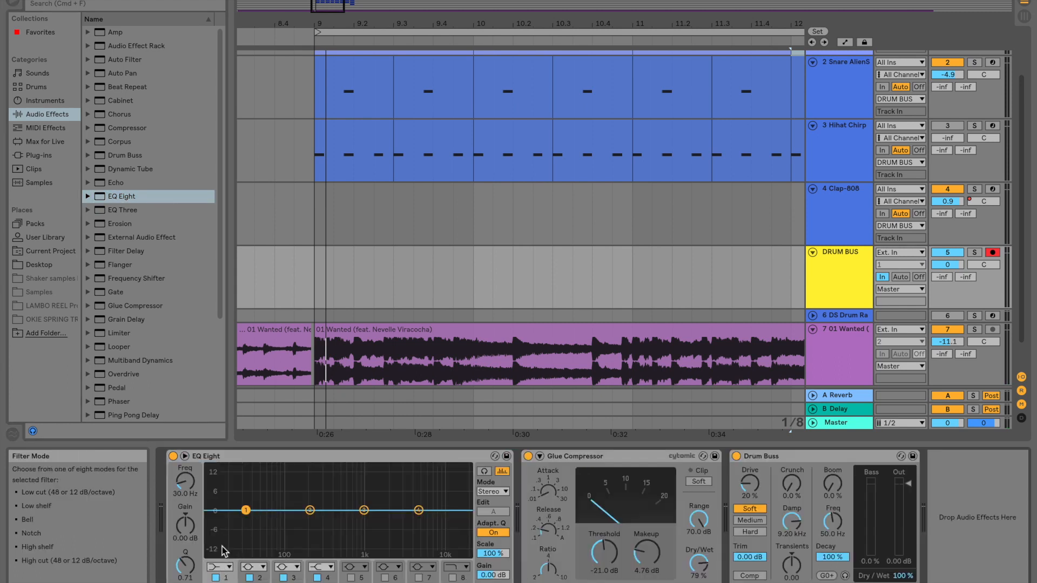
Turn EQ Eight's band 1 into a low cut at 80.8 Hz and lower band 2 for a gentle dip
{"action": "left_click", "coordinate": [220, 566]}
{"action": "left_click", "coordinate": [227, 493]}
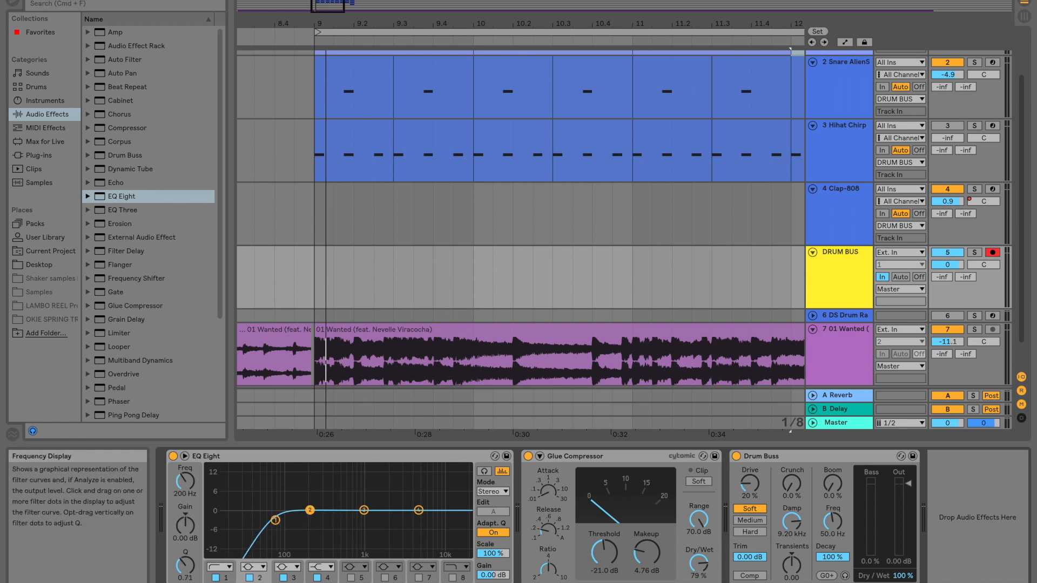
{"action": "left_click", "coordinate": [276, 520]}
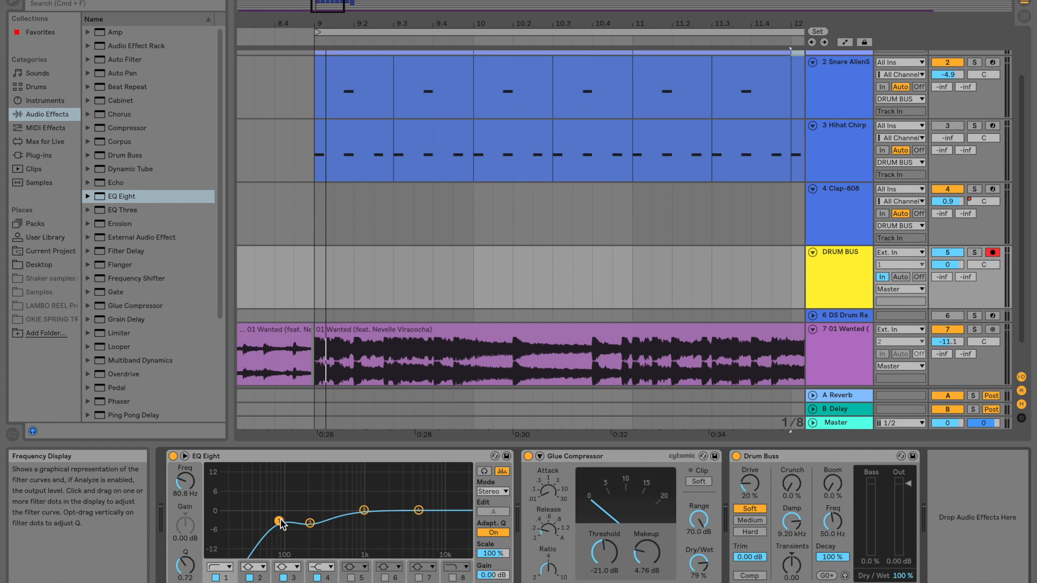
Solo the DRUM BUS during playback and boost EQ Eight's band 4 by 4.34 dB at 4.08 kHz
{"action": "left_click", "coordinate": [975, 253]}
{"action": "scroll", "coordinate": [694, 217], "scroll_direction": "down", "scroll_amount": 1}
{"action": "scroll", "coordinate": [695, 217], "scroll_direction": "right", "scroll_amount": 1}
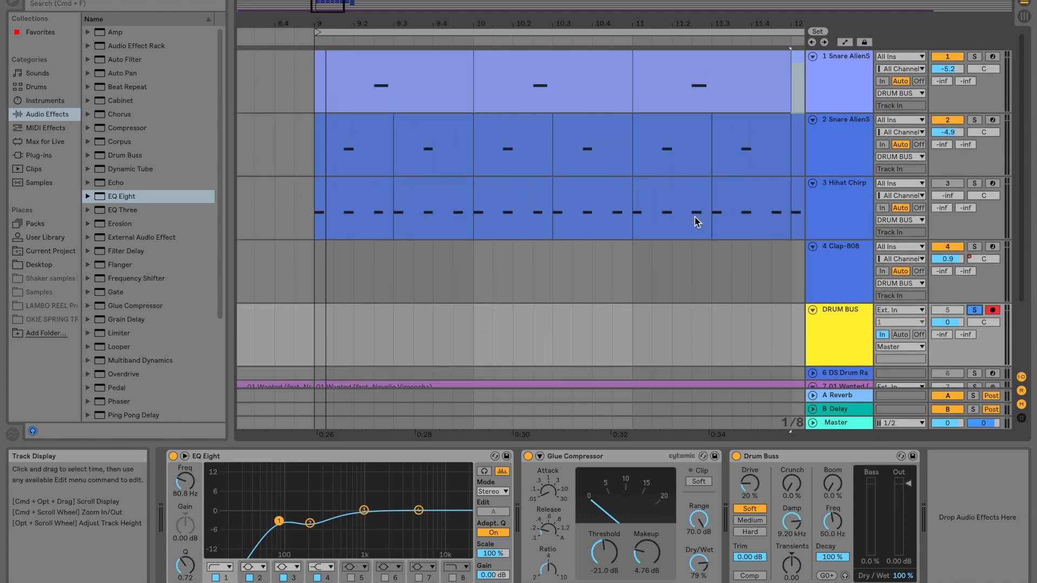
{"action": "scroll", "coordinate": [695, 217], "scroll_direction": "down", "scroll_amount": 1}
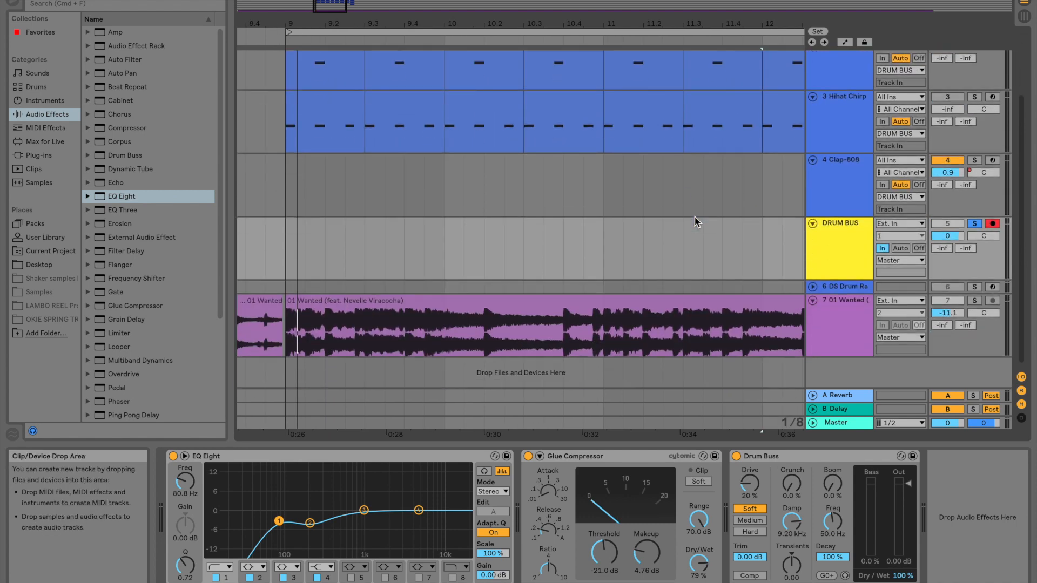
{"action": "key", "text": "space"}
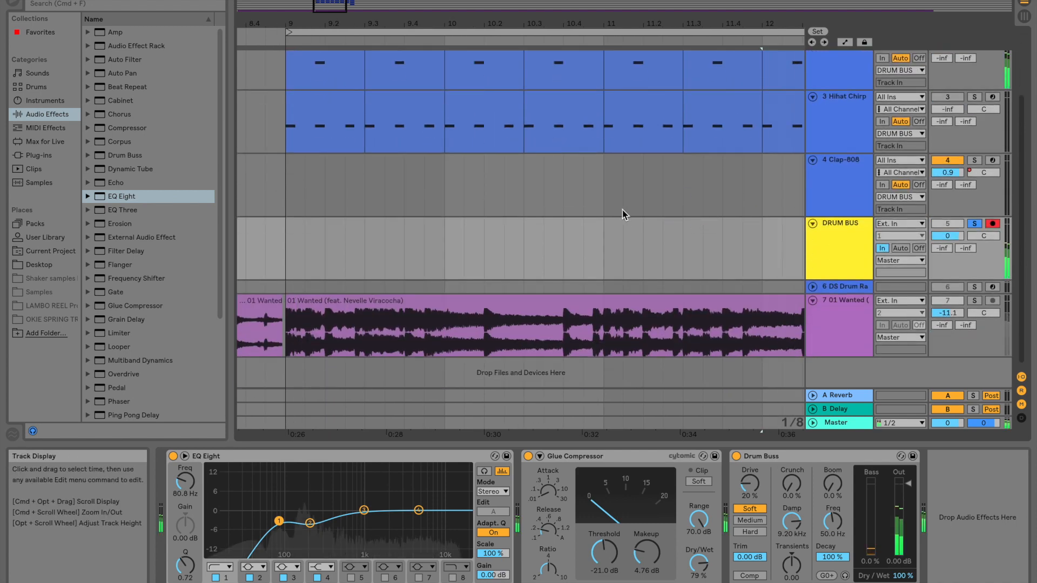
{"action": "left_click_drag", "start_coordinate": [419, 510], "coordinate": [412, 498]}
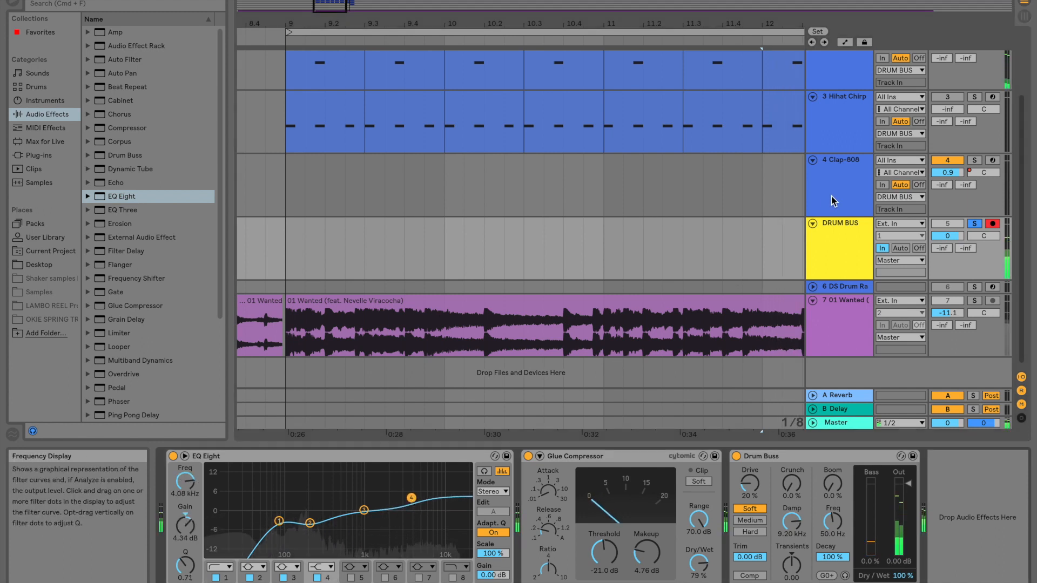
Unsolo the DRUM BUS and set its volume to -0.3 and track 1's volume to -6.2
{"action": "left_click", "coordinate": [974, 224]}
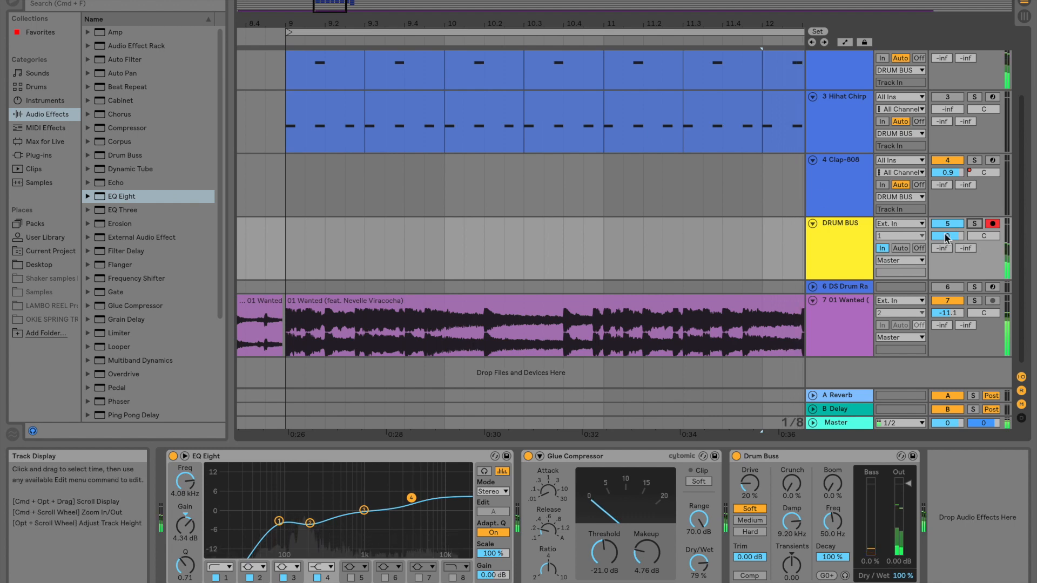
{"action": "left_click_drag", "start_coordinate": [953, 238], "coordinate": [953, 238]}
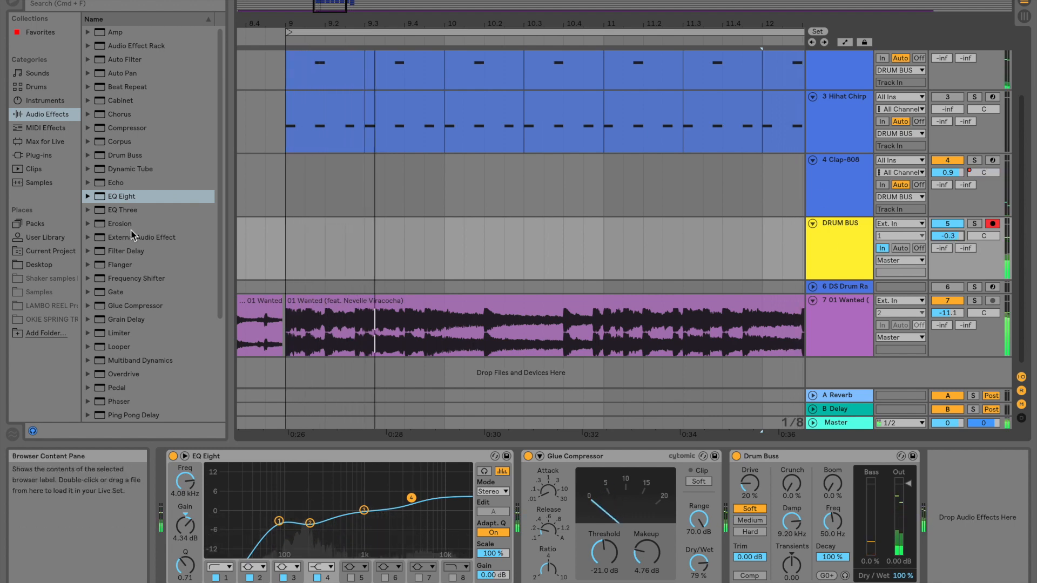
{"action": "scroll", "coordinate": [133, 281], "scroll_direction": "down", "scroll_amount": 5}
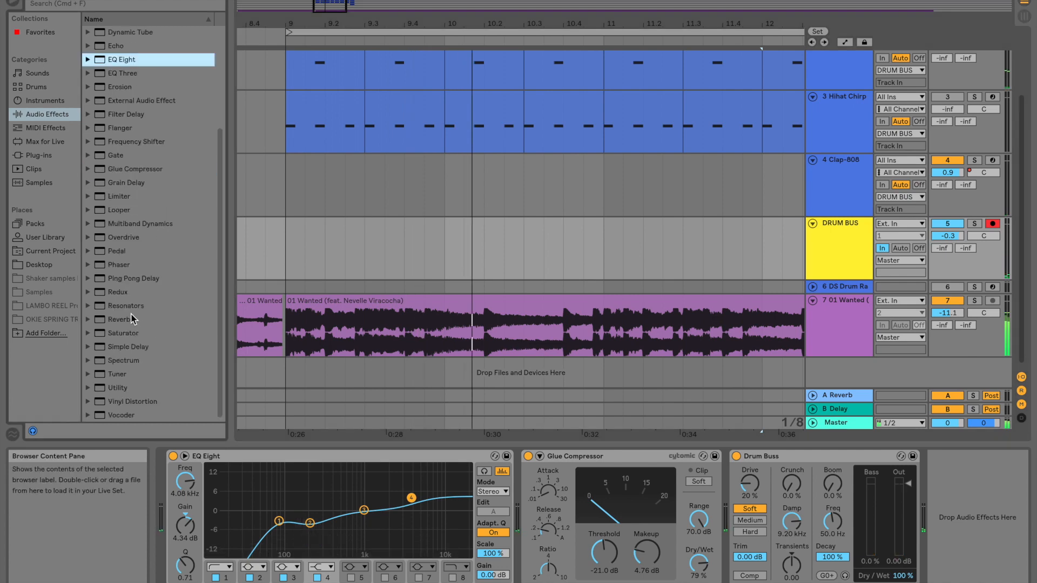
{"action": "scroll", "coordinate": [133, 200], "scroll_direction": "up", "scroll_amount": 3}
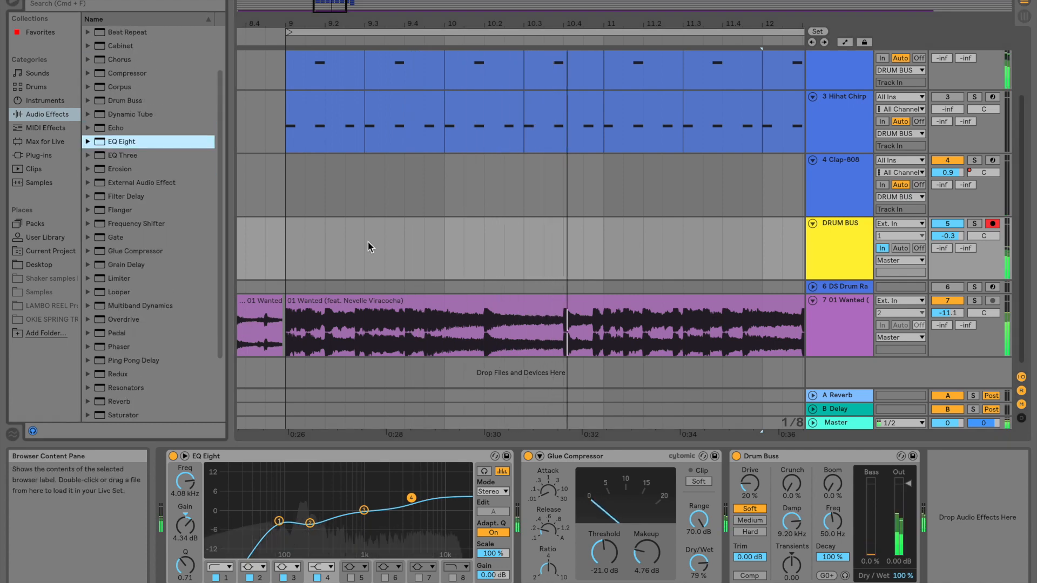
{"action": "scroll", "coordinate": [368, 242], "scroll_direction": "up", "scroll_amount": 3}
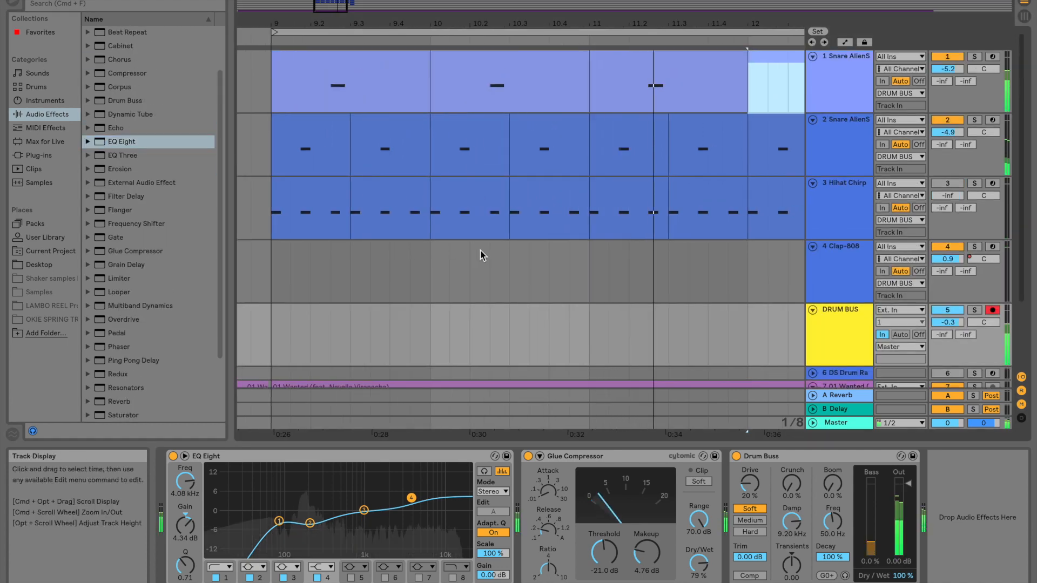
{"action": "left_click_drag", "start_coordinate": [948, 69], "coordinate": [948, 74]}
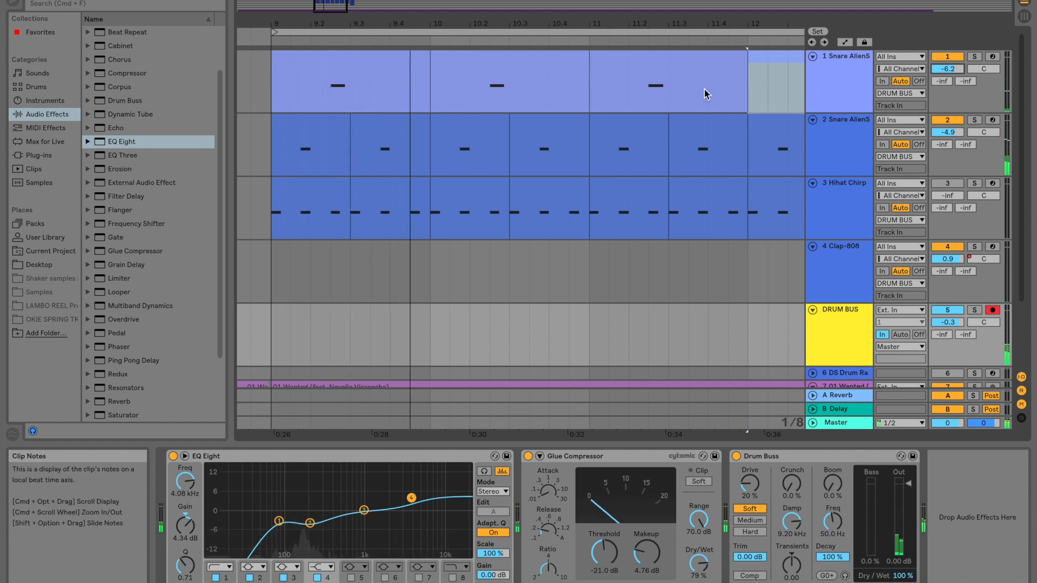
Open track 1's bar 9 clip and listen to the drum pattern from bar 9
{"action": "left_click", "coordinate": [391, 106]}
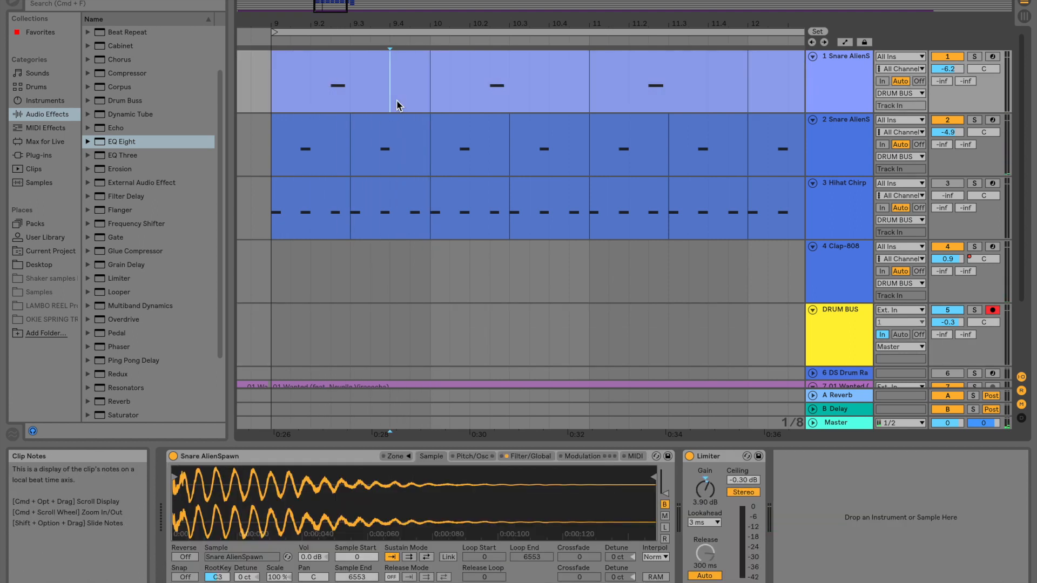
{"action": "double_click", "coordinate": [399, 56]}
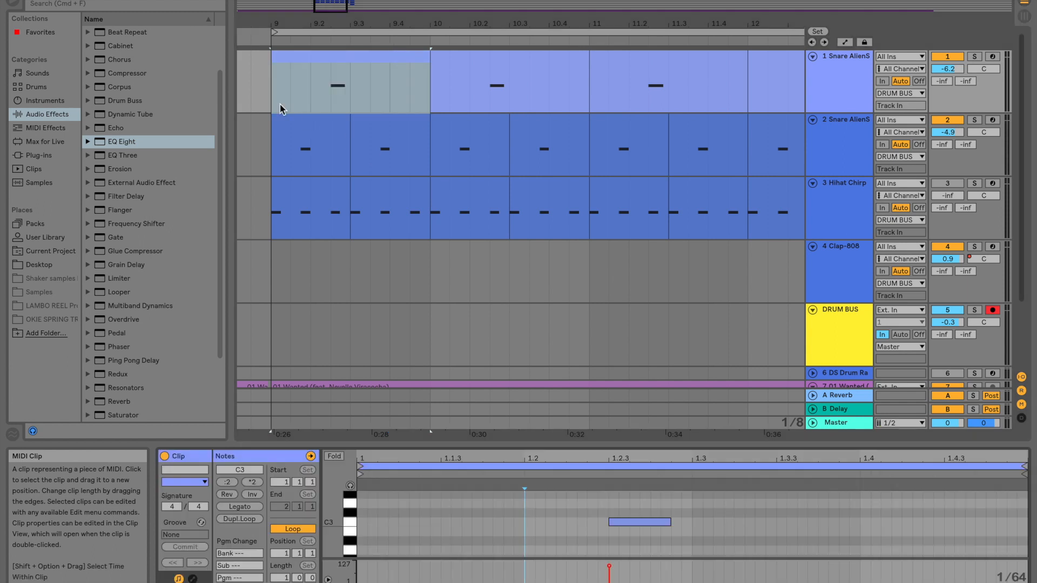
{"action": "left_click", "coordinate": [275, 98]}
{"action": "key", "text": "space"}
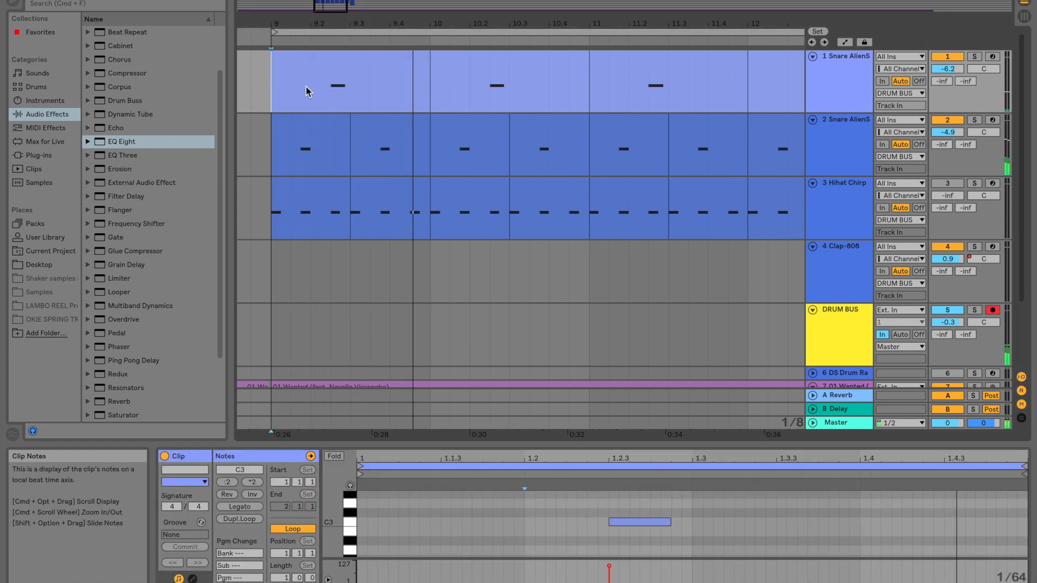
{"action": "key", "text": "space"}
Add a copy of the C3 note at 1.4.3 in track 1's bar 9 clip and set the track's volume to -9.1
{"action": "left_click", "coordinate": [381, 58]}
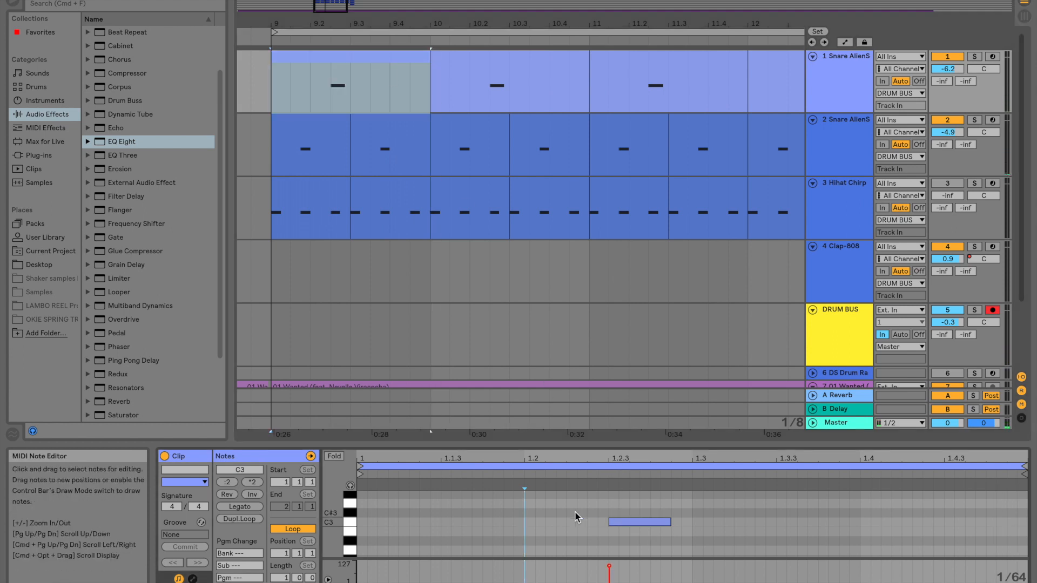
{"action": "left_click_drag", "start_coordinate": [514, 509], "coordinate": [526, 552]}
{"action": "key", "text": "super+d"}
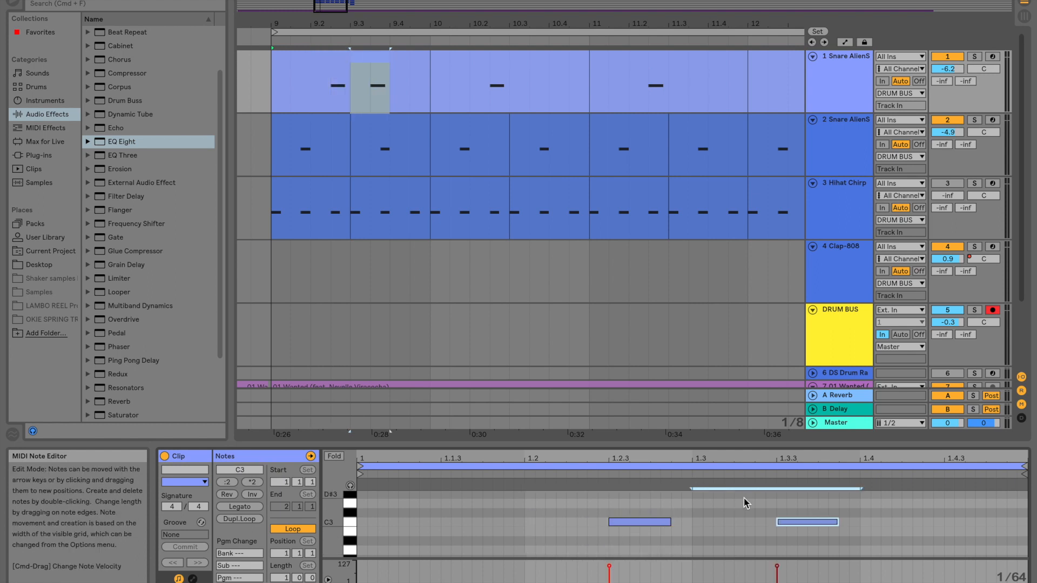
{"action": "left_click_drag", "start_coordinate": [690, 508], "coordinate": [861, 536]}
{"action": "key", "text": "super+d"}
{"action": "left_click", "coordinate": [811, 522]}
{"action": "key", "text": "Delete"}
{"action": "key", "text": "space"}
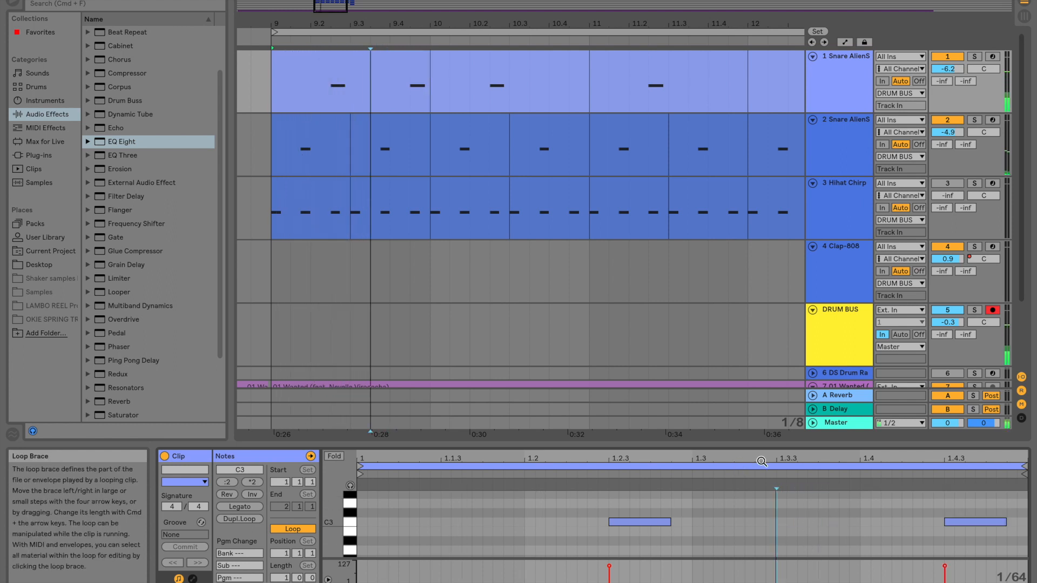
{"action": "left_click_drag", "start_coordinate": [948, 68], "coordinate": [948, 85]}
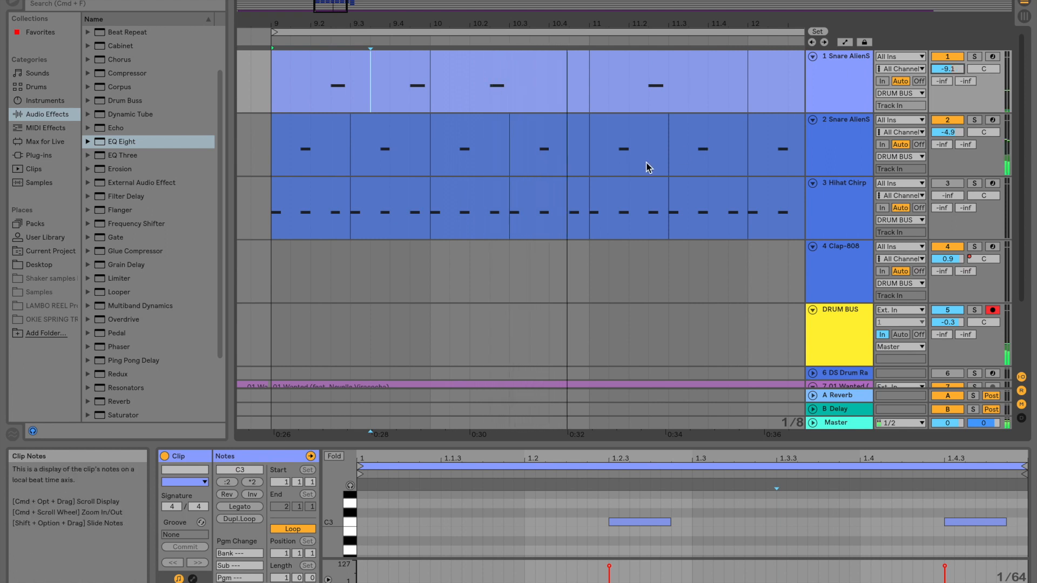
Duplicate track 1's bar 9 clip into bar 10 and delete the 1.4.3 note from the bar 9 clip
{"action": "left_click", "coordinate": [407, 59]}
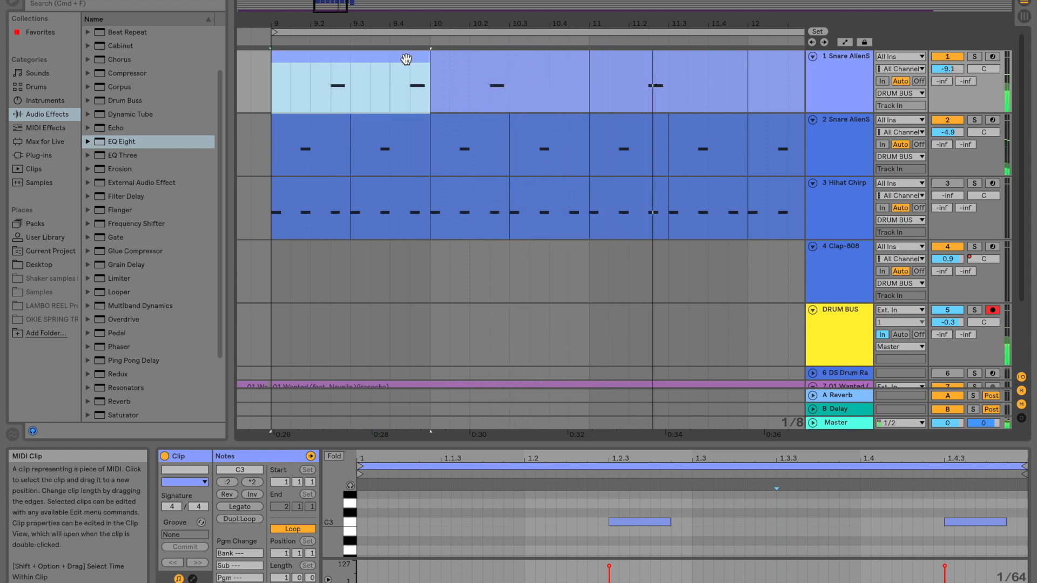
{"action": "key", "text": "super+d"}
{"action": "left_click", "coordinate": [401, 58]}
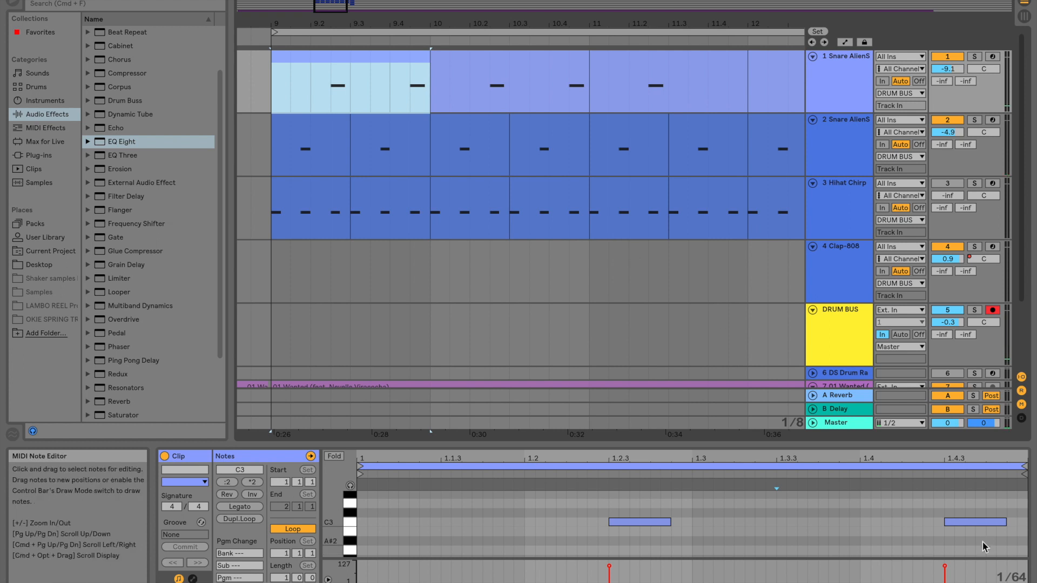
{"action": "left_click", "coordinate": [978, 522]}
{"action": "key", "text": "Delete"}
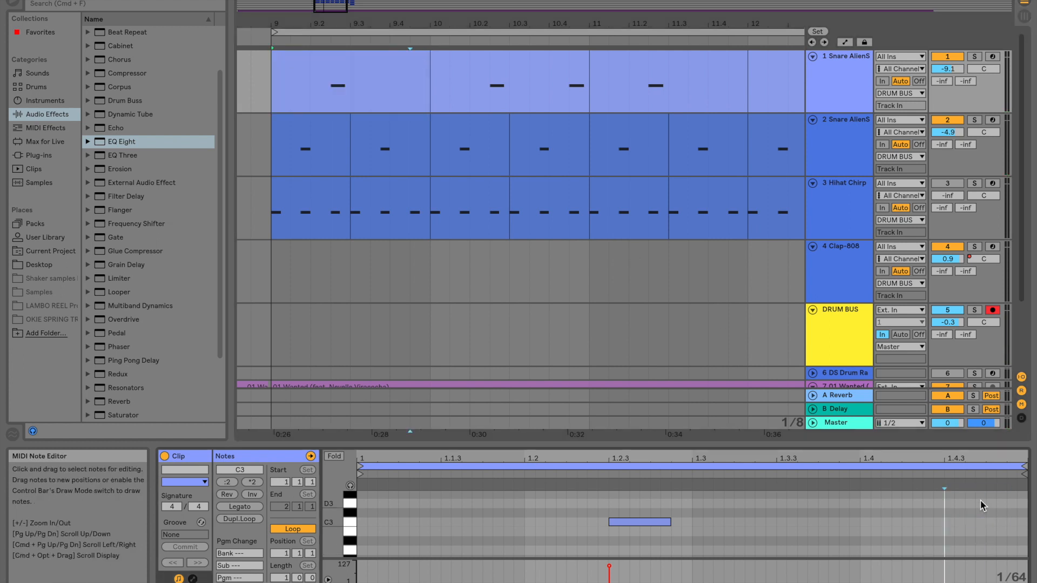
Play the pattern from bar 9 and set track 1's volume to -10.1
{"action": "left_click", "coordinate": [270, 100]}
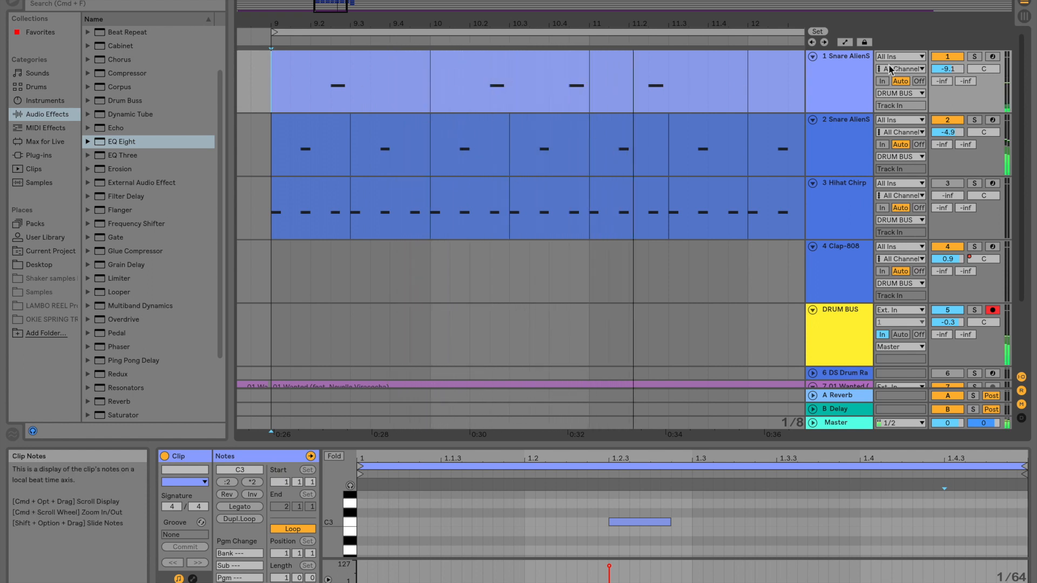
{"action": "left_click_drag", "start_coordinate": [953, 69], "coordinate": [954, 75]}
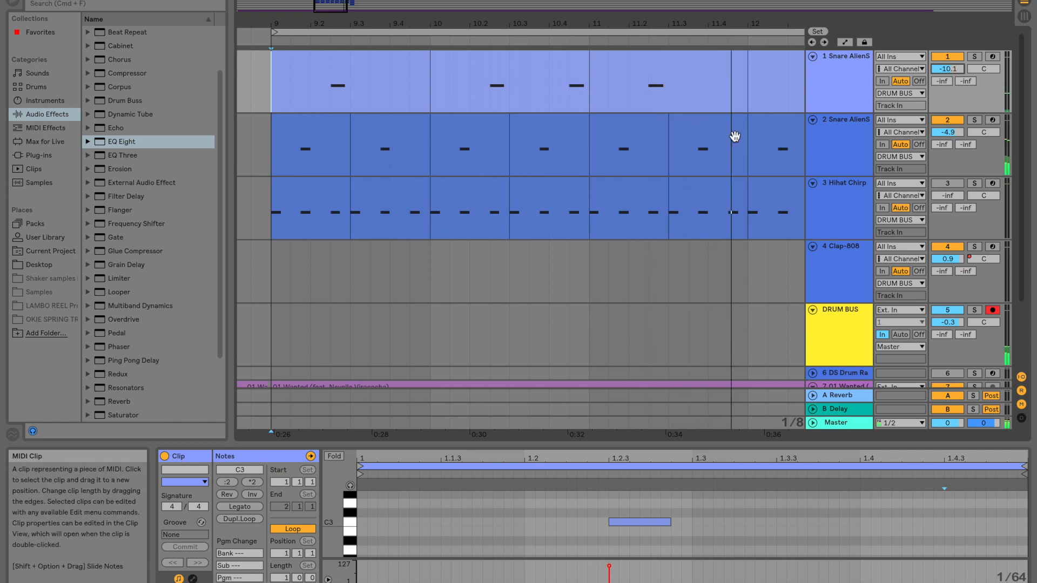
Copy track 1's two-note bar 10 clip over the clip at bar 12
{"action": "left_click_drag", "start_coordinate": [713, 24], "coordinate": [528, 17]}
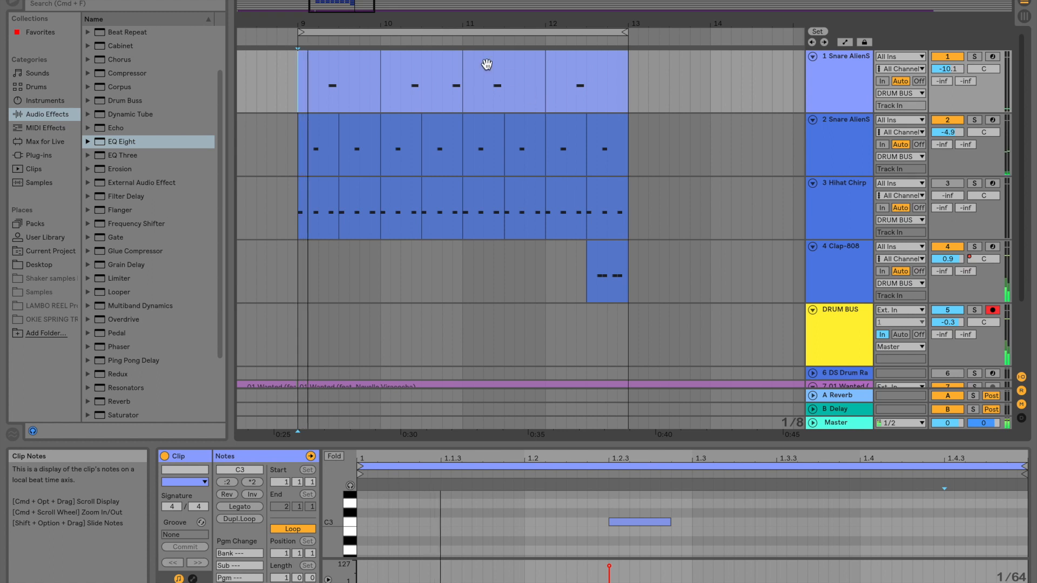
{"action": "left_click", "coordinate": [441, 55]}
{"action": "left_click", "coordinate": [571, 56]}
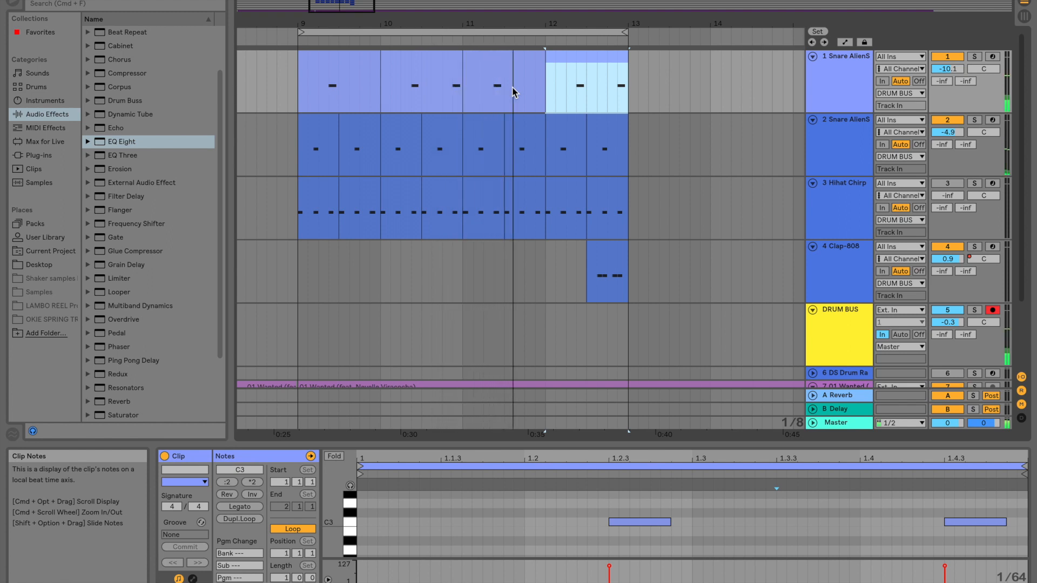
Play the drum pattern from the start of bar 9 to check track 1's notes
{"action": "left_click_drag", "start_coordinate": [312, 24], "coordinate": [313, 54]}
{"action": "left_click", "coordinate": [319, 100]}
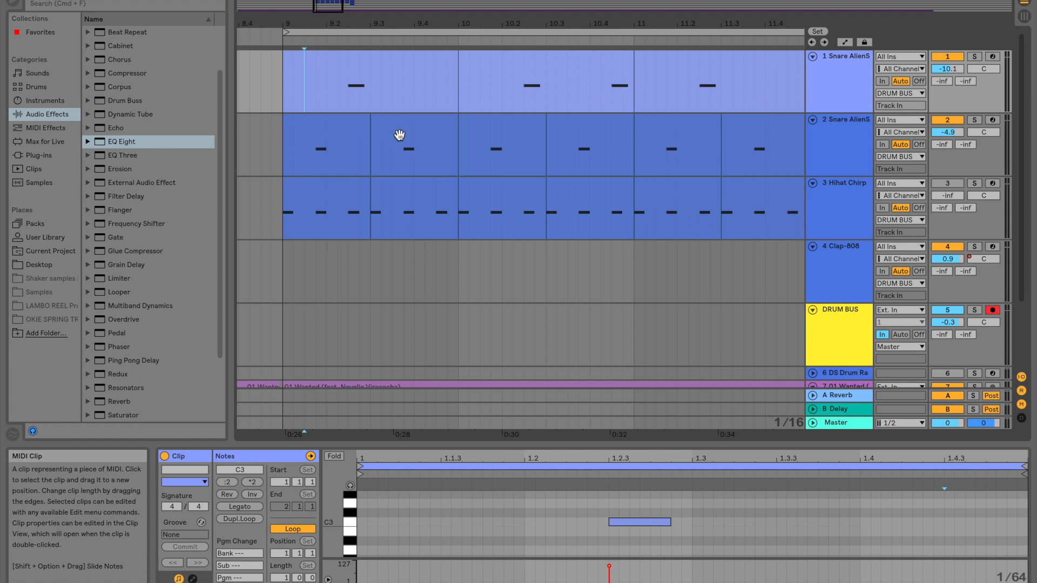
{"action": "left_click", "coordinate": [289, 103]}
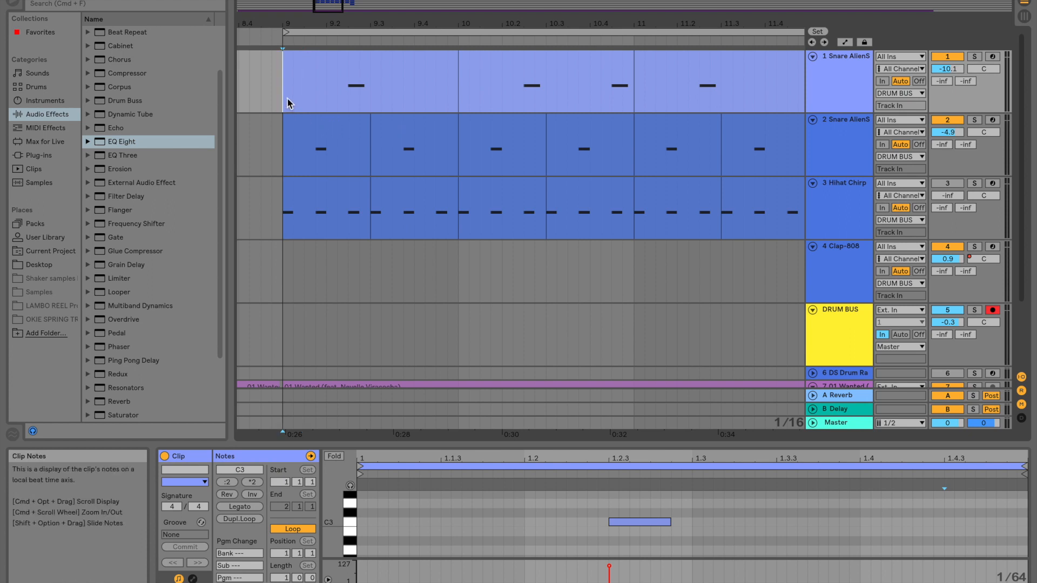
{"action": "key", "text": "space"}
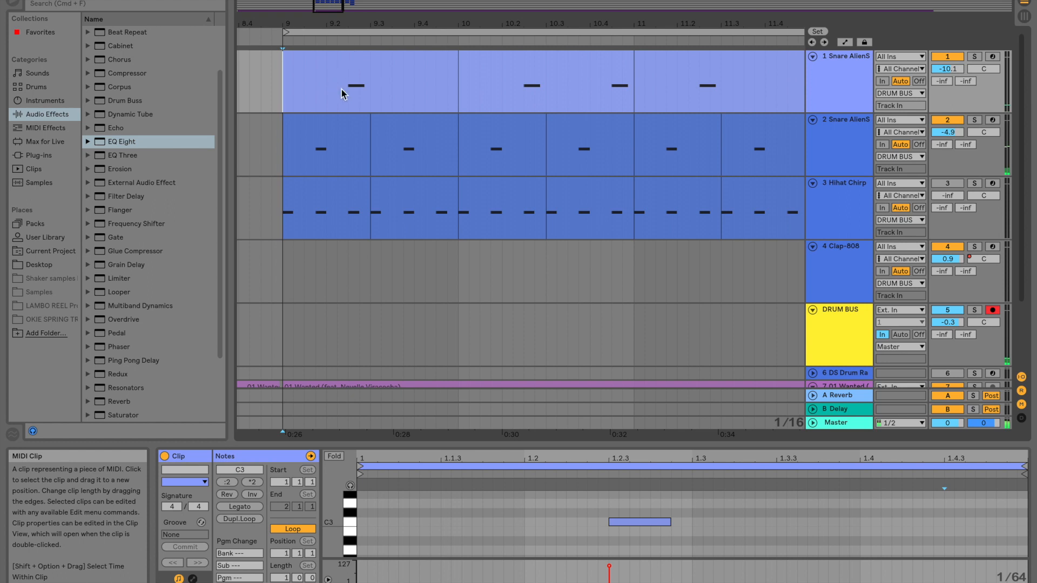
{"action": "left_click", "coordinate": [327, 85]}
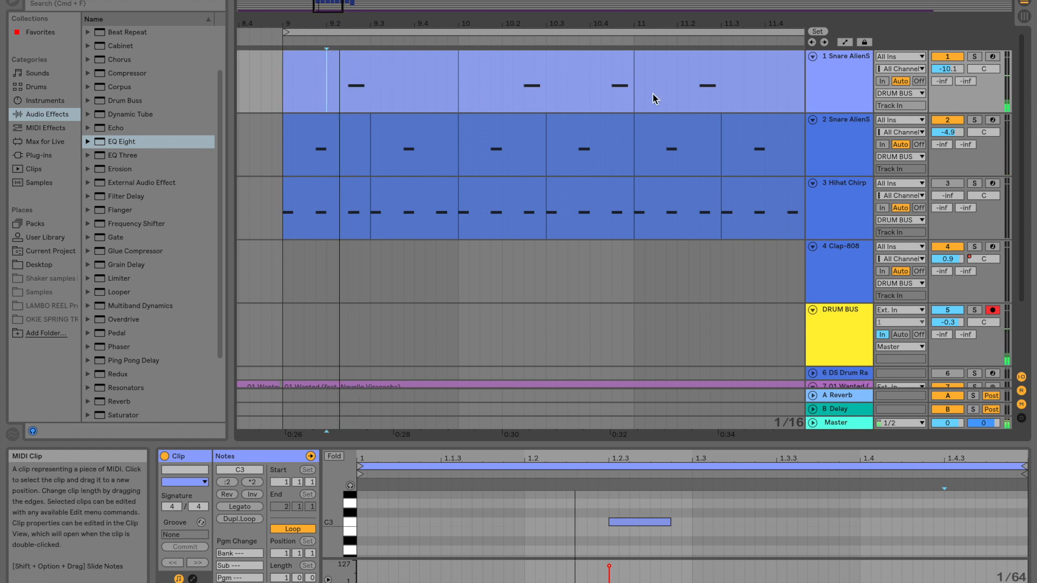
Solo the reference song on track 7 and play back its hits at 10.2 and 10.4
{"action": "left_click", "coordinate": [975, 57]}
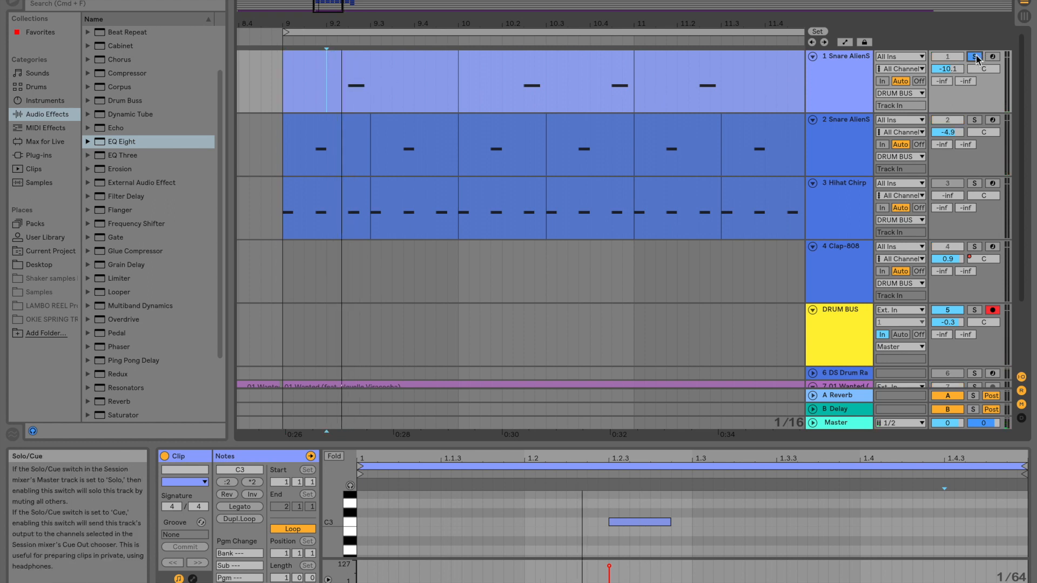
{"action": "scroll", "coordinate": [922, 189], "scroll_direction": "down", "scroll_amount": 3}
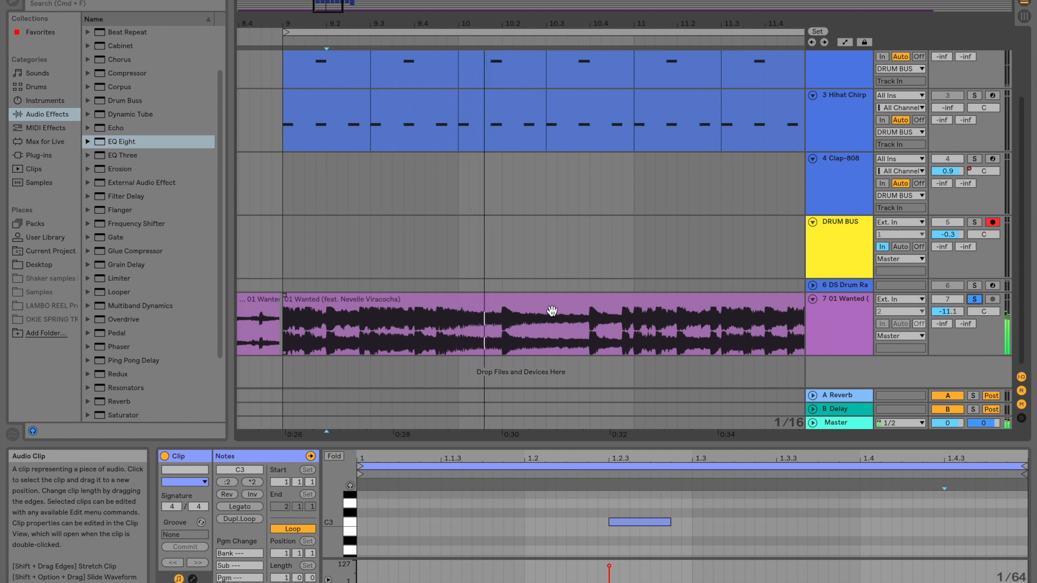
{"action": "left_click_drag", "start_coordinate": [533, 22], "coordinate": [534, 56]}
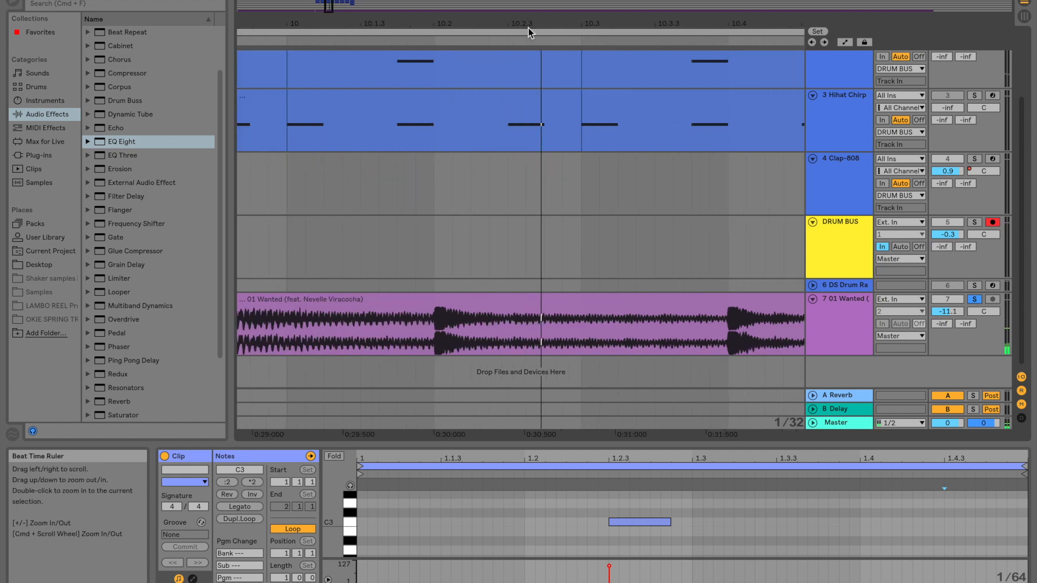
{"action": "left_click", "coordinate": [434, 338]}
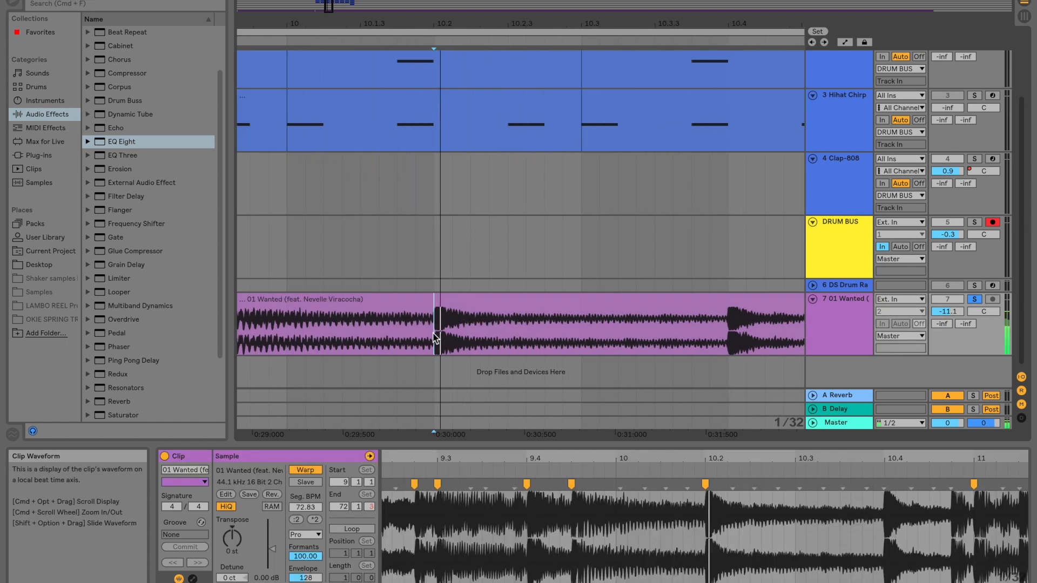
{"action": "left_click", "coordinate": [727, 332]}
{"action": "key", "text": "space"}
{"action": "key", "text": "space"}
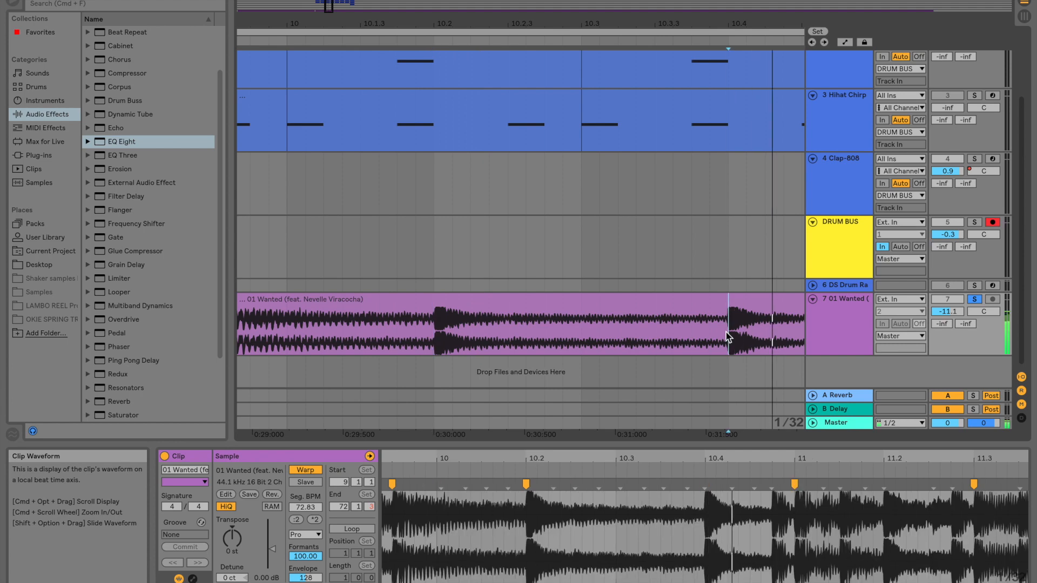
{"action": "key", "text": "space"}
{"action": "scroll", "coordinate": [726, 332], "scroll_direction": "right", "scroll_amount": 4}
{"action": "key", "text": "space"}
{"action": "key", "text": "space"}
{"action": "key", "text": "space"}
{"action": "key", "text": "space"}
Copy the reference song's hit from 10.4 to 10.4.3 onto a new audio track below it, at the same position
{"action": "left_click_drag", "start_coordinate": [542, 327], "coordinate": [618, 307]}
{"action": "scroll", "coordinate": [620, 303], "scroll_direction": "left", "scroll_amount": 8}
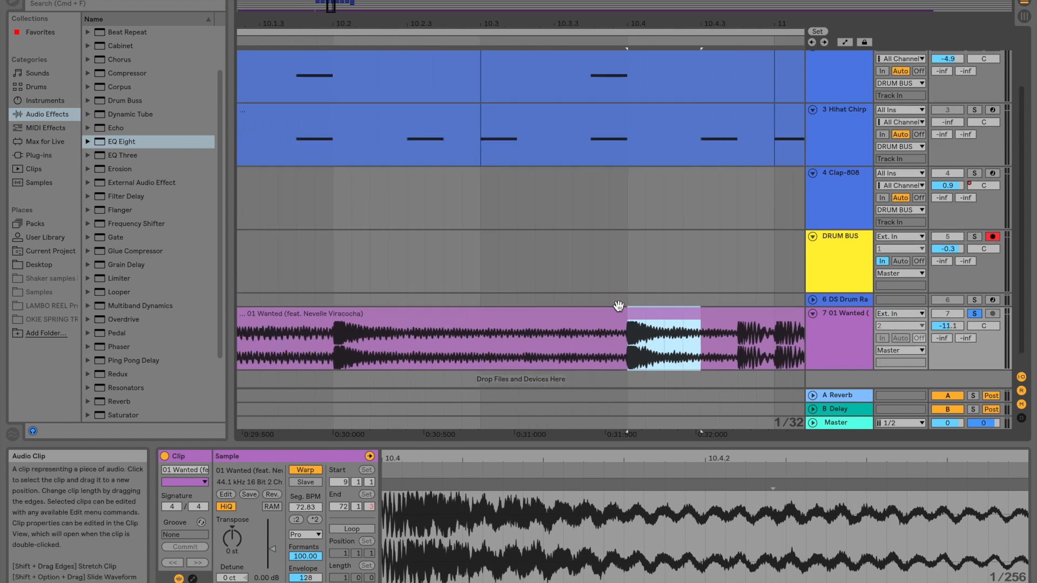
{"action": "scroll", "coordinate": [631, 262], "scroll_direction": "up", "scroll_amount": 3}
{"action": "scroll", "coordinate": [631, 261], "scroll_direction": "right", "scroll_amount": 5}
{"action": "scroll", "coordinate": [724, 180], "scroll_direction": "right", "scroll_amount": 2}
{"action": "scroll", "coordinate": [724, 180], "scroll_direction": "down", "scroll_amount": 3}
{"action": "scroll", "coordinate": [724, 180], "scroll_direction": "left", "scroll_amount": 1}
{"action": "scroll", "coordinate": [724, 180], "scroll_direction": "left", "scroll_amount": 1}
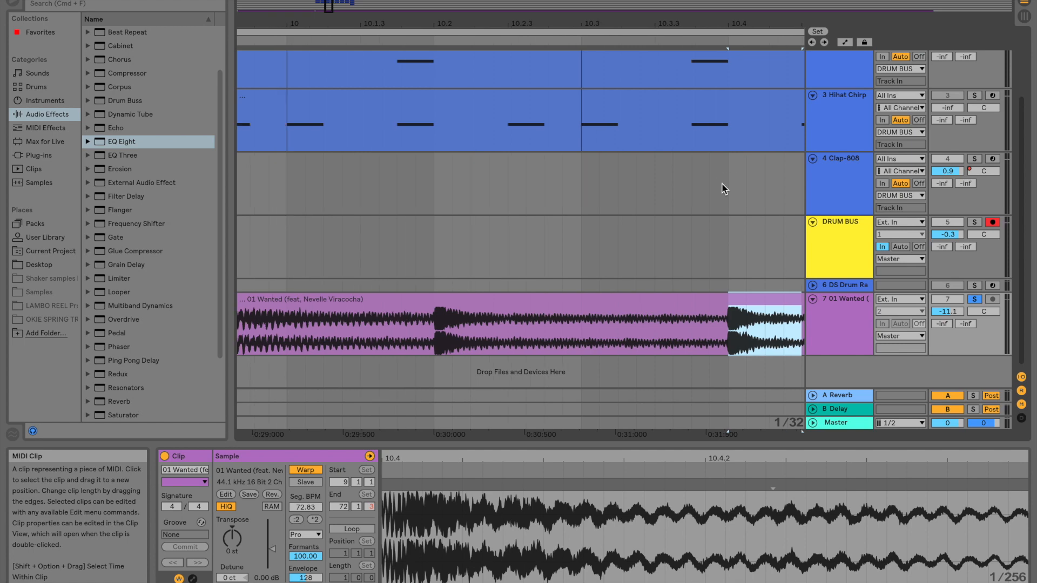
{"action": "left_click", "coordinate": [855, 303]}
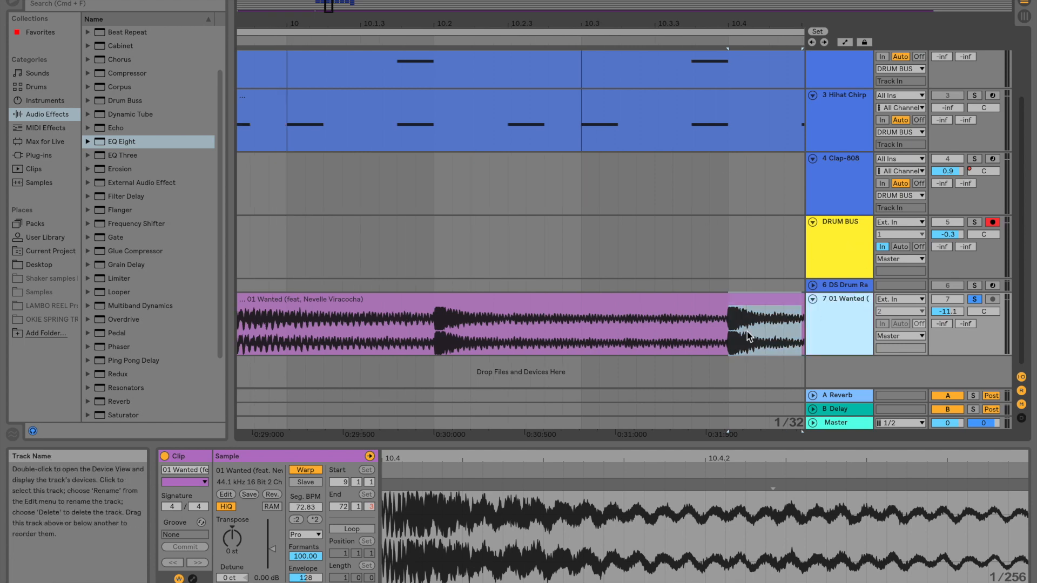
{"action": "key", "text": "super+t"}
{"action": "key", "text": "super+v"}
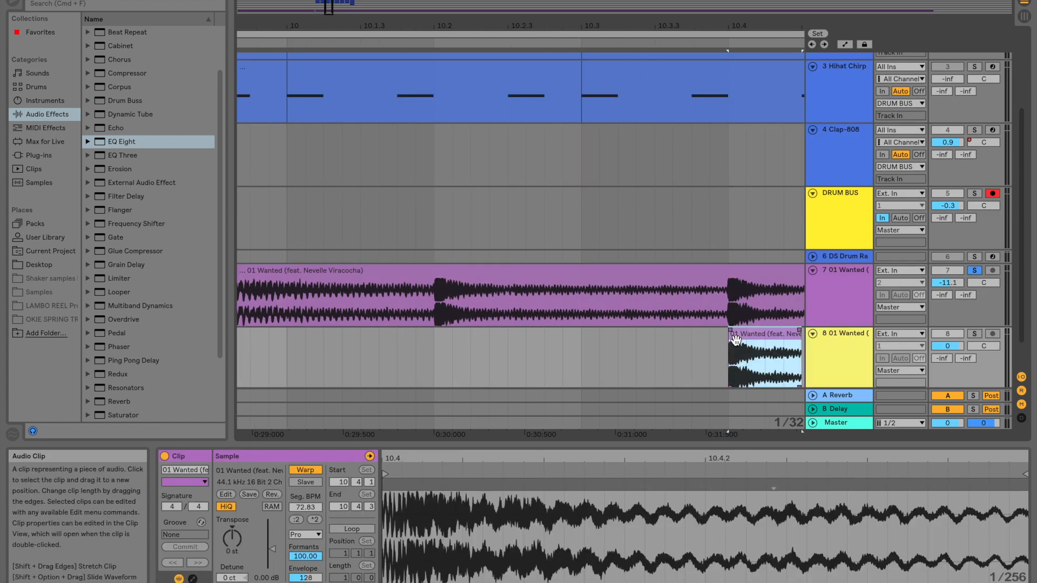
Solo the new track 8 and play its copied hit
{"action": "scroll", "coordinate": [736, 339], "scroll_direction": "right", "scroll_amount": 3}
{"action": "scroll", "coordinate": [736, 340], "scroll_direction": "down", "scroll_amount": 1}
{"action": "left_click", "coordinate": [977, 305]}
{"action": "key", "text": "space"}
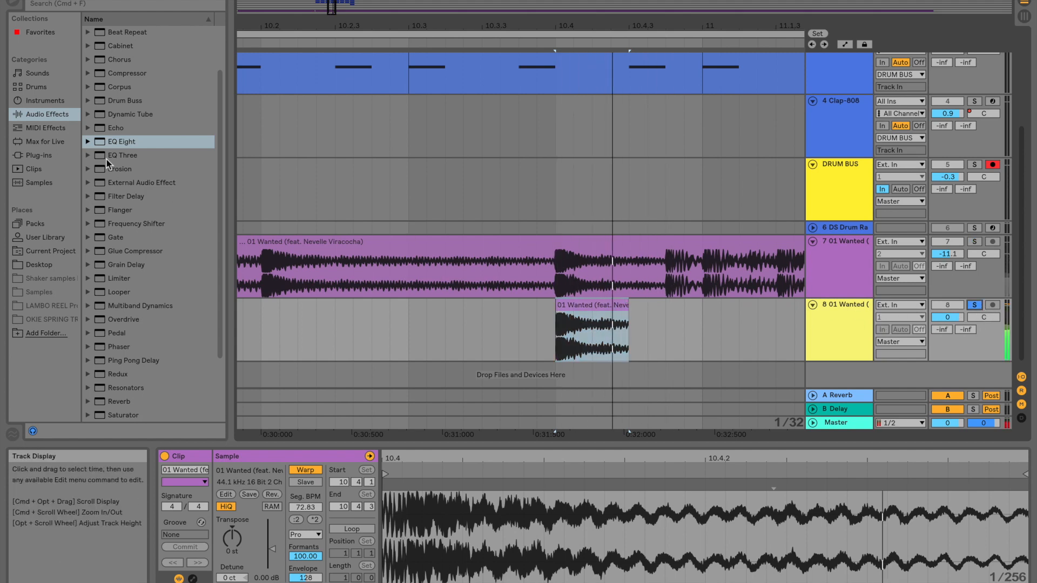
Add EQ Eight to track 8, make band 1 a low-cut filter at 212 Hz and play the hit
{"action": "left_click_drag", "start_coordinate": [108, 142], "coordinate": [523, 322]}
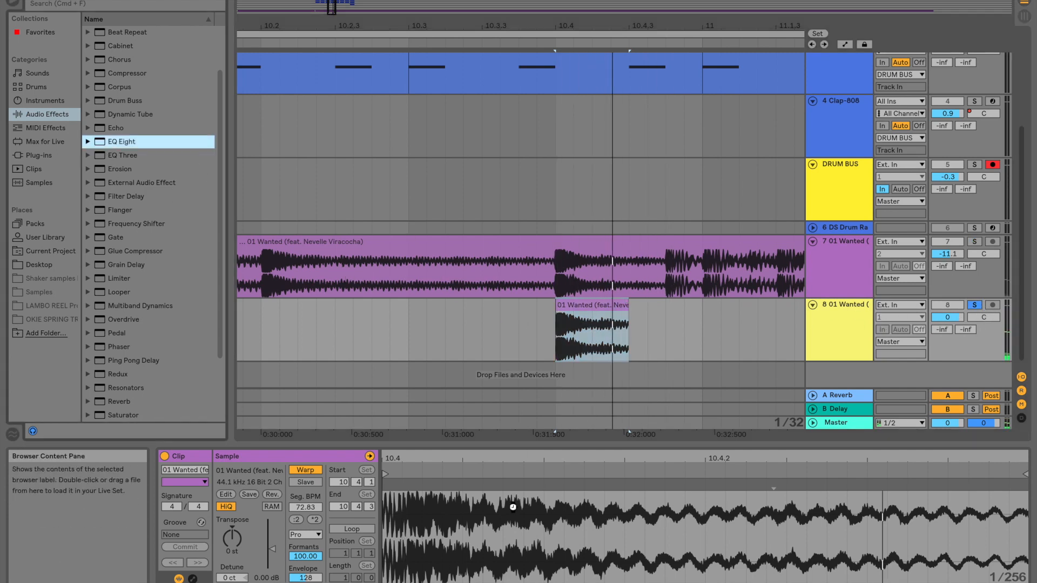
{"action": "key", "text": "Return"}
{"action": "left_click", "coordinate": [219, 568]}
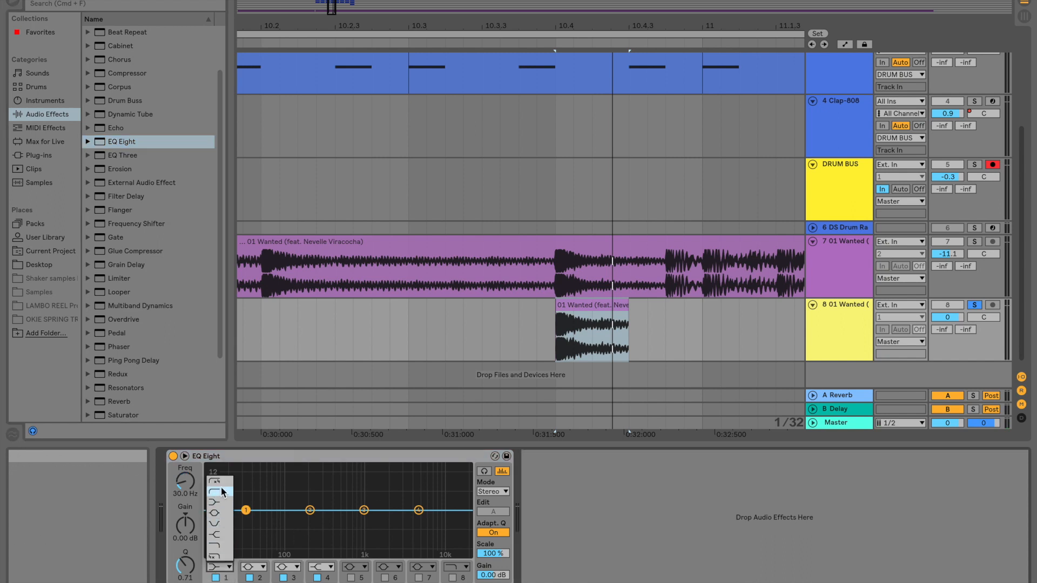
{"action": "key", "text": "space"}
{"action": "left_click_drag", "start_coordinate": [185, 481], "coordinate": [185, 454]}
{"action": "key", "text": "space"}
{"action": "key", "text": "space"}
{"action": "key", "text": "space"}
{"action": "key", "text": "space"}
{"action": "key", "text": "space"}
{"action": "key", "text": "space"}
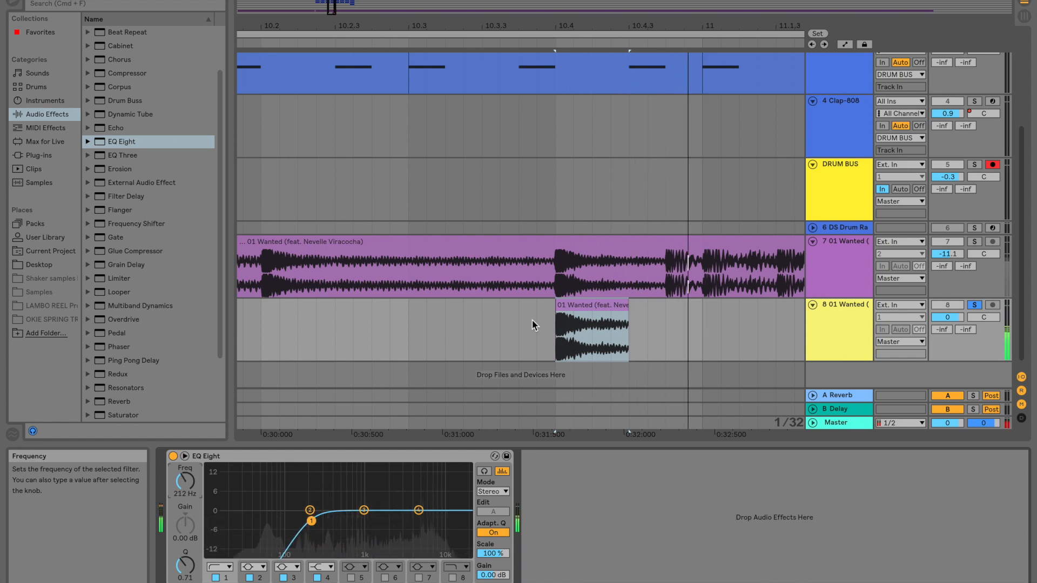
Add a fade-out to the end of the track 8 clip and play it back
{"action": "mouse_move", "coordinate": [626, 306]}
{"action": "left_click_drag", "start_coordinate": [626, 302], "coordinate": [612, 302]}
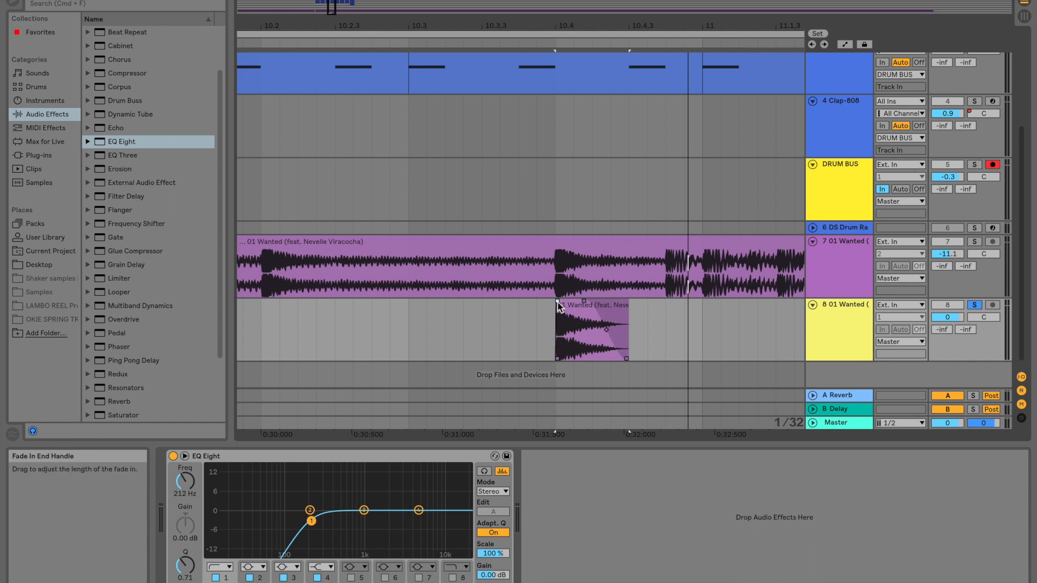
{"action": "key", "text": "space"}
{"action": "key", "text": "space"}
{"action": "key", "text": "space"}
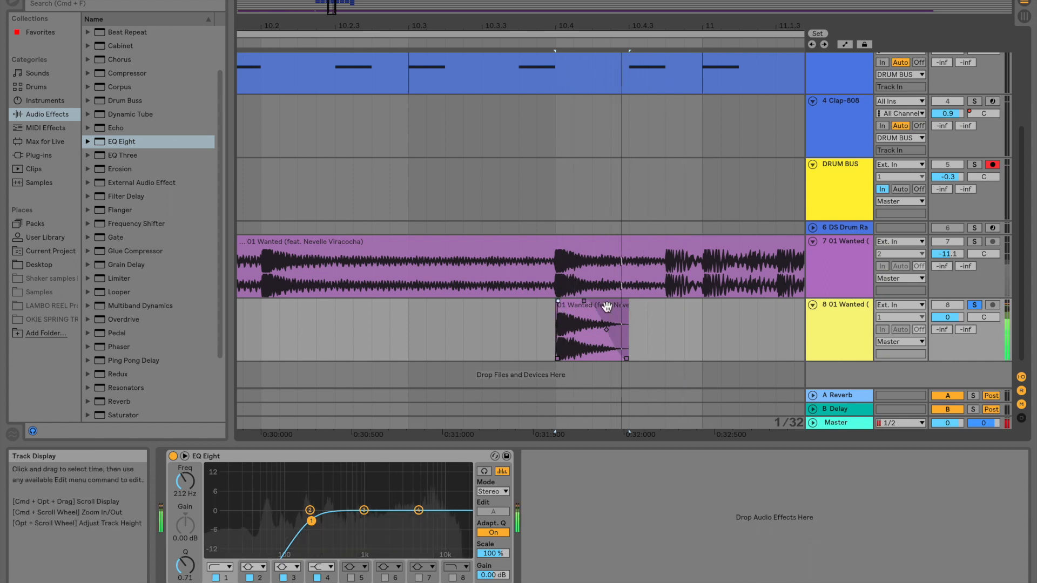
{"action": "key", "text": "space"}
{"action": "key", "text": "space"}
Extend the track 8 clip past 10.4.3, lengthen its fade-out to start near the clip's beginning and adjust the fade's slope
{"action": "left_click_drag", "start_coordinate": [627, 306], "coordinate": [571, 303]}
{"action": "key", "text": "space"}
{"action": "key", "text": "space"}
{"action": "key", "text": "space"}
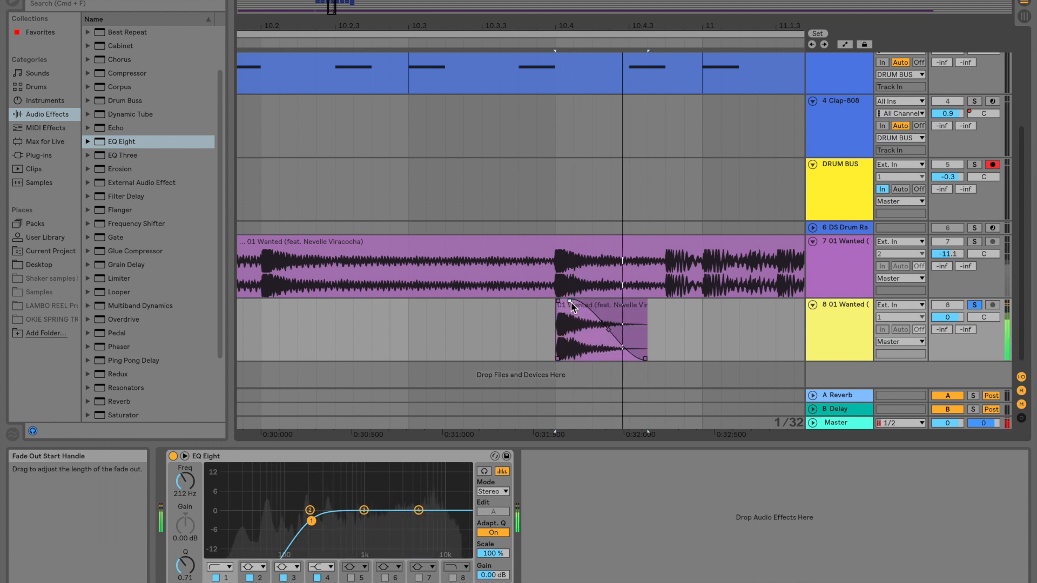
{"action": "left_click_drag", "start_coordinate": [608, 331], "coordinate": [588, 343]}
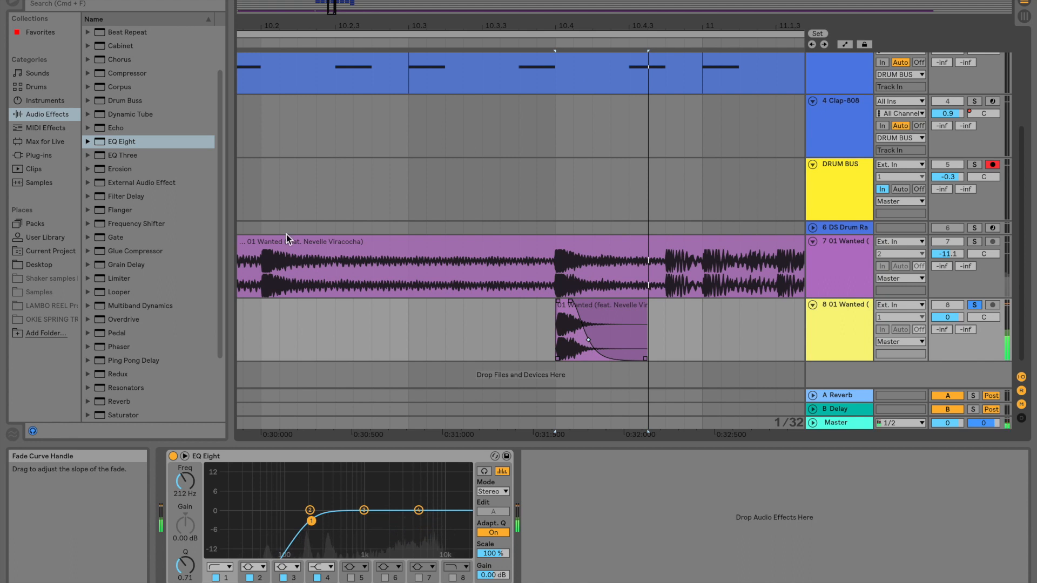
{"action": "left_click_drag", "start_coordinate": [587, 340], "coordinate": [621, 330]}
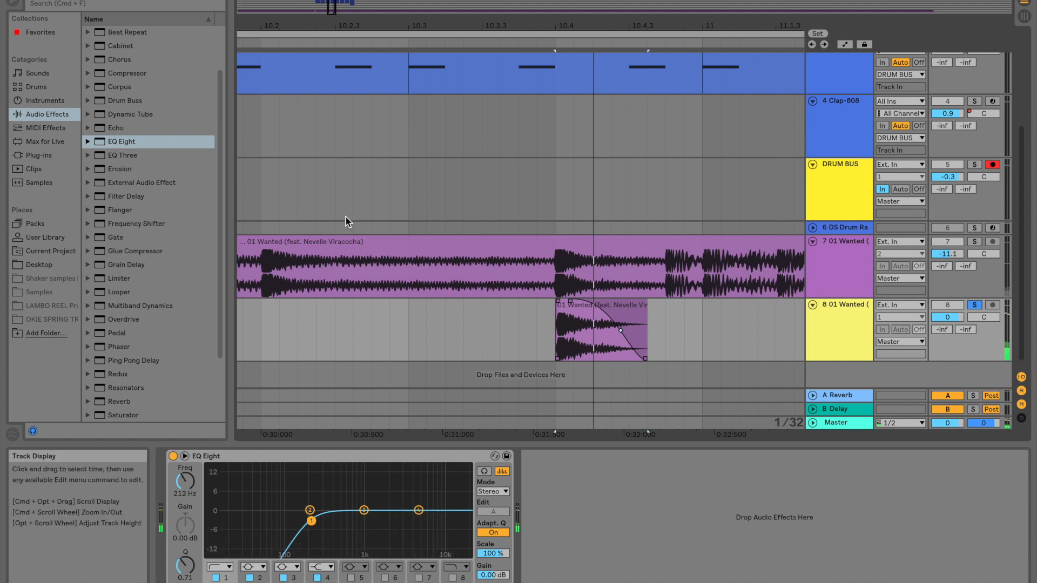
Load the unconsolidated track 8 clip into track 1's Sampler and zoom in on its sample region
{"action": "scroll", "coordinate": [657, 281], "scroll_direction": "up", "scroll_amount": 5}
{"action": "scroll", "coordinate": [657, 281], "scroll_direction": "left", "scroll_amount": 4}
{"action": "scroll", "coordinate": [657, 281], "scroll_direction": "down", "scroll_amount": 5}
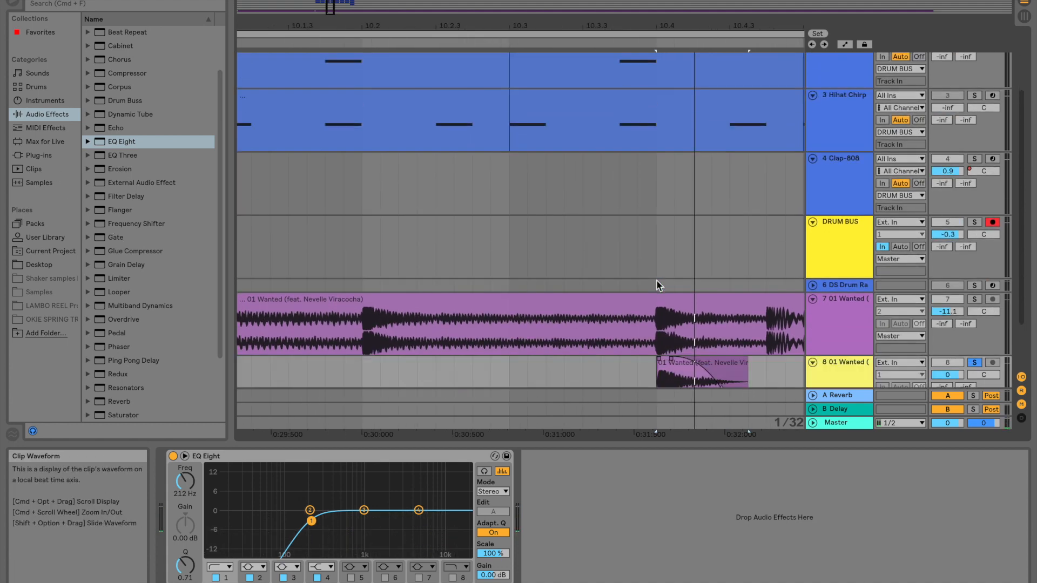
{"action": "left_click", "coordinate": [653, 301]}
{"action": "left_click_drag", "start_coordinate": [840, 105], "coordinate": [850, 74]}
{"action": "left_click_drag", "start_coordinate": [421, 514], "coordinate": [422, 510]}
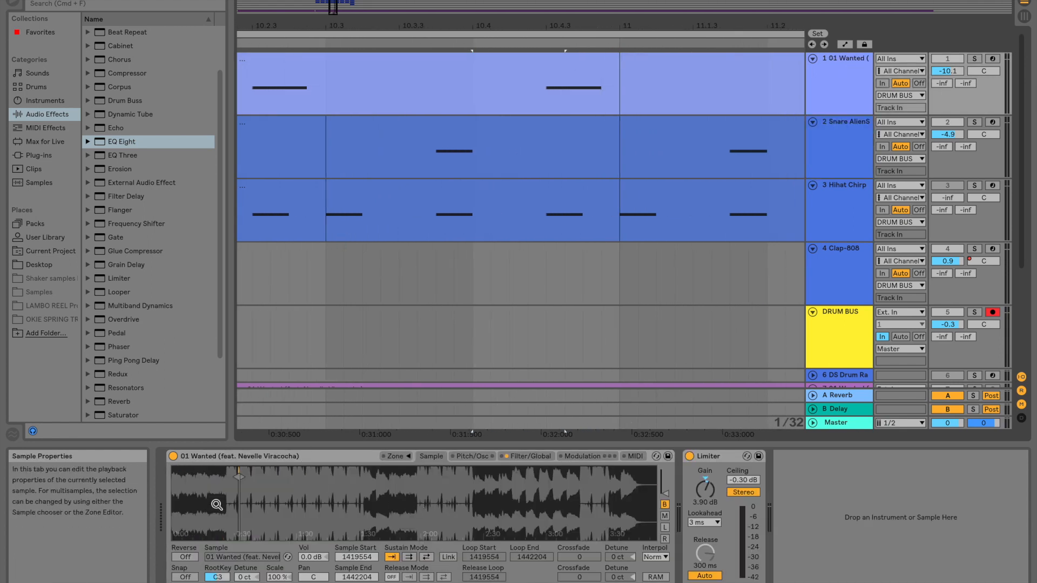
{"action": "left_click_drag", "start_coordinate": [240, 471], "coordinate": [349, 550]}
{"action": "scroll", "coordinate": [400, 160], "scroll_direction": "left", "scroll_amount": 15}
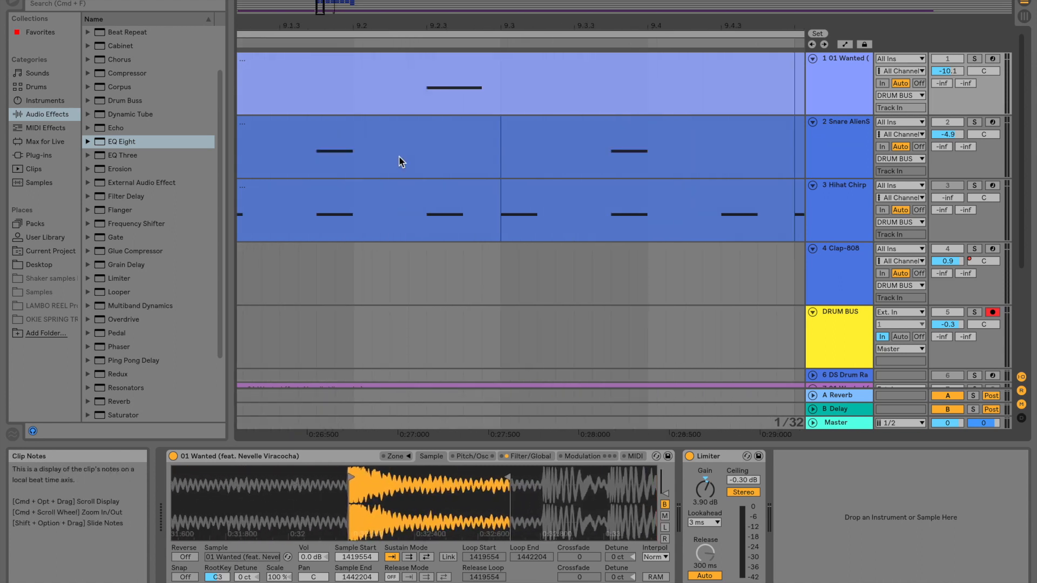
{"action": "left_click_drag", "start_coordinate": [400, 26], "coordinate": [398, 6]}
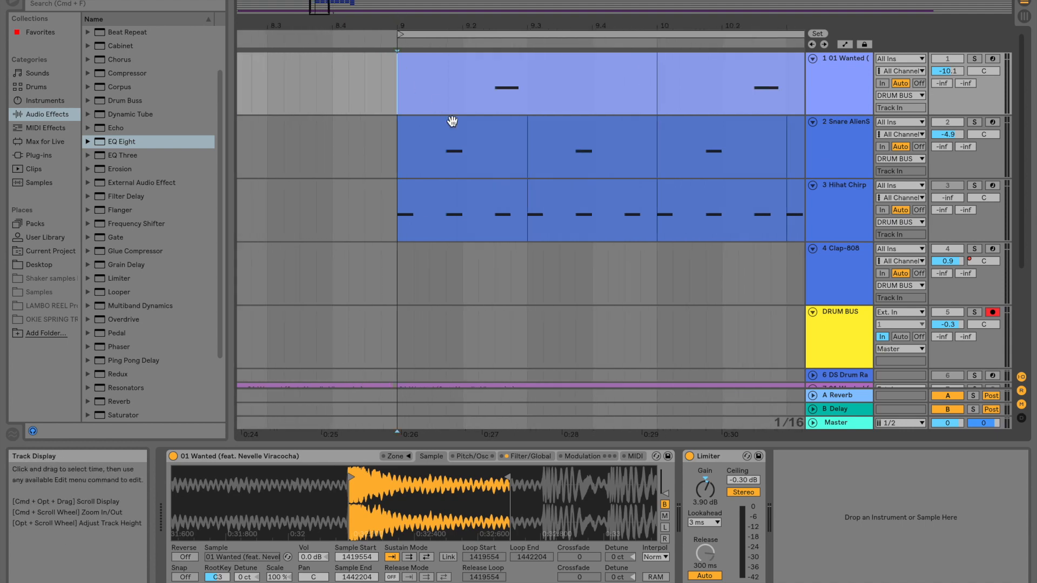
Consolidate the faded track 8 clip and load it as the sample in track 1's Sampler
{"action": "scroll", "coordinate": [452, 121], "scroll_direction": "down", "scroll_amount": 5}
{"action": "scroll", "coordinate": [451, 121], "scroll_direction": "right", "scroll_amount": 10}
{"action": "left_click", "coordinate": [498, 302]}
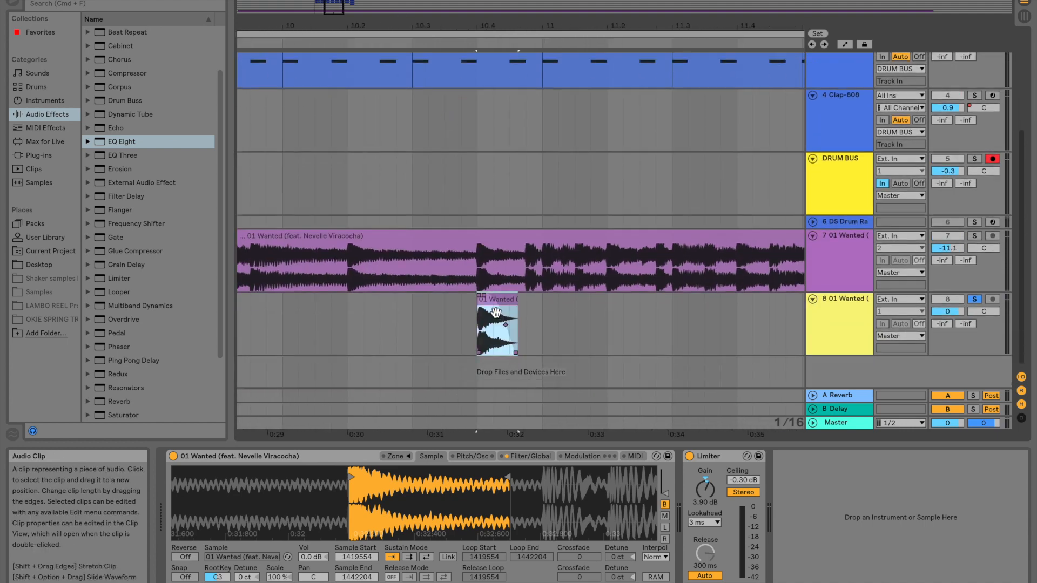
{"action": "key", "text": "super+j"}
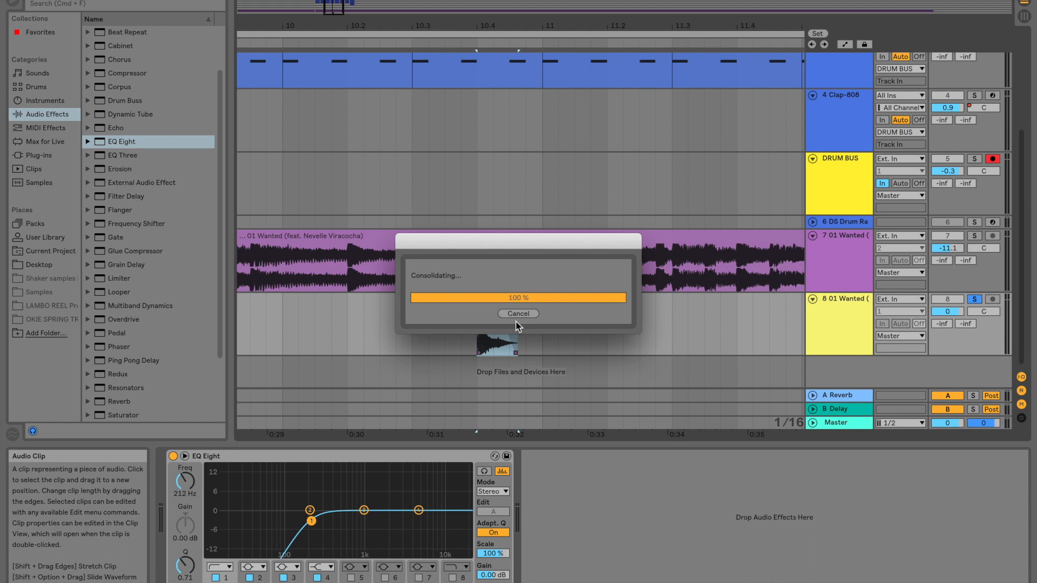
{"action": "left_click_drag", "start_coordinate": [498, 303], "coordinate": [432, 502]}
{"action": "scroll", "coordinate": [412, 160], "scroll_direction": "left", "scroll_amount": 10}
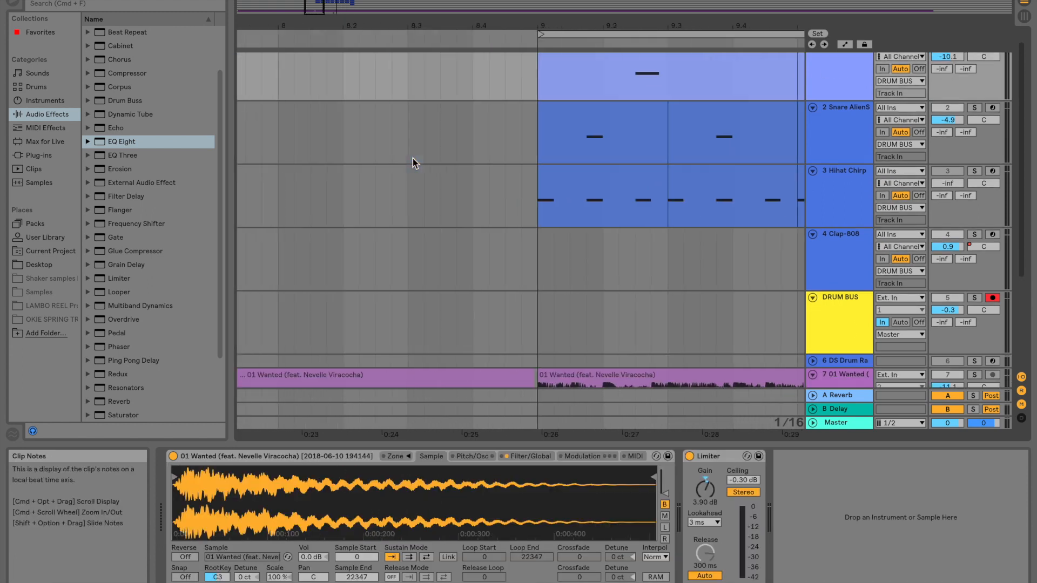
Play the pattern from bar 9 with the new track 1 sample, soloing the DRUM BUS
{"action": "scroll", "coordinate": [413, 159], "scroll_direction": "right", "scroll_amount": 7}
{"action": "left_click", "coordinate": [342, 99]}
{"action": "key", "text": "space"}
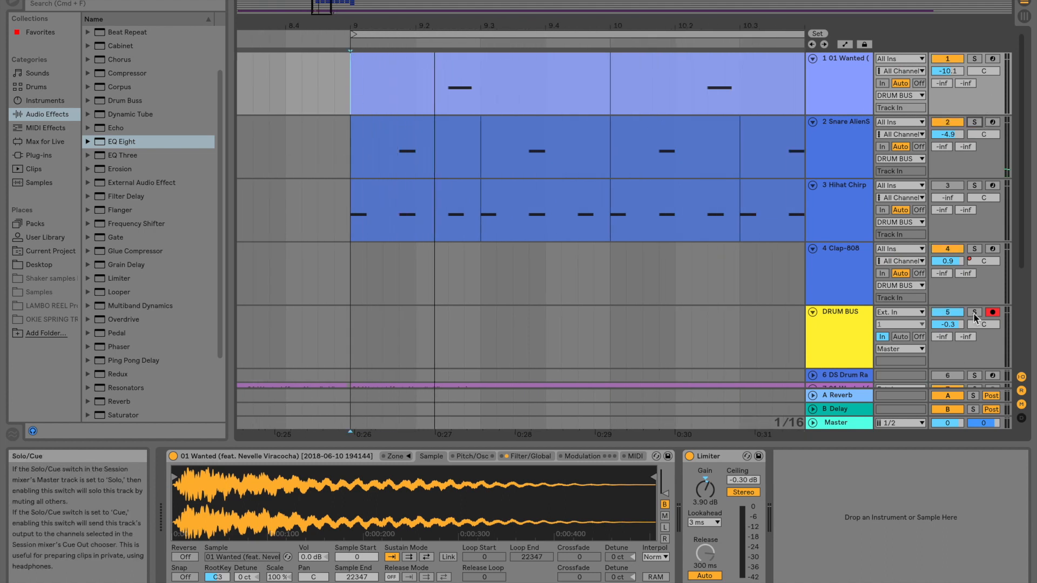
{"action": "key", "text": "space"}
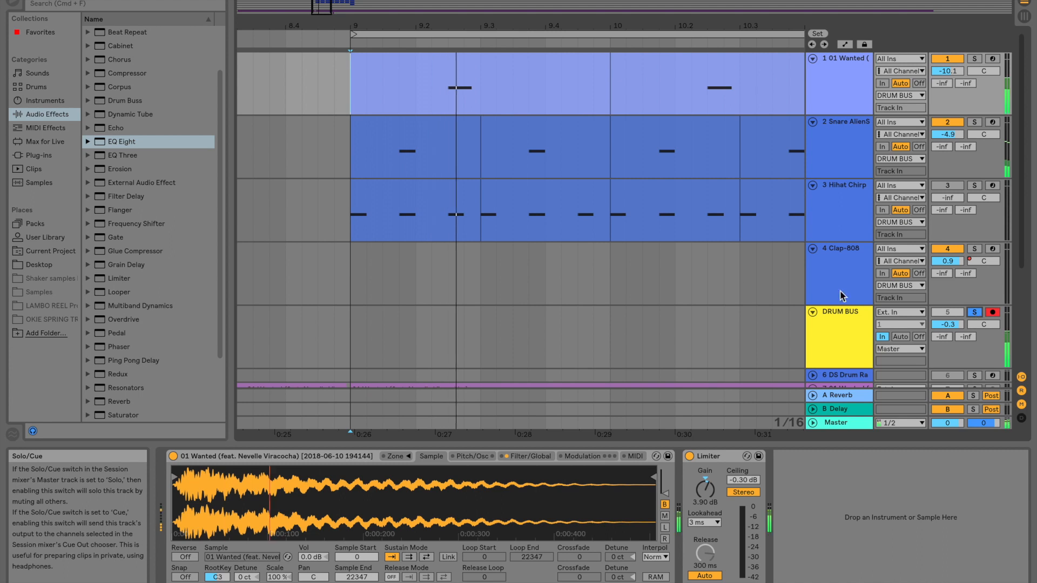
{"action": "scroll", "coordinate": [516, 93], "scroll_direction": "left", "scroll_amount": 2}
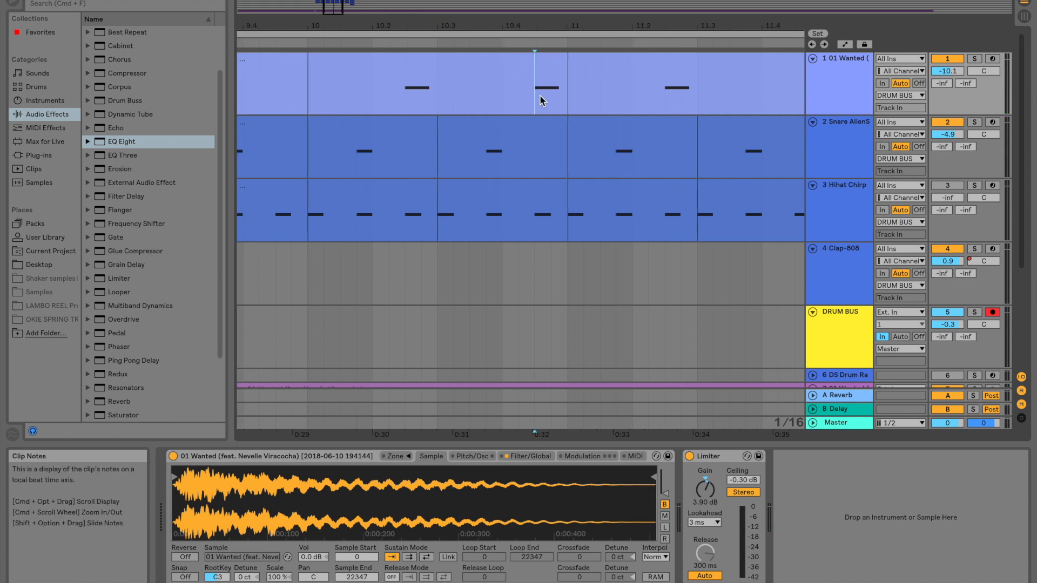
Compare the position of track 1's second note in bar 10 with the reference song's hit at 10.4
{"action": "scroll", "coordinate": [543, 98], "scroll_direction": "down", "scroll_amount": 5}
{"action": "scroll", "coordinate": [542, 99], "scroll_direction": "up", "scroll_amount": 5}
{"action": "scroll", "coordinate": [542, 98], "scroll_direction": "down", "scroll_amount": 5}
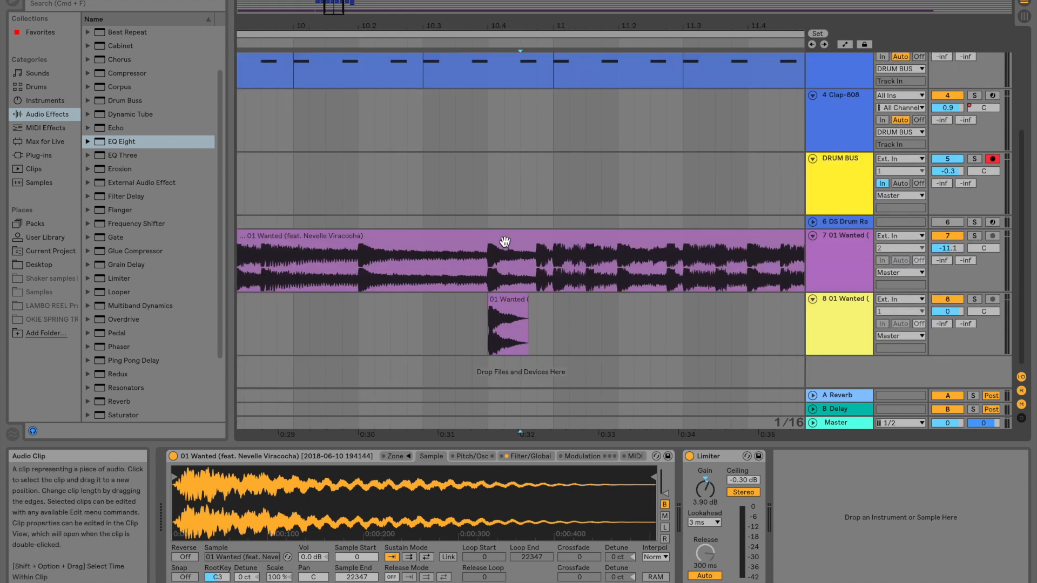
Delete the short "01 Wanted" audio clip at beat 10.4 on track 8 and play the arrangement
{"action": "left_click", "coordinate": [507, 299]}
{"action": "key", "text": "Delete"}
{"action": "key", "text": "space"}
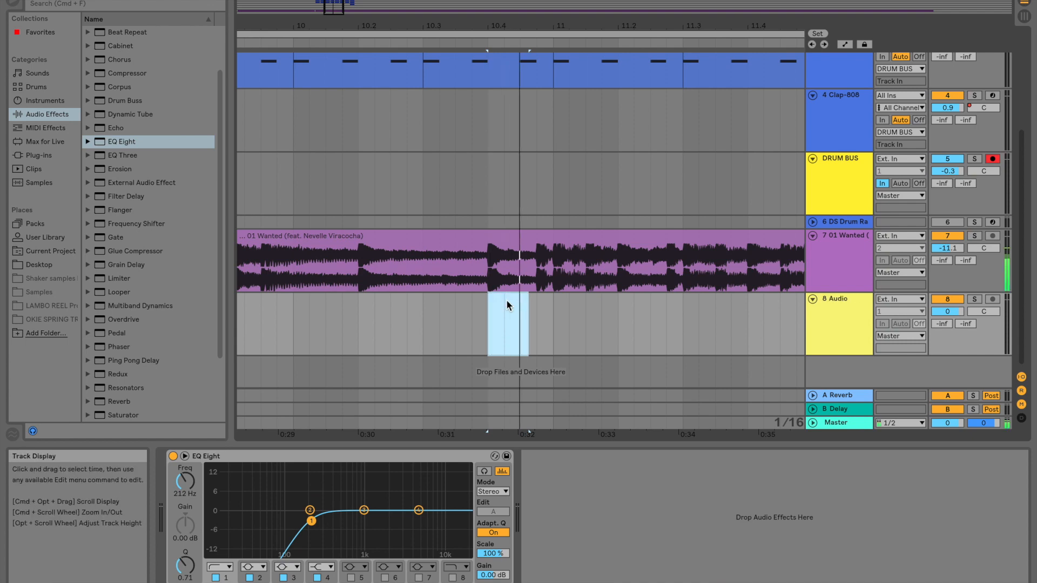
Search the samples library for "snare"
{"action": "scroll", "coordinate": [507, 300], "scroll_direction": "left", "scroll_amount": 4}
{"action": "scroll", "coordinate": [506, 300], "scroll_direction": "up", "scroll_amount": 2}
{"action": "scroll", "coordinate": [507, 301], "scroll_direction": "up", "scroll_amount": 2}
{"action": "scroll", "coordinate": [398, 162], "scroll_direction": "left", "scroll_amount": 4}
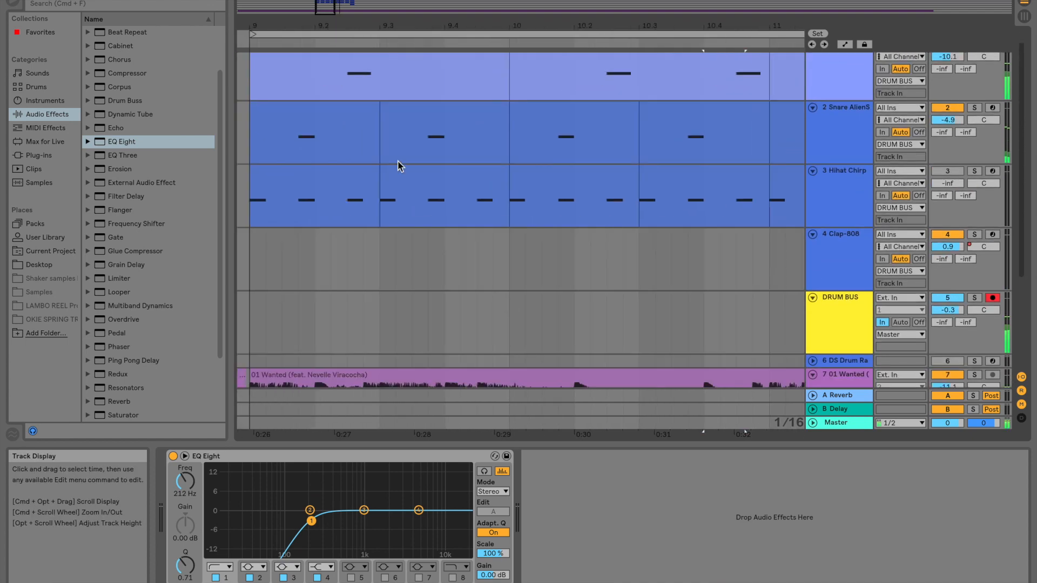
{"action": "left_click", "coordinate": [34, 186]}
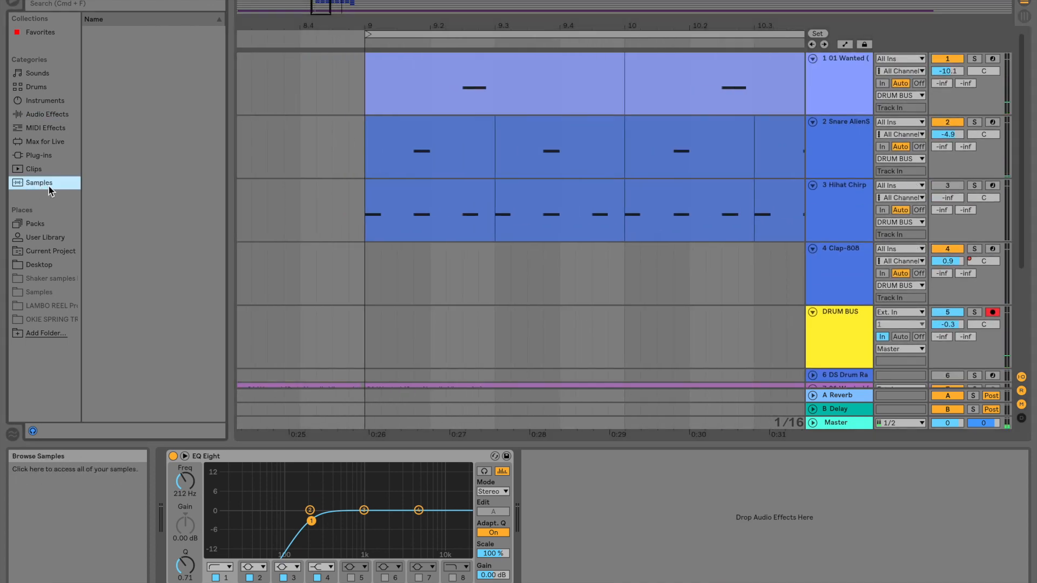
{"action": "scroll", "coordinate": [106, 171], "scroll_direction": "down", "scroll_amount": 10}
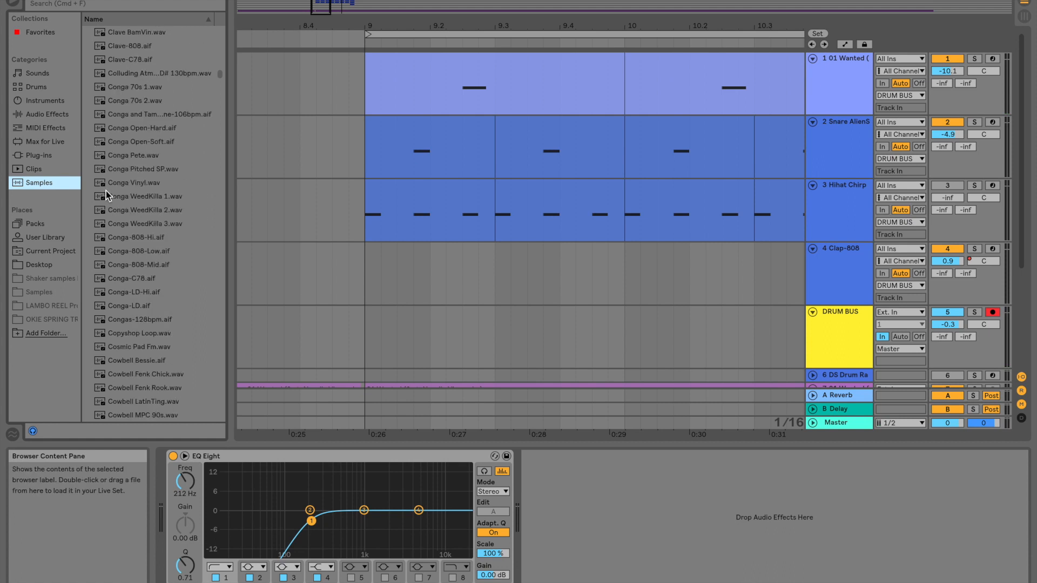
{"action": "scroll", "coordinate": [106, 190], "scroll_direction": "up", "scroll_amount": 10}
{"action": "left_click", "coordinate": [97, 6]}
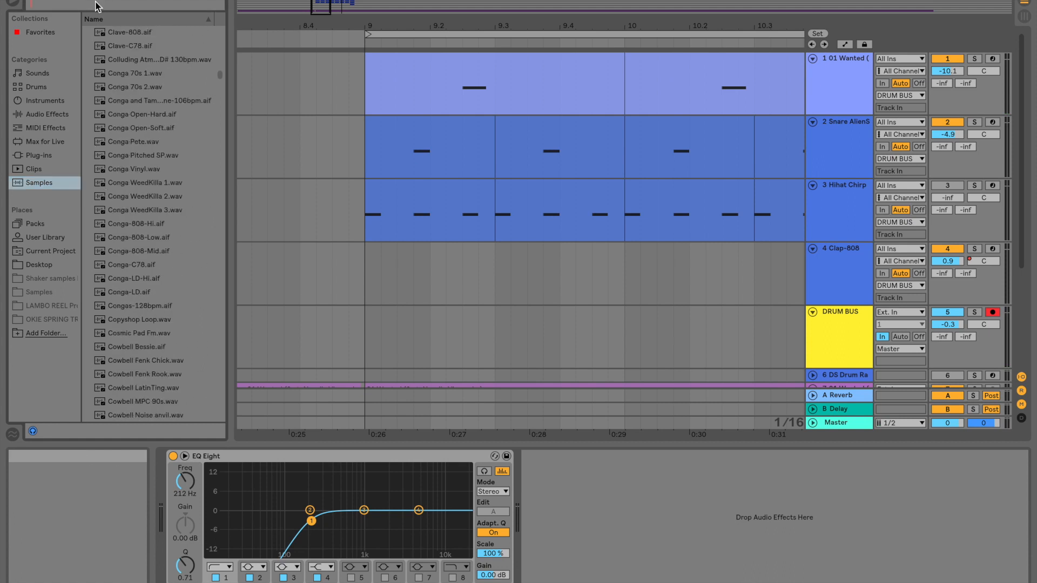
{"action": "type", "text": "snare"}
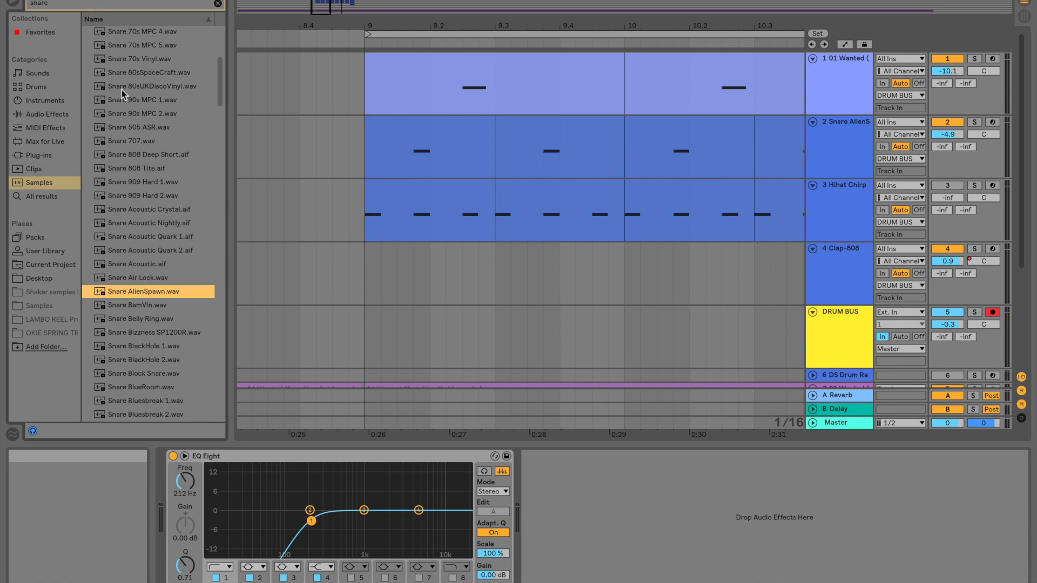
Audition the snare samples one after another, from Snare AlienSpawn.wav through Snare BussRide.wav
{"action": "key", "text": "Down"}
{"action": "key", "text": "Down"}
{"action": "key", "text": "Down"}
{"action": "key", "text": "Down"}
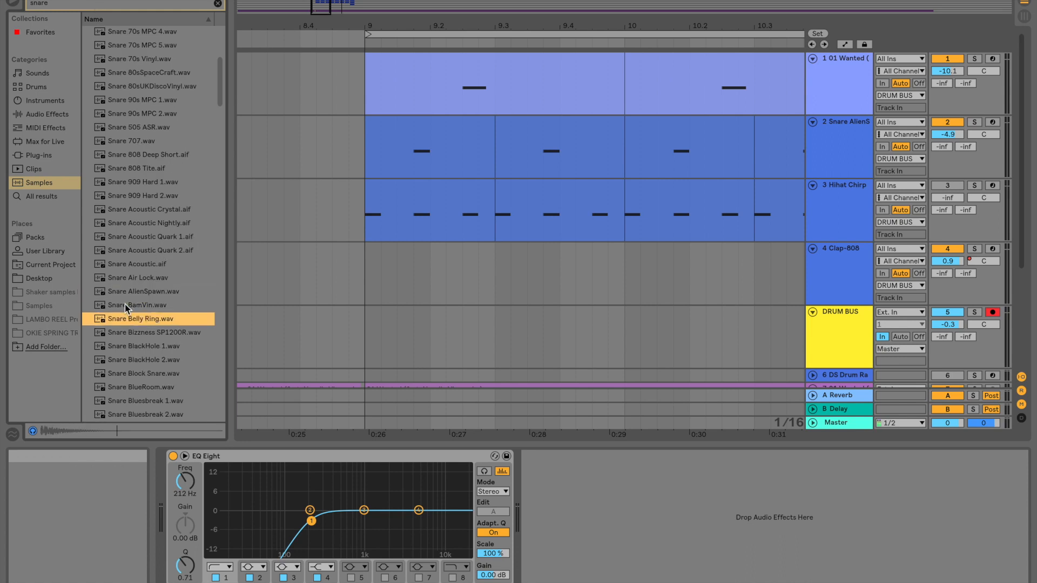
{"action": "key", "text": "Down"}
{"action": "key", "text": "Down"}
{"action": "key", "text": "Down"}
{"action": "key", "text": "Down"}
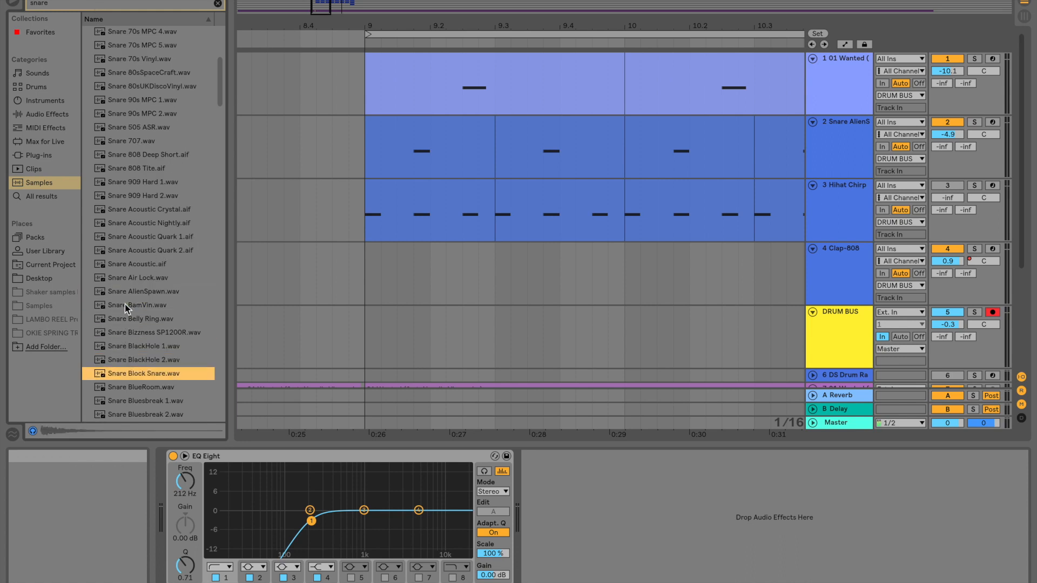
{"action": "key", "text": "Down"}
{"action": "key", "text": "Down"}
{"action": "key", "text": "Down"}
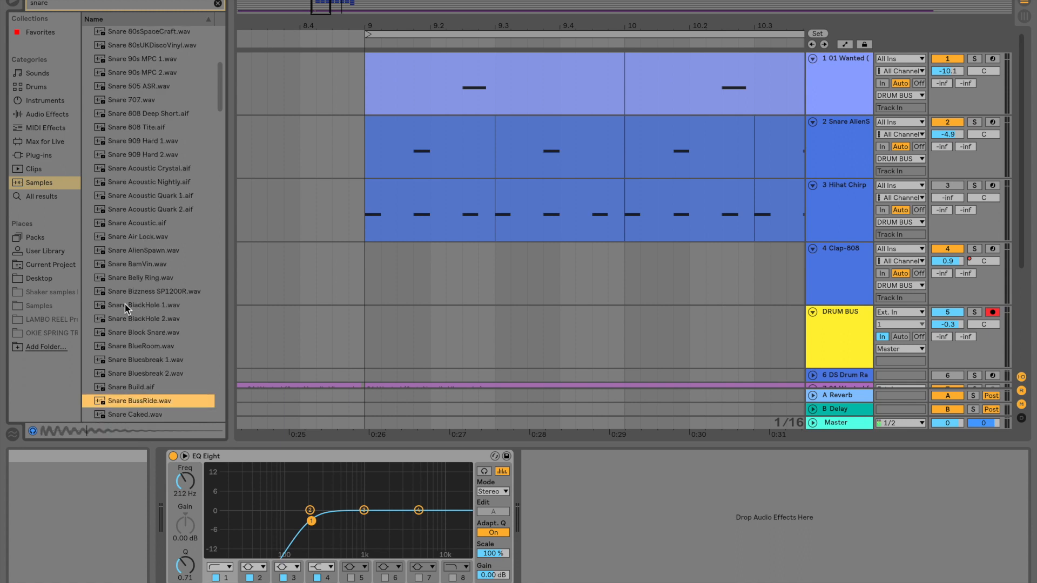
Replace the sample in track 1's instrument with Snare BussRide.wav
{"action": "left_click", "coordinate": [862, 80]}
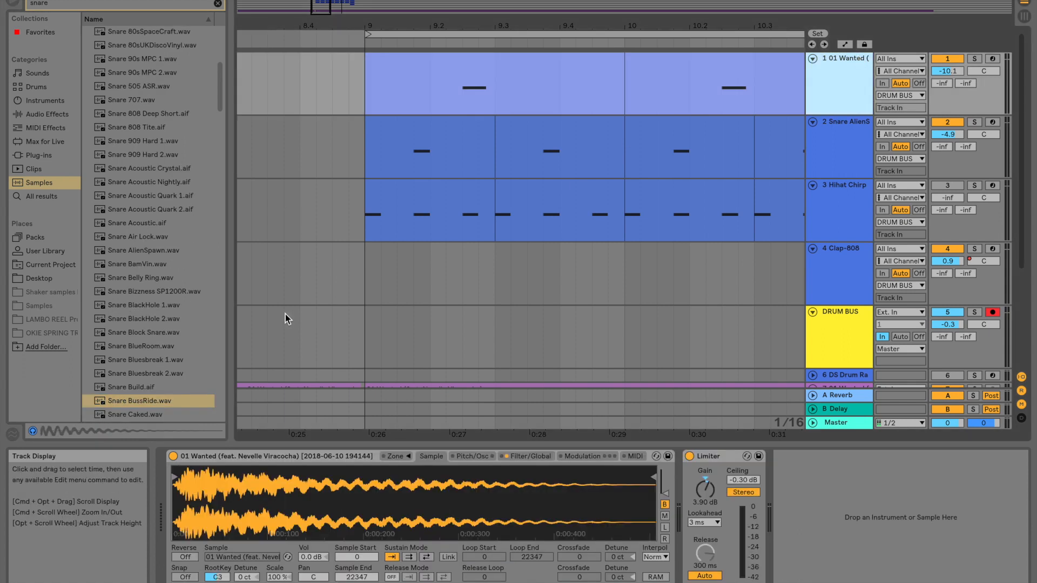
{"action": "left_click", "coordinate": [134, 401]}
{"action": "key", "text": "Return"}
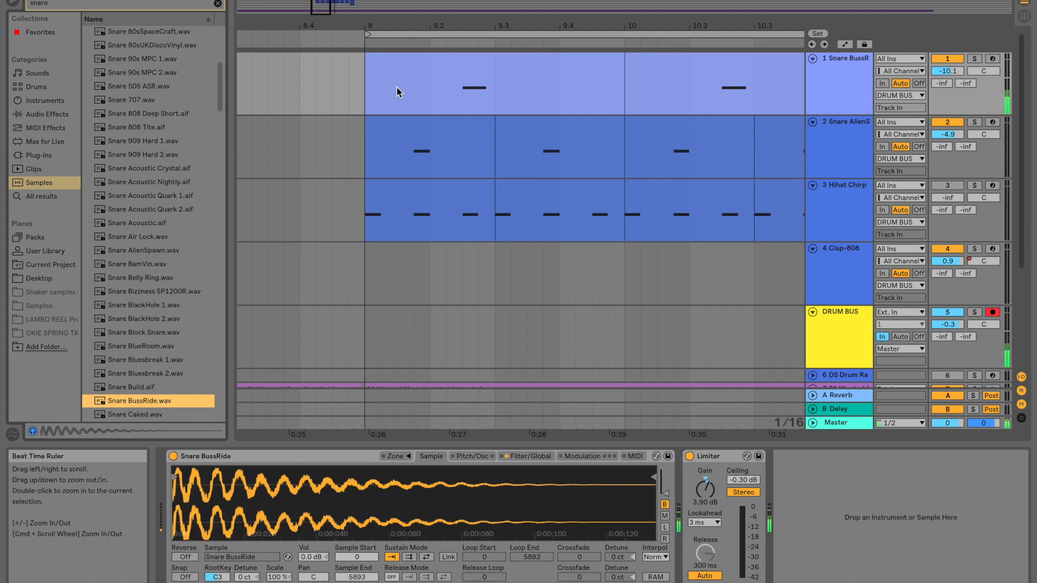
Play the beat from bar 9 and set the volume of track 1 to -10.7 dB
{"action": "left_click", "coordinate": [365, 89]}
{"action": "key", "text": "space"}
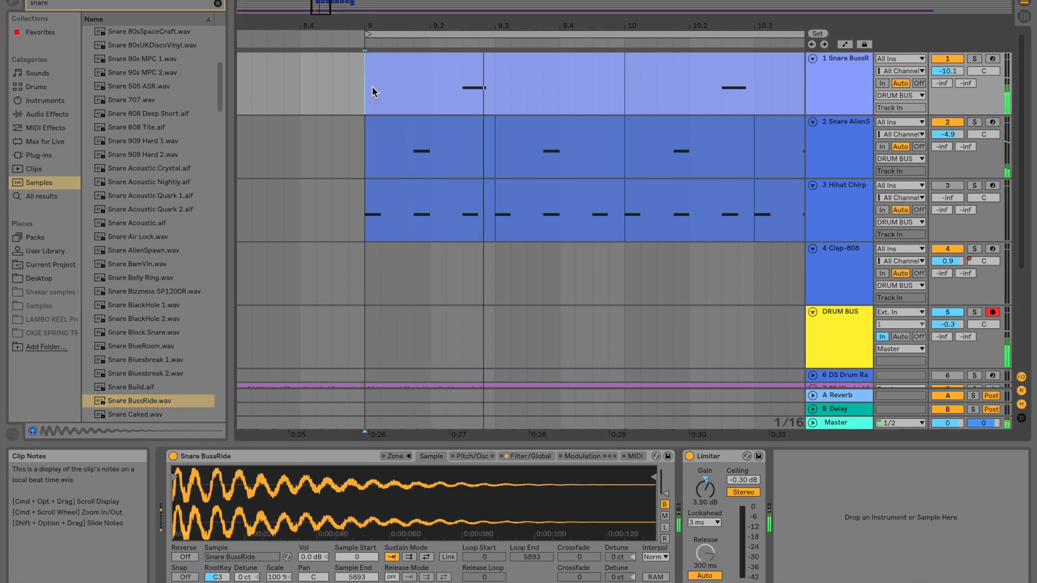
{"action": "left_click_drag", "start_coordinate": [948, 71], "coordinate": [948, 72]}
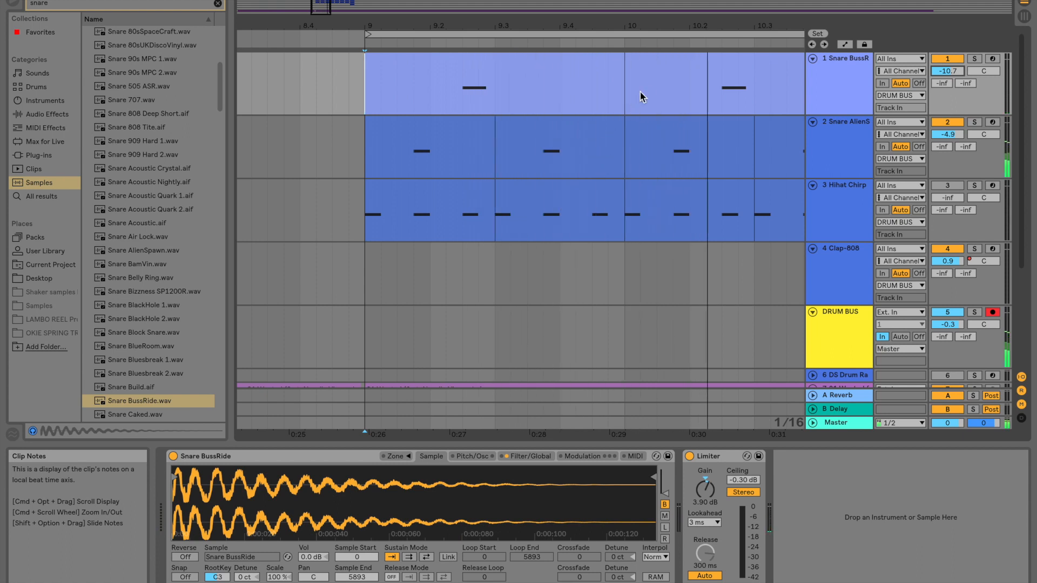
{"action": "left_click_drag", "start_coordinate": [666, 25], "coordinate": [542, 25]}
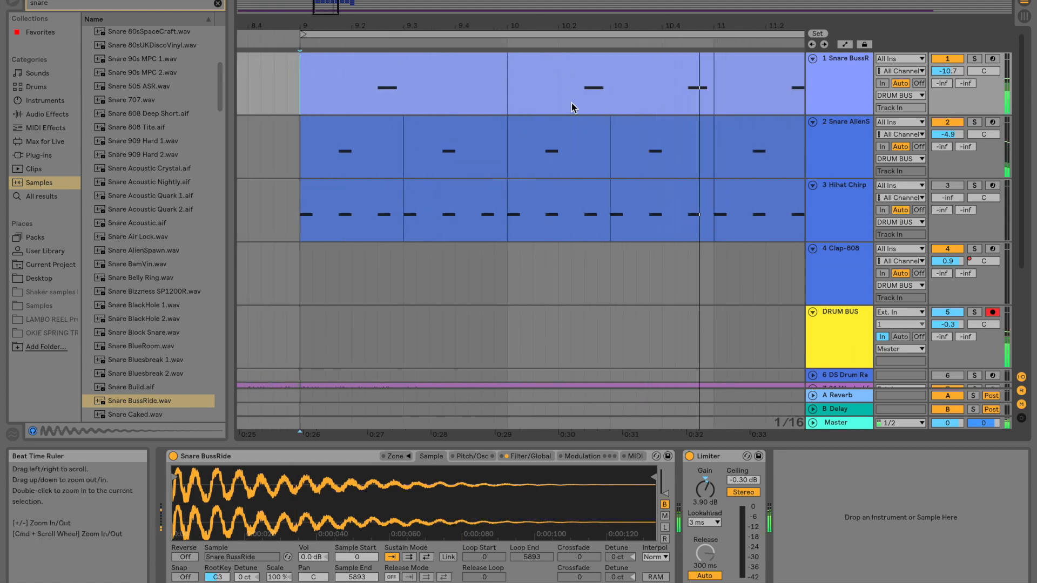
{"action": "left_click", "coordinate": [836, 95]}
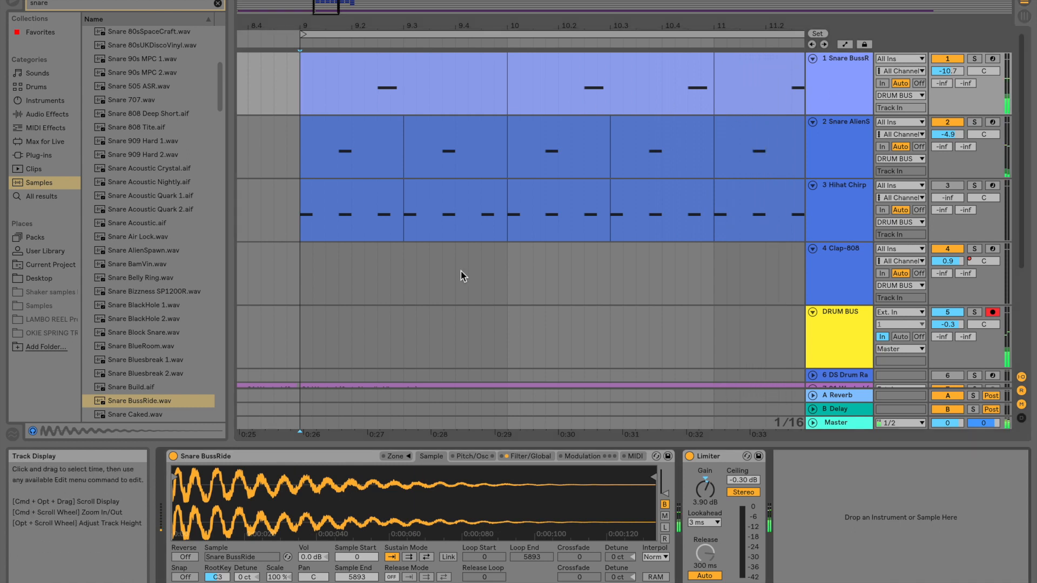
Solo the DRUM BUS track and add the Reverb audio effect after Drum Buss in its device chain
{"action": "left_click", "coordinate": [46, 103]}
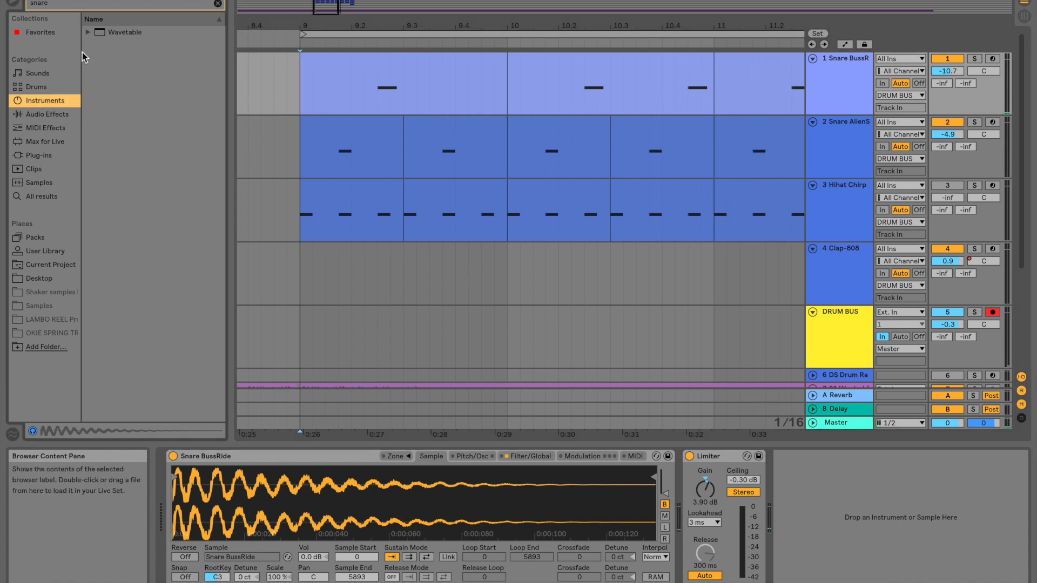
{"action": "left_click", "coordinate": [47, 114]}
{"action": "left_click", "coordinate": [216, 5]}
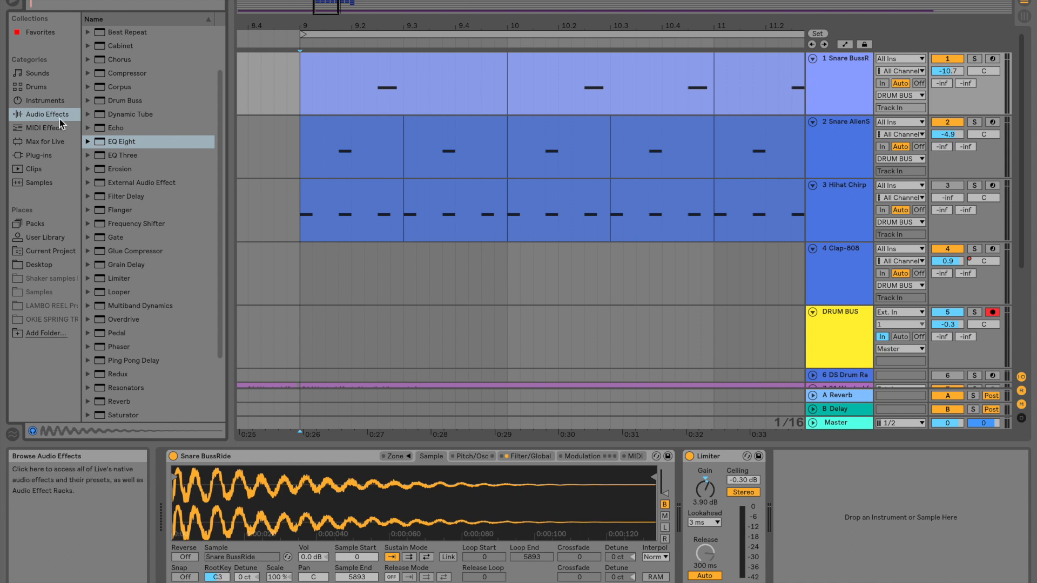
{"action": "left_click", "coordinate": [975, 312]}
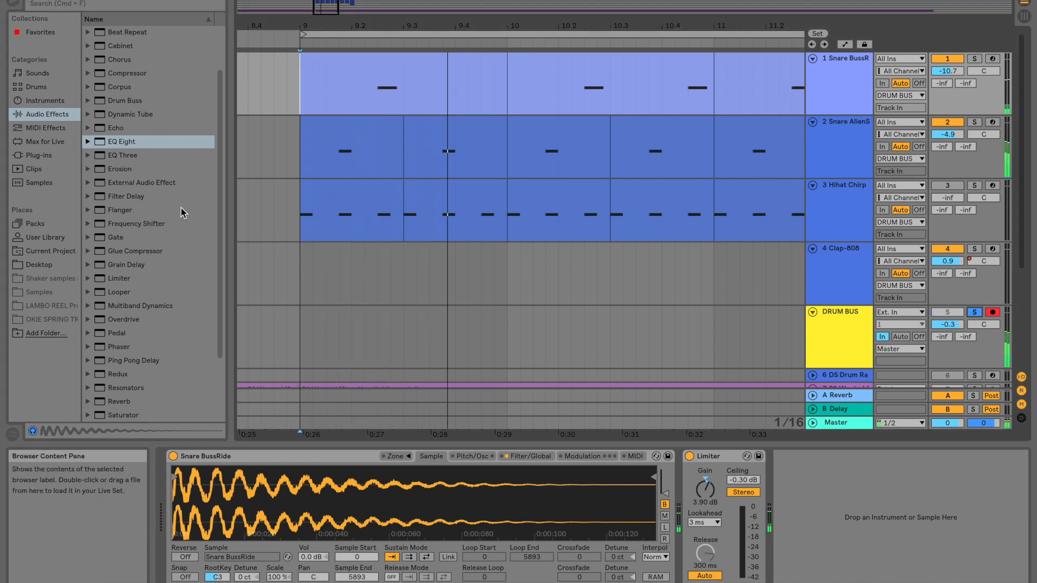
{"action": "scroll", "coordinate": [155, 225], "scroll_direction": "down", "scroll_amount": 3}
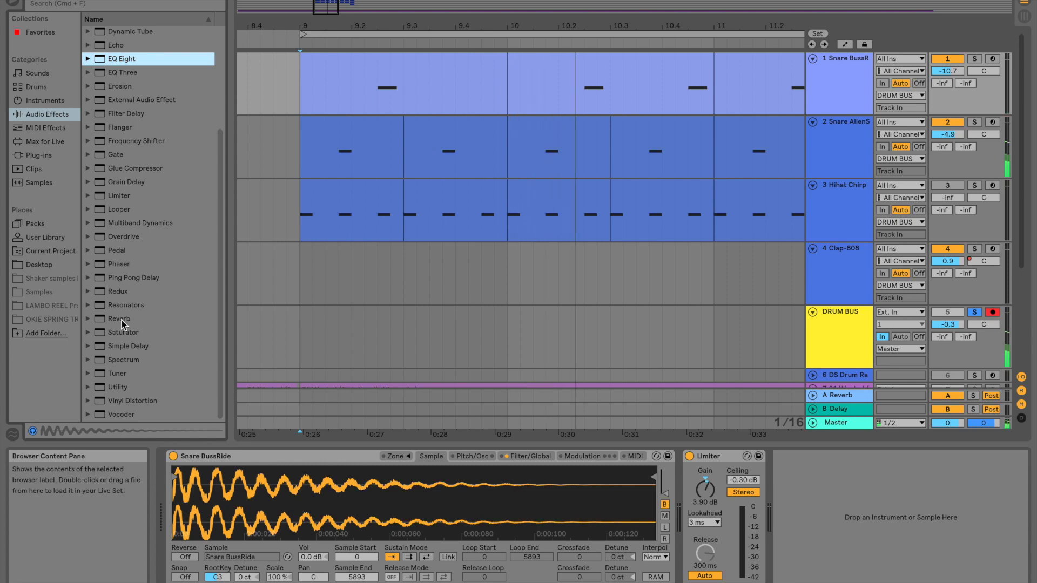
{"action": "left_click_drag", "start_coordinate": [115, 323], "coordinate": [153, 327]}
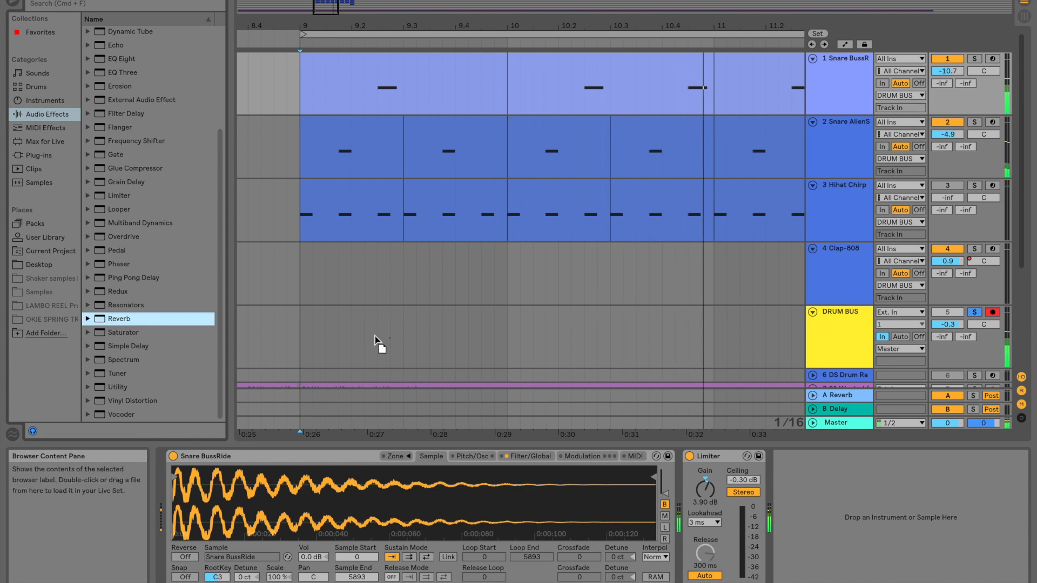
{"action": "left_click_drag", "start_coordinate": [390, 337], "coordinate": [390, 337]}
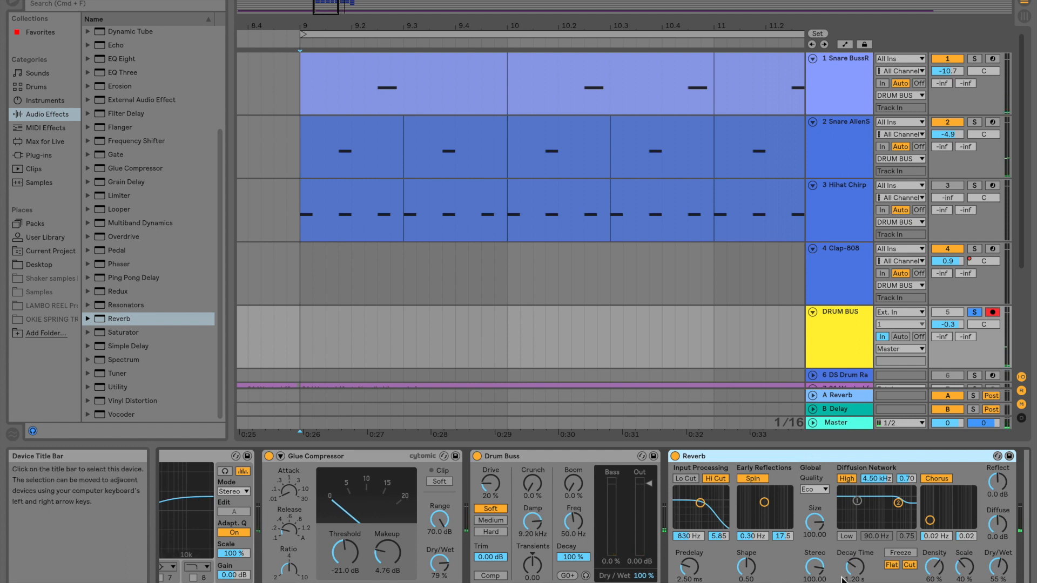
Set the DRUM BUS Reverb to a decay time of 3.46 s and a dry/wet mix of 12 %
{"action": "left_click_drag", "start_coordinate": [842, 580], "coordinate": [843, 582]}
{"action": "left_click_drag", "start_coordinate": [998, 566], "coordinate": [998, 559]}
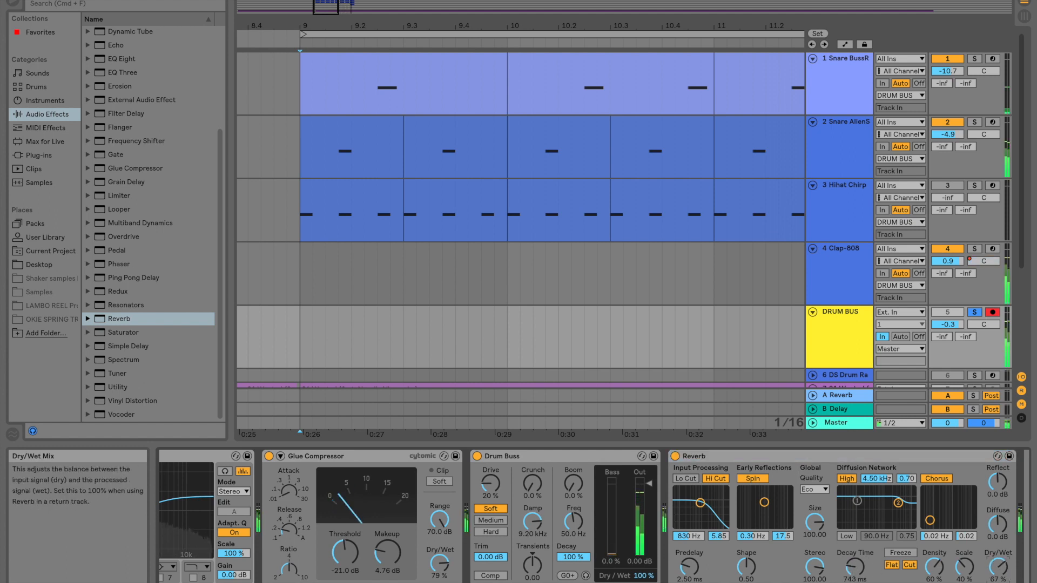
{"action": "left_click_drag", "start_coordinate": [855, 568], "coordinate": [855, 546]}
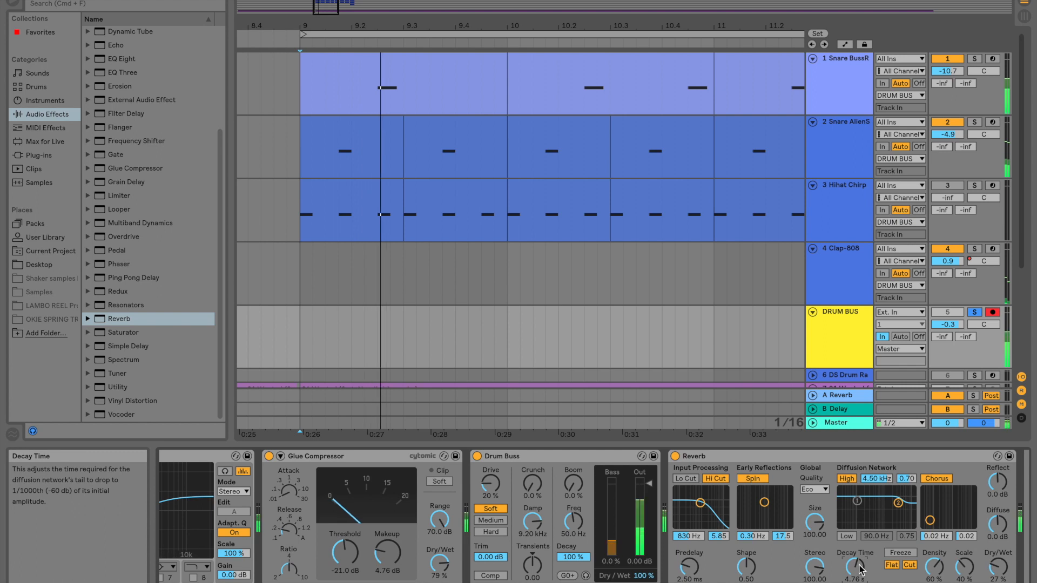
{"action": "left_click_drag", "start_coordinate": [854, 567], "coordinate": [854, 558]}
{"action": "left_click_drag", "start_coordinate": [999, 567], "coordinate": [998, 575]}
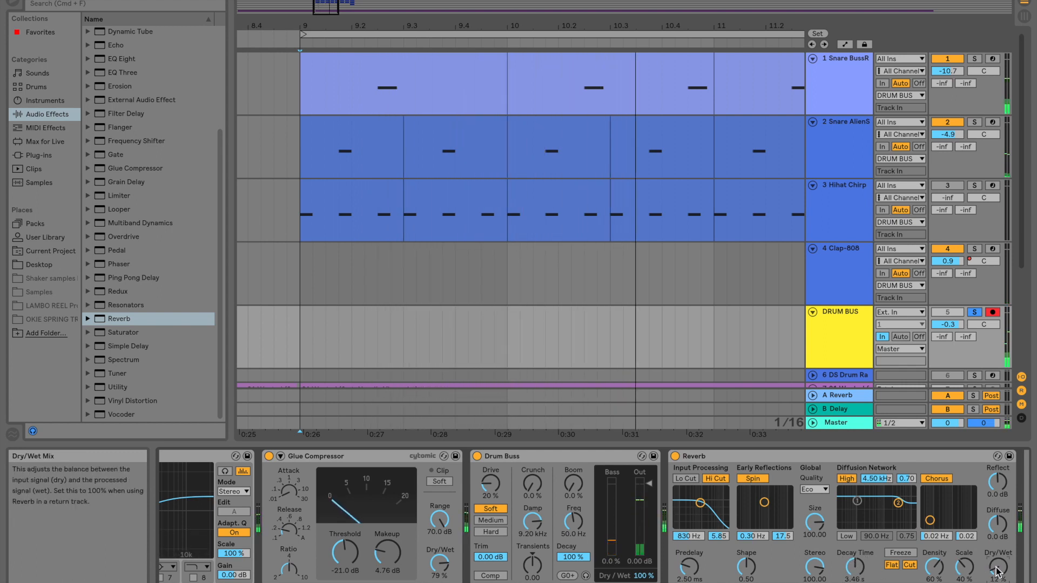
Take the DRUM BUS track out of solo and play the drums with the full mix
{"action": "left_click", "coordinate": [976, 316]}
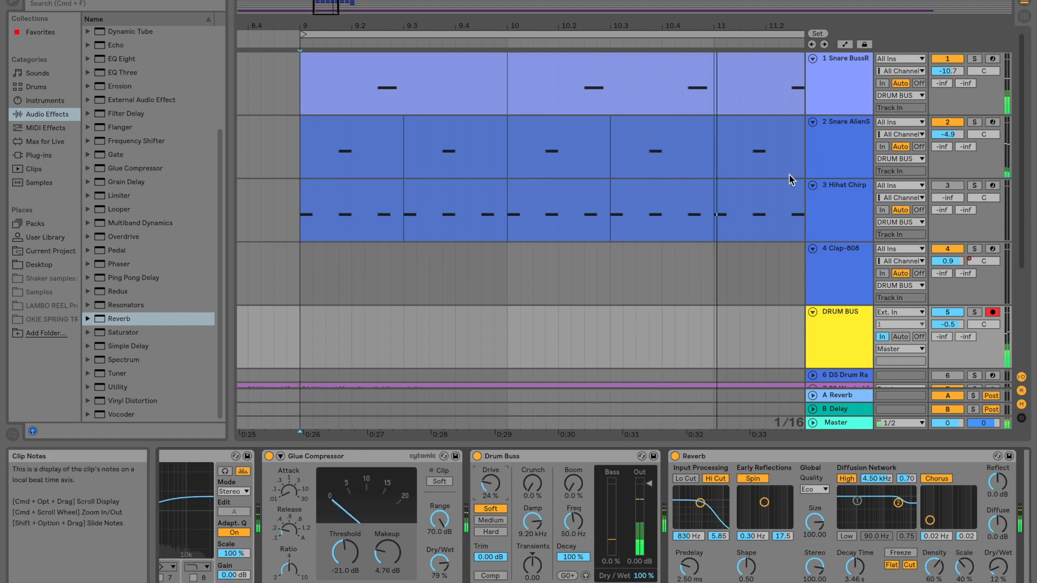
{"action": "key", "text": "space"}
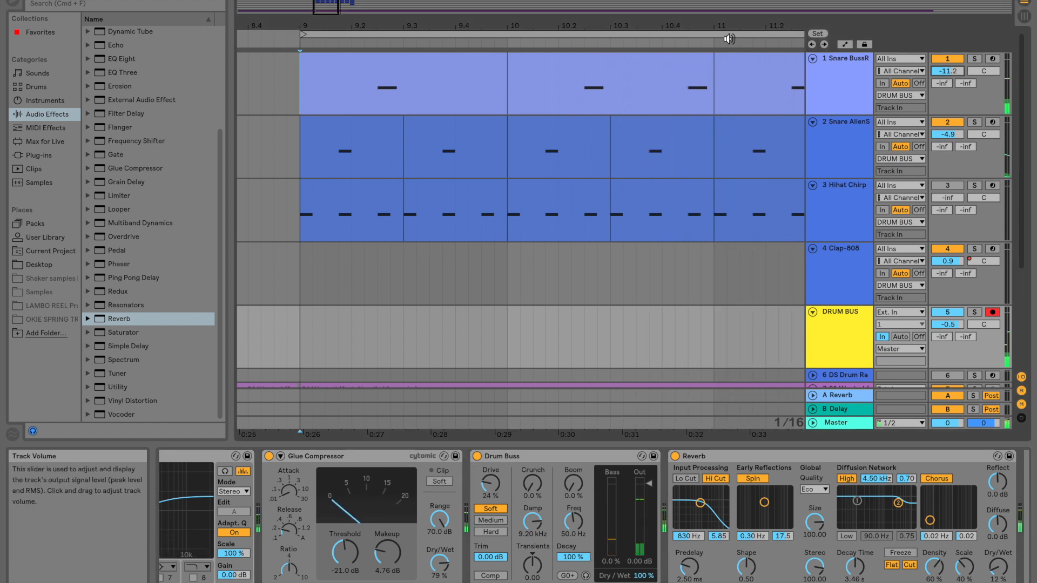
{"action": "left_click_drag", "start_coordinate": [711, 22], "coordinate": [527, 4]}
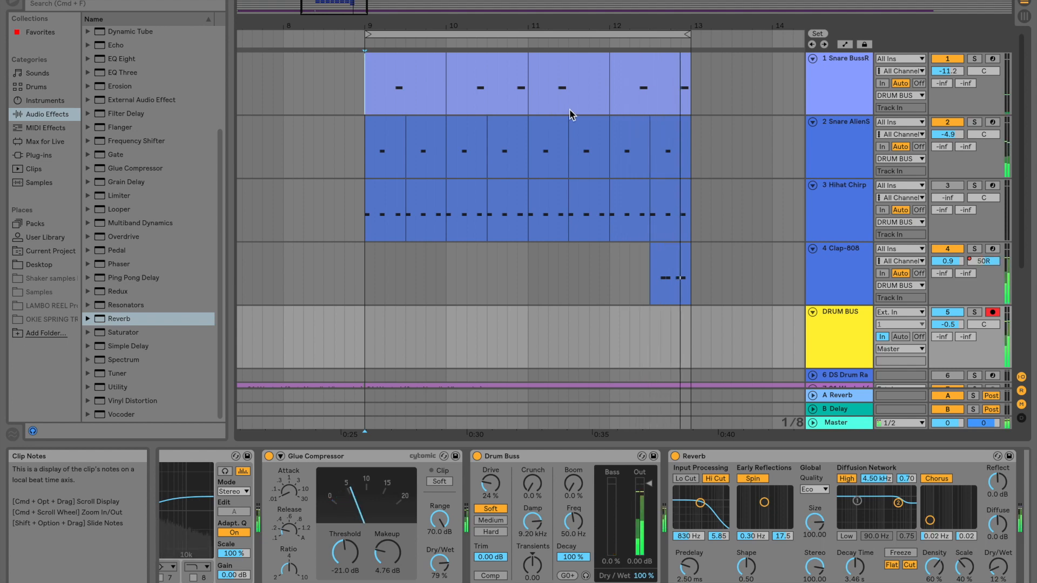
Open the Clap-808 MIDI clip before bar 13 and transpose its second note down to A#2
{"action": "scroll", "coordinate": [630, 201], "scroll_direction": "down", "scroll_amount": 4}
{"action": "left_click", "coordinate": [672, 146]}
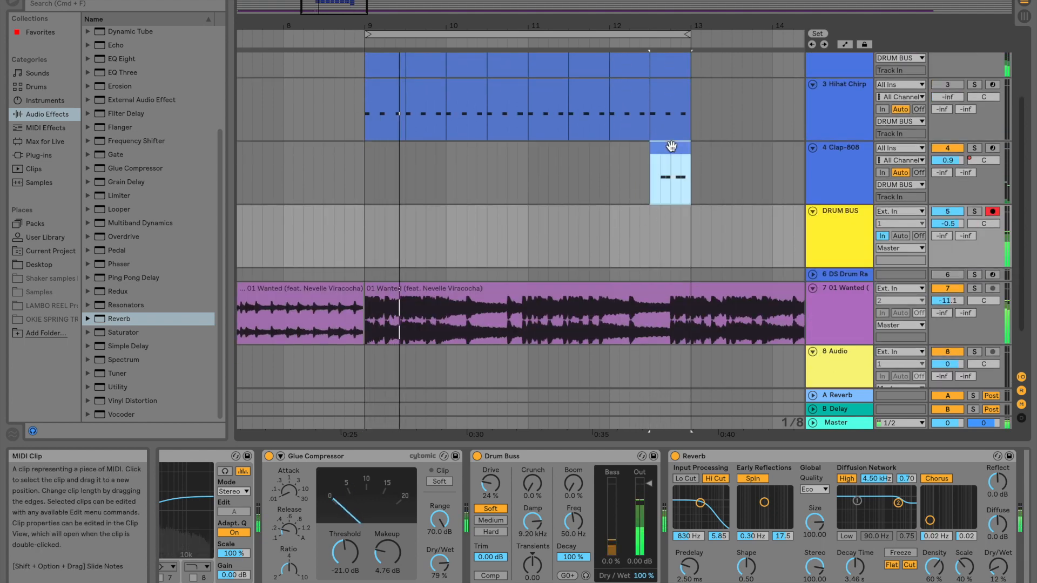
{"action": "double_click", "coordinate": [672, 146]}
{"action": "left_click", "coordinate": [665, 500]}
{"action": "key", "text": "Down"}
{"action": "key", "text": "Down"}
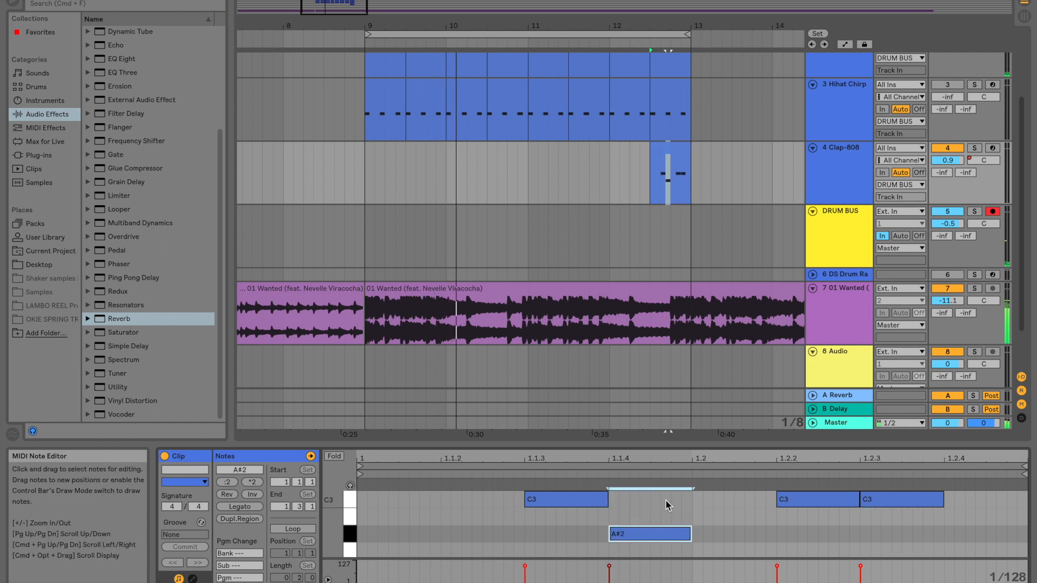
Transpose the third note of the Clap-808 clip down to G#2
{"action": "left_click", "coordinate": [792, 500]}
{"action": "key", "text": "Down"}
{"action": "key", "text": "Down"}
{"action": "key", "text": "Down"}
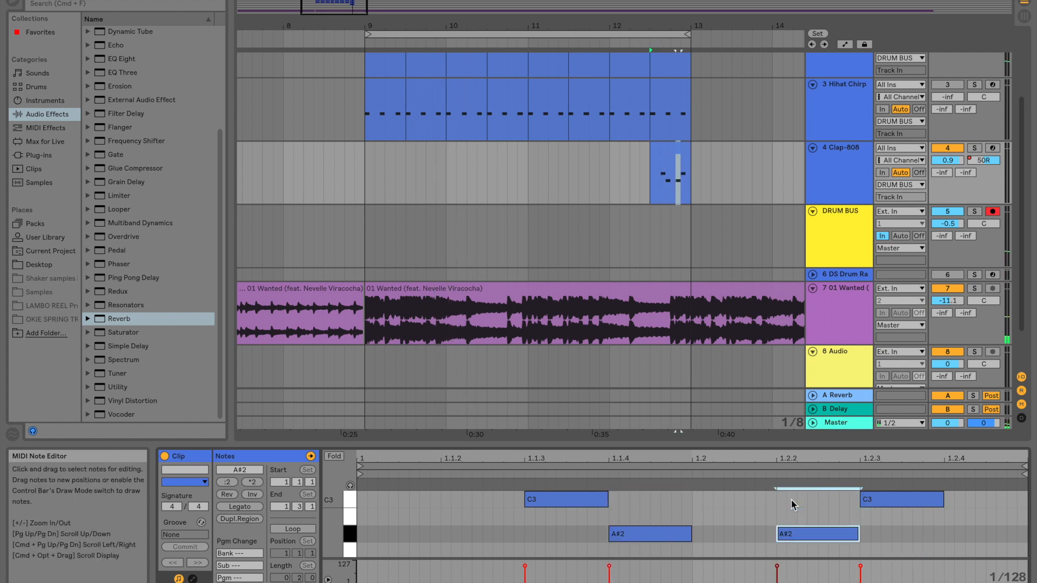
{"action": "key", "text": "Down"}
{"action": "scroll", "coordinate": [902, 546], "scroll_direction": "up", "scroll_amount": 3}
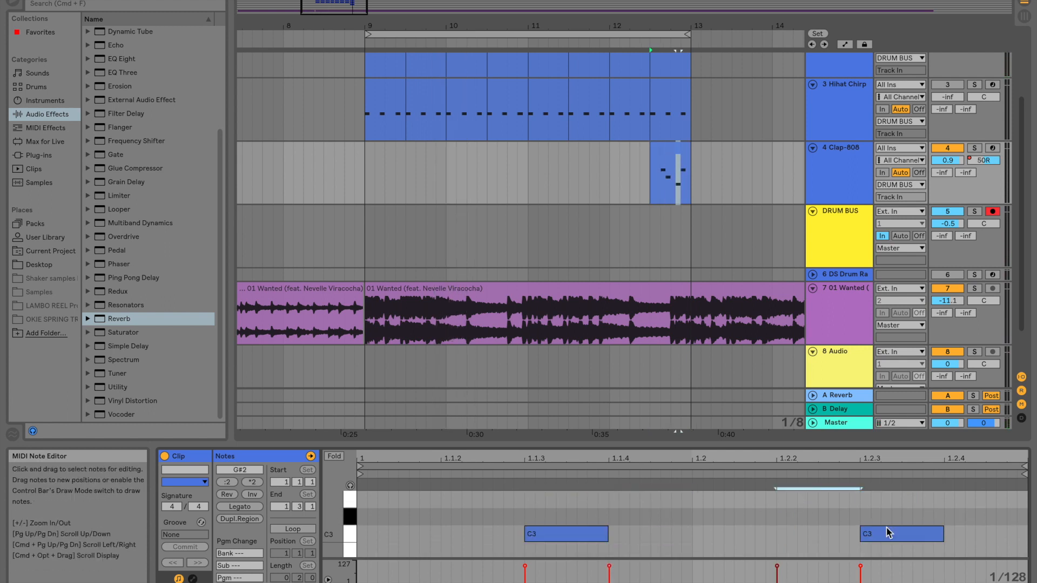
{"action": "scroll", "coordinate": [912, 526], "scroll_direction": "down", "scroll_amount": 3}
Transpose the last note of the Clap-808 clip down to G2
{"action": "left_click", "coordinate": [912, 516]}
{"action": "key", "text": "Down"}
{"action": "key", "text": "Down"}
{"action": "key", "text": "Down"}
{"action": "key", "text": "Down"}
{"action": "key", "text": "Down"}
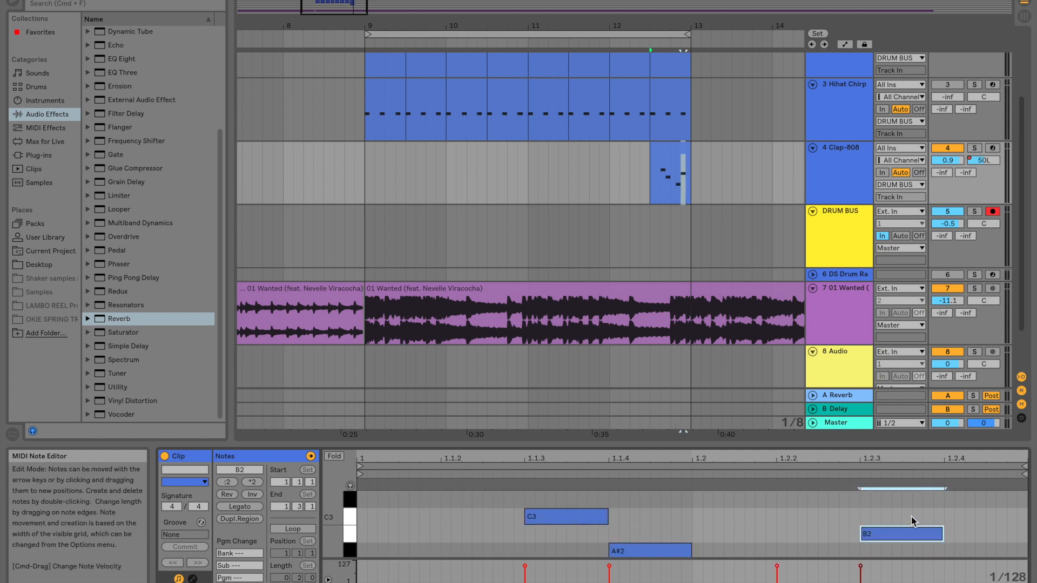
{"action": "scroll", "coordinate": [912, 517], "scroll_direction": "down", "scroll_amount": 1}
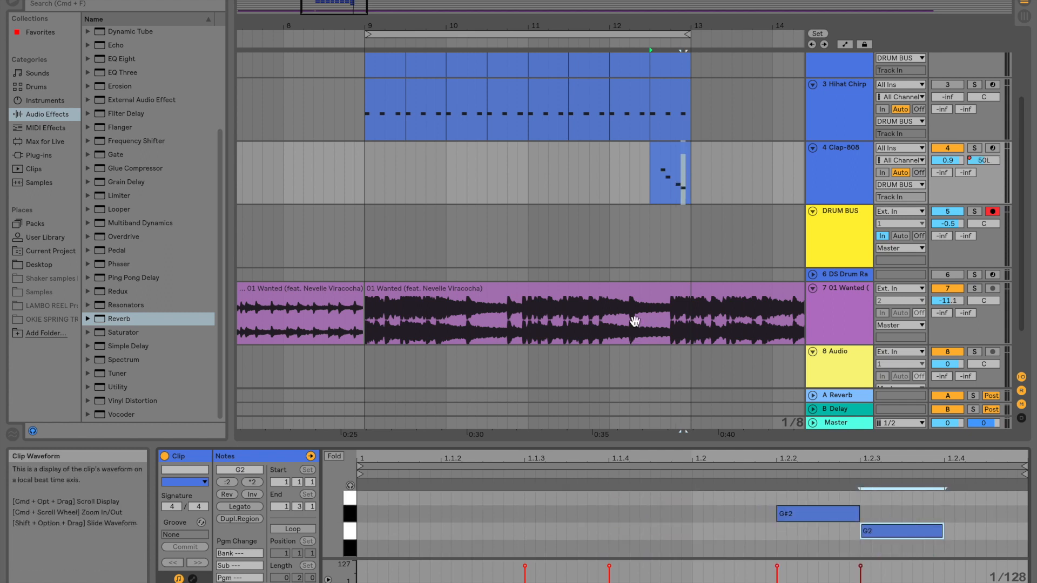
Play back the descending clap fill from the start of its clip, followed by the loop from bar 9
{"action": "left_click", "coordinate": [647, 189]}
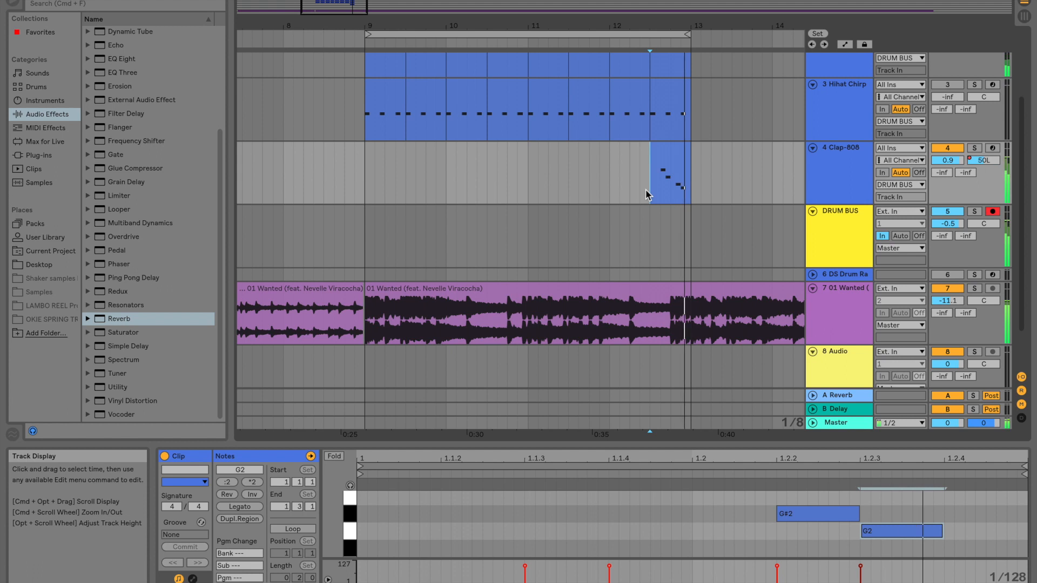
{"action": "left_click", "coordinate": [355, 167]}
{"action": "left_click", "coordinate": [368, 170]}
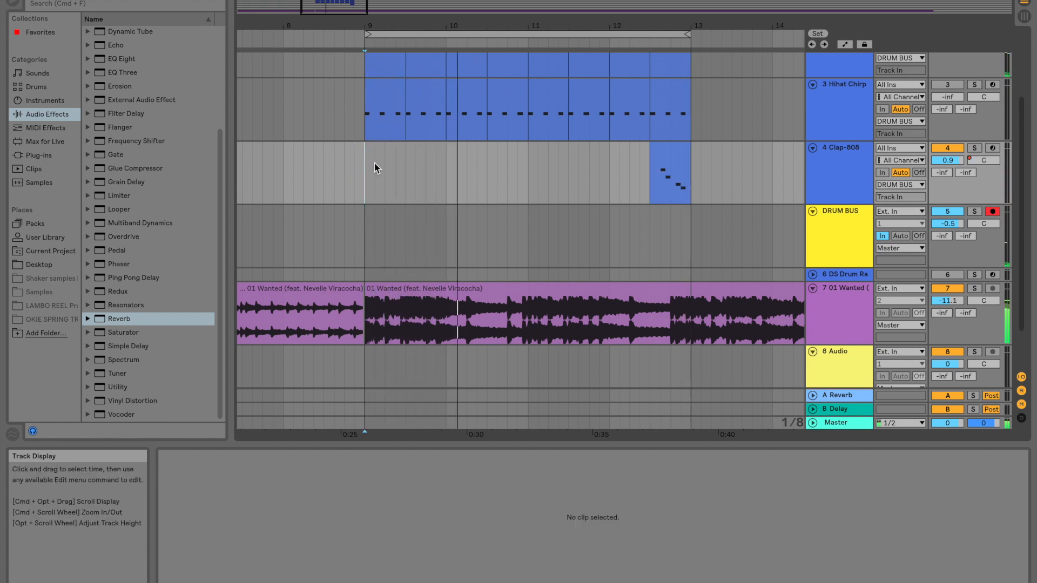
Delete the Snare AlienS clip spanning beats 10 to 10.3
{"action": "scroll", "coordinate": [429, 142], "scroll_direction": "up", "scroll_amount": 3}
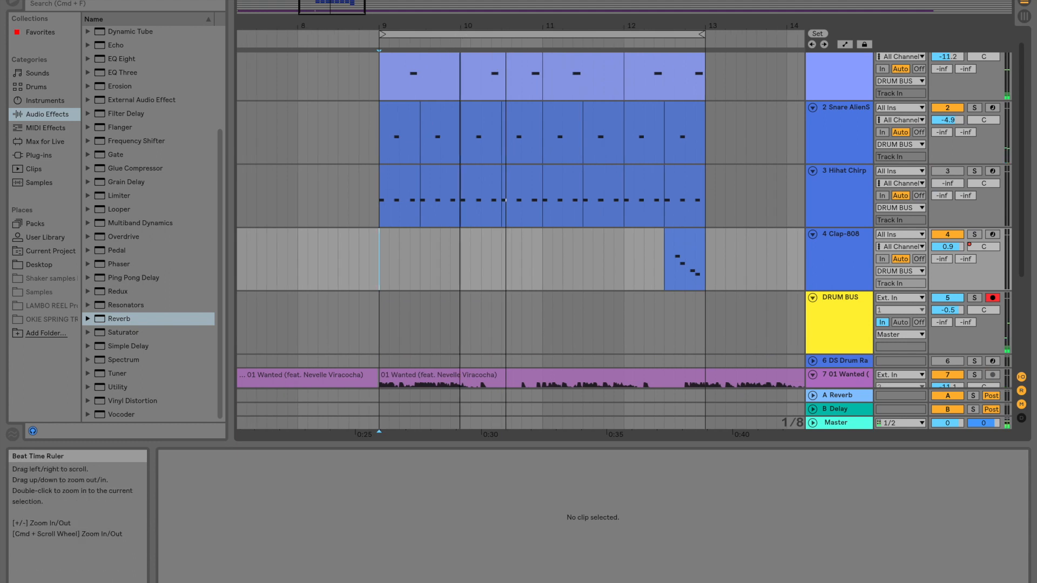
{"action": "left_click_drag", "start_coordinate": [459, 27], "coordinate": [469, 106]}
{"action": "scroll", "coordinate": [505, 119], "scroll_direction": "down", "scroll_amount": 5}
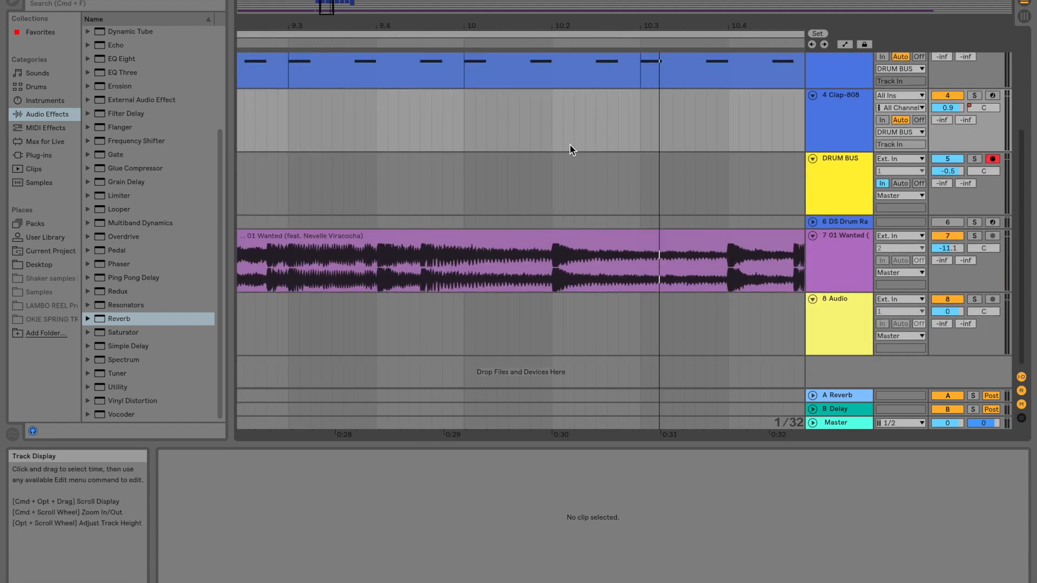
{"action": "scroll", "coordinate": [570, 156], "scroll_direction": "up", "scroll_amount": 6}
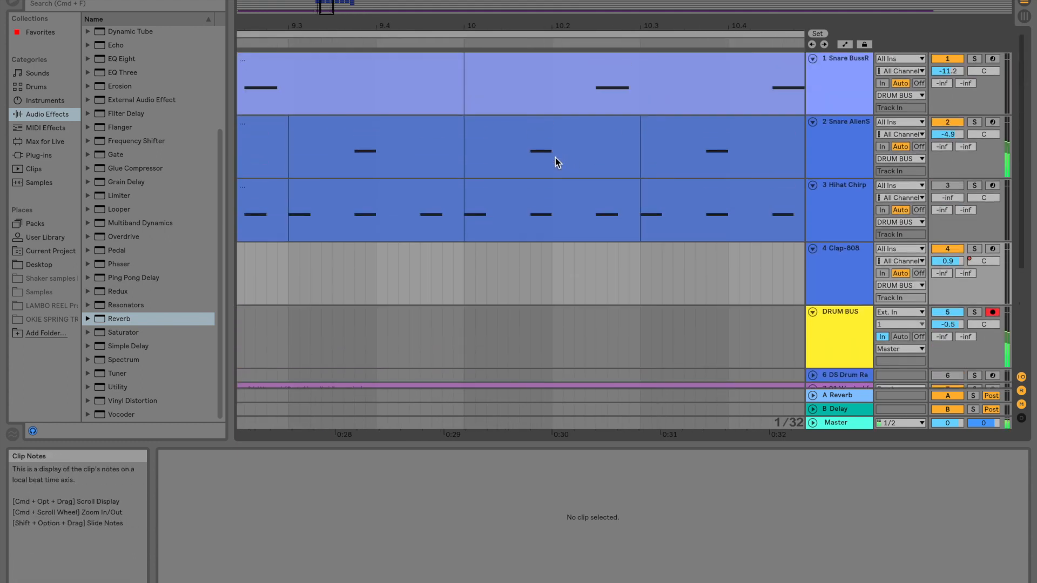
{"action": "left_click", "coordinate": [542, 126]}
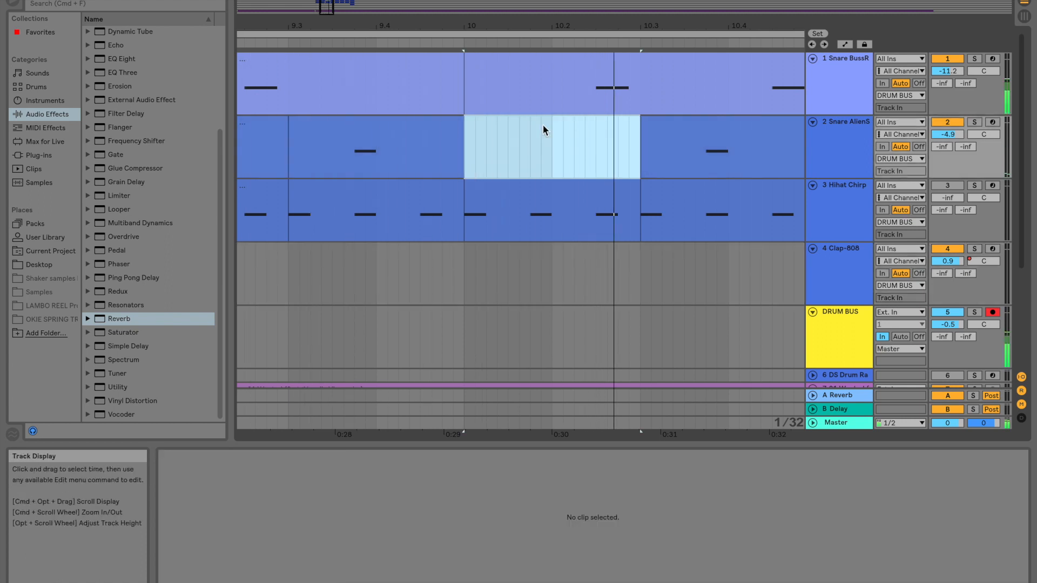
Turn on the sidechained Glue Compressor on the 01 Wanted track
{"action": "scroll", "coordinate": [543, 131], "scroll_direction": "right", "scroll_amount": 3}
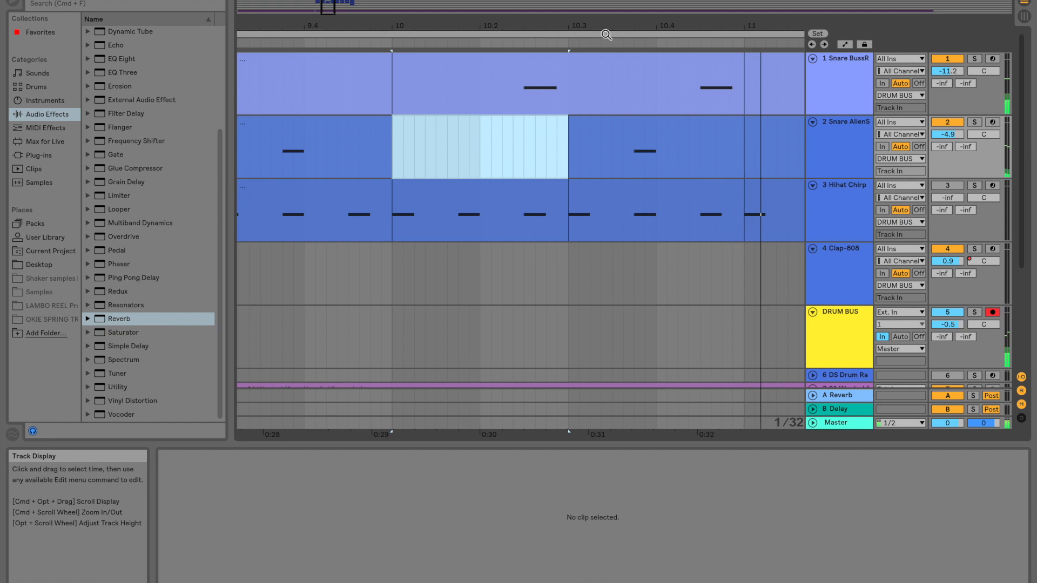
{"action": "left_click_drag", "start_coordinate": [607, 35], "coordinate": [606, 17]}
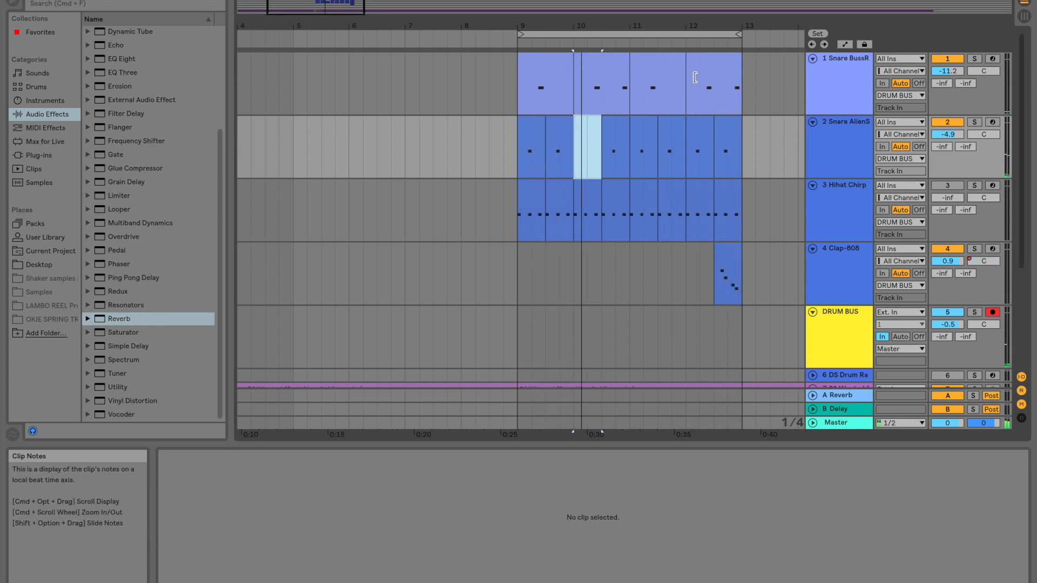
{"action": "left_click_drag", "start_coordinate": [596, 25], "coordinate": [596, 73]}
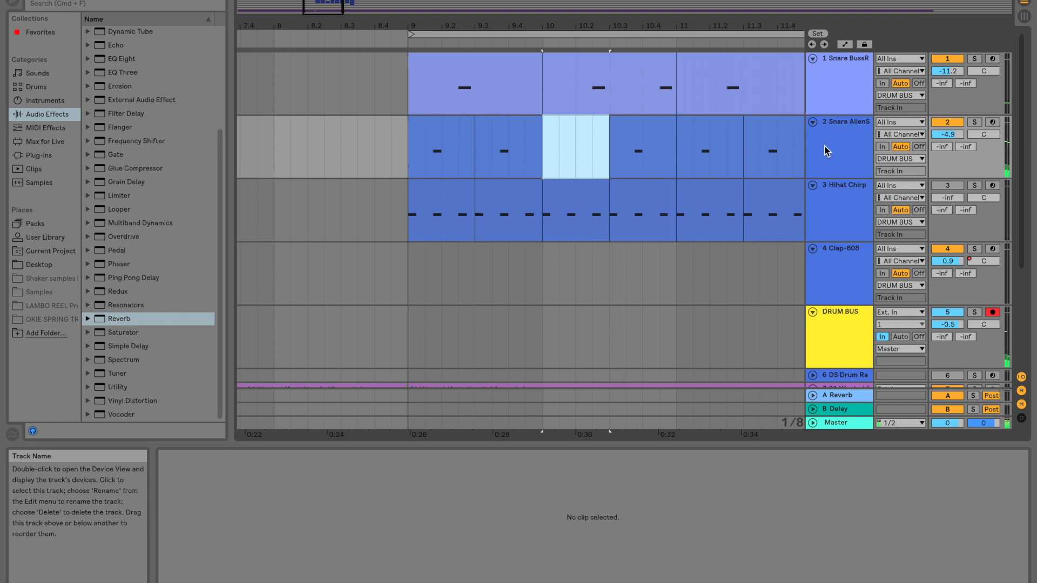
{"action": "scroll", "coordinate": [725, 176], "scroll_direction": "down", "scroll_amount": 5}
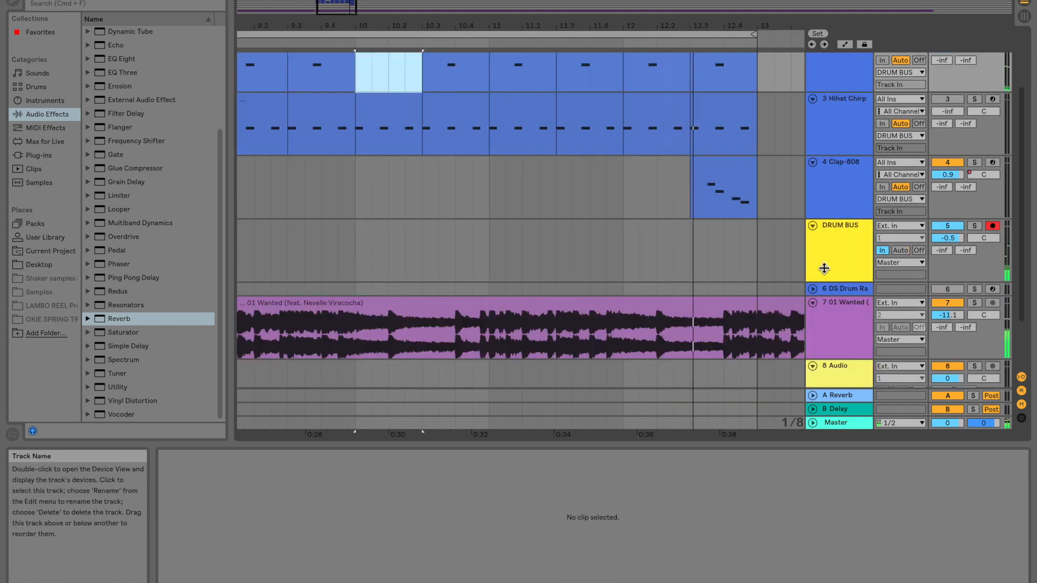
{"action": "left_click", "coordinate": [843, 325]}
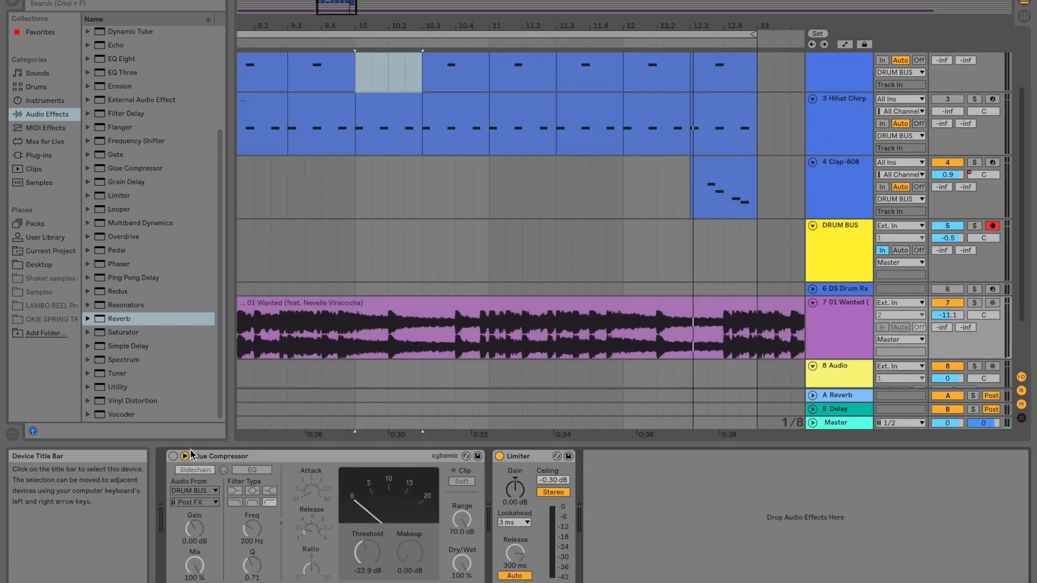
{"action": "left_click", "coordinate": [238, 457]}
{"action": "left_click", "coordinate": [173, 457]}
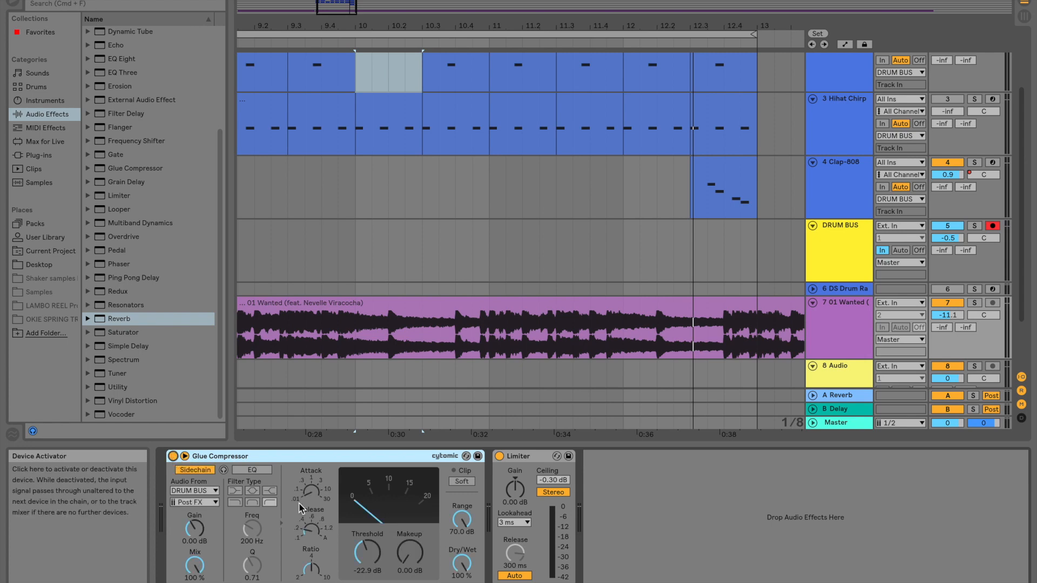
Examine the DRUM BUS effect chain and the Glue Compressor sidechain settings on the 01 Wanted track, alongside the drum clips
{"action": "scroll", "coordinate": [410, 276], "scroll_direction": "down", "scroll_amount": 1}
{"action": "left_click", "coordinate": [434, 238]}
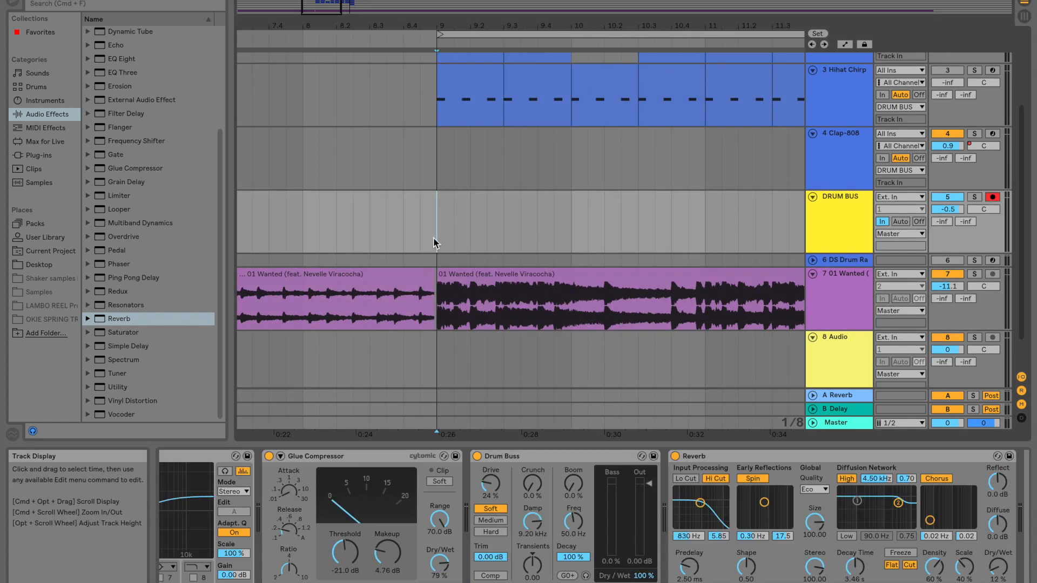
{"action": "left_click_drag", "start_coordinate": [457, 25], "coordinate": [457, 48]}
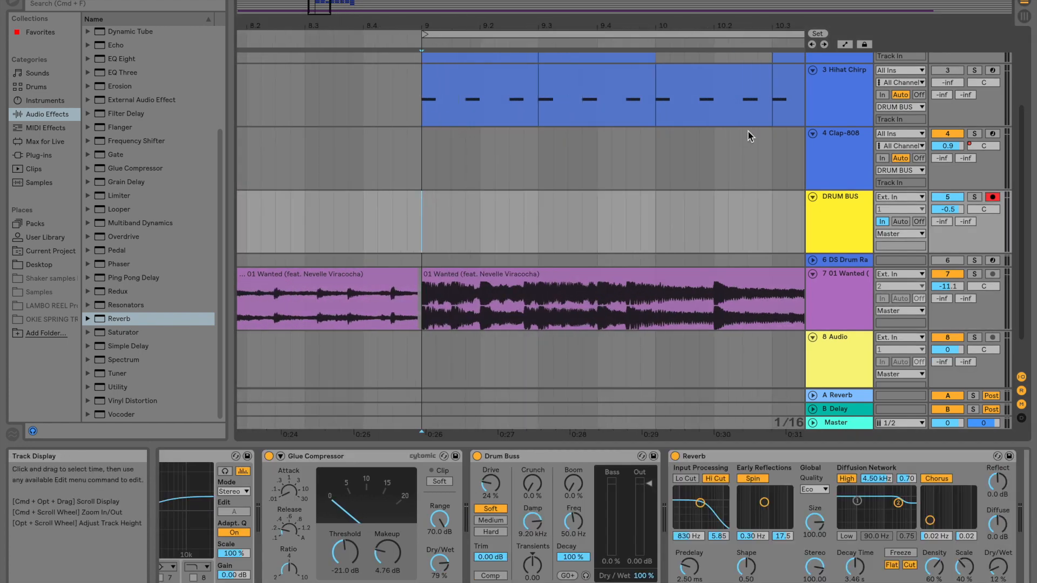
{"action": "scroll", "coordinate": [861, 101], "scroll_direction": "up", "scroll_amount": 4}
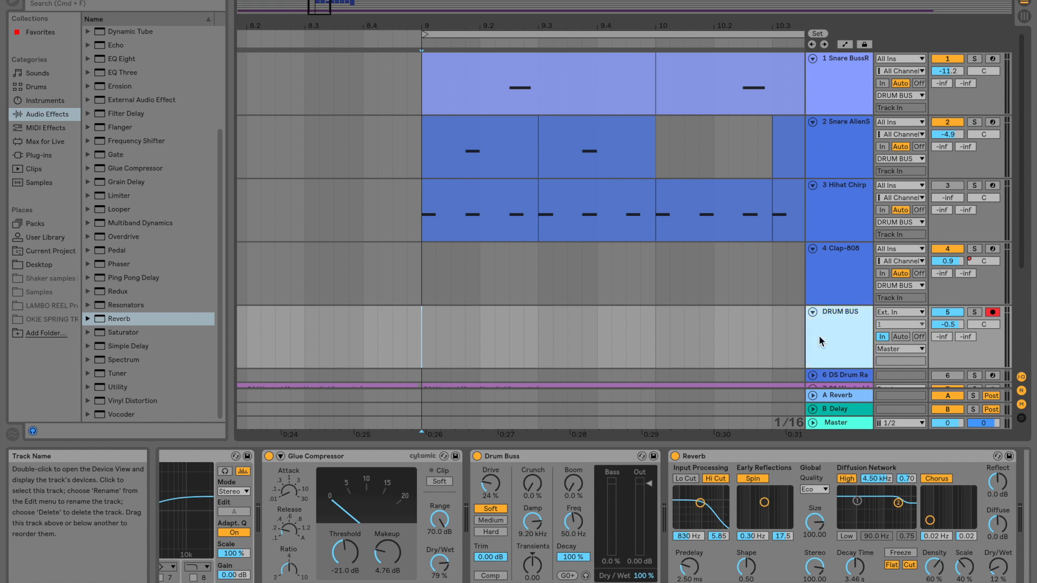
{"action": "scroll", "coordinate": [764, 337], "scroll_direction": "down", "scroll_amount": 5}
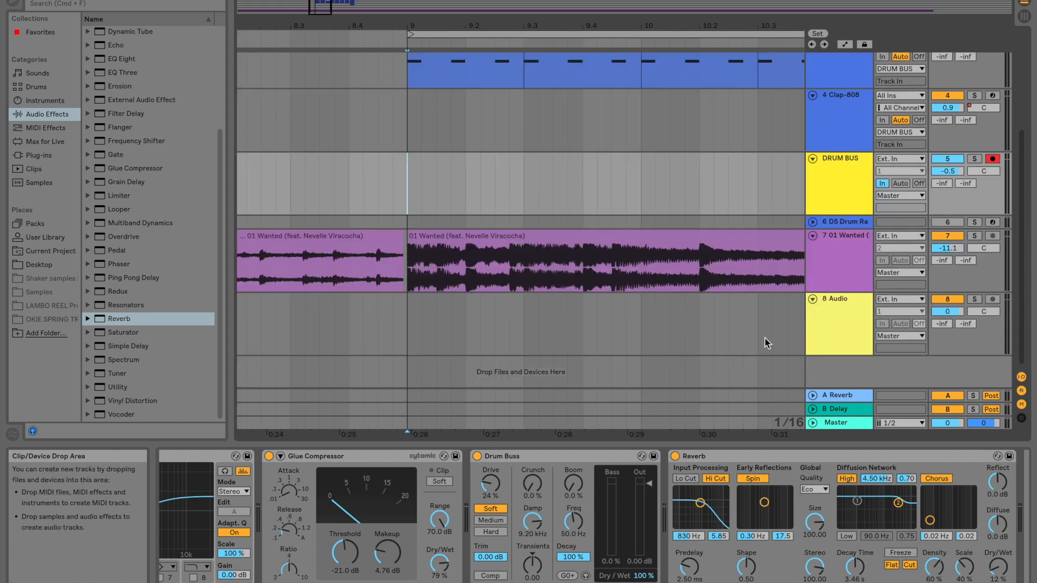
{"action": "left_click", "coordinate": [843, 240]}
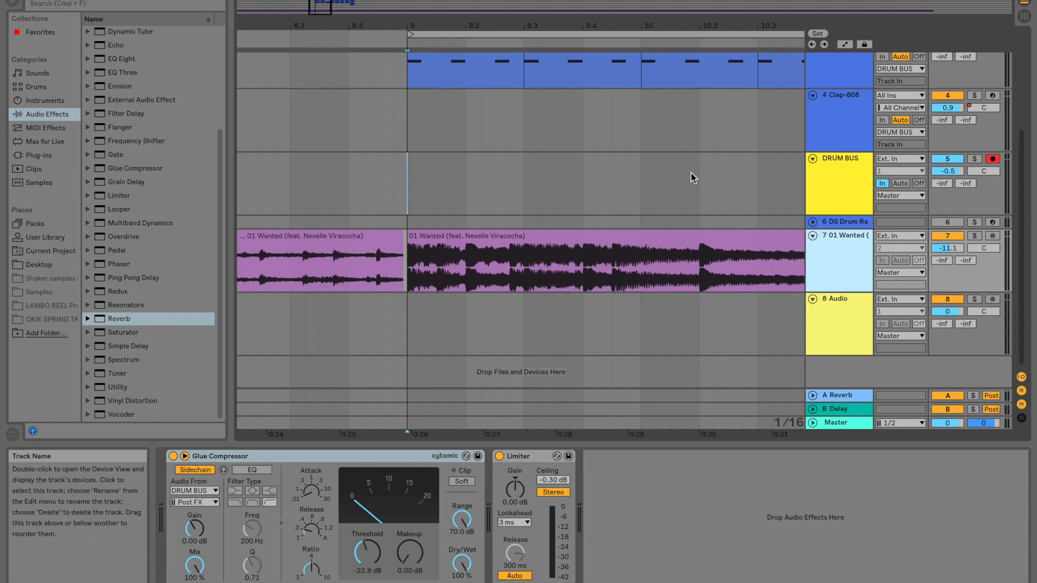
{"action": "scroll", "coordinate": [498, 155], "scroll_direction": "up", "scroll_amount": 5}
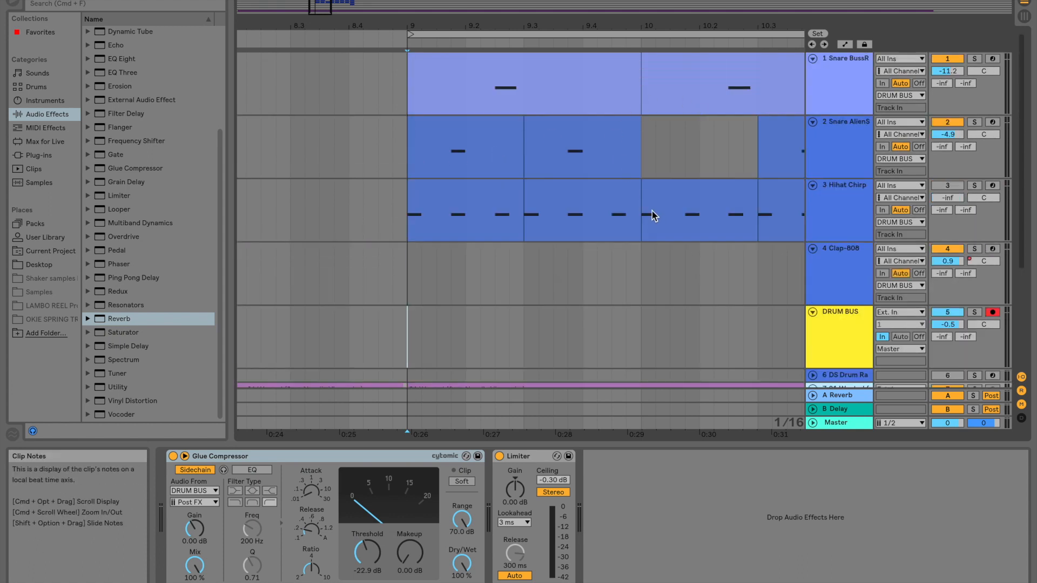
{"action": "scroll", "coordinate": [732, 279], "scroll_direction": "down", "scroll_amount": 4}
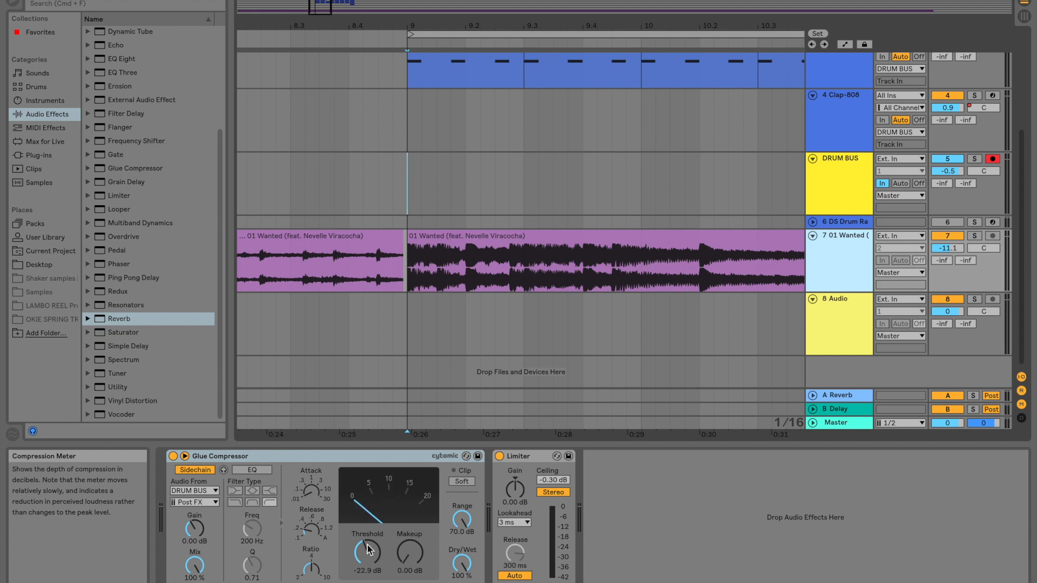
Play back the arrangement from bar 9 with the 01 Wanted track's Glue Compressor meter in view
{"action": "left_click", "coordinate": [409, 224]}
{"action": "key", "text": "plus"}
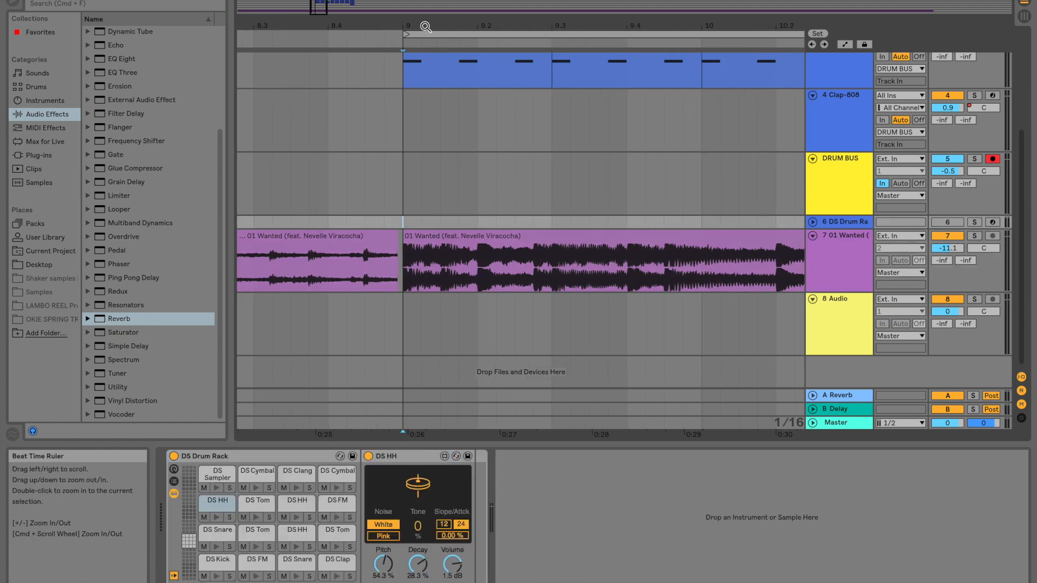
{"action": "left_click", "coordinate": [826, 230]}
{"action": "key", "text": "space"}
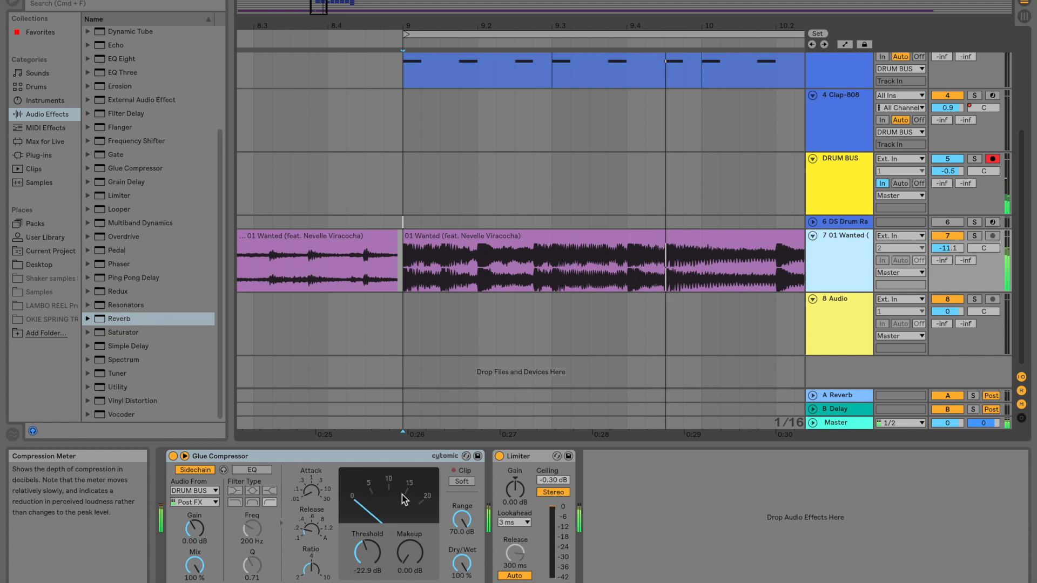
Extend the start of the 01 Wanted clip at bar 9 back to beat 8.4, closing the gap before it
{"action": "left_click_drag", "start_coordinate": [404, 239], "coordinate": [330, 241]}
{"action": "left_click_drag", "start_coordinate": [361, 28], "coordinate": [448, 233]}
{"action": "left_click", "coordinate": [368, 552]}
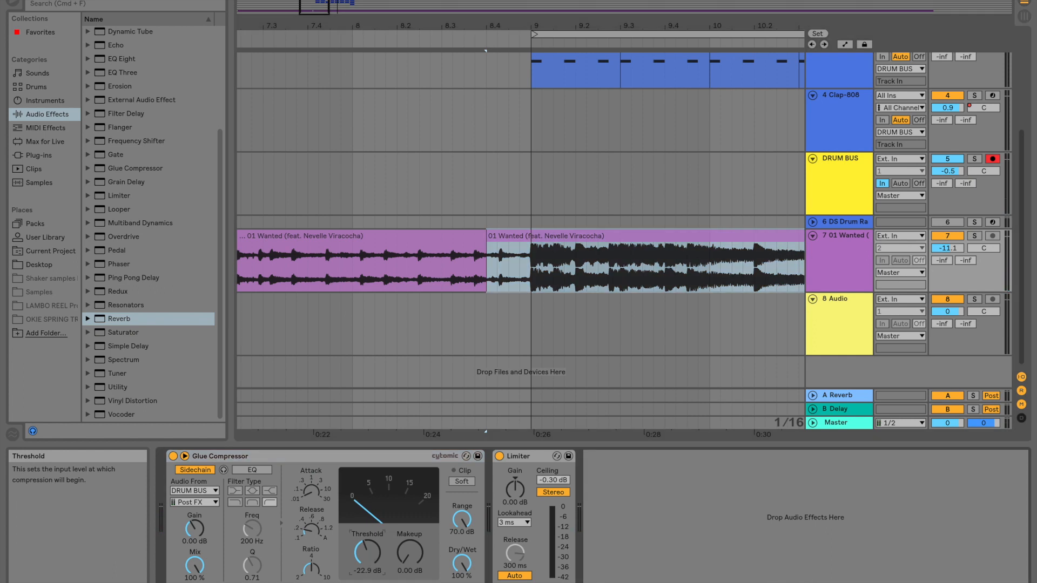
During playback from bar 9, set the 01 Wanted Glue Compressor's threshold to -23.8 dB and its Dry/Wet to 81%
{"action": "left_click", "coordinate": [534, 221]}
{"action": "key", "text": "space"}
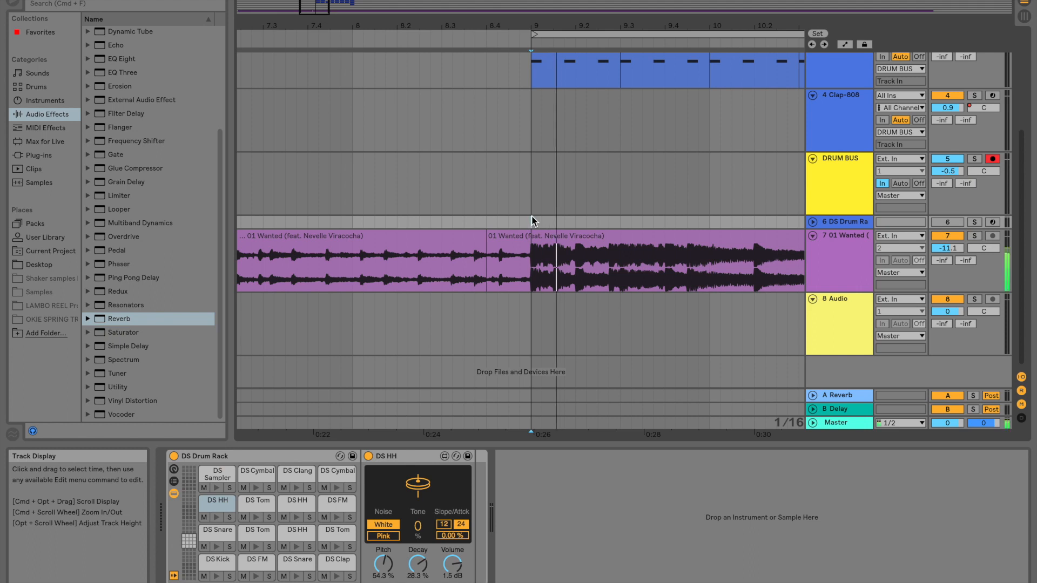
{"action": "left_click", "coordinate": [844, 251]}
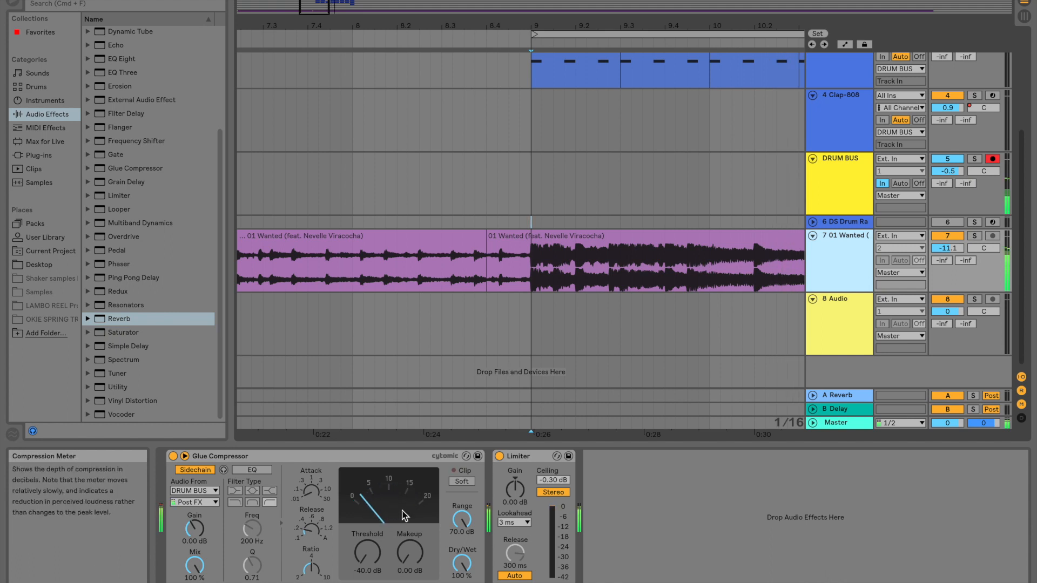
{"action": "left_click_drag", "start_coordinate": [371, 552], "coordinate": [372, 545]}
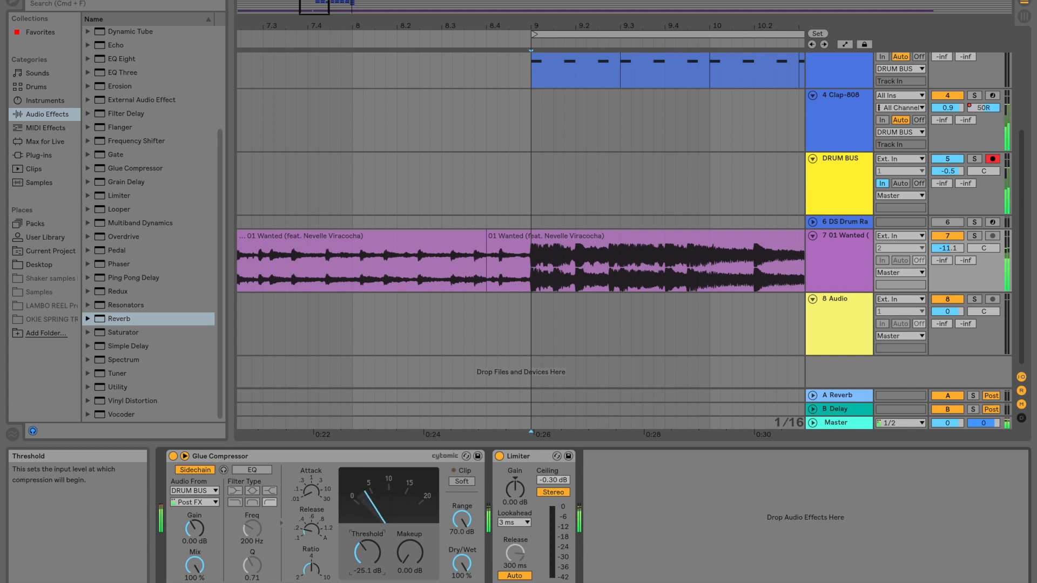
{"action": "left_click_drag", "start_coordinate": [372, 553], "coordinate": [372, 550]}
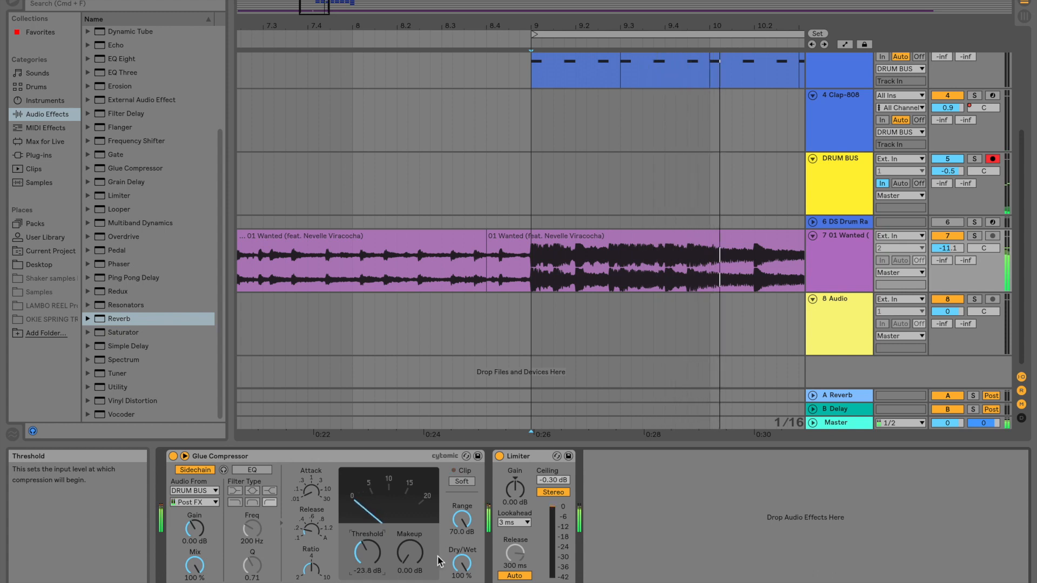
{"action": "left_click_drag", "start_coordinate": [466, 565], "coordinate": [466, 569]}
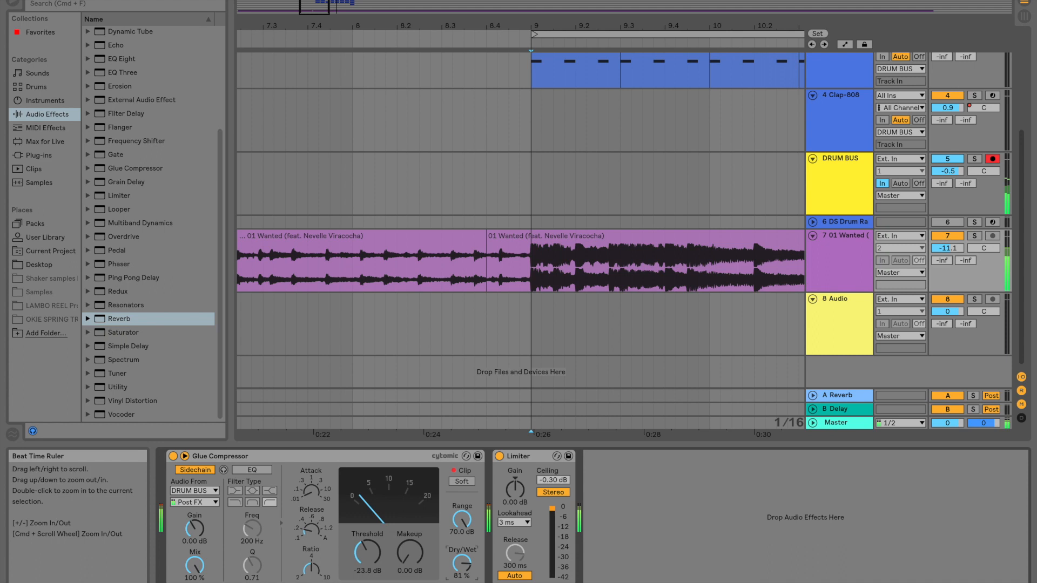
Extend the start of the second 01 Wanted clip back to beat 6.3 and delete the clip before it
{"action": "left_click_drag", "start_coordinate": [391, 28], "coordinate": [494, 27]}
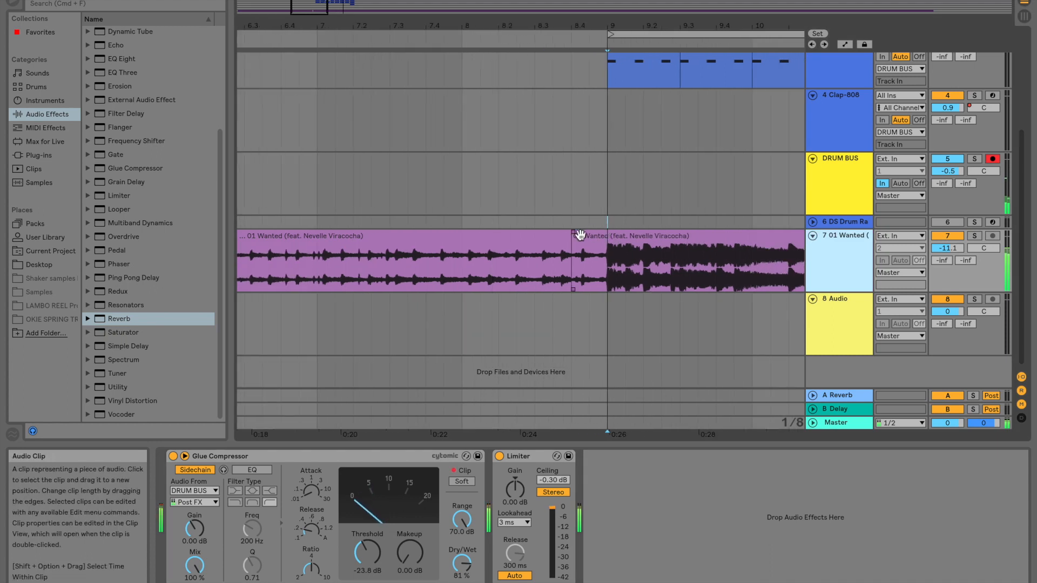
{"action": "left_click_drag", "start_coordinate": [577, 242], "coordinate": [244, 223]}
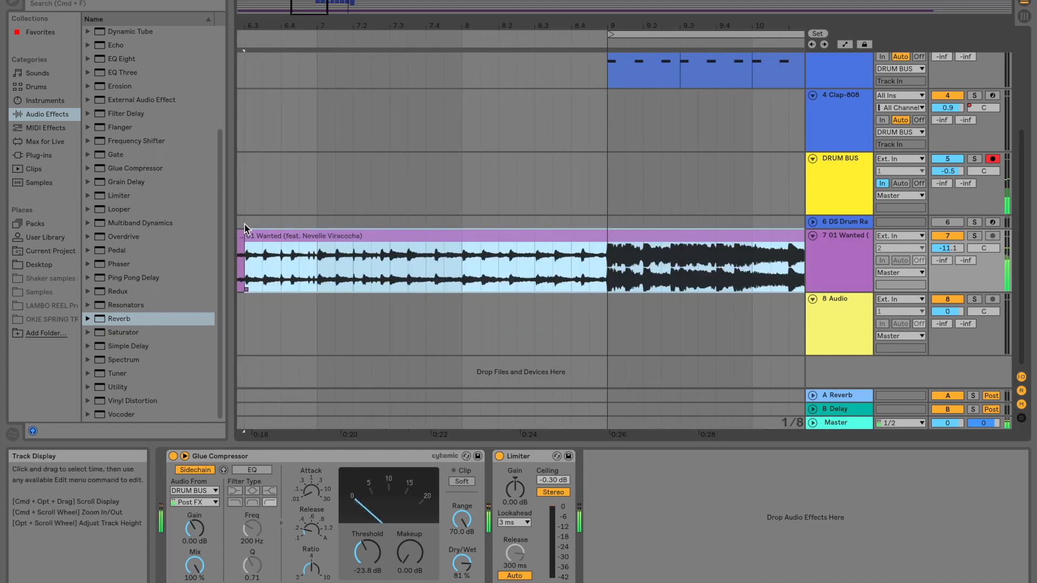
{"action": "scroll", "coordinate": [245, 223], "scroll_direction": "left", "scroll_amount": 5}
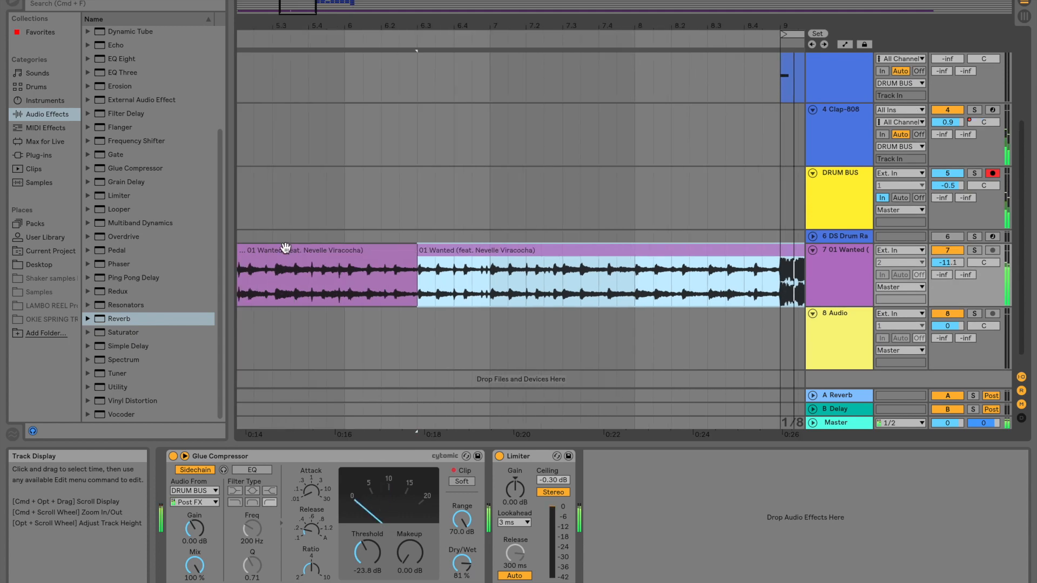
{"action": "left_click", "coordinate": [285, 249]}
{"action": "key", "text": "Delete"}
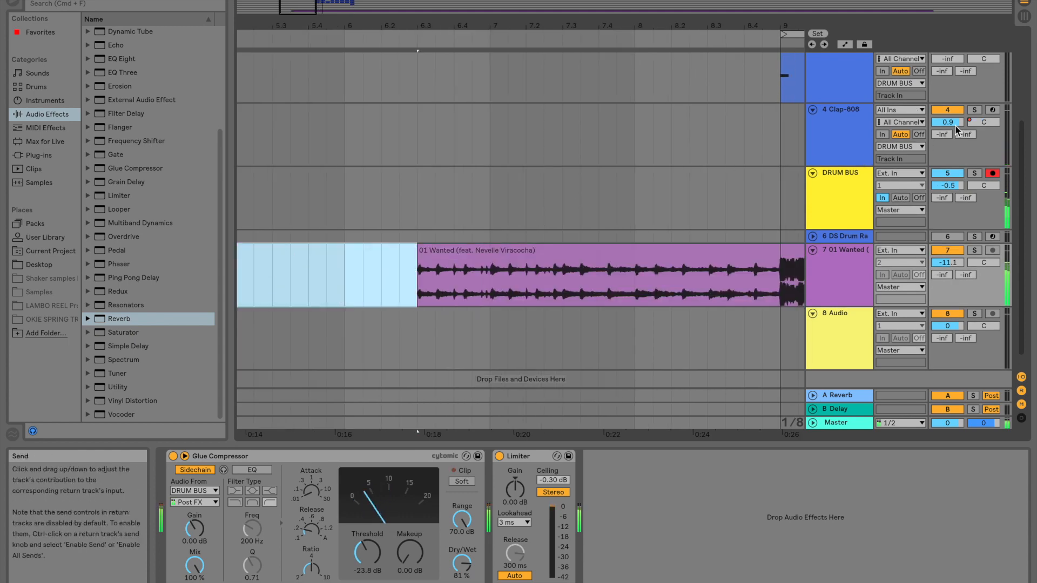
Lower the Clap-808 track volume to -7.2 dB while listening to the loop from bar 9
{"action": "left_click_drag", "start_coordinate": [953, 123], "coordinate": [953, 134]}
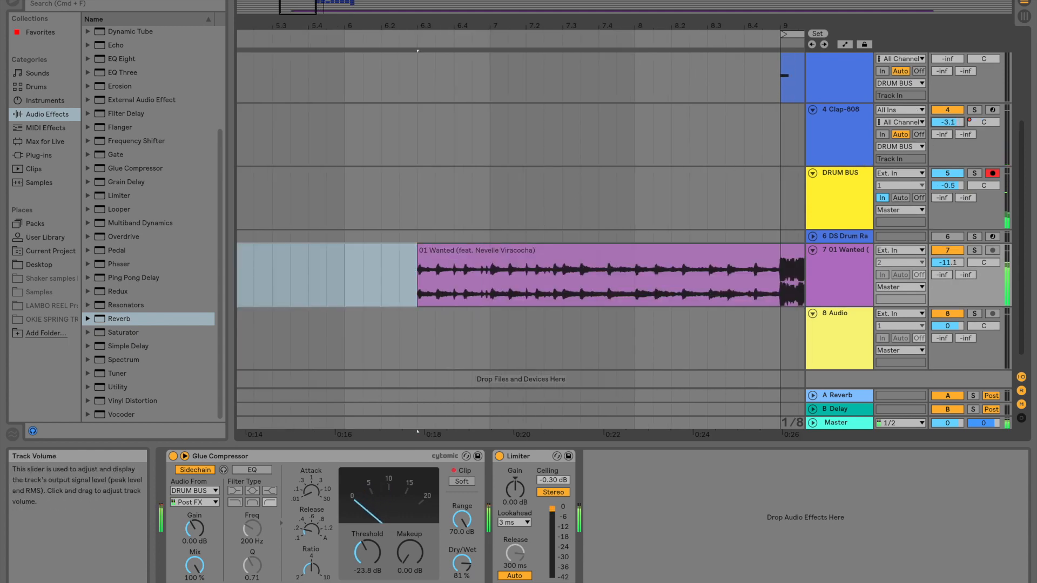
{"action": "left_click", "coordinate": [694, 204]}
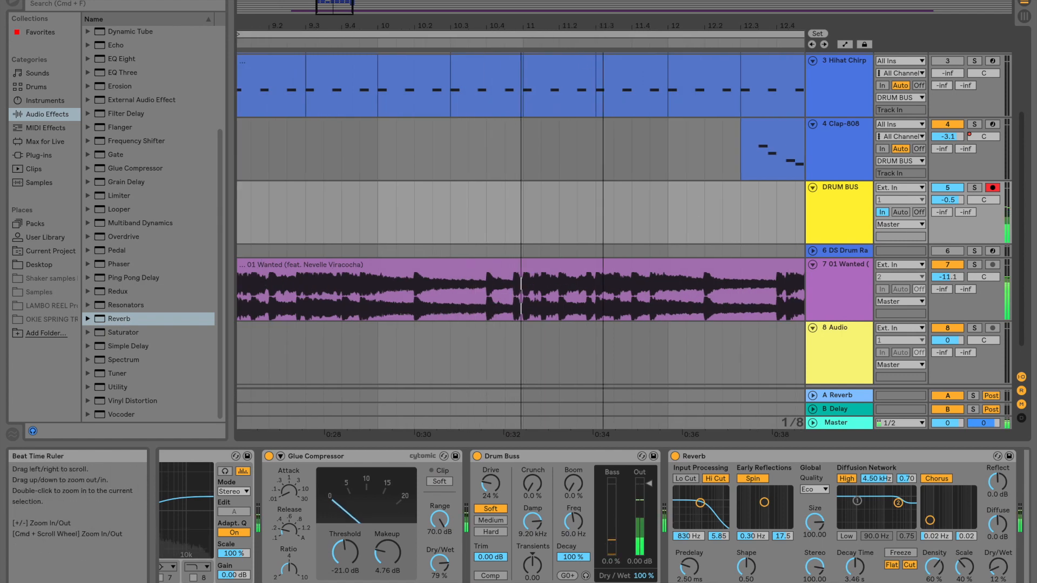
{"action": "left_click_drag", "start_coordinate": [590, 26], "coordinate": [519, 4]}
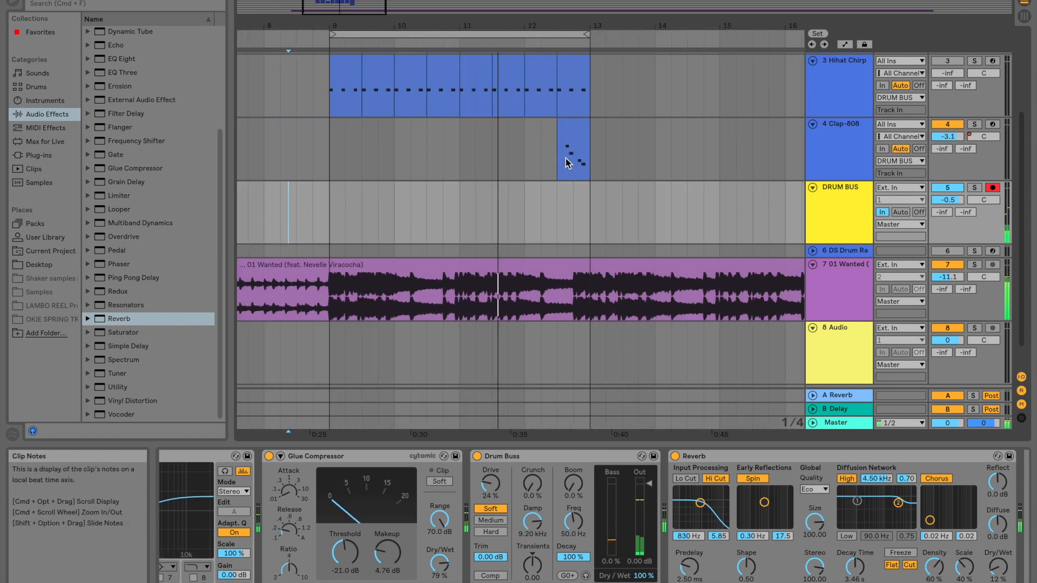
{"action": "scroll", "coordinate": [561, 192], "scroll_direction": "up", "scroll_amount": 5}
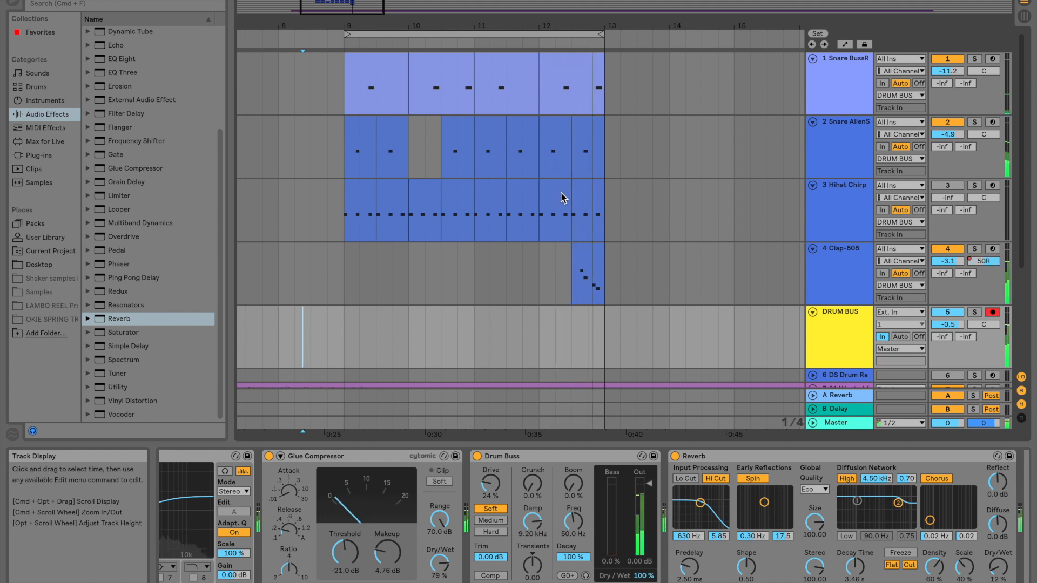
{"action": "scroll", "coordinate": [562, 198], "scroll_direction": "down", "scroll_amount": 3}
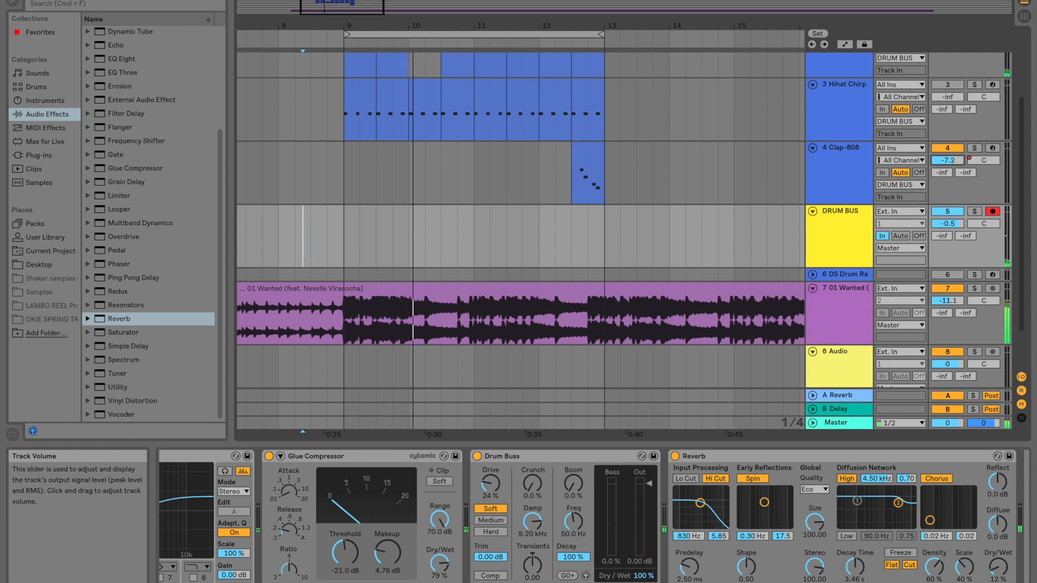
{"action": "scroll", "coordinate": [728, 193], "scroll_direction": "down", "scroll_amount": 2}
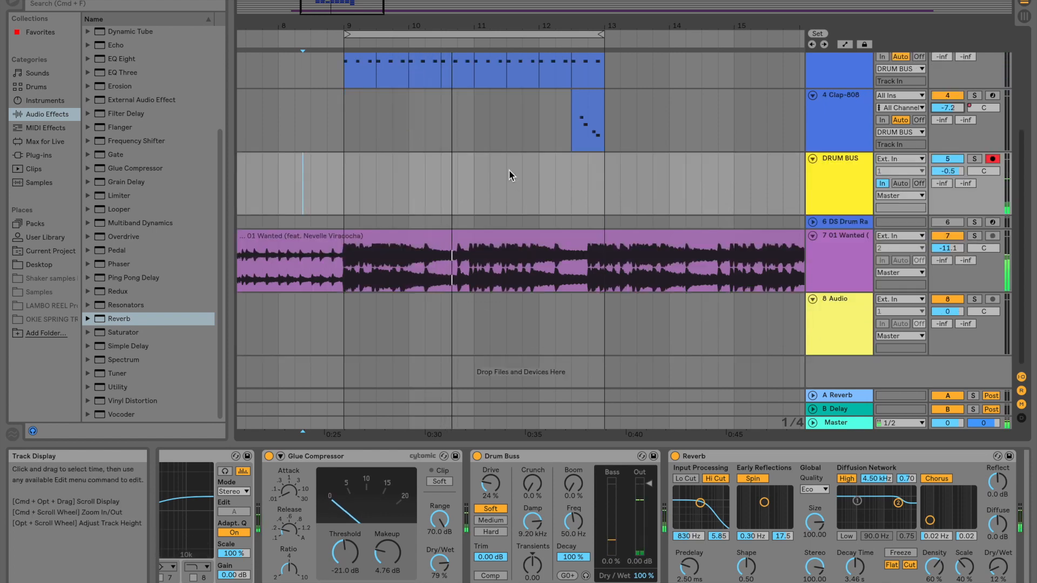
Examine the snare, hi-hat and clap note patterns across the loop from bar 9 to bar 13
{"action": "left_click_drag", "start_coordinate": [426, 27], "coordinate": [443, 66]}
{"action": "scroll", "coordinate": [443, 66], "scroll_direction": "up", "scroll_amount": 5}
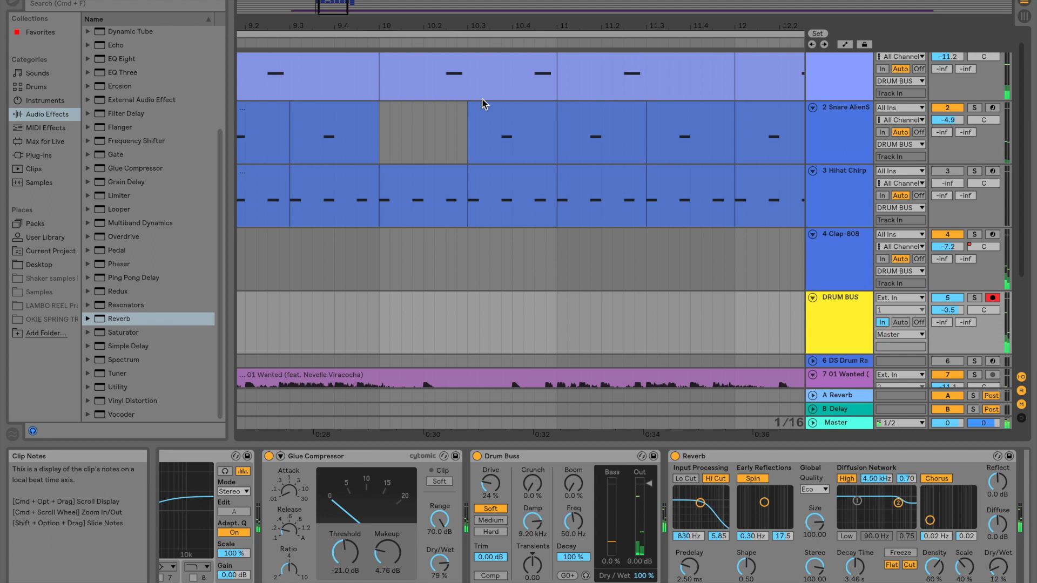
{"action": "scroll", "coordinate": [491, 141], "scroll_direction": "down", "scroll_amount": 5}
{"action": "left_click_drag", "start_coordinate": [490, 28], "coordinate": [490, 11]}
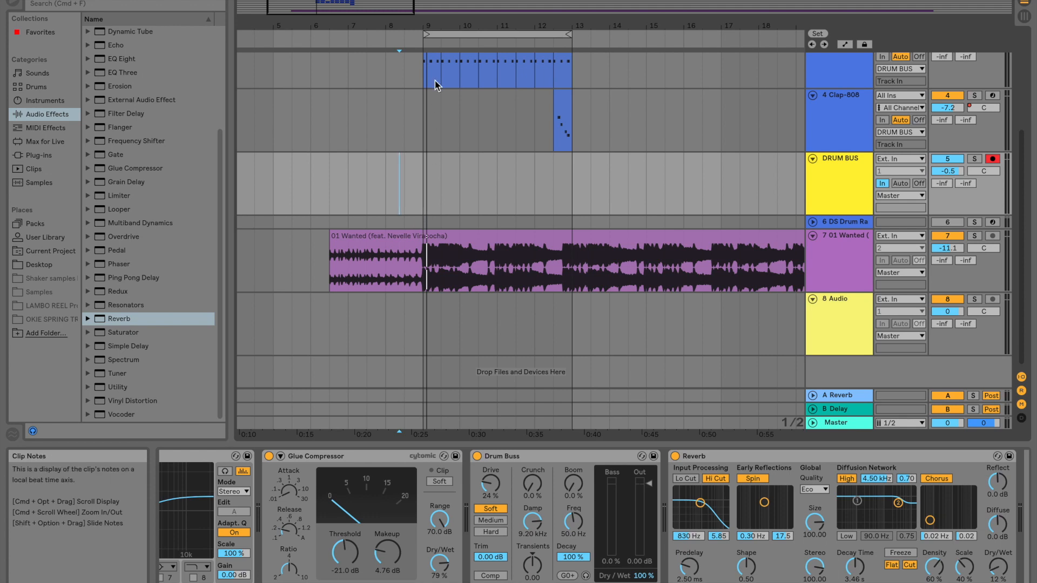
{"action": "scroll", "coordinate": [436, 86], "scroll_direction": "up", "scroll_amount": 5}
{"action": "left_click_drag", "start_coordinate": [453, 21], "coordinate": [437, 69]}
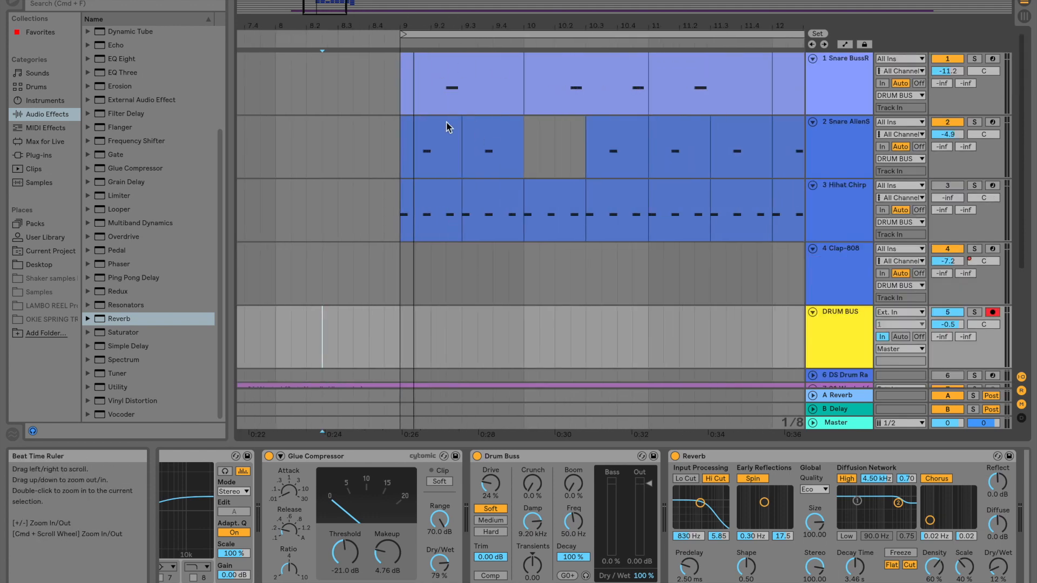
{"action": "left_click", "coordinate": [503, 135]}
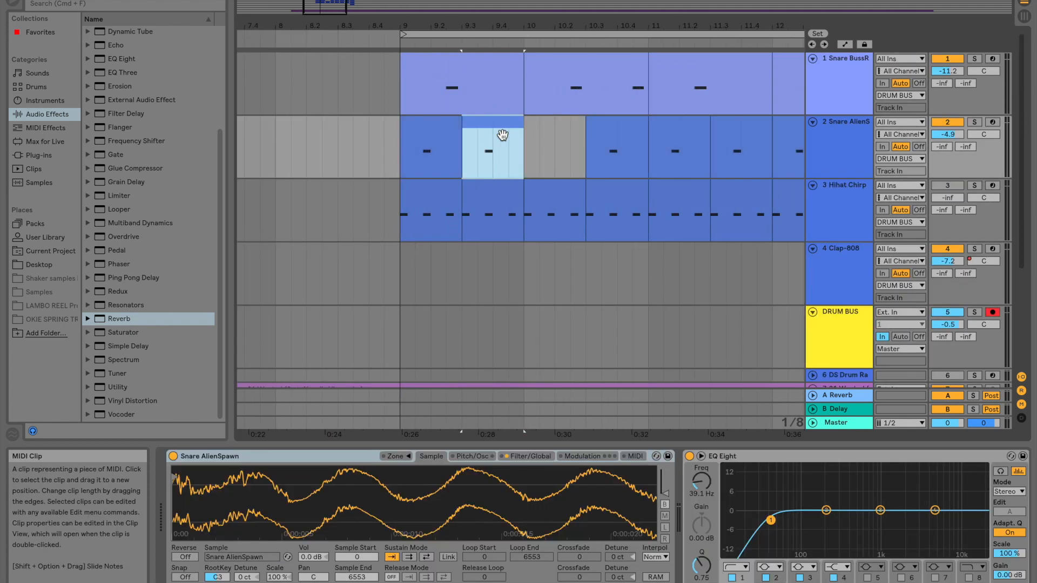
{"action": "scroll", "coordinate": [502, 135], "scroll_direction": "right", "scroll_amount": 4}
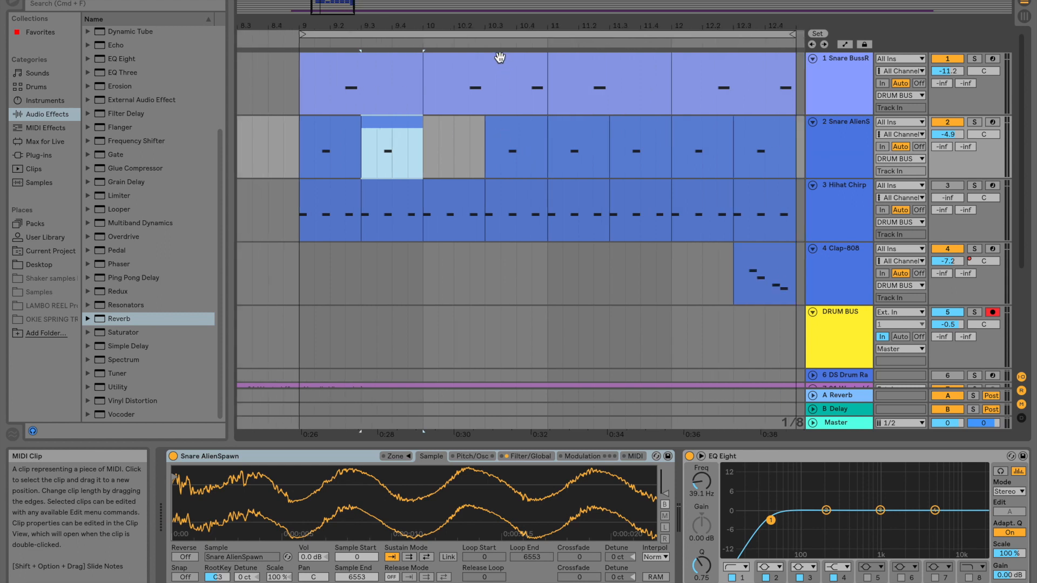
{"action": "left_click_drag", "start_coordinate": [493, 26], "coordinate": [466, 26]}
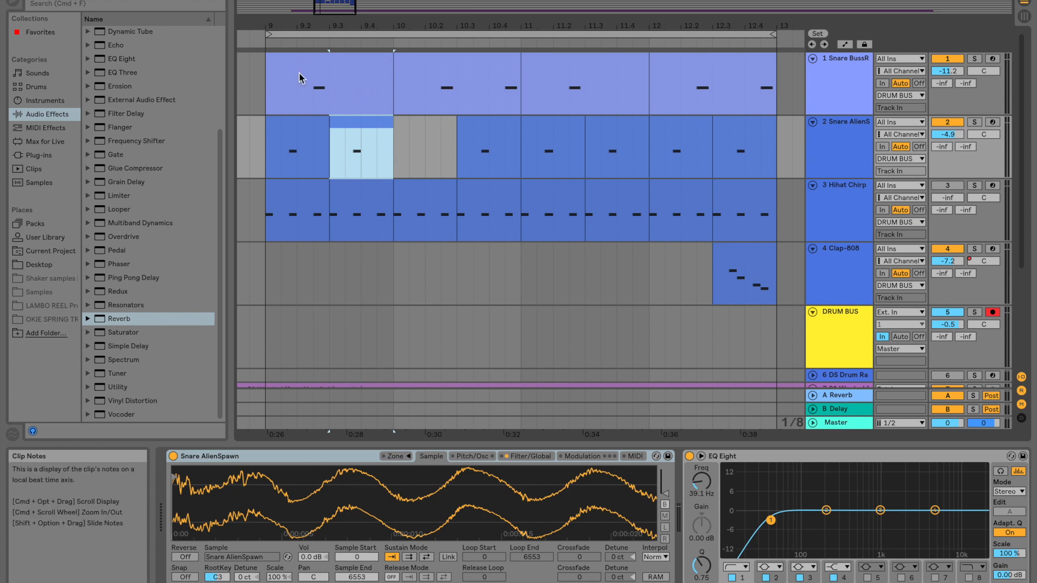
{"action": "scroll", "coordinate": [437, 172], "scroll_direction": "down", "scroll_amount": 8}
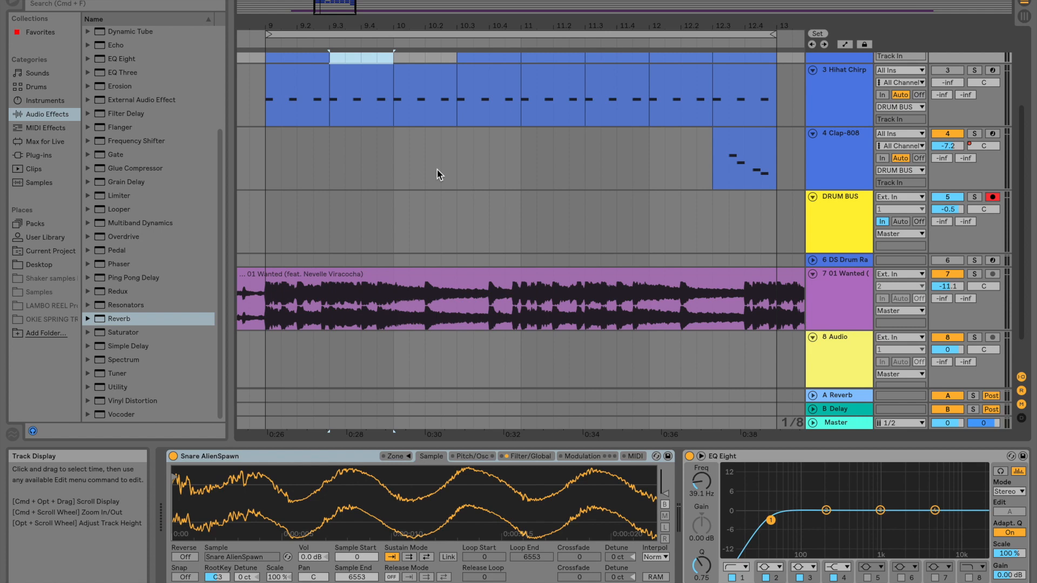
Play the Clap-808 fill from beat 12.3 and return the playback position to bar 9
{"action": "left_click_drag", "start_coordinate": [460, 25], "coordinate": [460, 8]}
{"action": "left_click", "coordinate": [556, 162]}
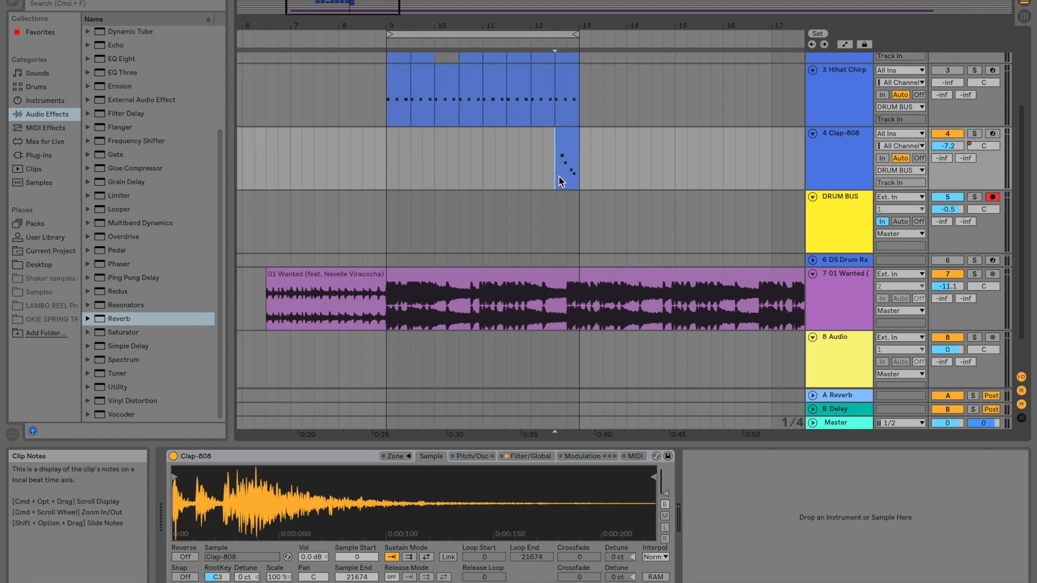
{"action": "key", "text": "space"}
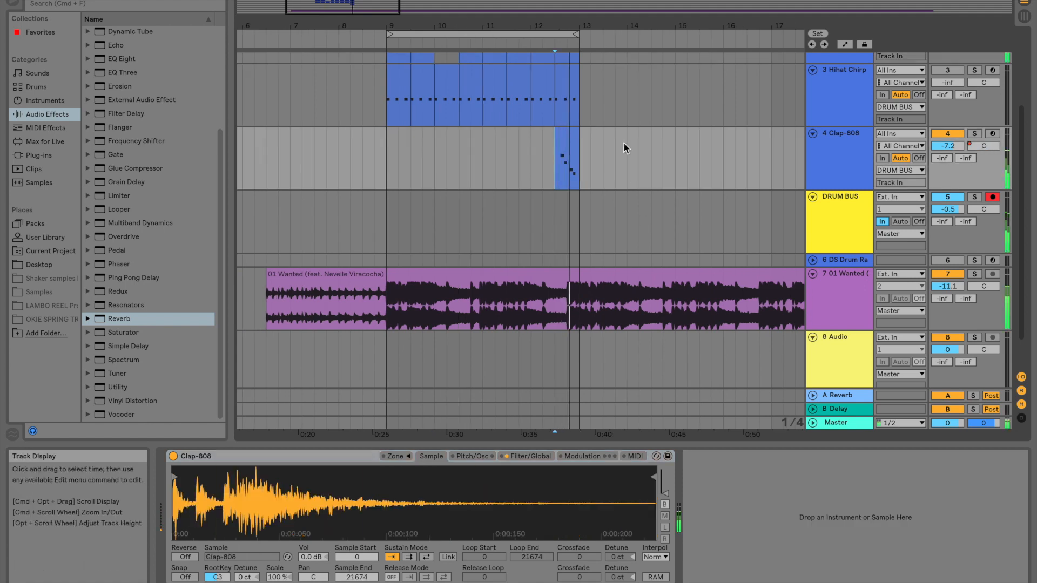
{"action": "left_click", "coordinate": [383, 208]}
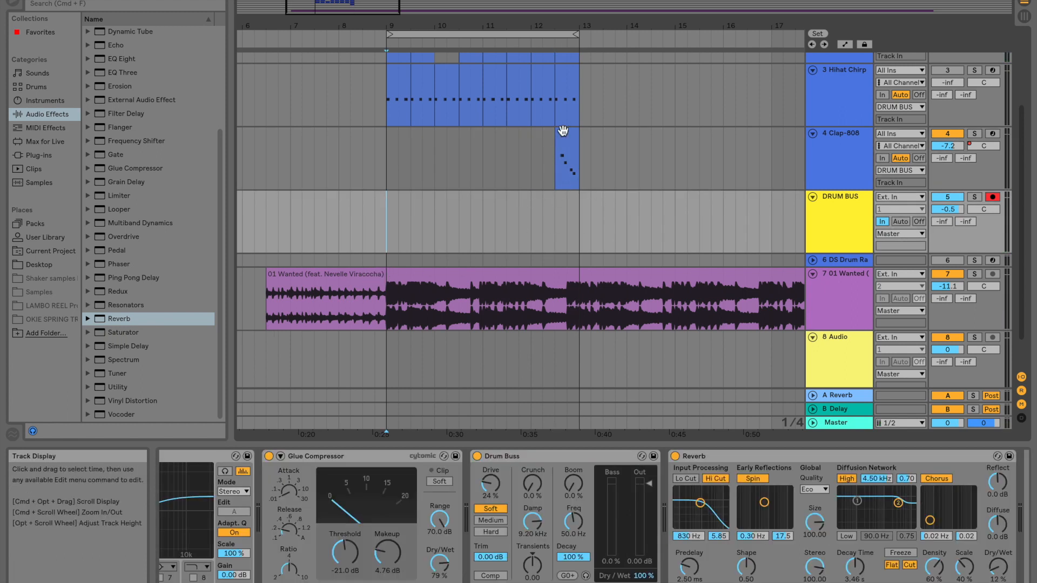
Open the 01 Wanted clip's sample and inspect its warp markers from bar 9 onward
{"action": "left_click", "coordinate": [529, 275]}
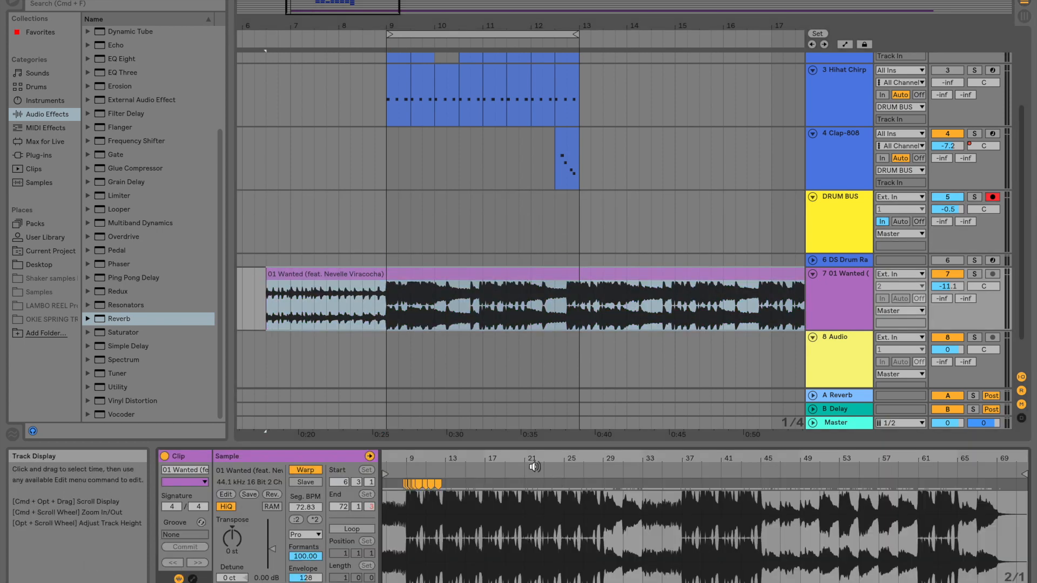
{"action": "left_click_drag", "start_coordinate": [410, 460], "coordinate": [531, 545]}
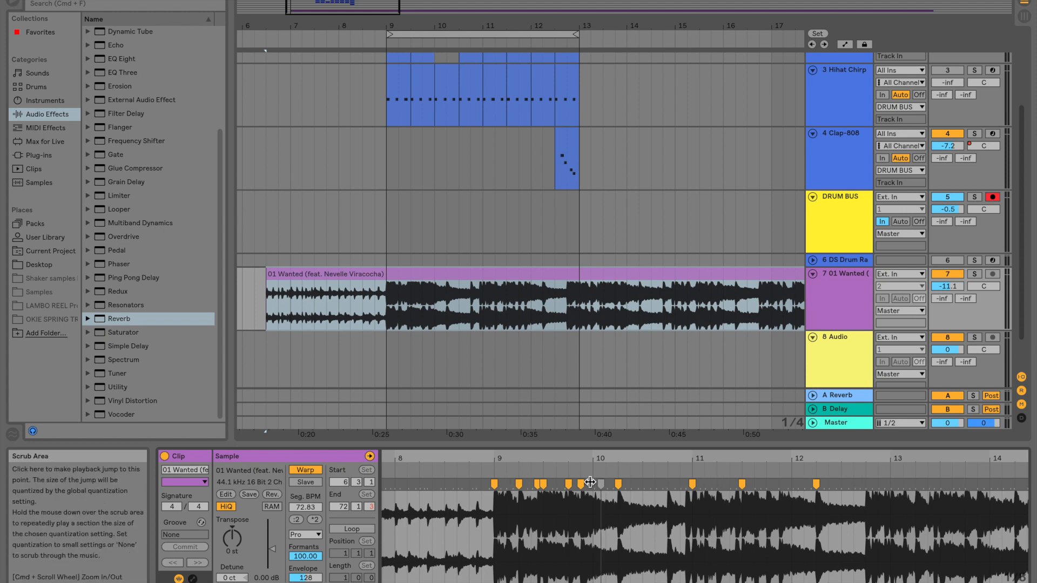
{"action": "left_click_drag", "start_coordinate": [903, 459], "coordinate": [582, 463]}
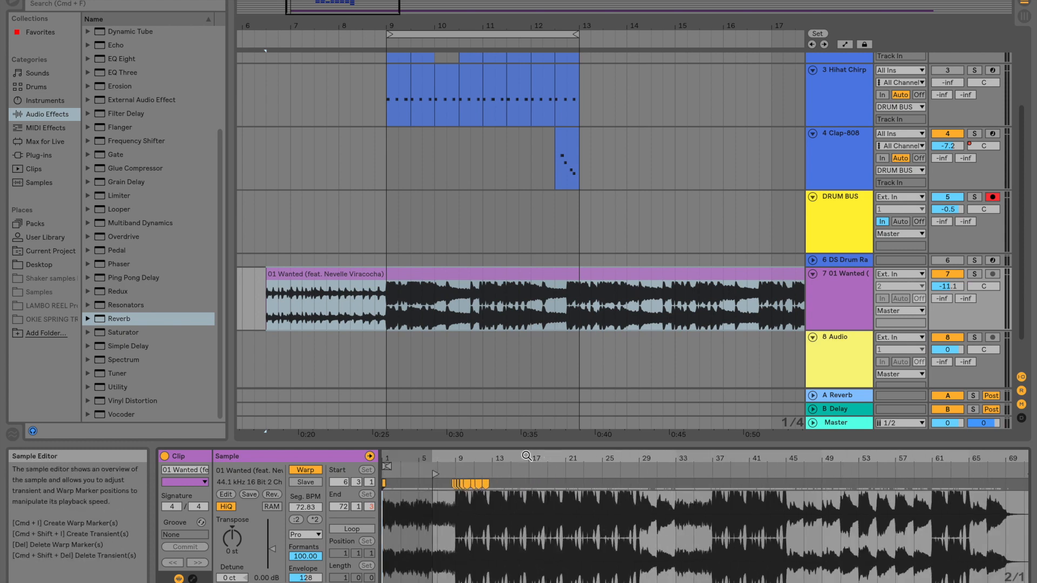
{"action": "left_click_drag", "start_coordinate": [461, 459], "coordinate": [461, 533]}
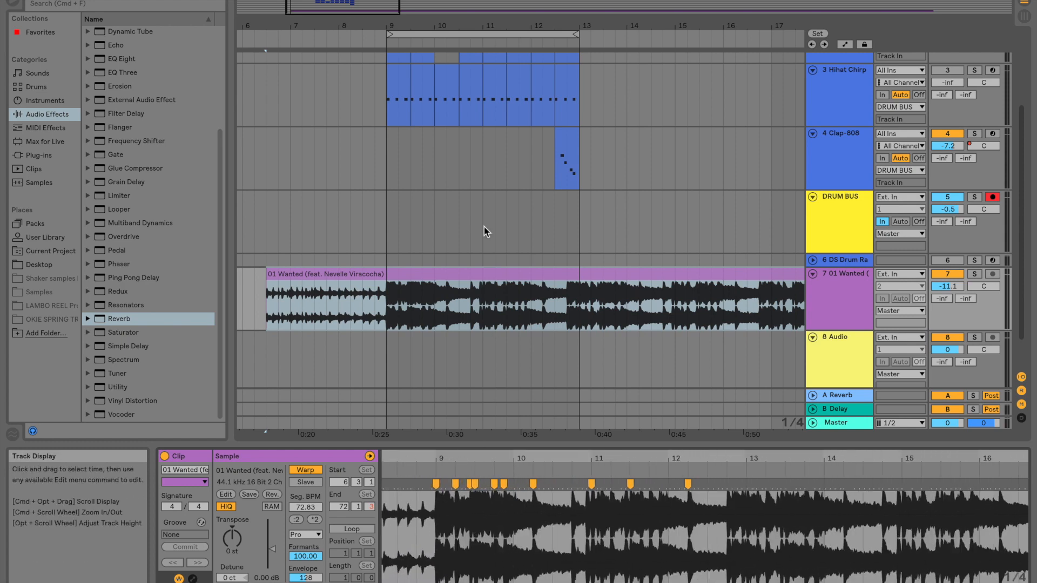
Listen to the loop from several points between bars 9 and 11 and solo the DRUM BUS
{"action": "scroll", "coordinate": [484, 227], "scroll_direction": "up", "scroll_amount": 5}
{"action": "left_click_drag", "start_coordinate": [484, 21], "coordinate": [484, 59]}
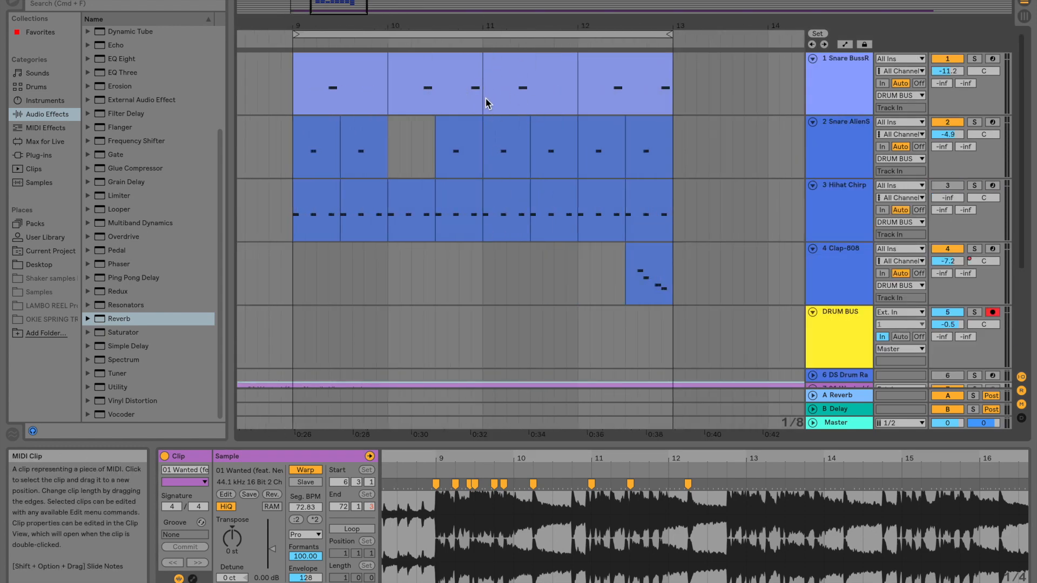
{"action": "left_click", "coordinate": [466, 265]}
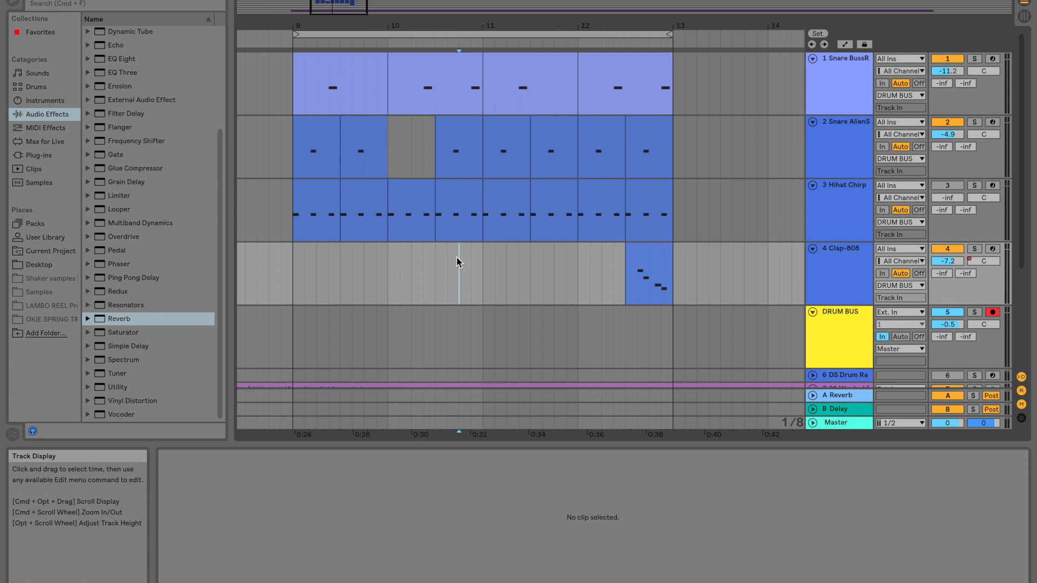
{"action": "key", "text": "space"}
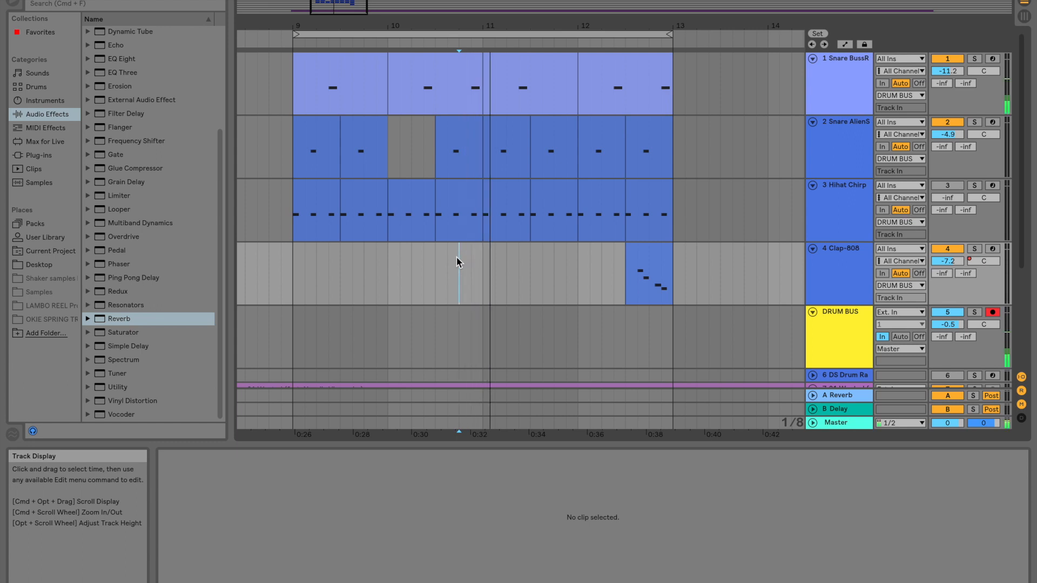
{"action": "left_click", "coordinate": [376, 265]}
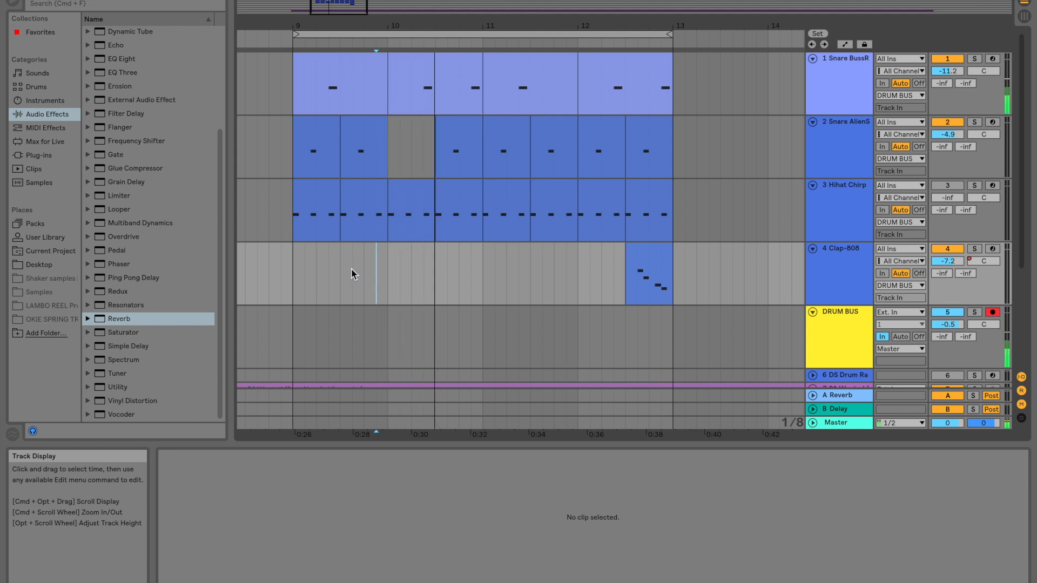
{"action": "left_click", "coordinate": [305, 268]}
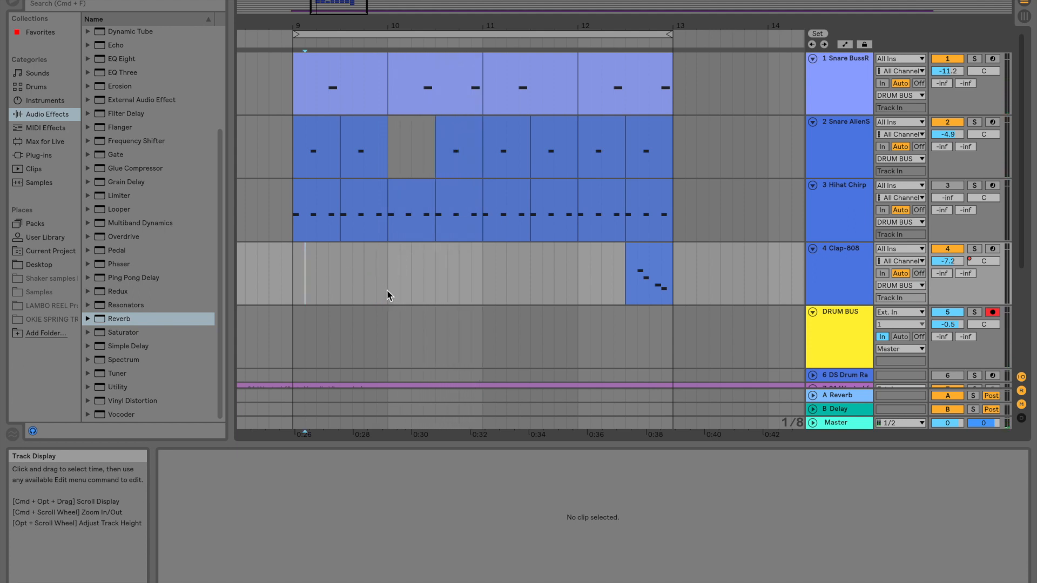
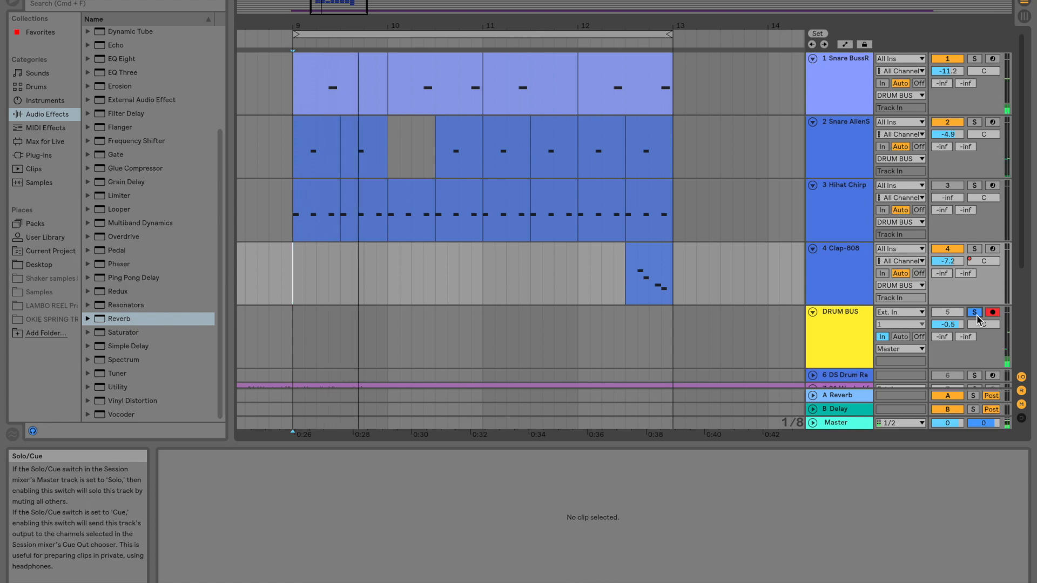
Activate the Hihat Chirp track and raise its volume to -15.8 dB while listening to the soloed drums from bar 9
{"action": "left_click", "coordinate": [851, 198]}
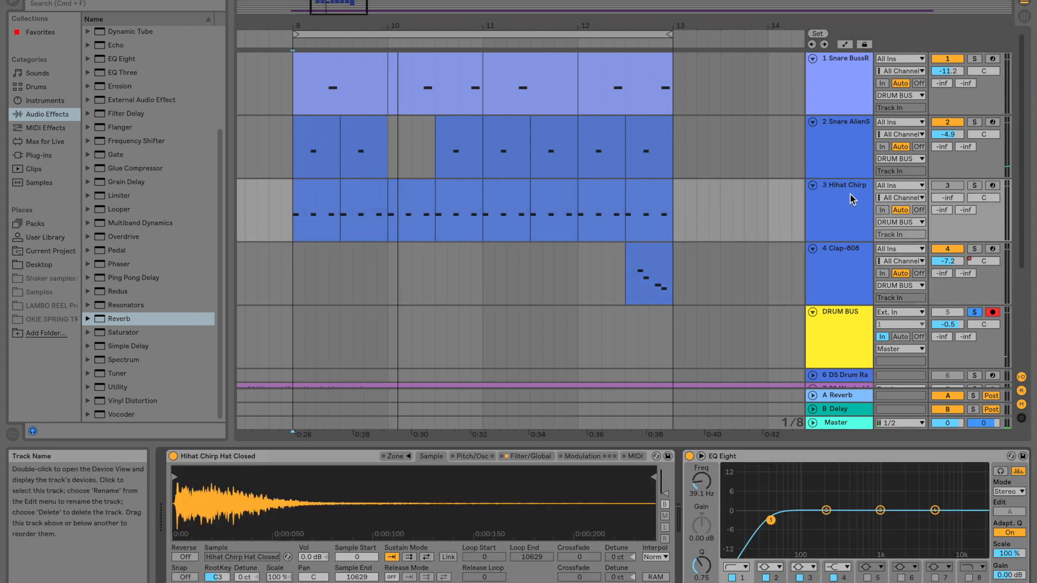
{"action": "left_click_drag", "start_coordinate": [947, 196], "coordinate": [946, 186]}
{"action": "left_click", "coordinate": [947, 186]}
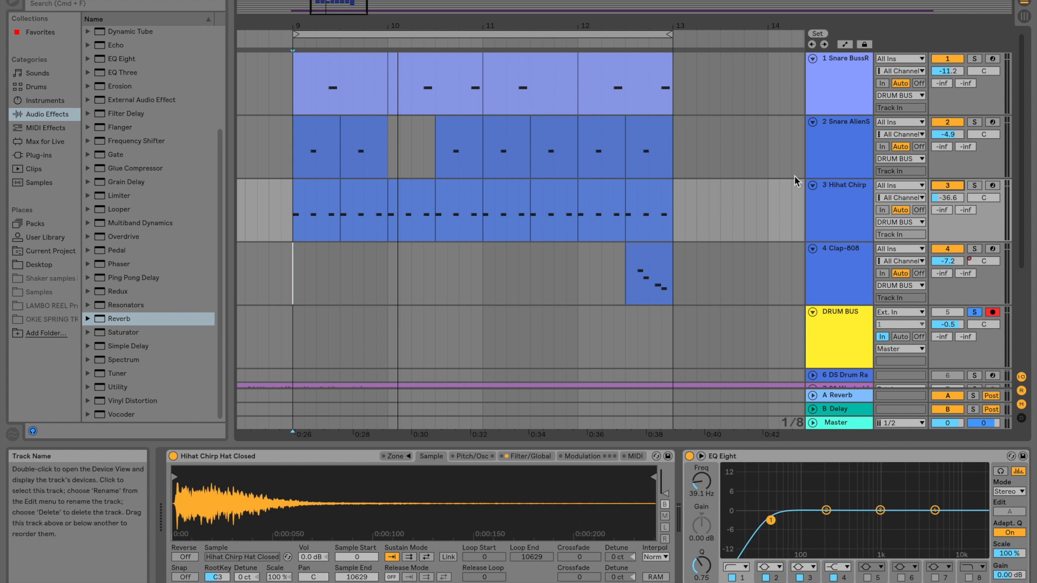
{"action": "left_click_drag", "start_coordinate": [299, 25], "coordinate": [299, 54]}
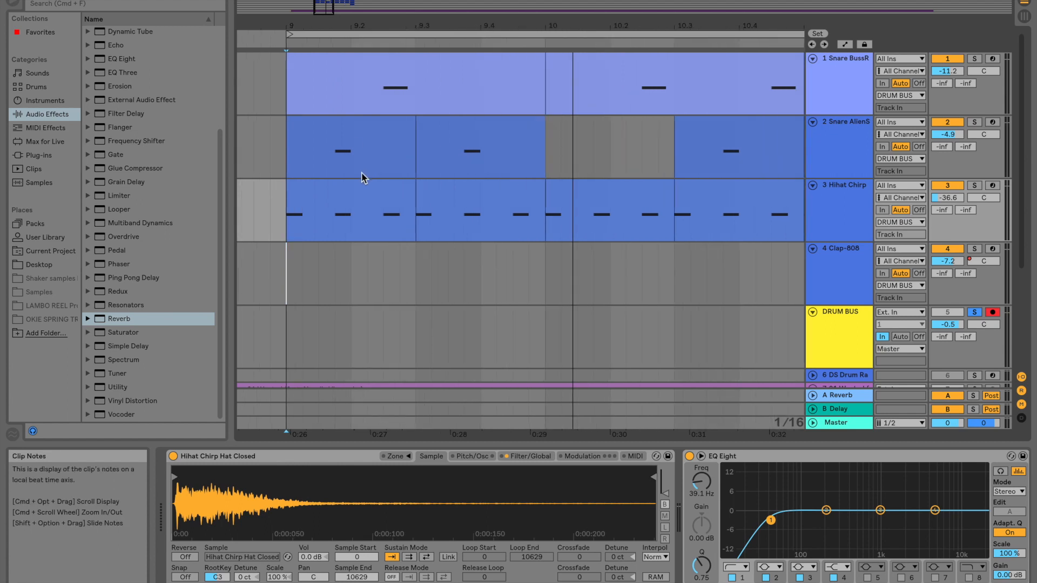
{"action": "left_click", "coordinate": [348, 191]}
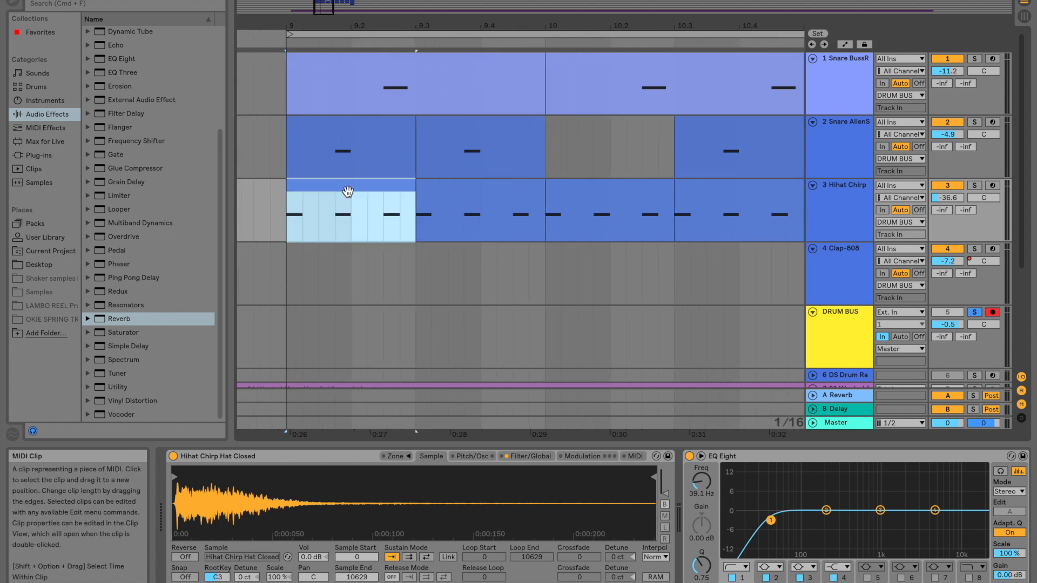
{"action": "key", "text": "space"}
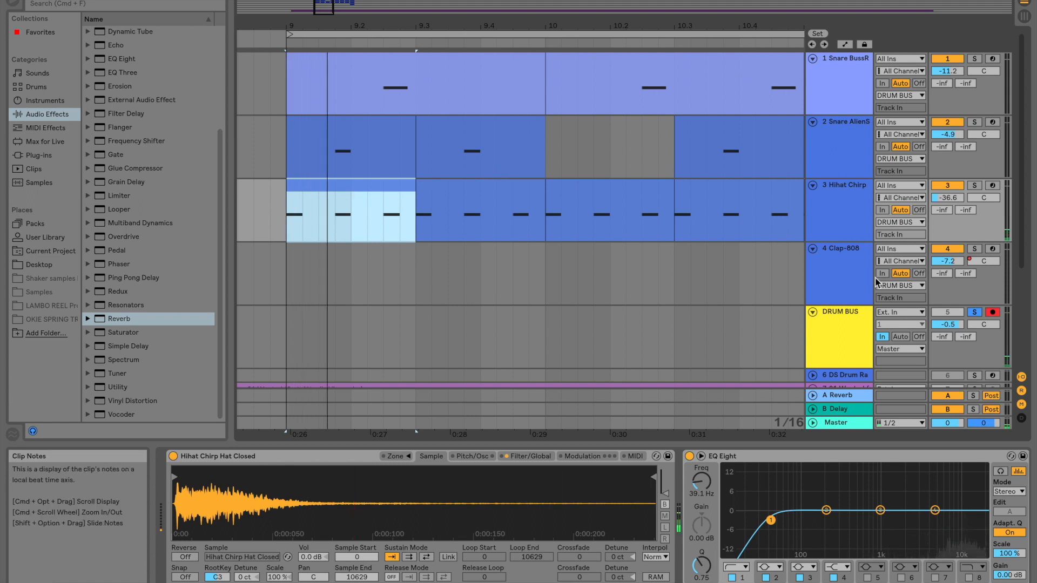
{"action": "left_click_drag", "start_coordinate": [949, 198], "coordinate": [949, 179]}
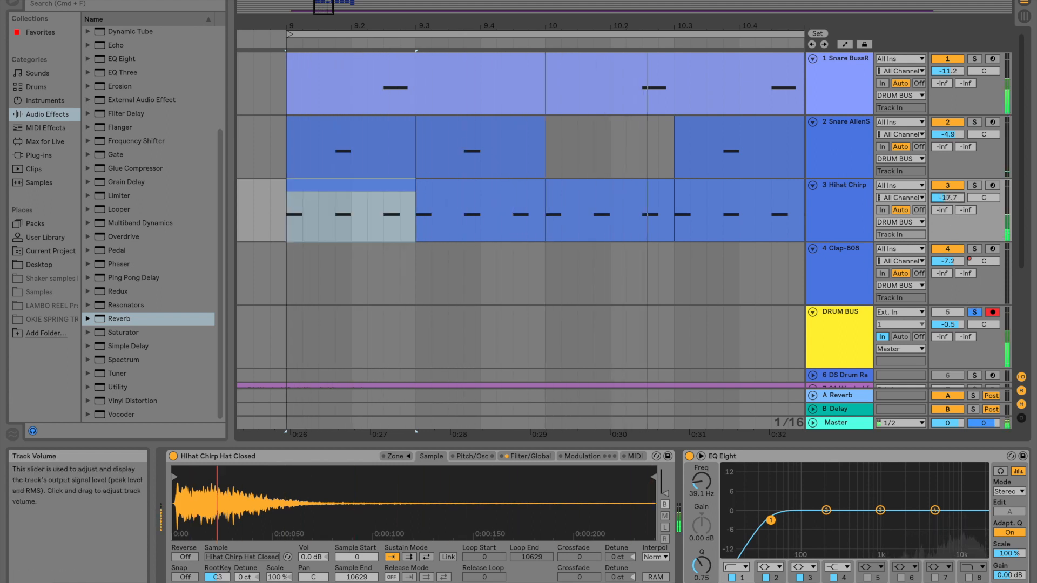
{"action": "left_click_drag", "start_coordinate": [948, 198], "coordinate": [948, 196]}
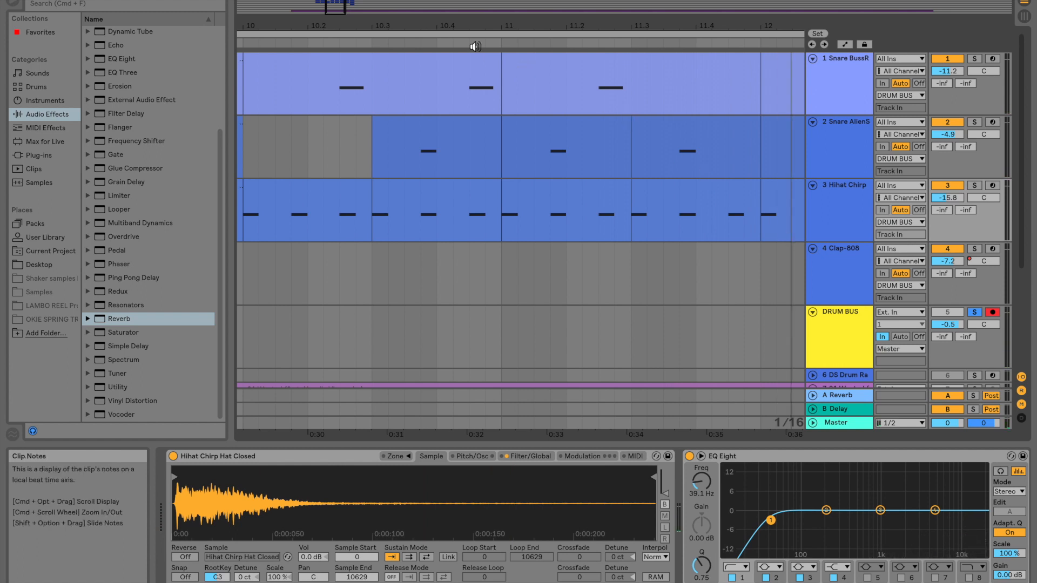
{"action": "scroll", "coordinate": [400, 201], "scroll_direction": "left", "scroll_amount": 5}
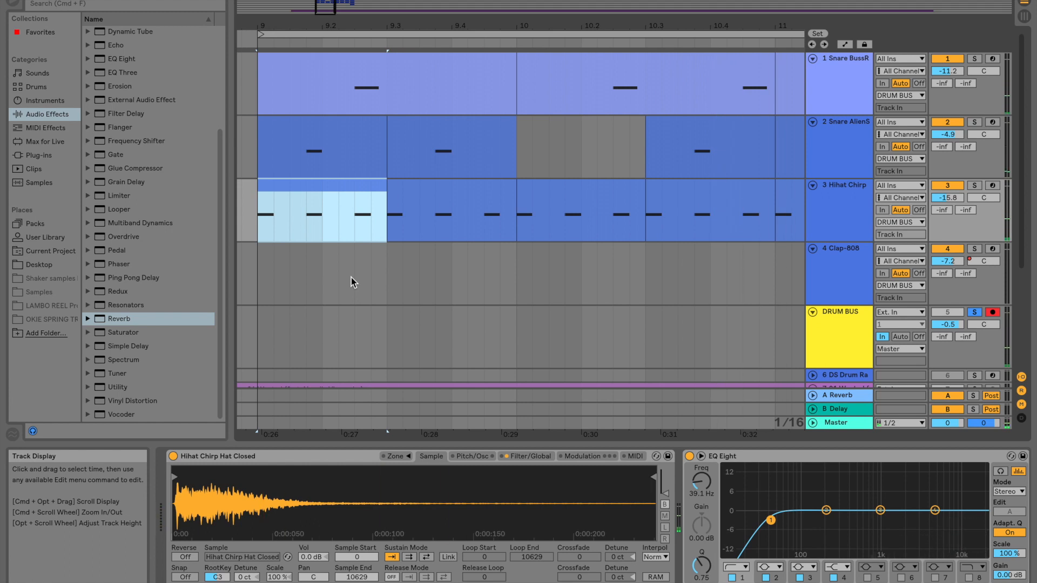
{"action": "scroll", "coordinate": [279, 263], "scroll_direction": "left", "scroll_amount": 3}
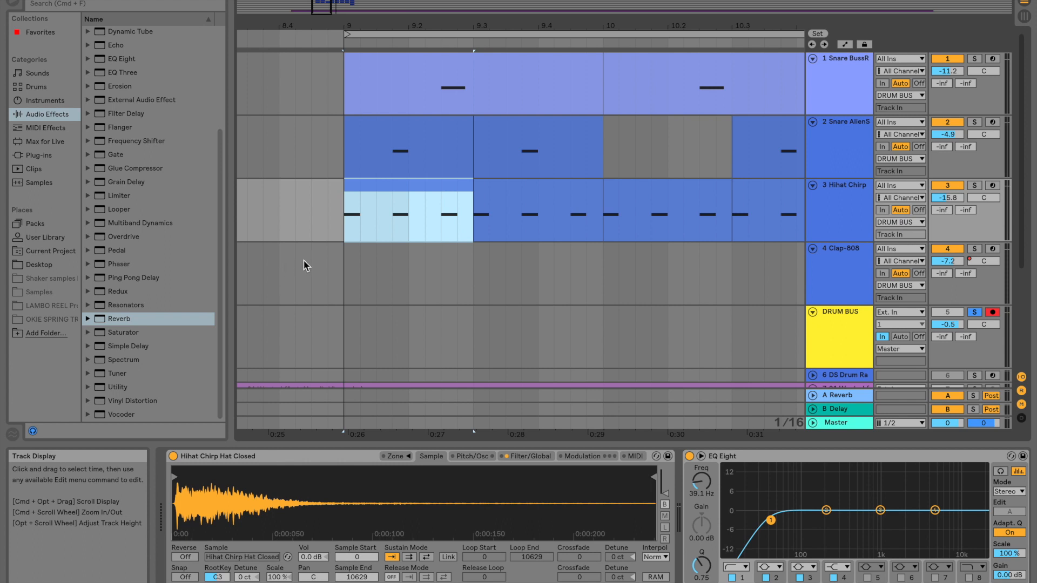
{"action": "key", "text": "space"}
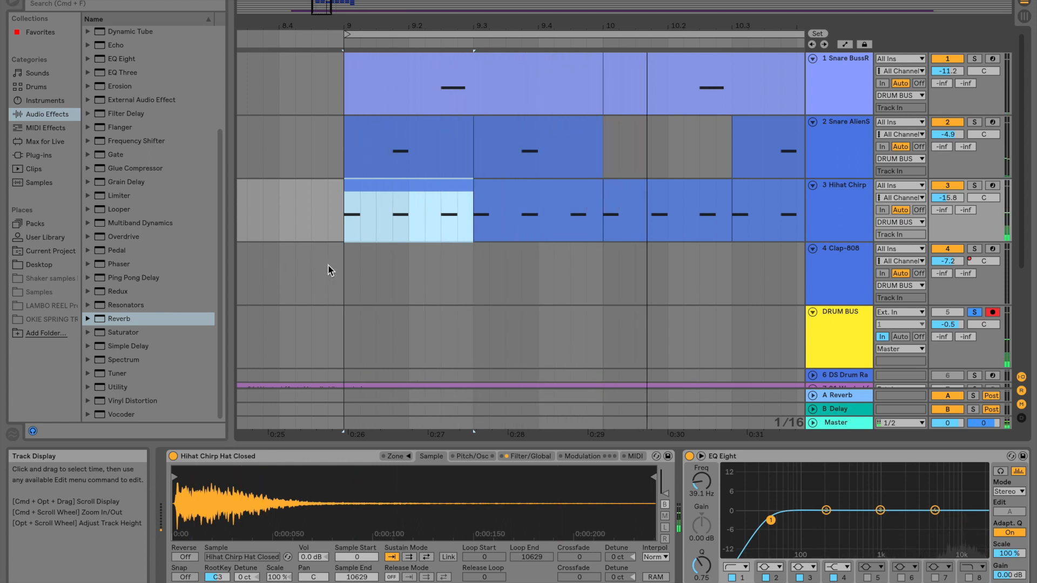
Add a C3 note at beat 1.2 of the Snare BussR clip at bar 9 and duplicate the clip over bar 10
{"action": "left_click", "coordinate": [410, 161]}
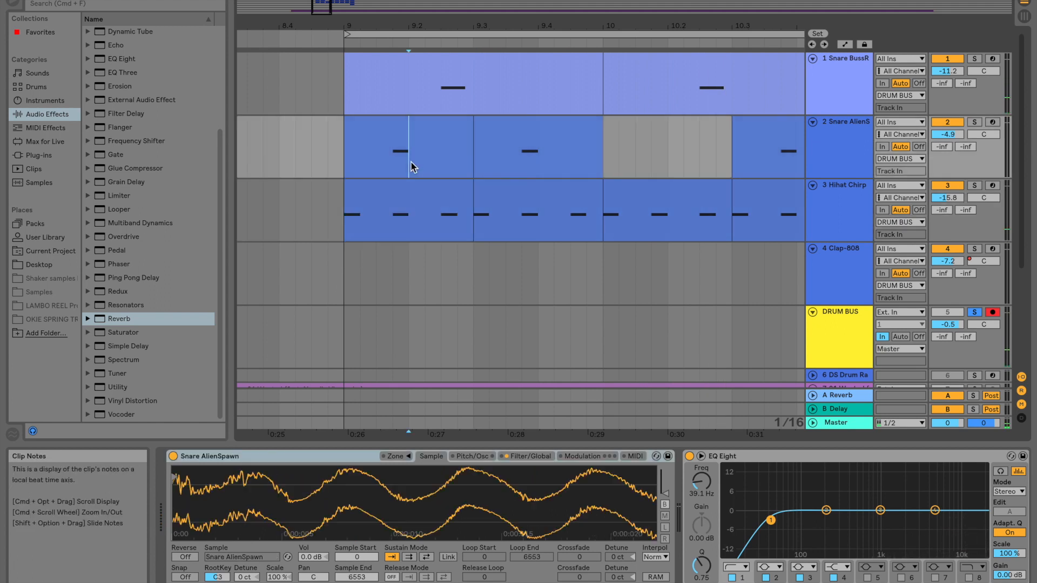
{"action": "left_click", "coordinate": [443, 60]}
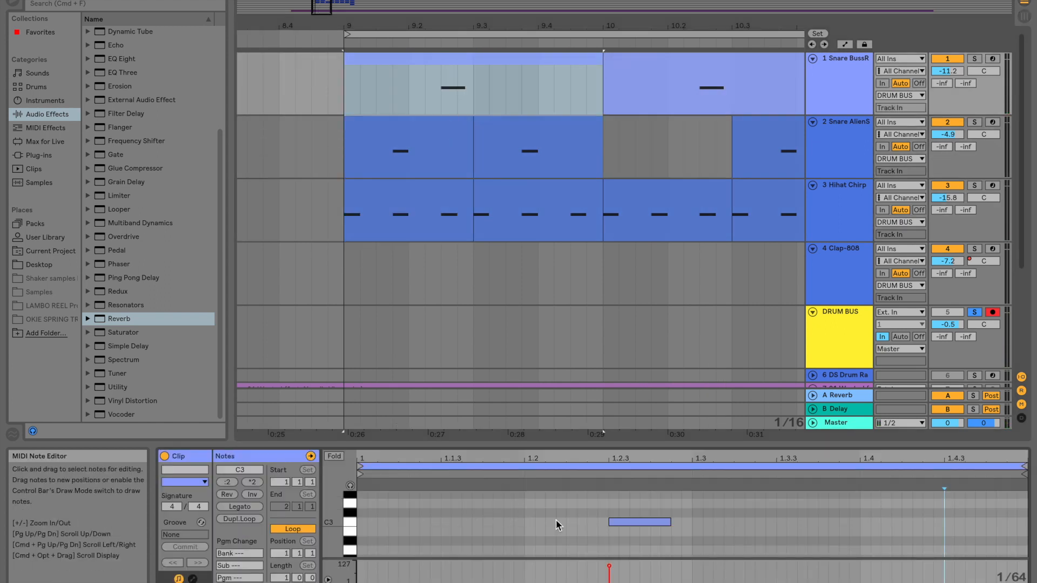
{"action": "left_click", "coordinate": [623, 523]}
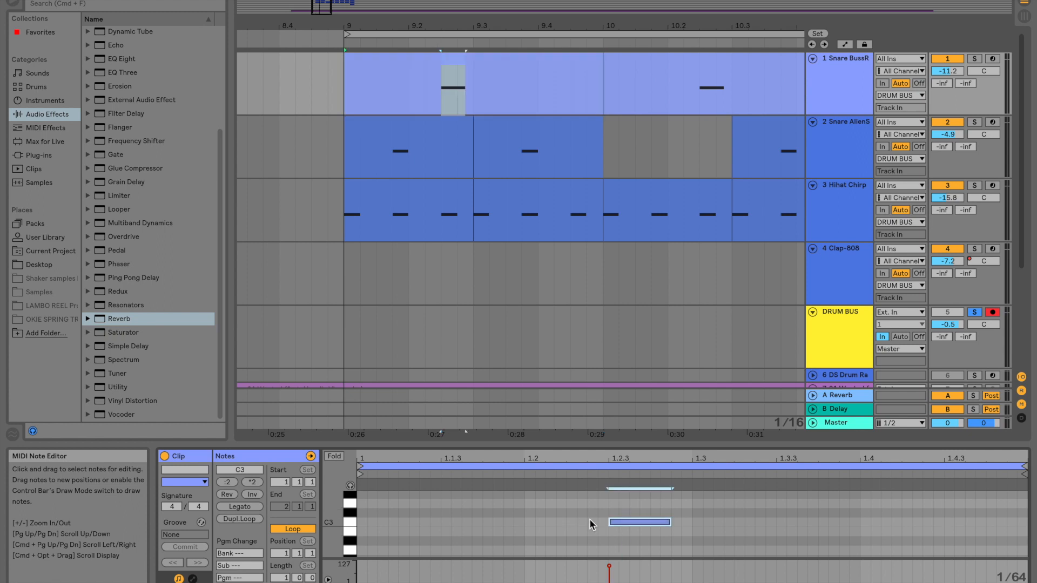
{"action": "double_click", "coordinate": [527, 522]}
{"action": "key", "text": "space"}
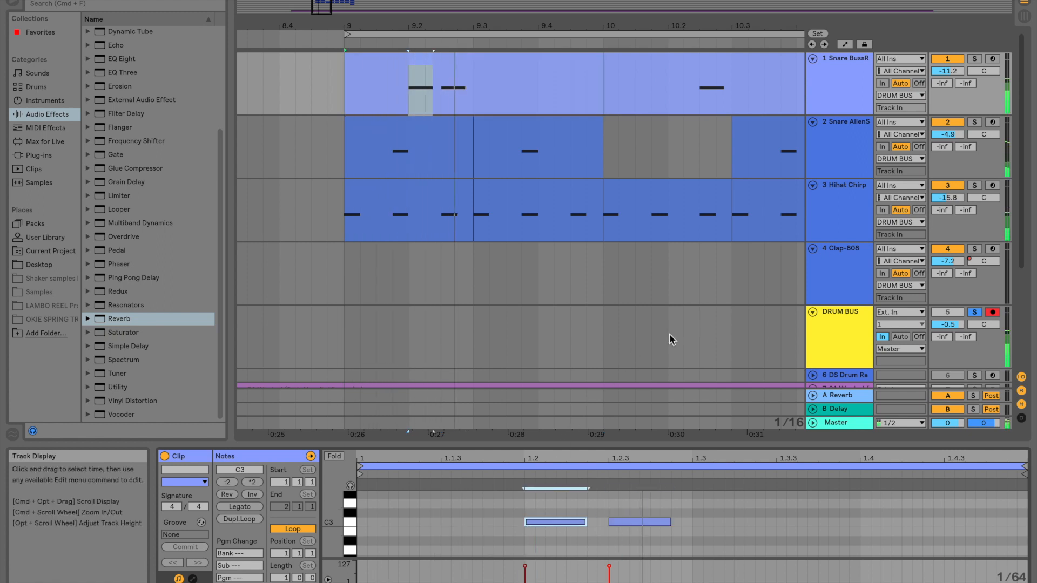
{"action": "left_click", "coordinate": [564, 59]}
{"action": "key", "text": "super+d"}
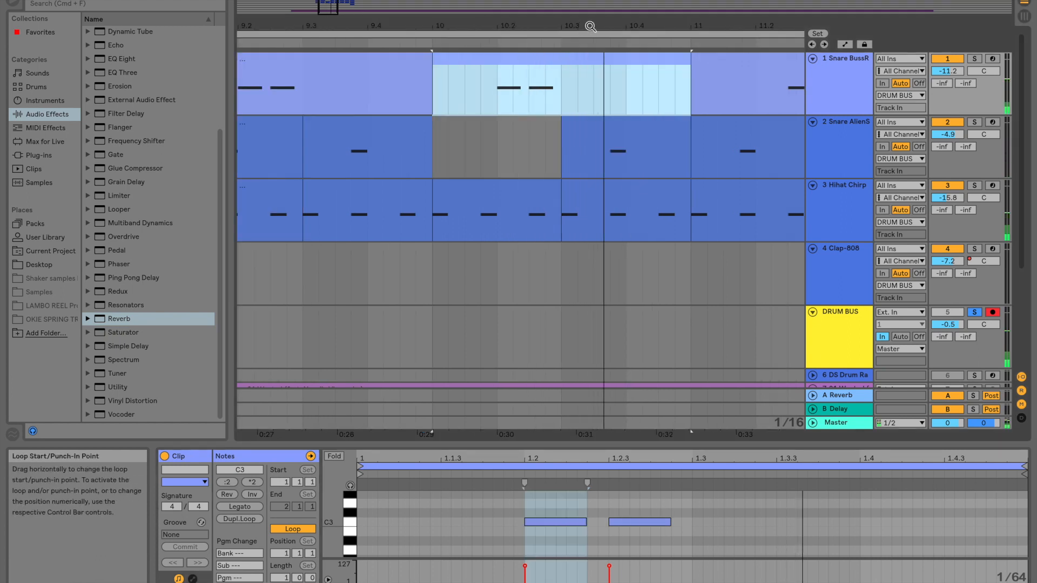
Duplicate the two-hit Snare BussR clip onto bar 11 and undo the extra copy over bar 12
{"action": "left_click_drag", "start_coordinate": [591, 26], "coordinate": [505, 25]}
{"action": "key", "text": "super+d"}
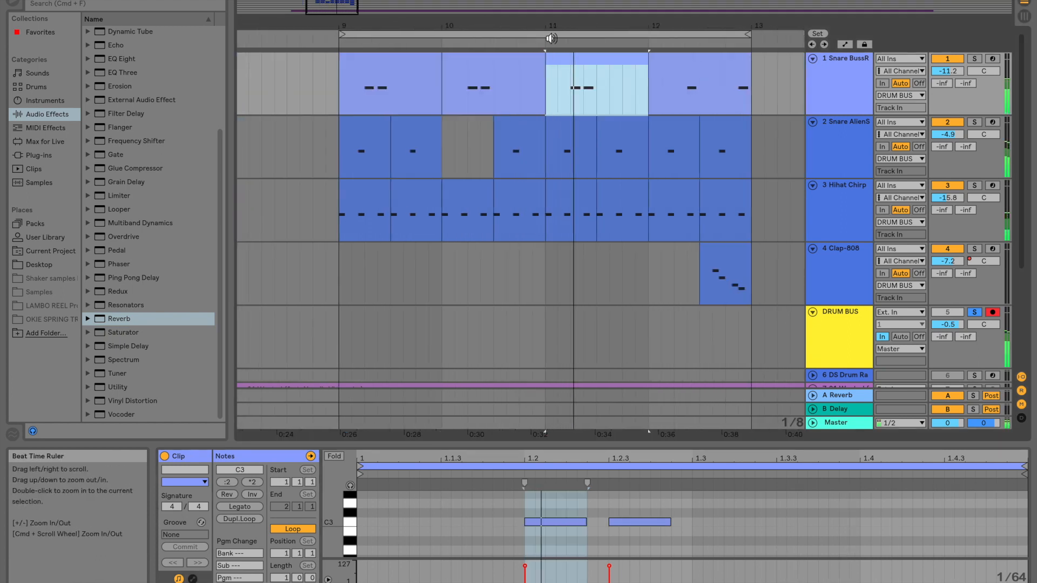
{"action": "key", "text": "super+d"}
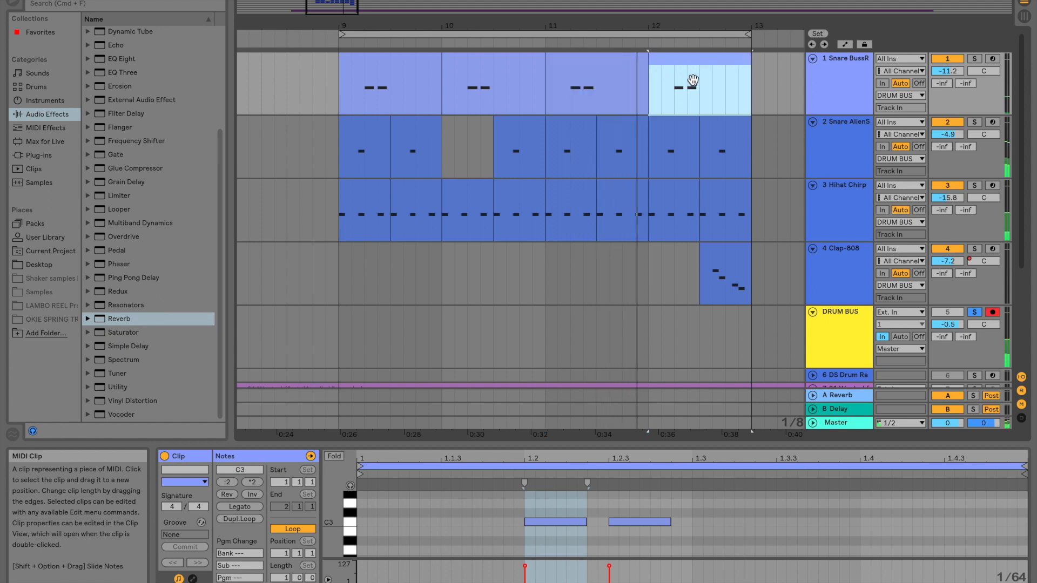
{"action": "key", "text": "super+z"}
Copy beat 4 of bar 12 on the Snare BussR track and paste it onto beat 4 of bars 11, 10 and 9
{"action": "left_click_drag", "start_coordinate": [724, 70], "coordinate": [749, 69]}
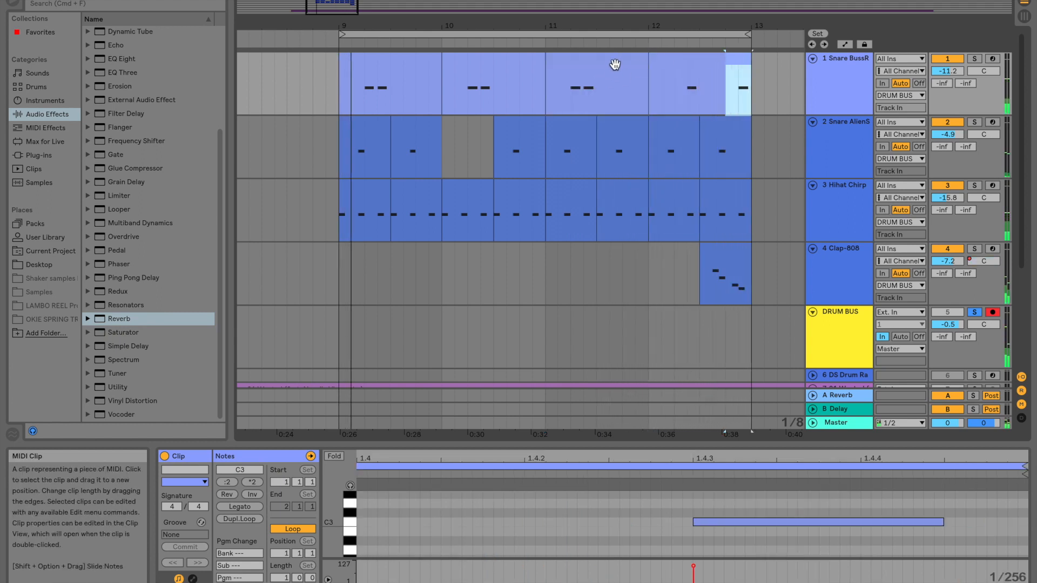
{"action": "left_click", "coordinate": [601, 61]}
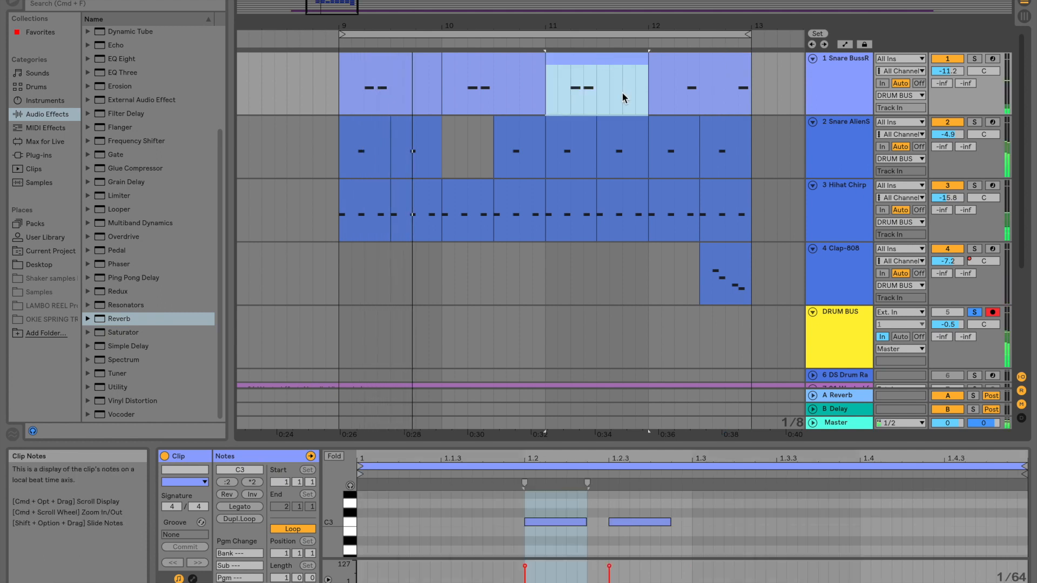
{"action": "left_click", "coordinate": [623, 61]}
{"action": "key", "text": "super+v"}
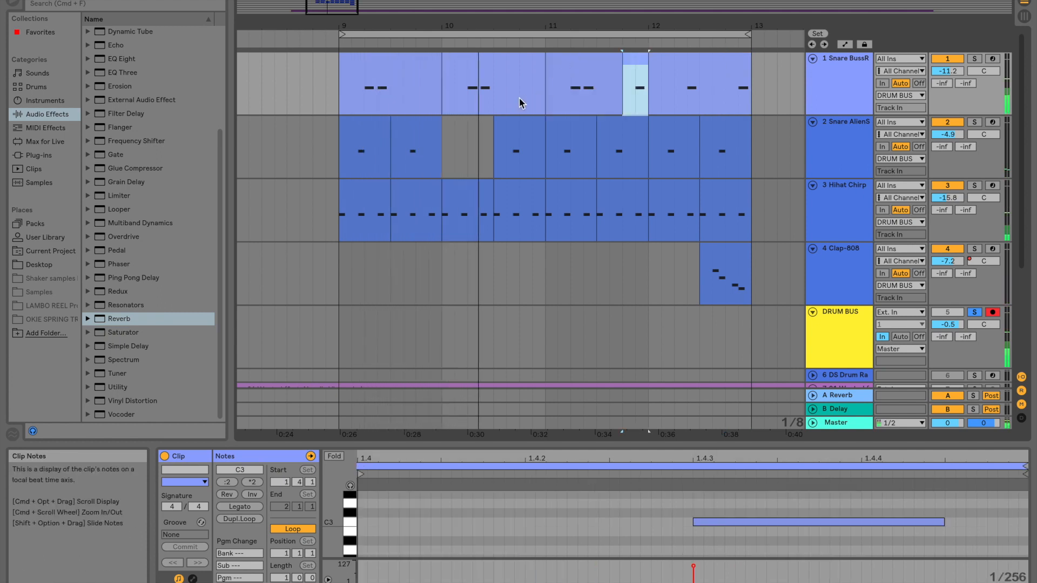
{"action": "left_click_drag", "start_coordinate": [521, 98], "coordinate": [531, 54]}
{"action": "key", "text": "super+v"}
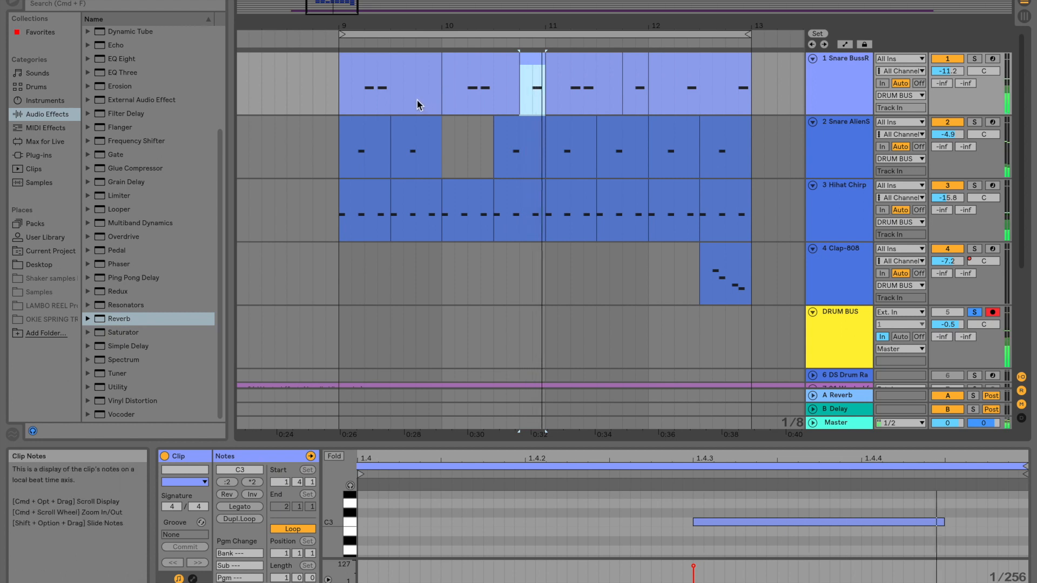
{"action": "left_click_drag", "start_coordinate": [419, 102], "coordinate": [435, 55]}
{"action": "key", "text": "super+v"}
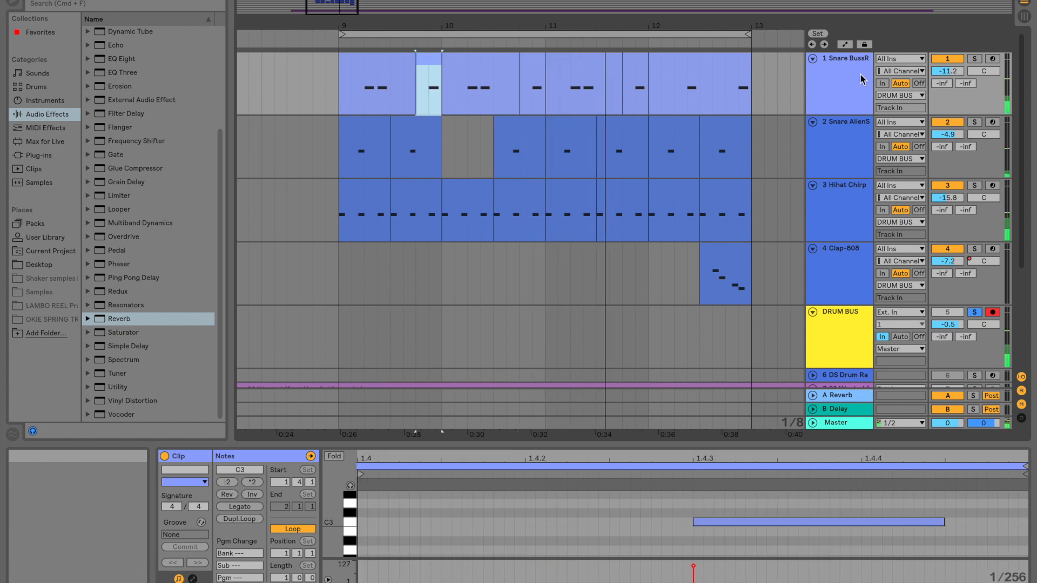
Solo the 01 Wanted track together with the DRUM BUS to hear the song with the drums
{"action": "scroll", "coordinate": [964, 335], "scroll_direction": "down", "scroll_amount": 4}
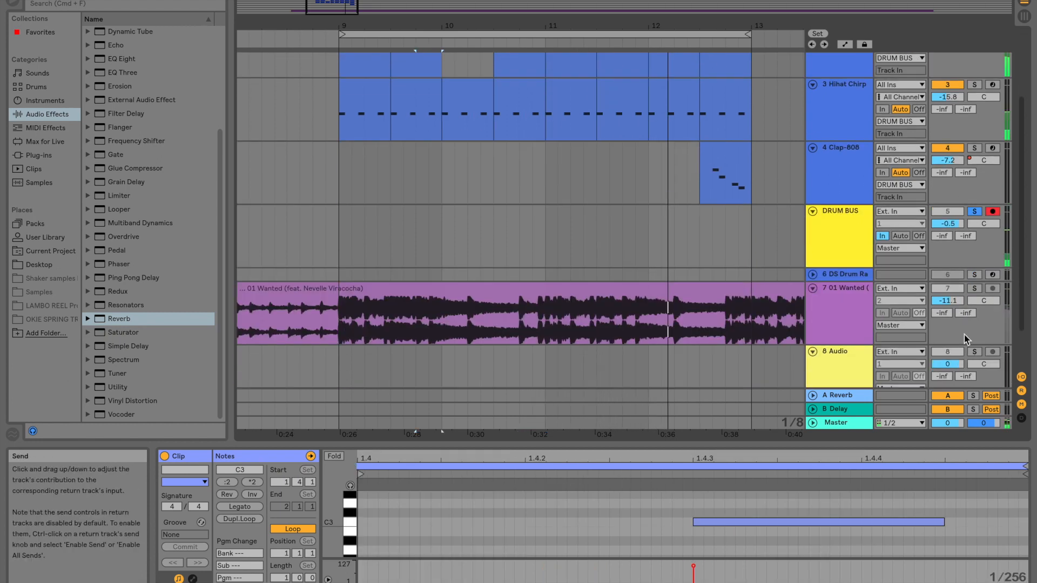
{"action": "left_click", "coordinate": [974, 274]}
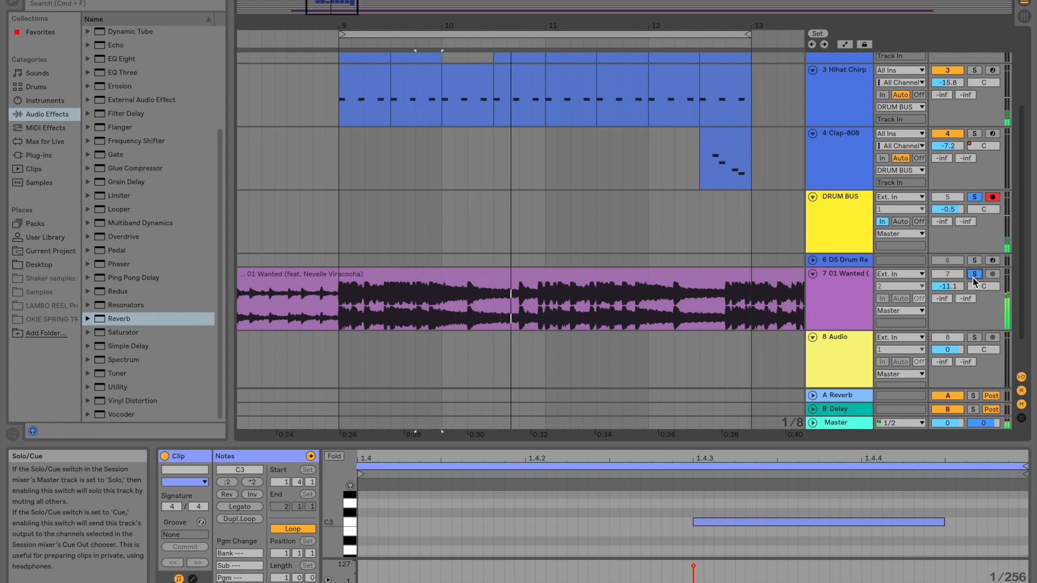
{"action": "scroll", "coordinate": [544, 162], "scroll_direction": "up", "scroll_amount": 5}
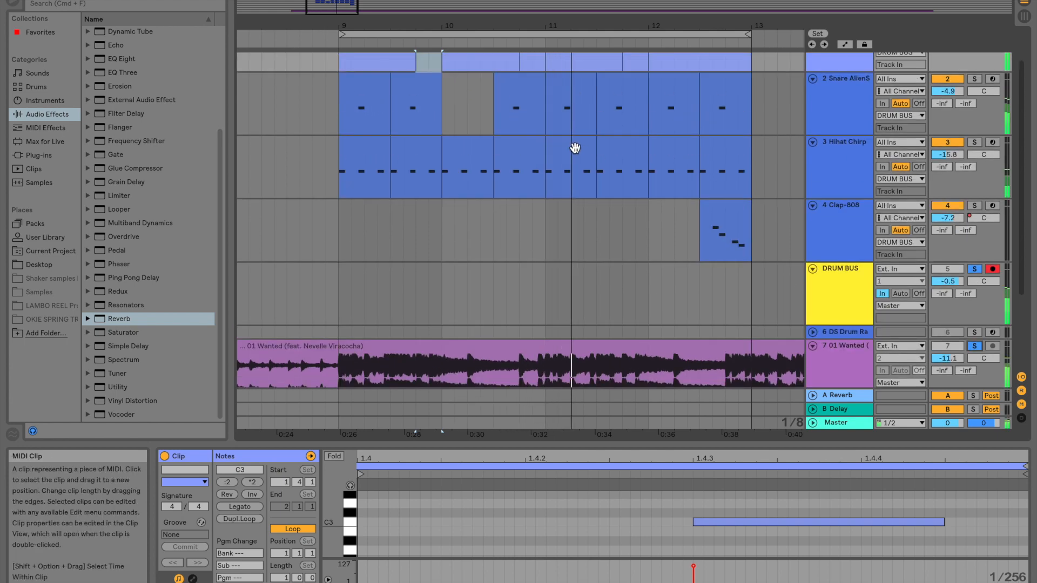
Show the Hihat Chirp track's devices and search the sample library for "shaker"
{"action": "left_click_drag", "start_coordinate": [578, 26], "coordinate": [578, 29]}
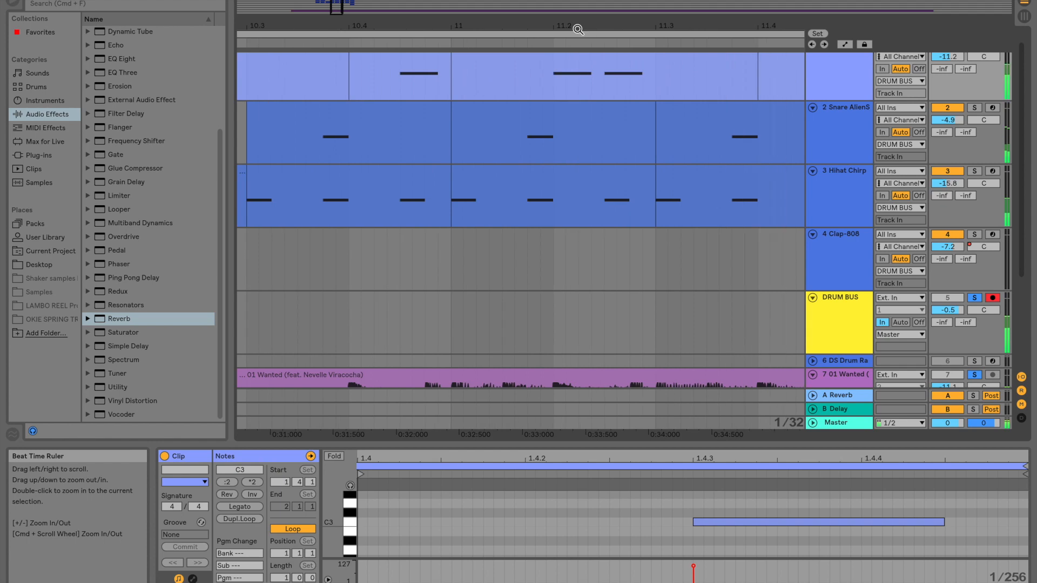
{"action": "left_click", "coordinate": [574, 178]}
{"action": "left_click", "coordinate": [832, 193]}
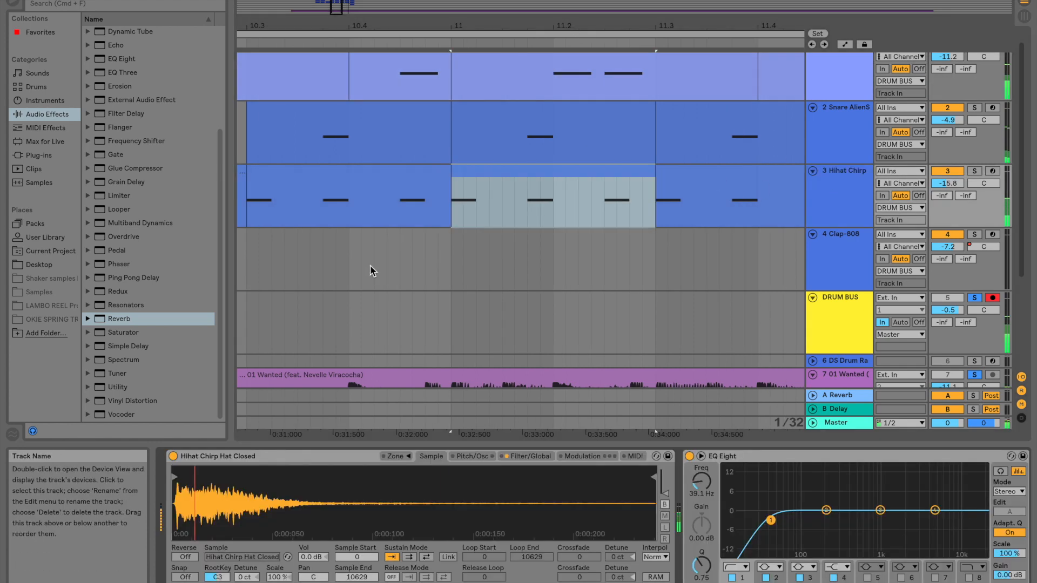
{"action": "left_click", "coordinate": [38, 182]}
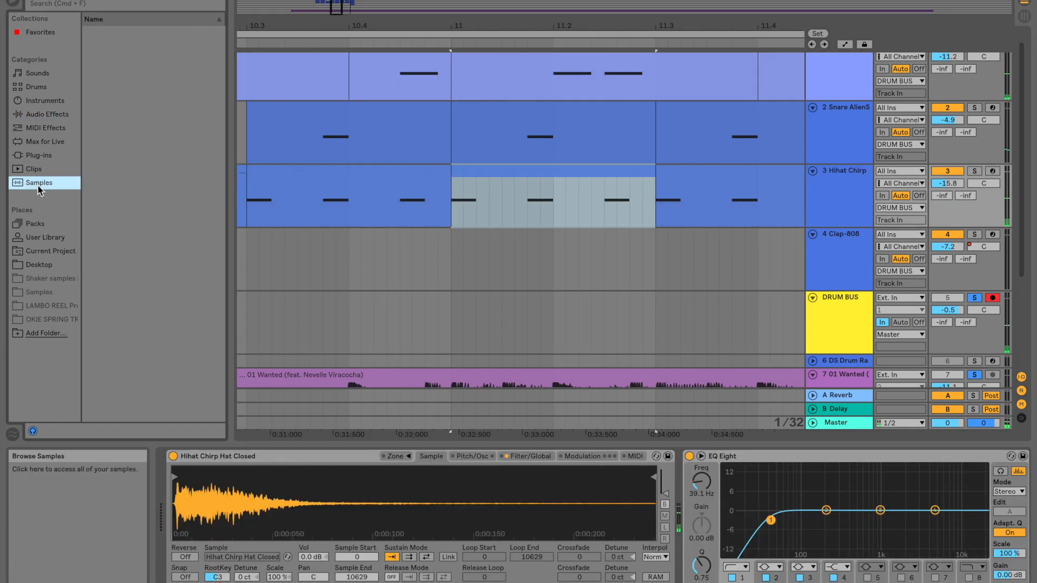
{"action": "scroll", "coordinate": [135, 180], "scroll_direction": "down", "scroll_amount": 10}
{"action": "left_click", "coordinate": [91, 5]}
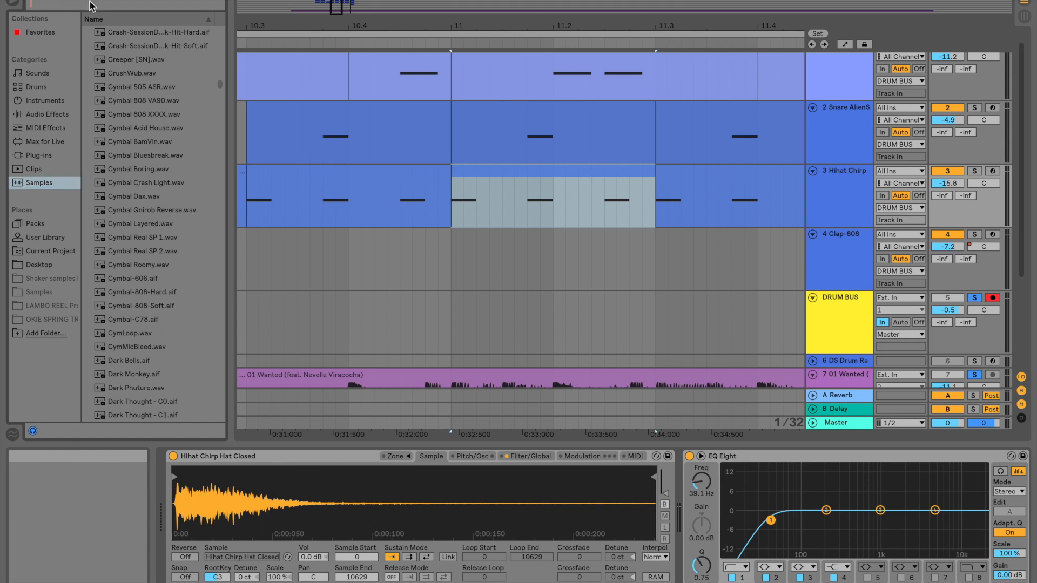
{"action": "type", "text": "shaker"}
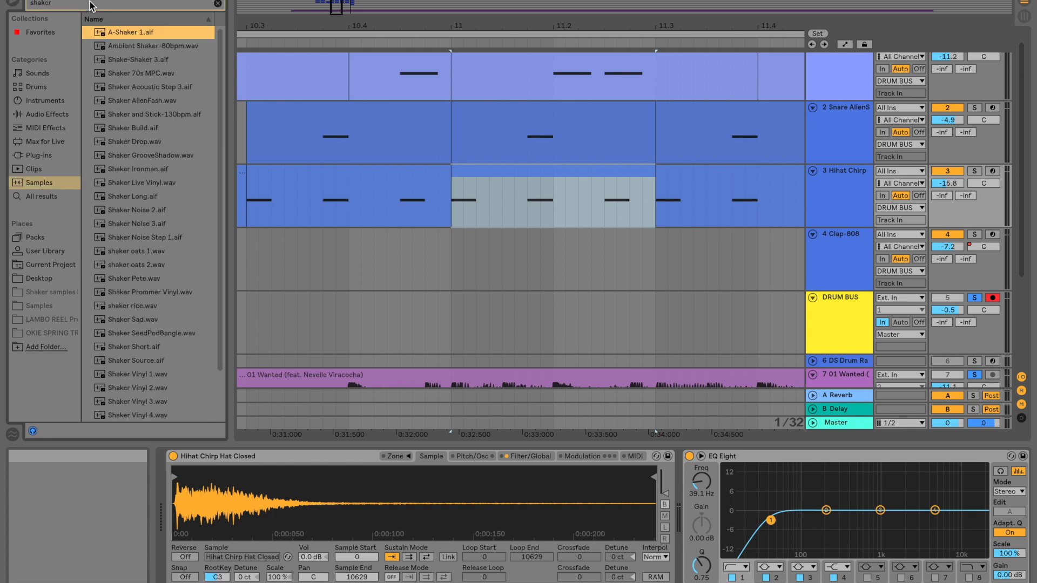
Audition shaker samples, load Shaker Acoustic Step 3.aif into the Hihat Chirp sampler and set the track's volume to -14.5 dB
{"action": "left_click", "coordinate": [131, 82]}
{"action": "left_click", "coordinate": [140, 76]}
{"action": "left_click", "coordinate": [130, 91]}
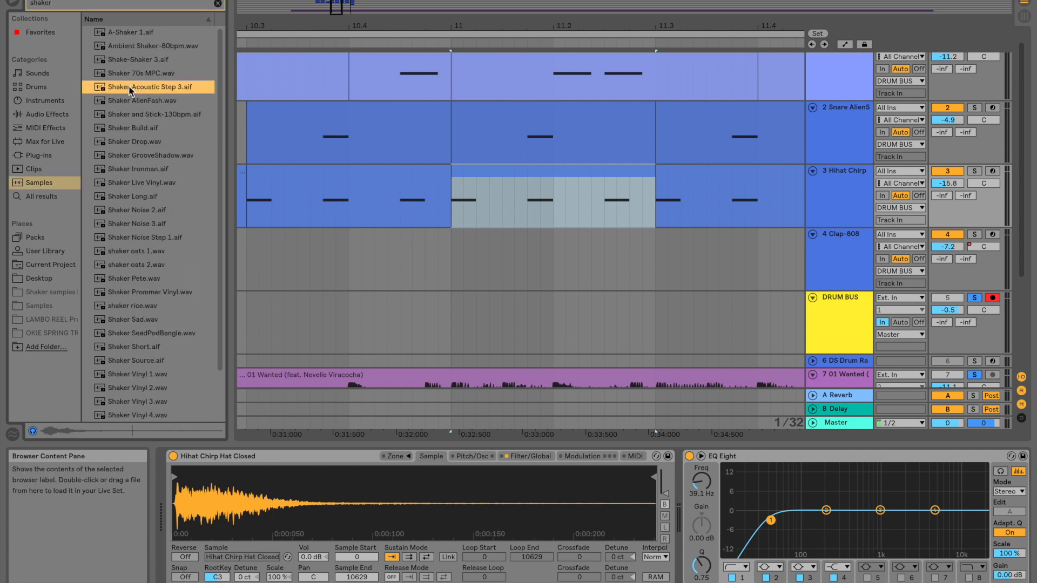
{"action": "left_click_drag", "start_coordinate": [262, 502], "coordinate": [262, 503]}
{"action": "key", "text": "space"}
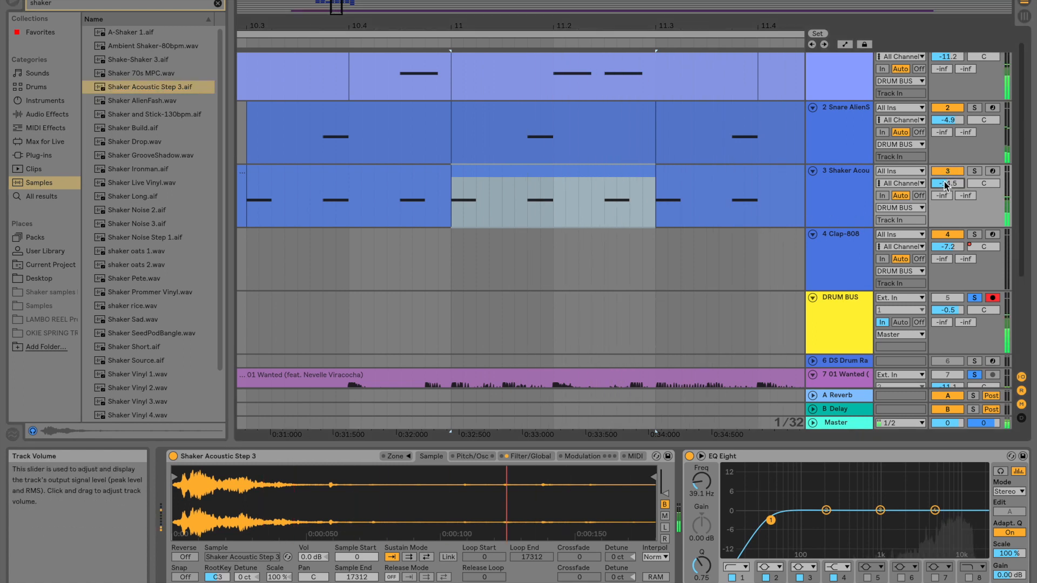
Audition the other shaker samples and replace track 3's sample with shaker oats 1.wav, playing it in the loop
{"action": "left_click", "coordinate": [153, 129]}
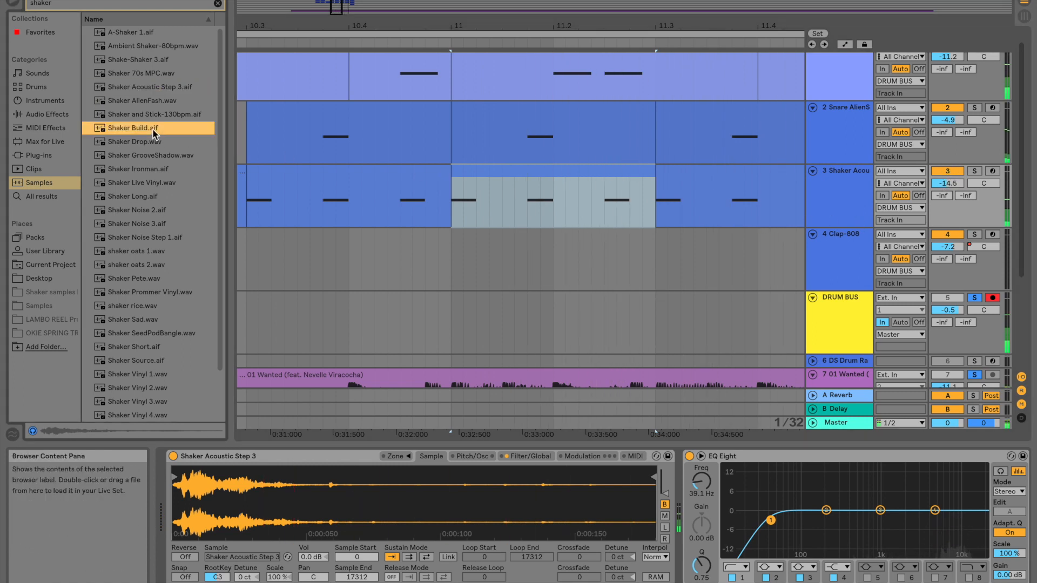
{"action": "key", "text": "Up"}
{"action": "key", "text": "Down"}
{"action": "key", "text": "Down"}
{"action": "key", "text": "Down"}
{"action": "key", "text": "Down"}
{"action": "key", "text": "Down"}
{"action": "key", "text": "Down"}
{"action": "key", "text": "Down"}
{"action": "key", "text": "Down"}
{"action": "key", "text": "Down"}
{"action": "key", "text": "Down"}
{"action": "key", "text": "Down"}
{"action": "key", "text": "Down"}
{"action": "key", "text": "Up"}
{"action": "key", "text": "Up"}
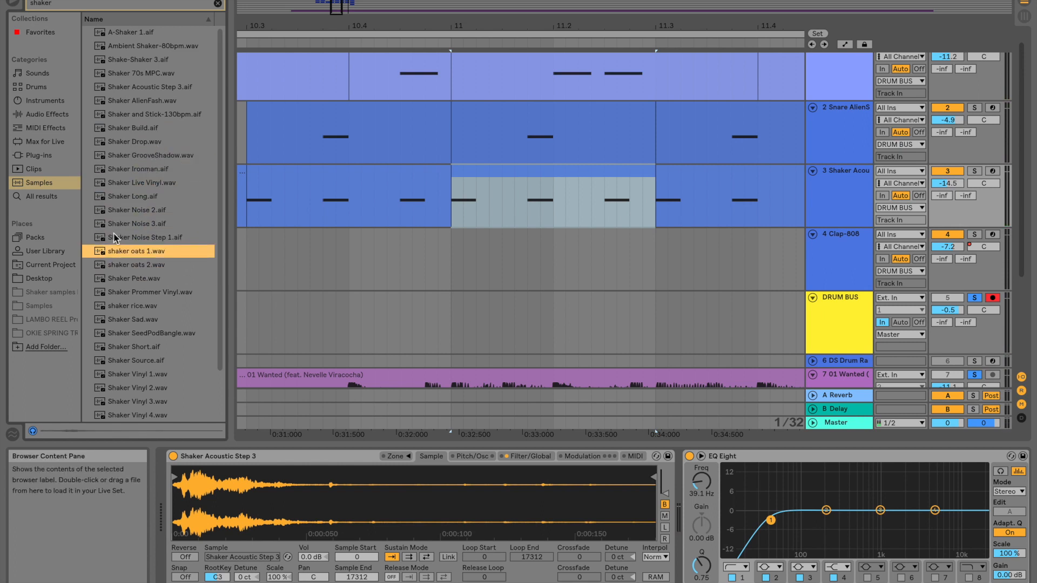
{"action": "left_click_drag", "start_coordinate": [212, 458], "coordinate": [235, 492]}
{"action": "key", "text": "space"}
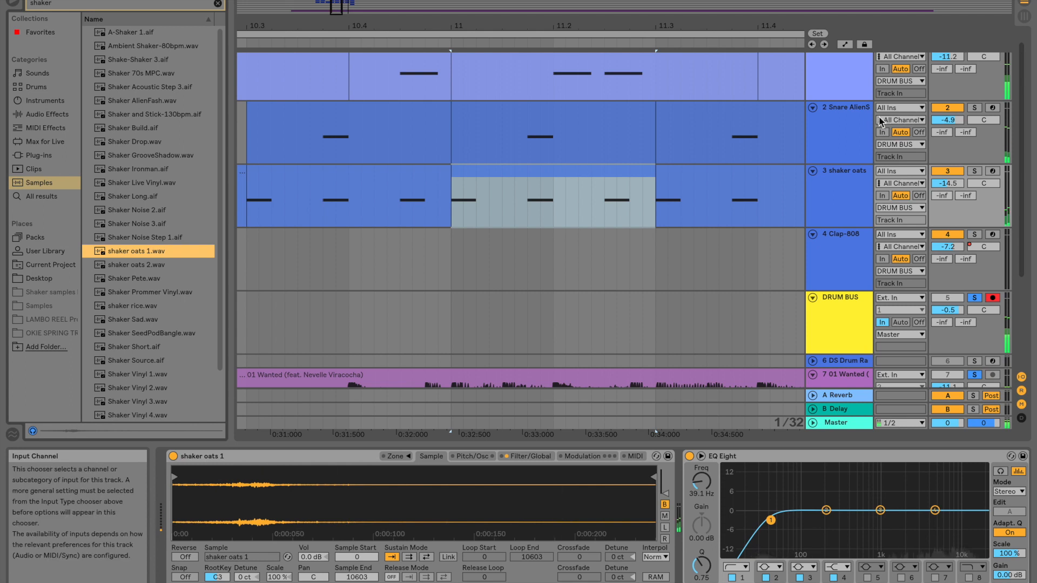
Set the Snare BussR track's volume to -12.8 dB and delete its clip on beat 4 of bar 9
{"action": "scroll", "coordinate": [884, 120], "scroll_direction": "up", "scroll_amount": 1}
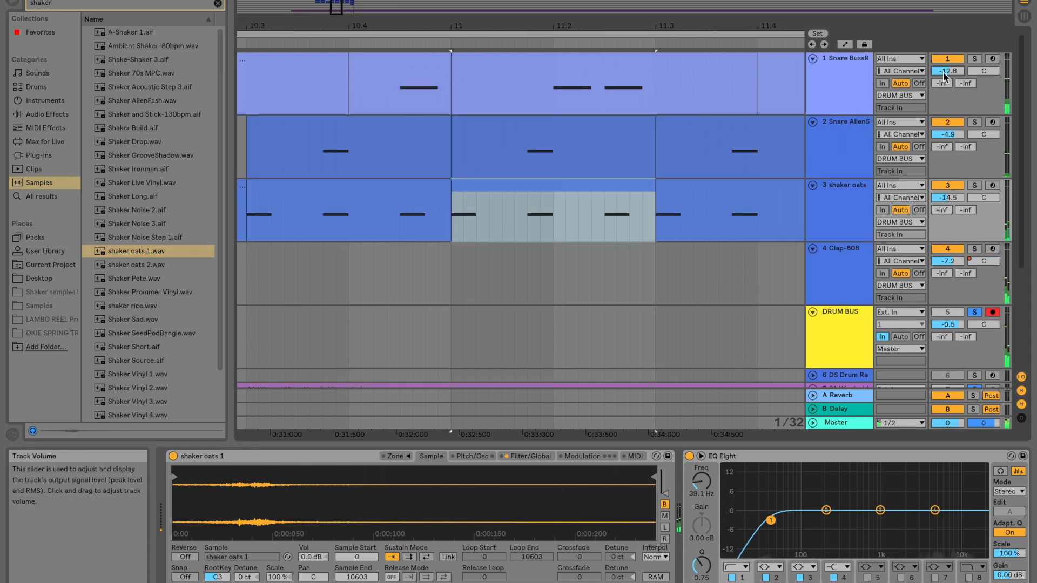
{"action": "left_click_drag", "start_coordinate": [725, 23], "coordinate": [724, 4]}
{"action": "scroll", "coordinate": [713, 122], "scroll_direction": "left", "scroll_amount": 5}
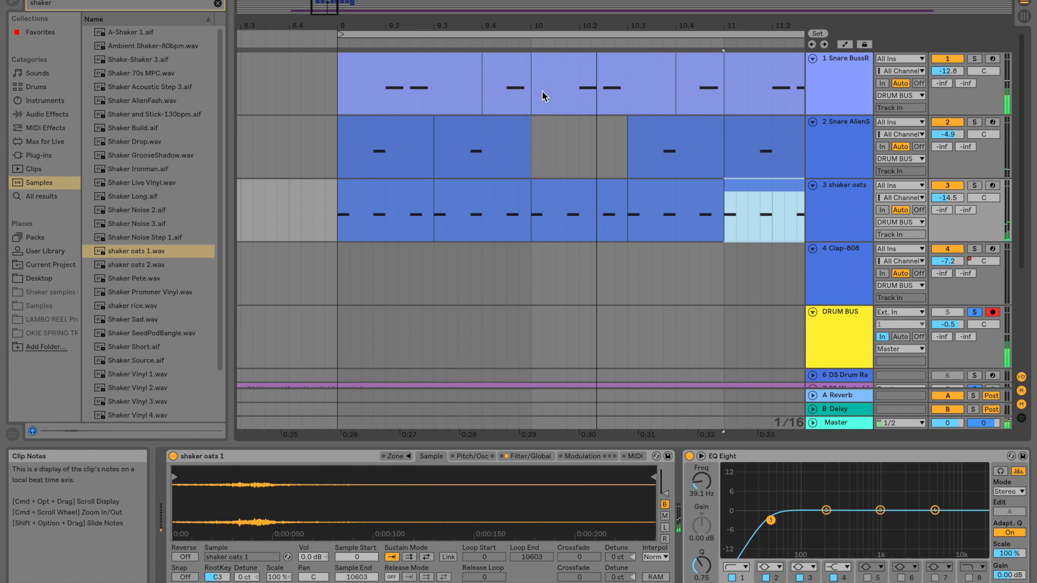
{"action": "scroll", "coordinate": [512, 72], "scroll_direction": "left", "scroll_amount": 1}
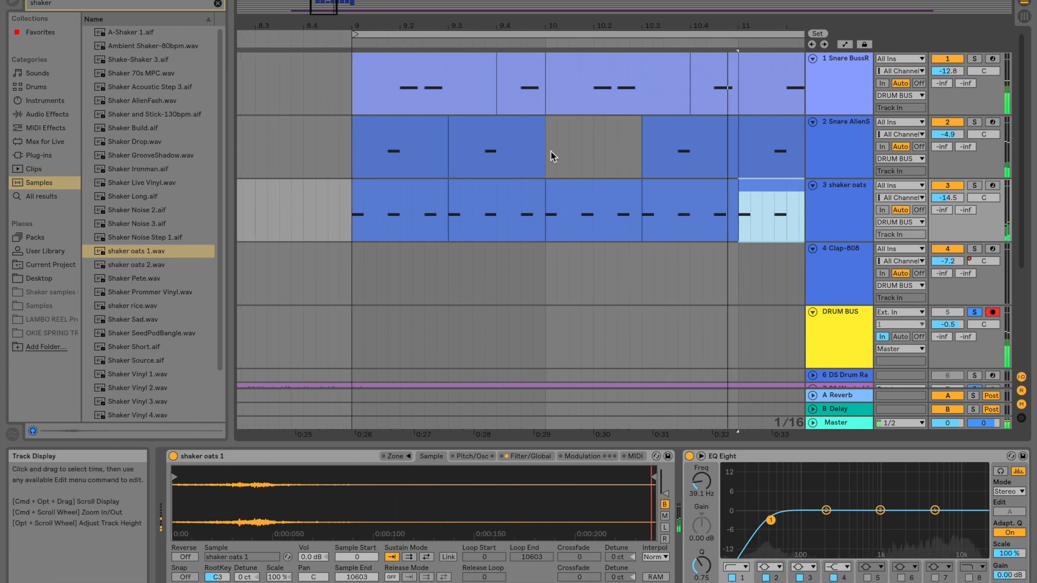
{"action": "left_click", "coordinate": [530, 64]}
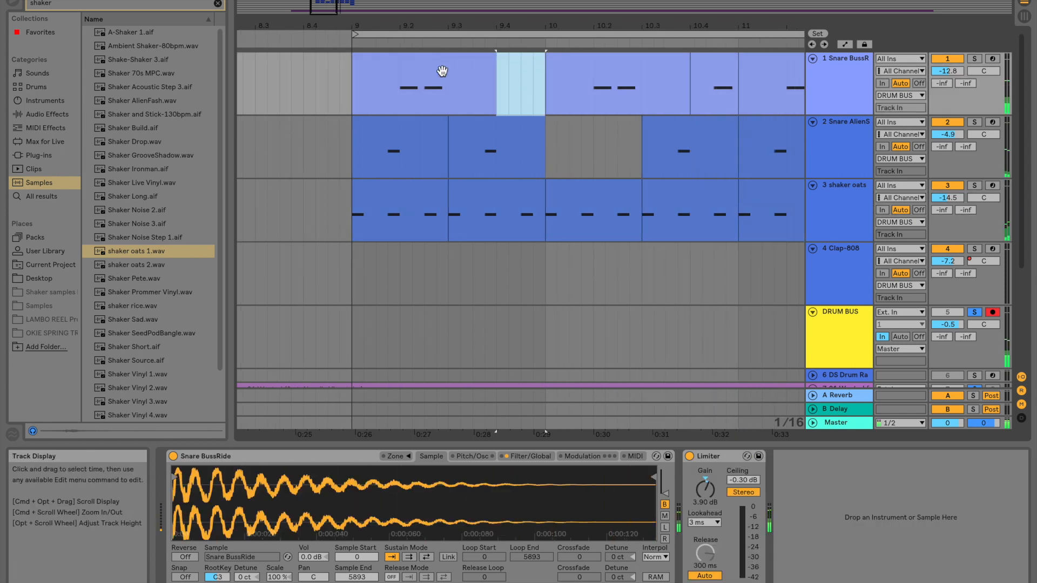
{"action": "left_click", "coordinate": [381, 80]}
{"action": "key", "text": "space"}
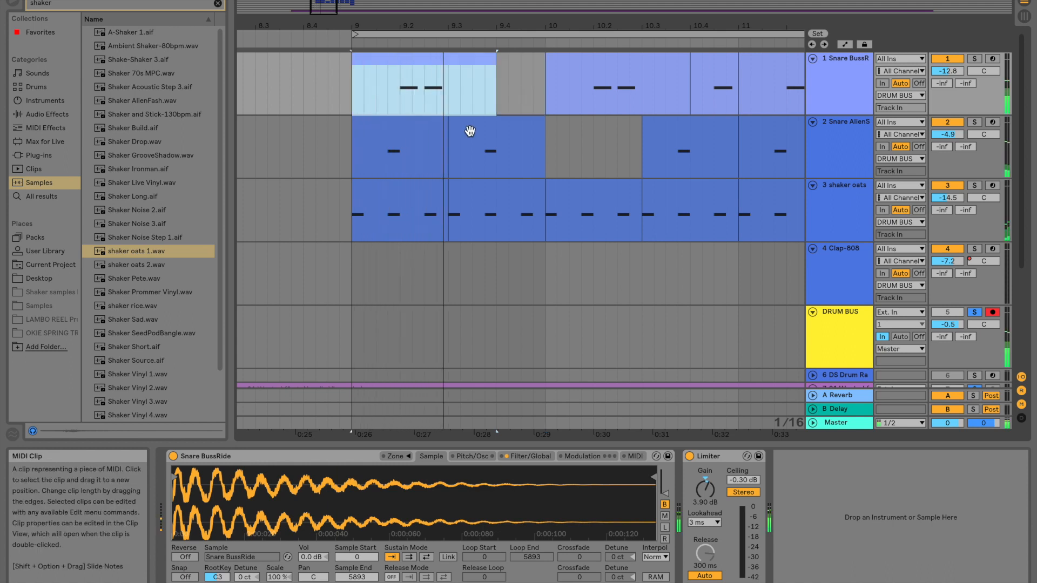
Listen through the loop from bar 9 to bar 12, comparing the snare hits with the 01 Wanted waveform
{"action": "scroll", "coordinate": [470, 131], "scroll_direction": "right", "scroll_amount": 7}
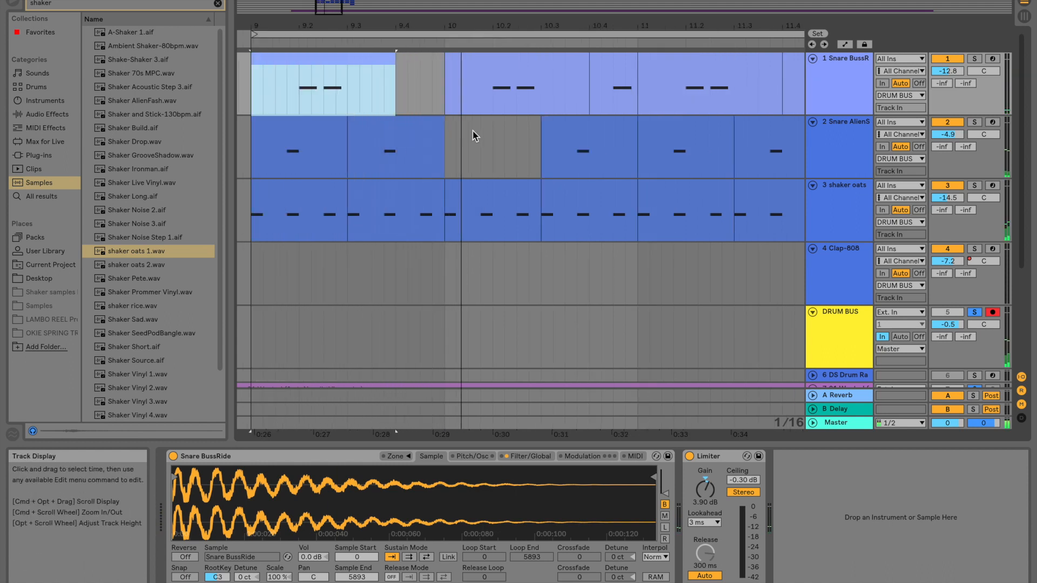
{"action": "scroll", "coordinate": [474, 138], "scroll_direction": "right", "scroll_amount": 6}
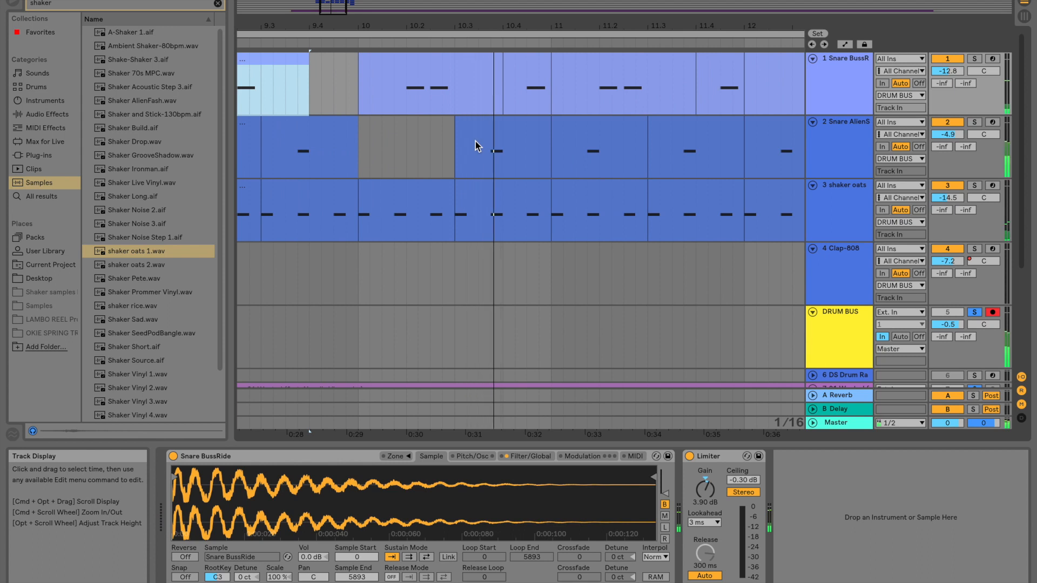
{"action": "scroll", "coordinate": [475, 146], "scroll_direction": "right", "scroll_amount": 7}
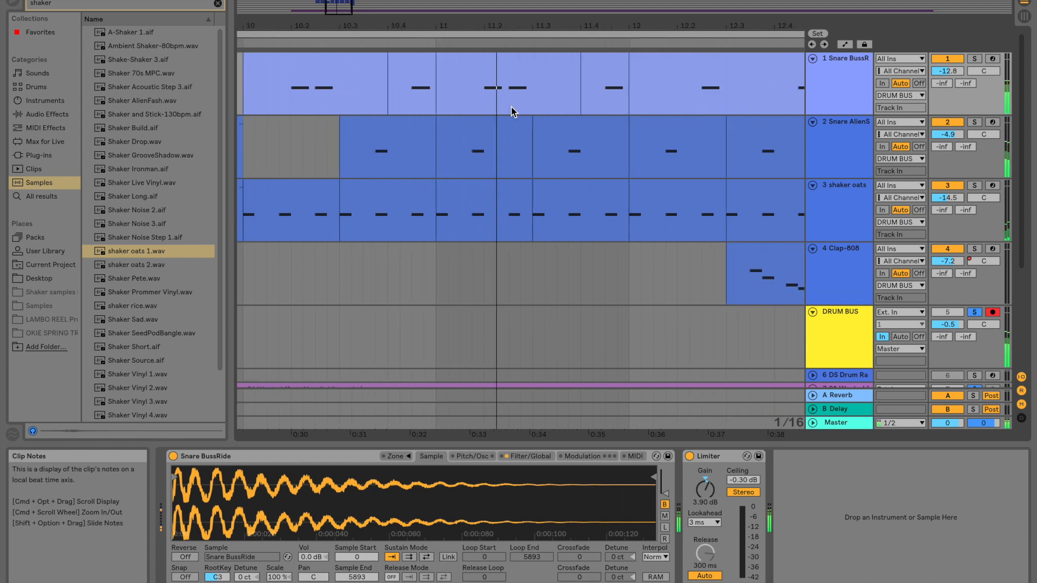
{"action": "left_click", "coordinate": [617, 59]}
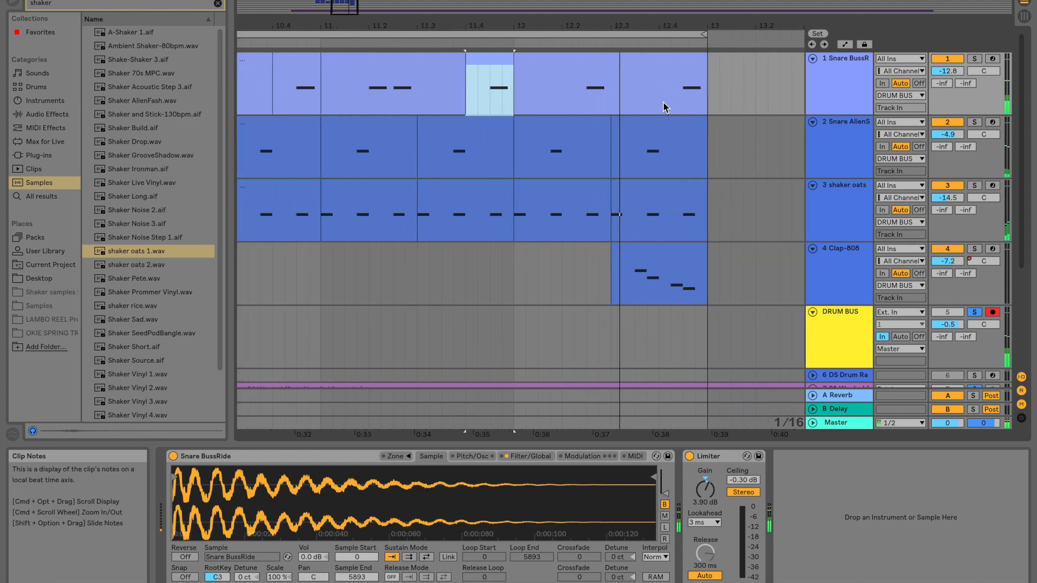
{"action": "scroll", "coordinate": [664, 102], "scroll_direction": "down", "scroll_amount": 8}
{"action": "scroll", "coordinate": [664, 103], "scroll_direction": "left", "scroll_amount": 8}
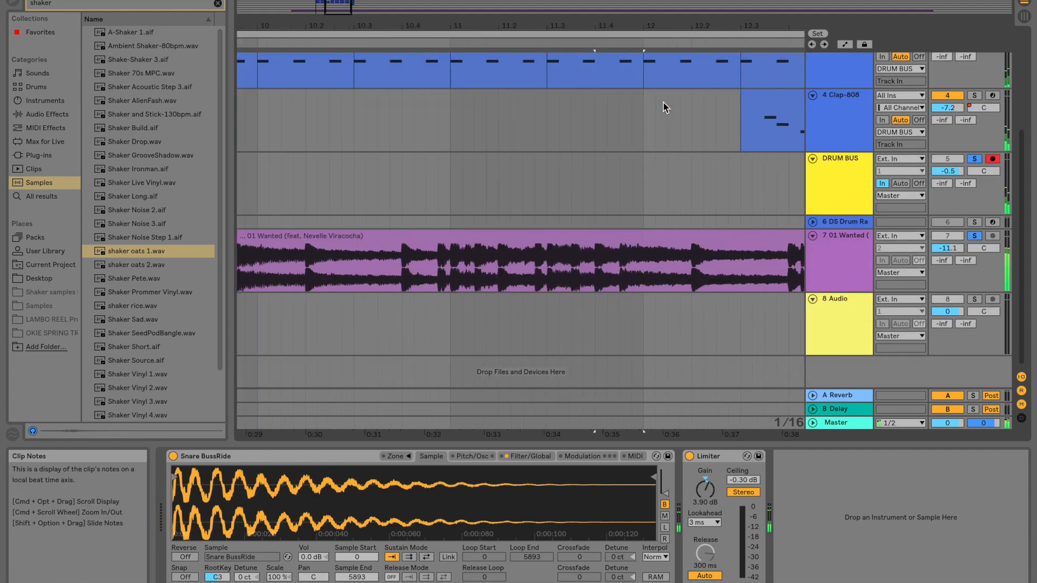
{"action": "scroll", "coordinate": [664, 102], "scroll_direction": "up", "scroll_amount": 5}
{"action": "scroll", "coordinate": [664, 102], "scroll_direction": "up", "scroll_amount": 2}
{"action": "scroll", "coordinate": [649, 100], "scroll_direction": "down", "scroll_amount": 2}
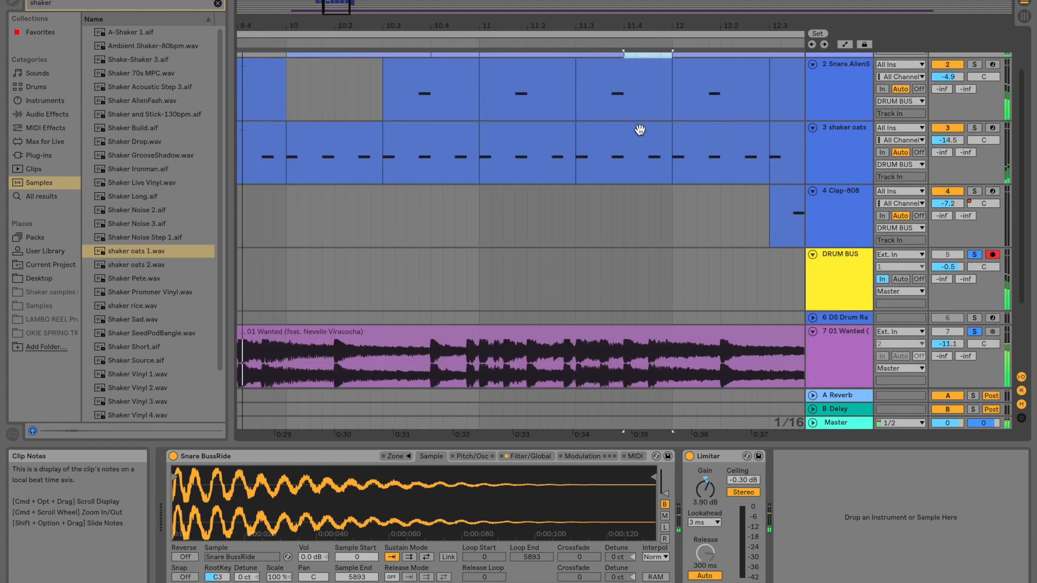
{"action": "scroll", "coordinate": [611, 132], "scroll_direction": "left", "scroll_amount": 5}
{"action": "scroll", "coordinate": [625, 147], "scroll_direction": "up", "scroll_amount": 2}
{"action": "scroll", "coordinate": [625, 147], "scroll_direction": "left", "scroll_amount": 2}
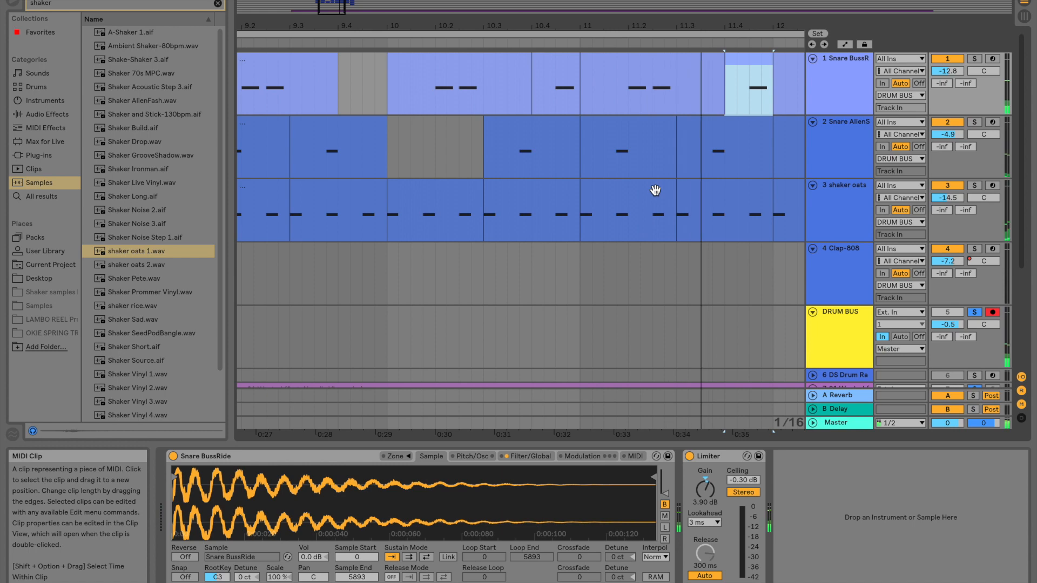
Replay the passage around beat 11.2 and check its snare hits against the 01 Wanted waveform
{"action": "left_click", "coordinate": [635, 166]}
{"action": "scroll", "coordinate": [633, 169], "scroll_direction": "down", "scroll_amount": 5}
{"action": "scroll", "coordinate": [634, 170], "scroll_direction": "up", "scroll_amount": 5}
{"action": "scroll", "coordinate": [634, 170], "scroll_direction": "right", "scroll_amount": 1}
{"action": "key", "text": "space"}
{"action": "key", "text": "space"}
{"action": "key", "text": "space"}
{"action": "key", "text": "space"}
{"action": "key", "text": "space"}
{"action": "scroll", "coordinate": [604, 107], "scroll_direction": "down", "scroll_amount": 5}
{"action": "scroll", "coordinate": [603, 106], "scroll_direction": "right", "scroll_amount": 1}
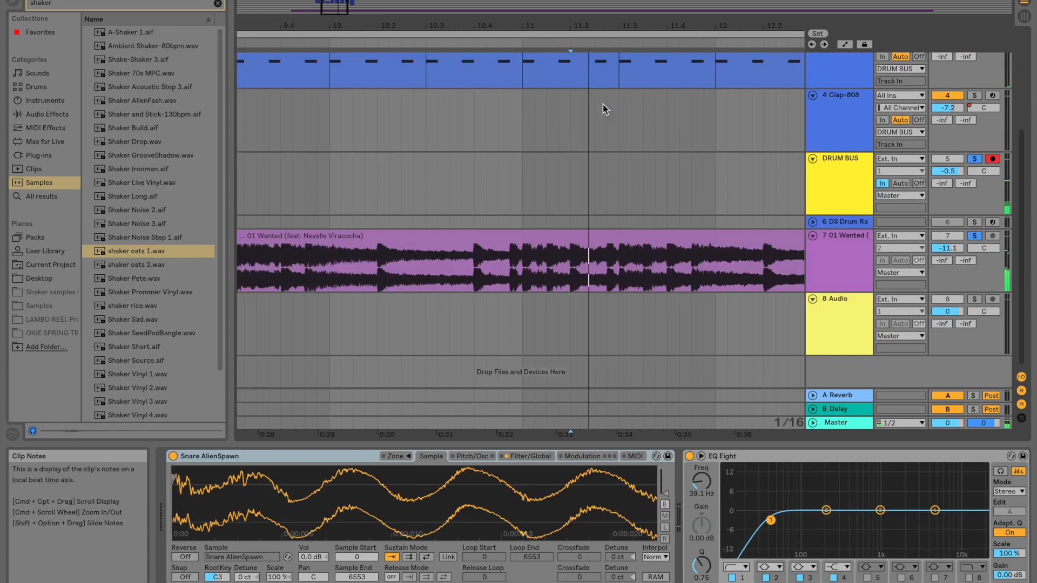
Delete the half-beat section holding the first snare hit at beat 11.2 on the Snare BussR track
{"action": "scroll", "coordinate": [600, 107], "scroll_direction": "up", "scroll_amount": 5}
{"action": "left_click_drag", "start_coordinate": [576, 80], "coordinate": [565, 62]}
{"action": "key", "text": "Delete"}
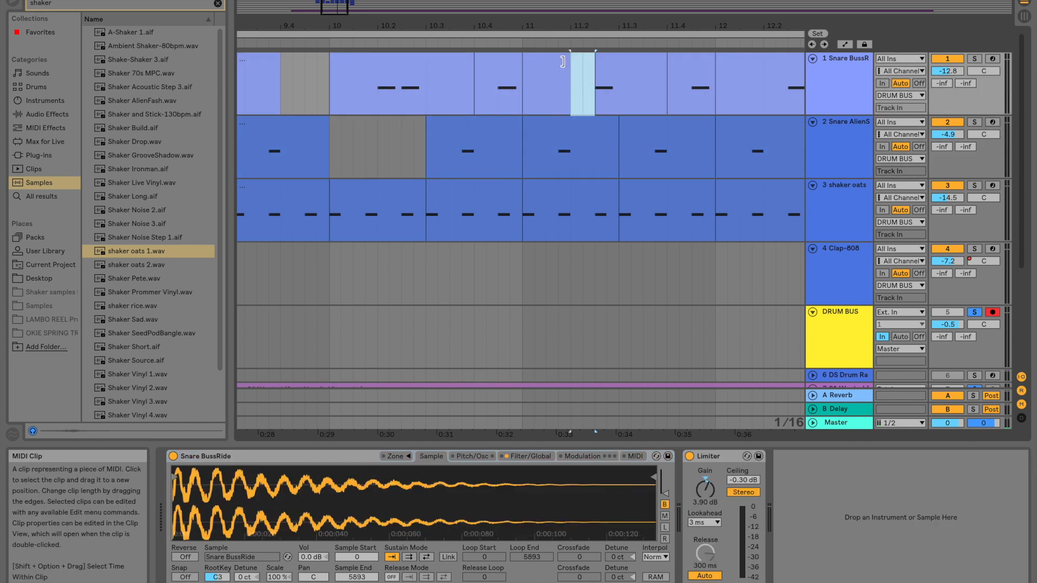
{"action": "left_click_drag", "start_coordinate": [520, 27], "coordinate": [519, 4]}
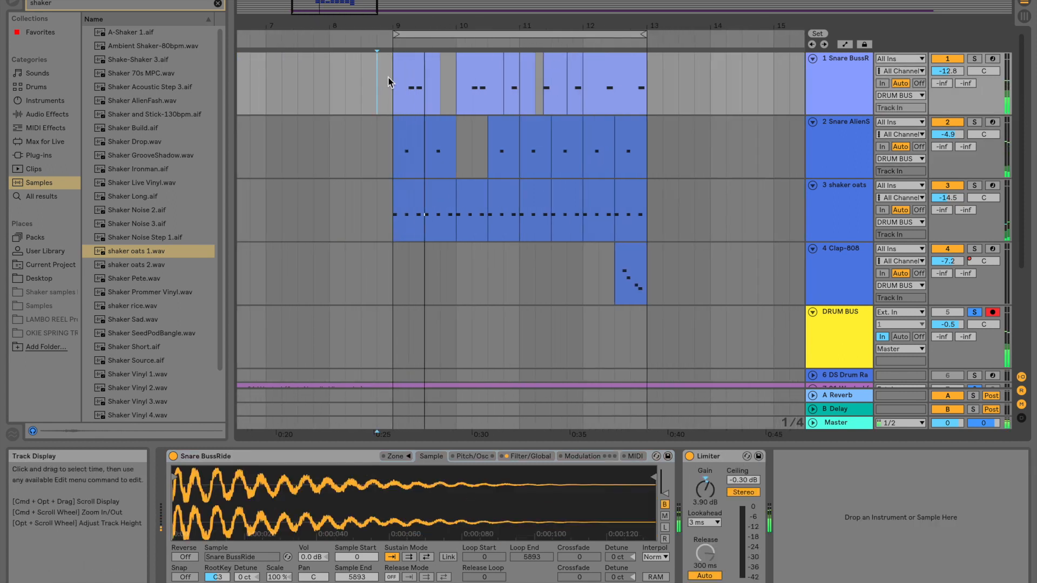
Listen through the loop from bar 9 to bar 12, checking all drum tracks against the 01 Wanted waveform
{"action": "left_click_drag", "start_coordinate": [422, 25], "coordinate": [421, 52]}
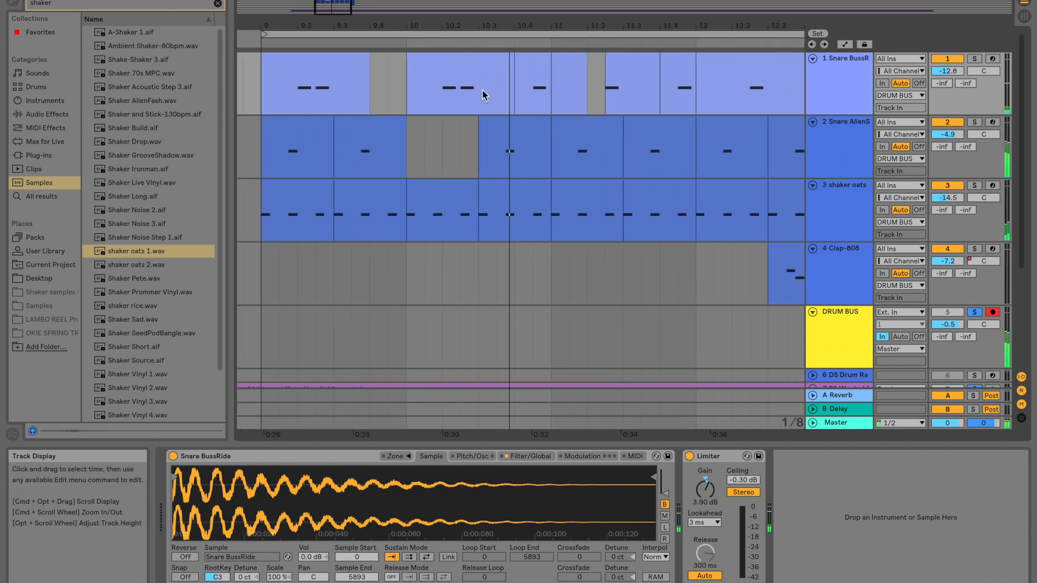
{"action": "scroll", "coordinate": [530, 122], "scroll_direction": "right", "scroll_amount": 1}
{"action": "left_click_drag", "start_coordinate": [558, 25], "coordinate": [558, 14]}
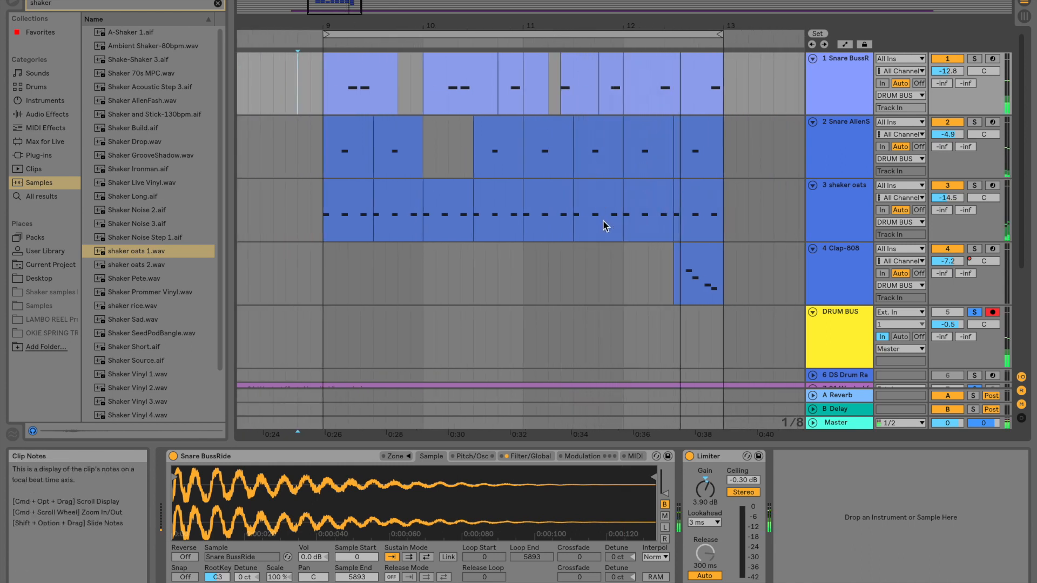
{"action": "scroll", "coordinate": [604, 226], "scroll_direction": "down", "scroll_amount": 5}
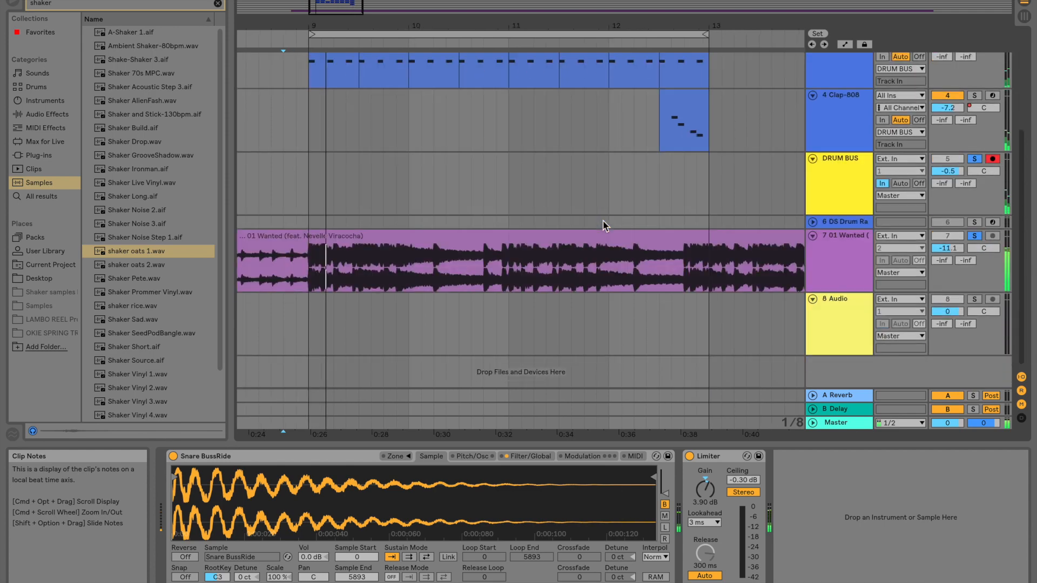
{"action": "mouse_move", "coordinate": [711, 24]}
{"action": "left_mouse_down"}
{"action": "mouse_move", "coordinate": [711, 81]}
{"action": "mouse_move", "coordinate": [711, 24]}
{"action": "left_mouse_up"}
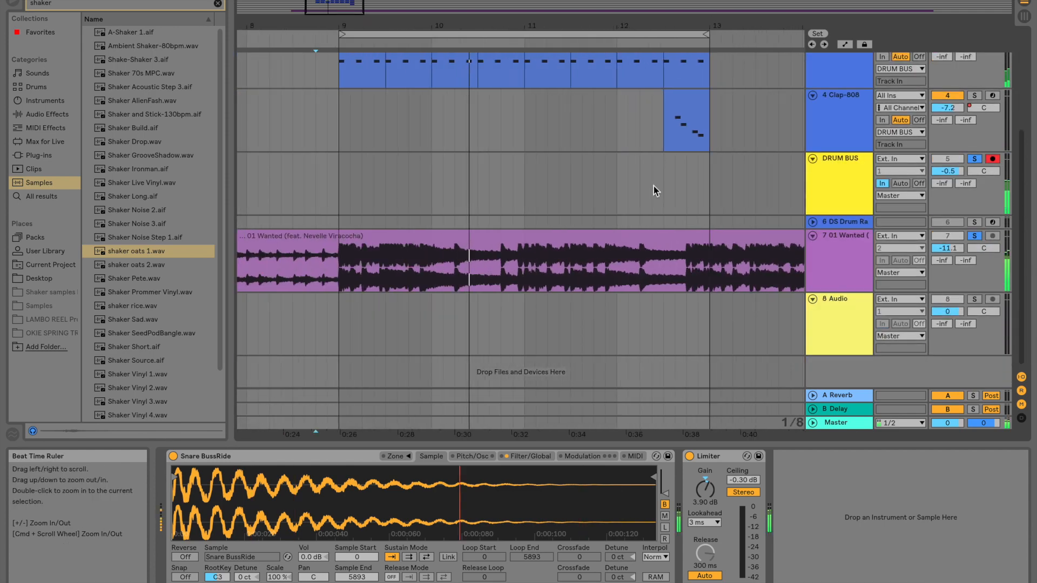
{"action": "scroll", "coordinate": [654, 186], "scroll_direction": "up", "scroll_amount": 5}
{"action": "scroll", "coordinate": [654, 186], "scroll_direction": "down", "scroll_amount": 3}
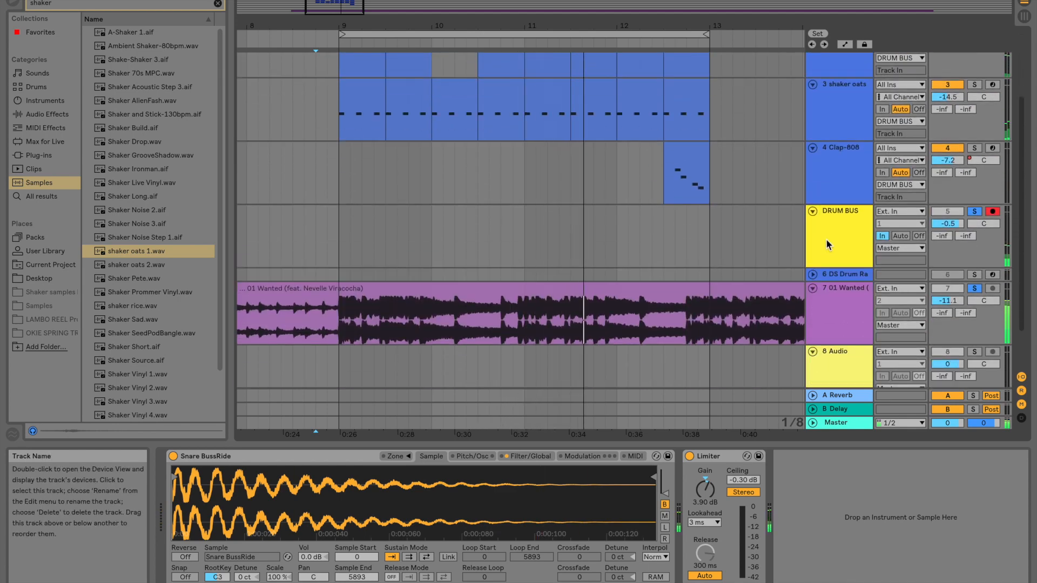
{"action": "scroll", "coordinate": [711, 250], "scroll_direction": "down", "scroll_amount": 2}
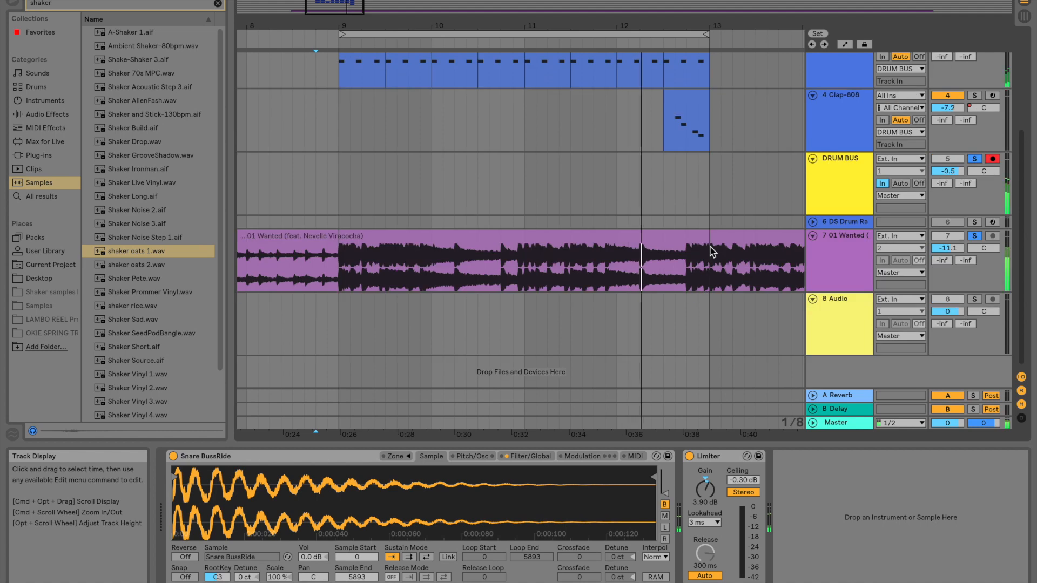
{"action": "scroll", "coordinate": [710, 250], "scroll_direction": "up", "scroll_amount": 5}
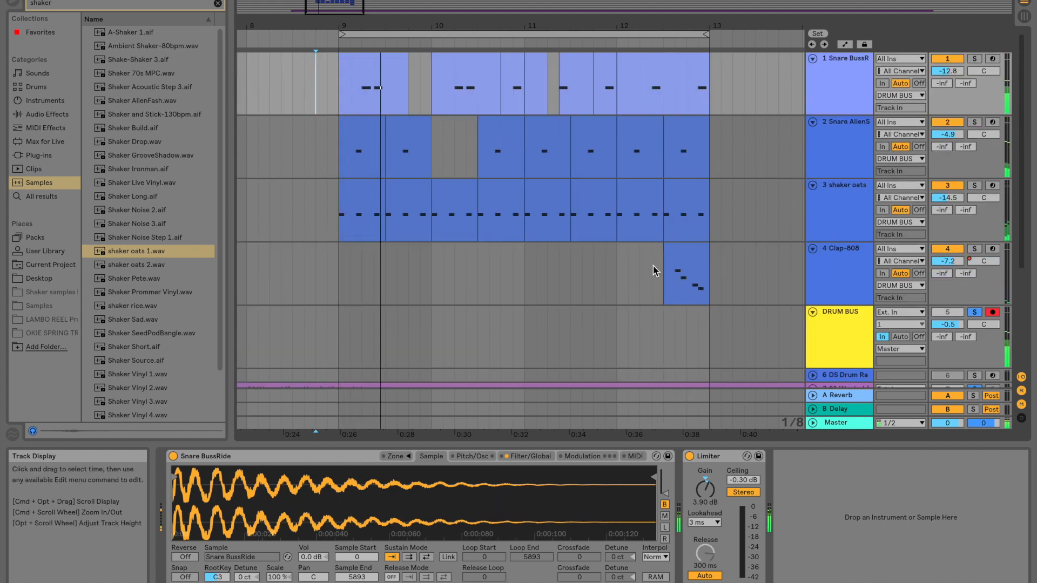
{"action": "scroll", "coordinate": [659, 272], "scroll_direction": "down", "scroll_amount": 5}
{"action": "scroll", "coordinate": [660, 150], "scroll_direction": "up", "scroll_amount": 5}
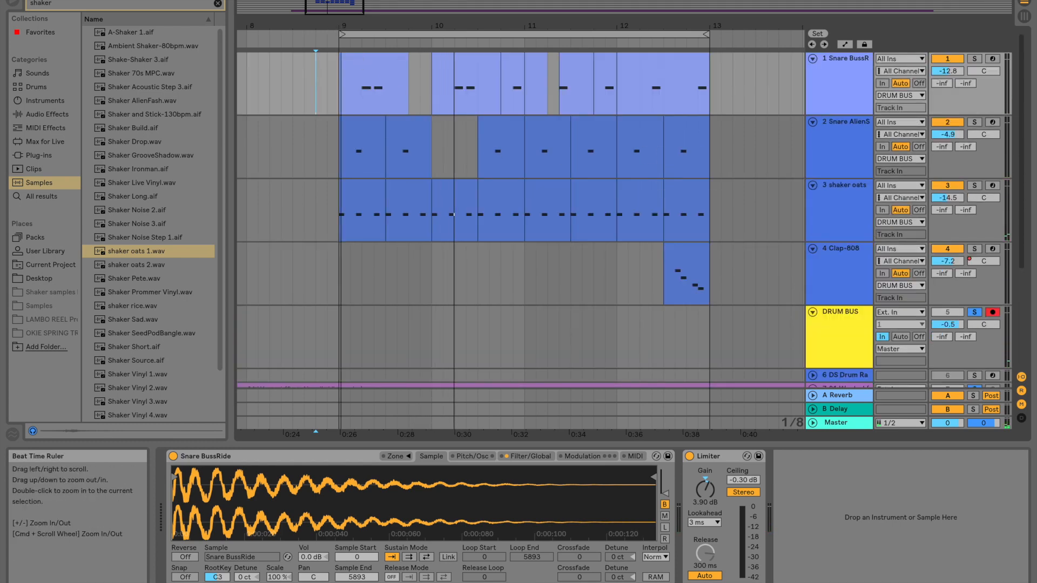
Set the shaker oats track's volume to -13.1 dB
{"action": "key", "text": "plus"}
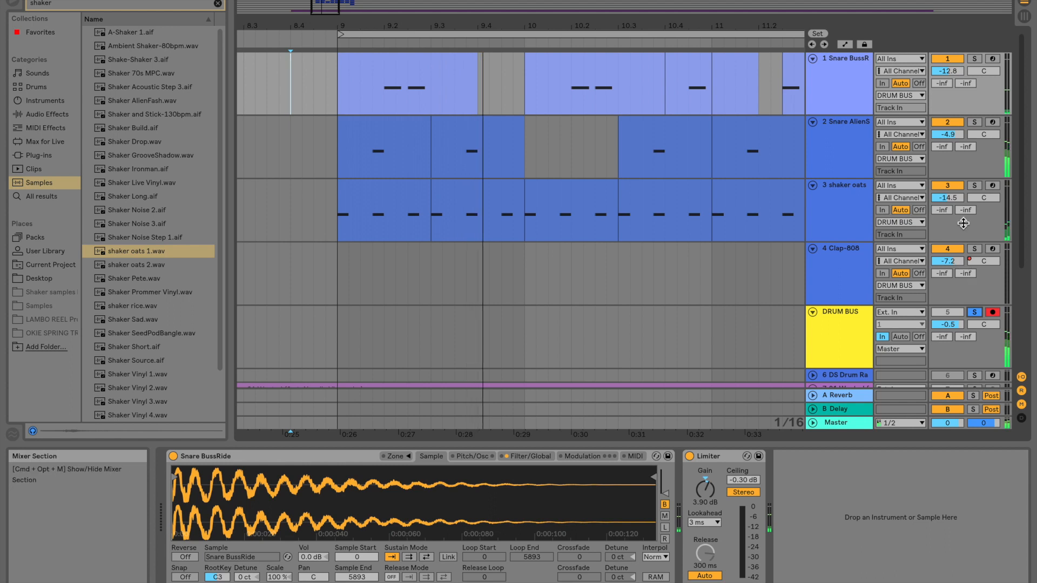
{"action": "left_click_drag", "start_coordinate": [959, 198], "coordinate": [959, 193]}
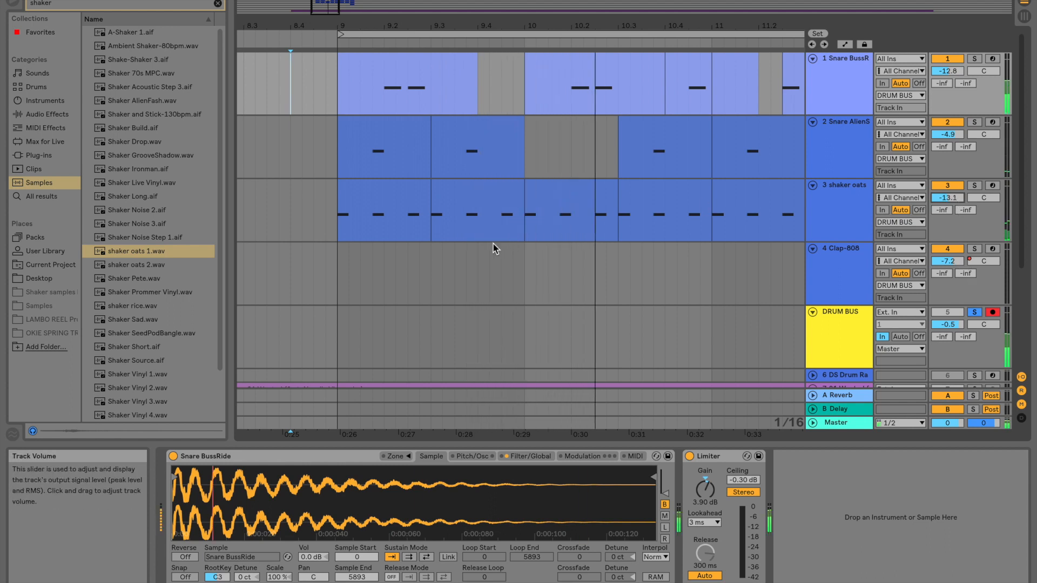
Audition several shaker samples further down the sample list
{"action": "scroll", "coordinate": [126, 364], "scroll_direction": "down", "scroll_amount": 3}
{"action": "left_click", "coordinate": [130, 321]}
{"action": "left_click", "coordinate": [135, 333]}
{"action": "left_click", "coordinate": [141, 373]}
{"action": "left_click", "coordinate": [147, 401]}
{"action": "left_click", "coordinate": [150, 414]}
{"action": "scroll", "coordinate": [139, 346], "scroll_direction": "up", "scroll_amount": 3}
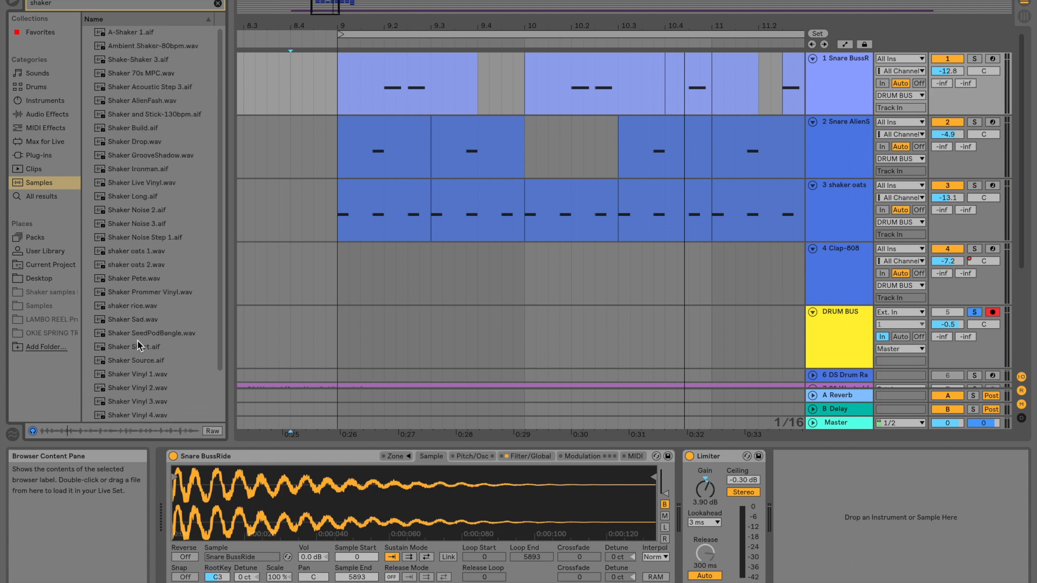
Search the samples for "hiha" and audition several open and closed hi-hats, including Hihat 80sSpaceCraft Closed
{"action": "left_click", "coordinate": [51, 6]}
{"action": "mouse_move", "coordinate": [1, 2]}
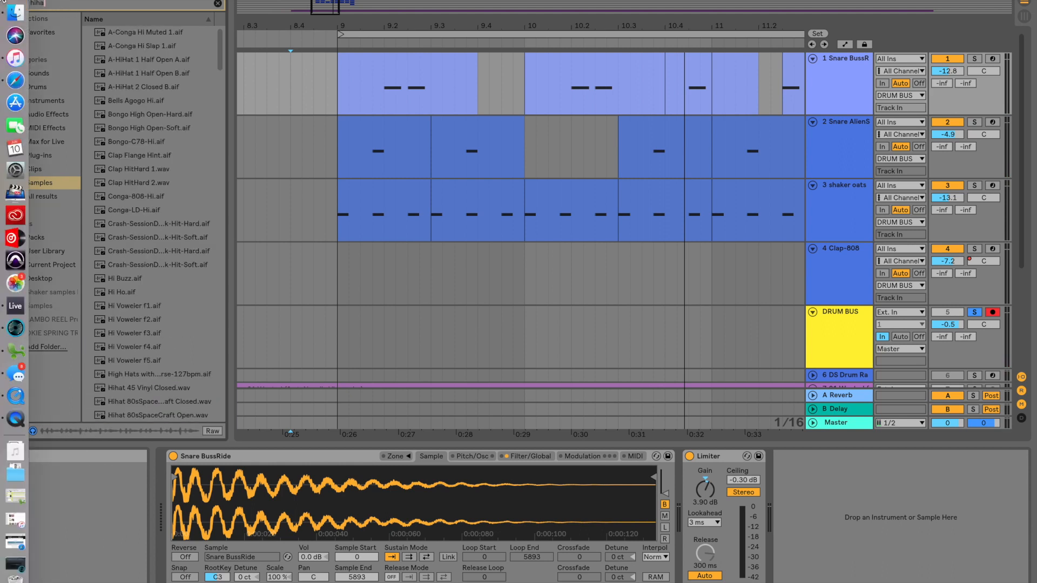
{"action": "left_click", "coordinate": [177, 220]}
{"action": "left_click", "coordinate": [158, 213]}
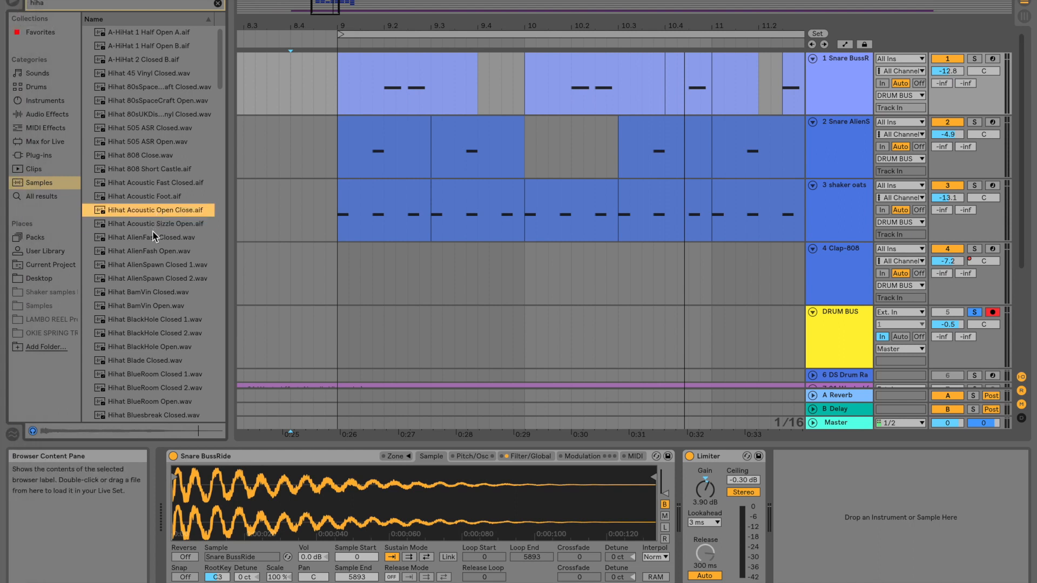
{"action": "left_click", "coordinate": [151, 86]}
{"action": "left_click", "coordinate": [148, 59]}
{"action": "left_click", "coordinate": [147, 45]}
{"action": "left_click", "coordinate": [146, 34]}
{"action": "left_click", "coordinate": [148, 76]}
{"action": "left_click", "coordinate": [148, 87]}
{"action": "left_click", "coordinate": [141, 104]}
{"action": "left_click", "coordinate": [141, 92]}
Replace the Snare BussR track's sample with Hihat 80sSpaceCraft Closed and stop playback
{"action": "left_click_drag", "start_coordinate": [251, 492], "coordinate": [252, 493]}
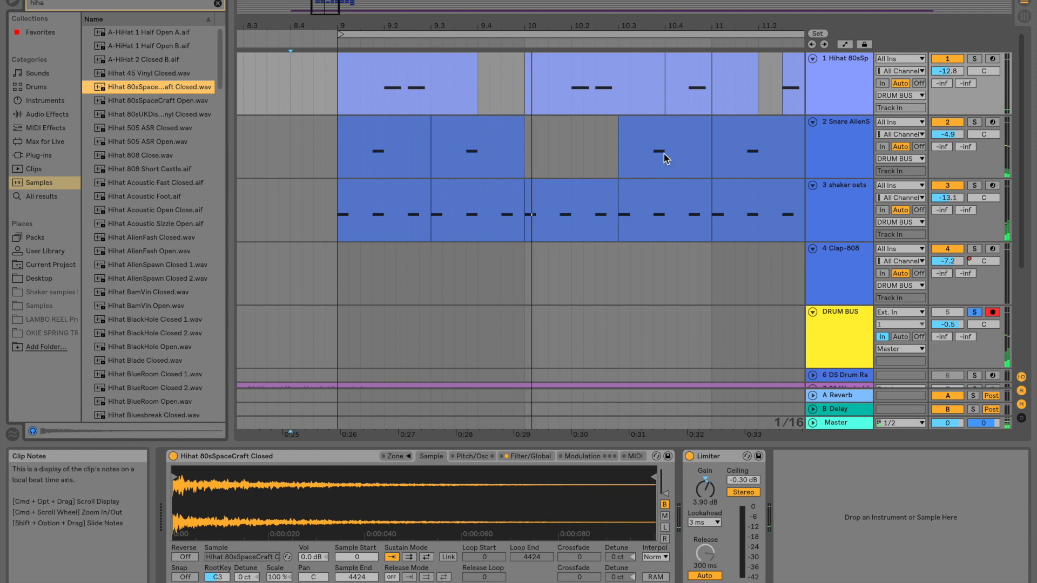
{"action": "key", "text": "space"}
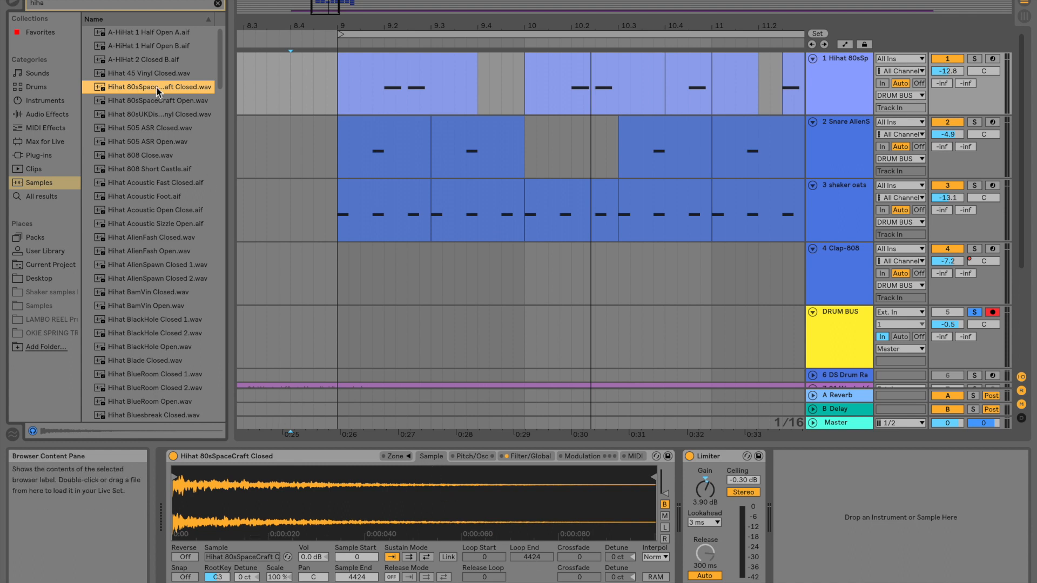
Replace the shaker oats track's sample with Hihat 80sSpaceCraft Closed
{"action": "left_click", "coordinate": [835, 199]}
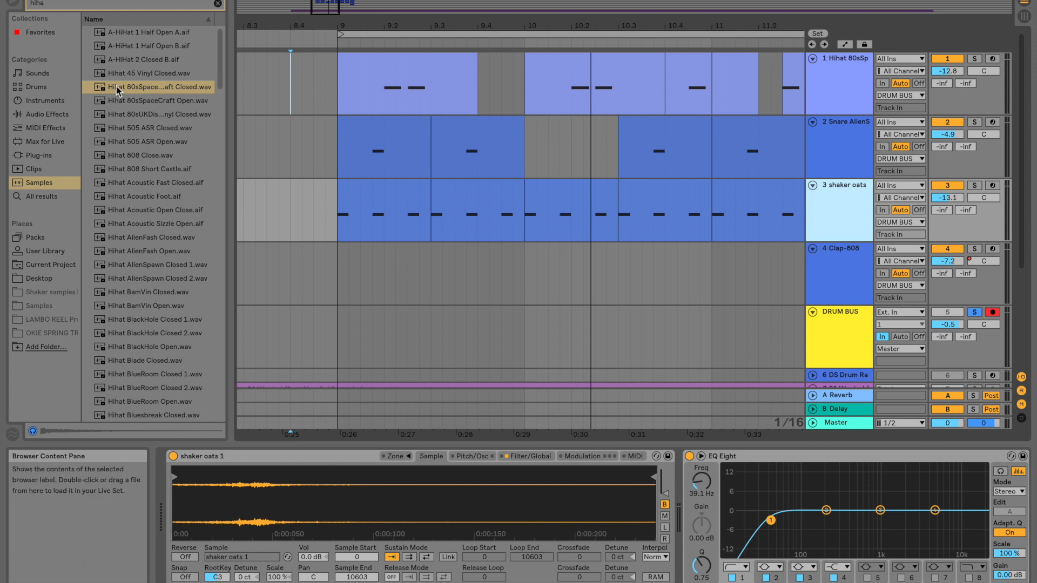
{"action": "left_click_drag", "start_coordinate": [116, 86], "coordinate": [266, 511]}
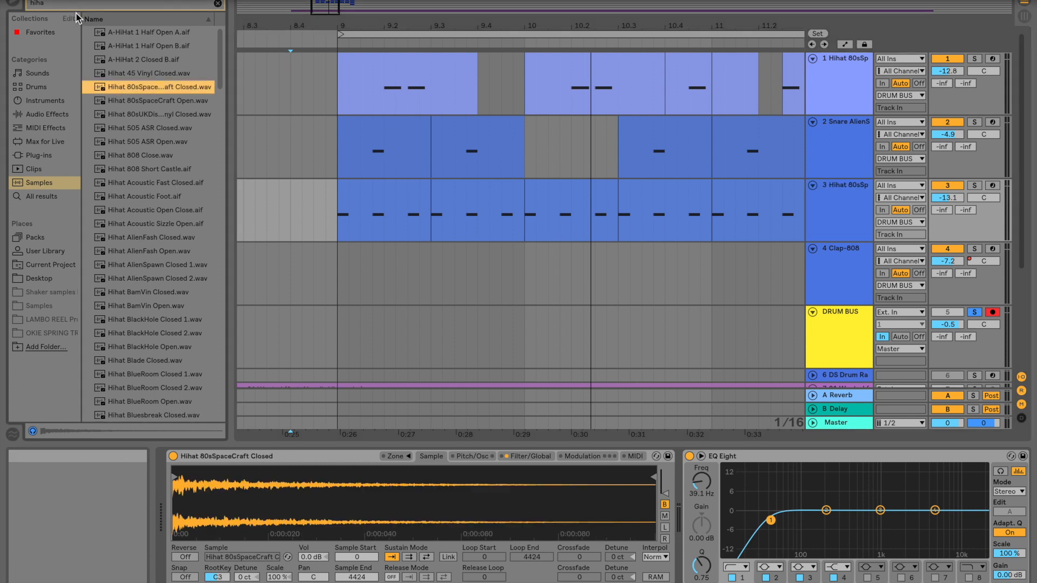
Search the samples for "snare" and audition the snare sounds from the 70s MPC samples down to Snare BamVin
{"action": "mouse_move", "coordinate": [1, 2]}
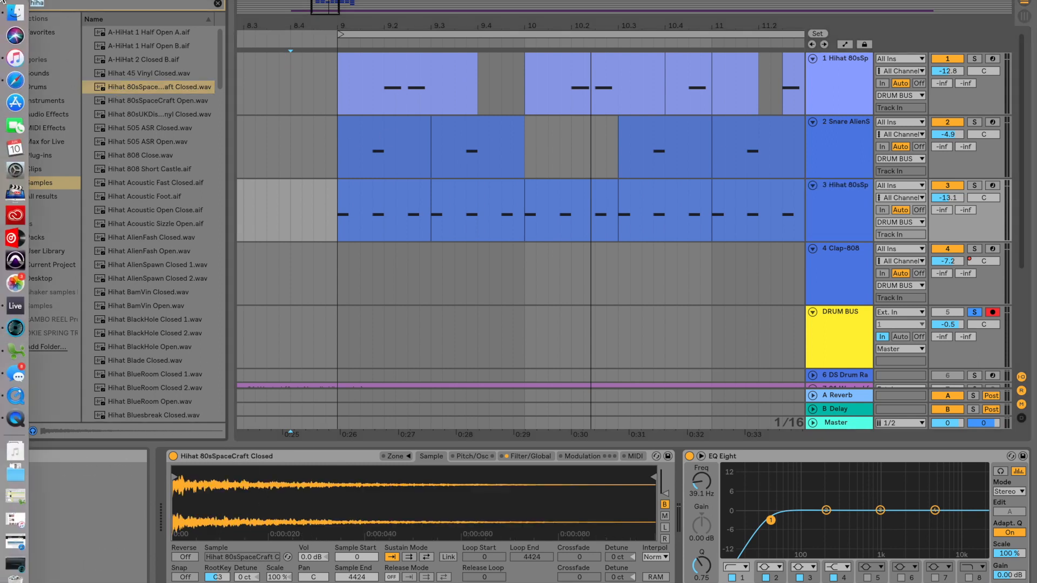
{"action": "type", "text": "nare"}
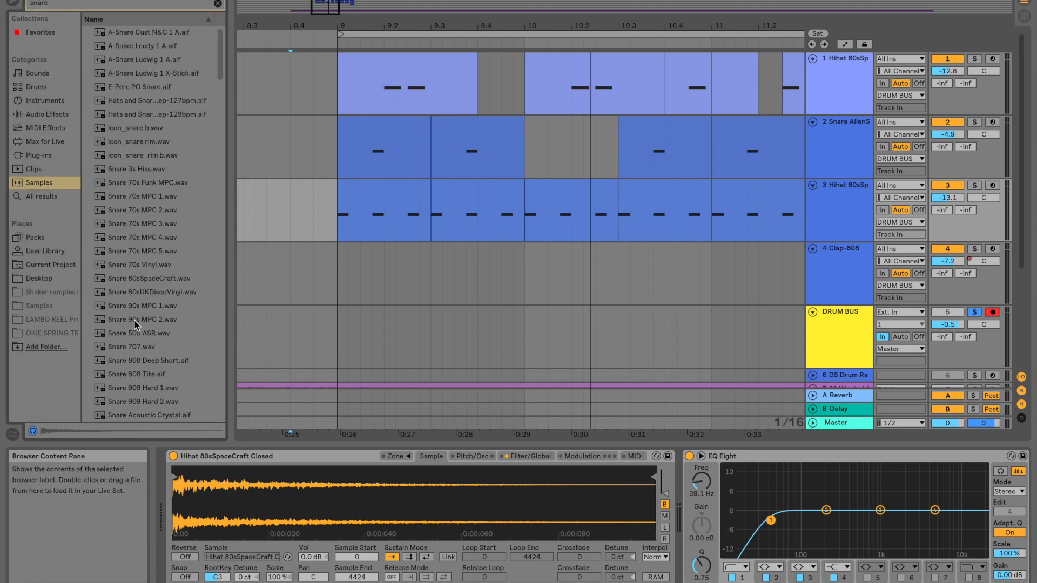
{"action": "scroll", "coordinate": [135, 325], "scroll_direction": "up", "scroll_amount": 5}
{"action": "left_click", "coordinate": [141, 211]}
{"action": "key", "text": "Down"}
{"action": "key", "text": "Down"}
{"action": "key", "text": "Down"}
{"action": "key", "text": "Down"}
{"action": "key", "text": "Down"}
{"action": "key", "text": "Down"}
{"action": "key", "text": "Down"}
{"action": "key", "text": "Down"}
{"action": "key", "text": "Down"}
{"action": "key", "text": "Down"}
{"action": "key", "text": "Down"}
{"action": "key", "text": "Down"}
{"action": "key", "text": "Down"}
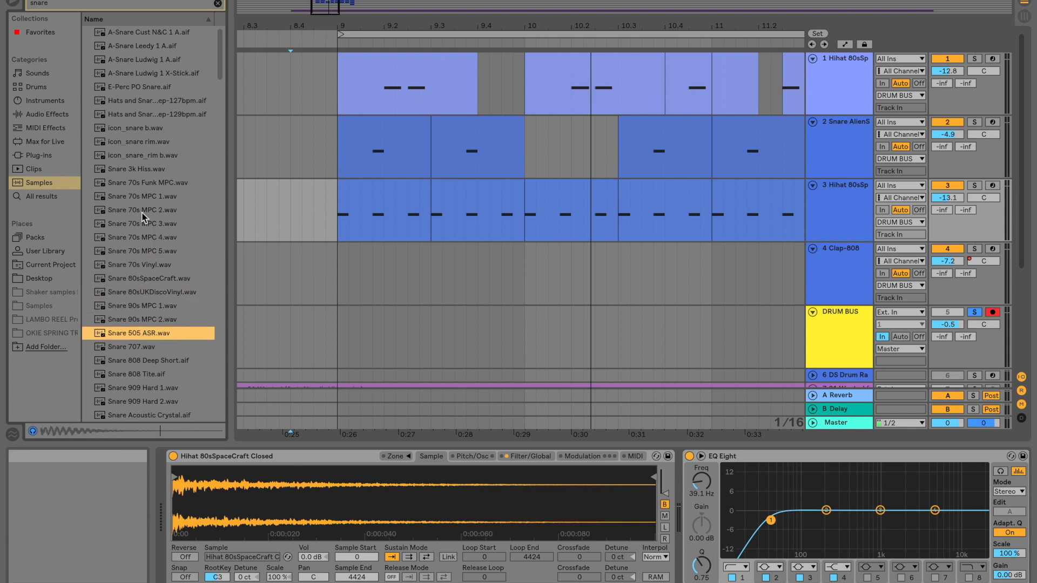
{"action": "key", "text": "Down"}
{"action": "key", "text": "Down"}
{"action": "key", "text": "Down"}
{"action": "key", "text": "Down"}
{"action": "key", "text": "Down"}
{"action": "key", "text": "Down"}
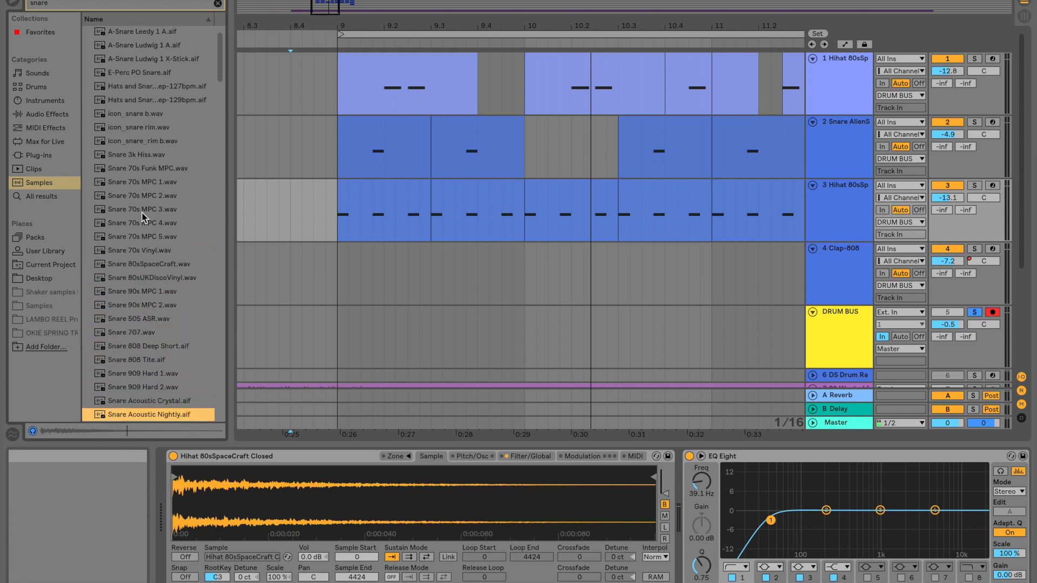
{"action": "key", "text": "Down"}
{"action": "key", "text": "Down"}
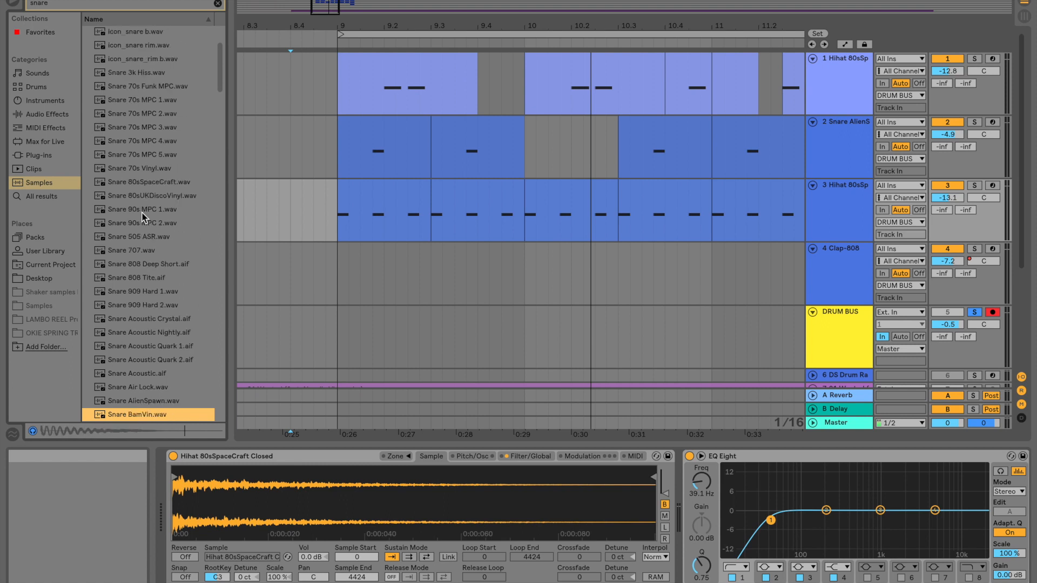
Load Snare AlienSpawn into the first track in place of its hi-hat sample and play the loop
{"action": "left_click", "coordinate": [834, 89]}
{"action": "double_click", "coordinate": [143, 401]}
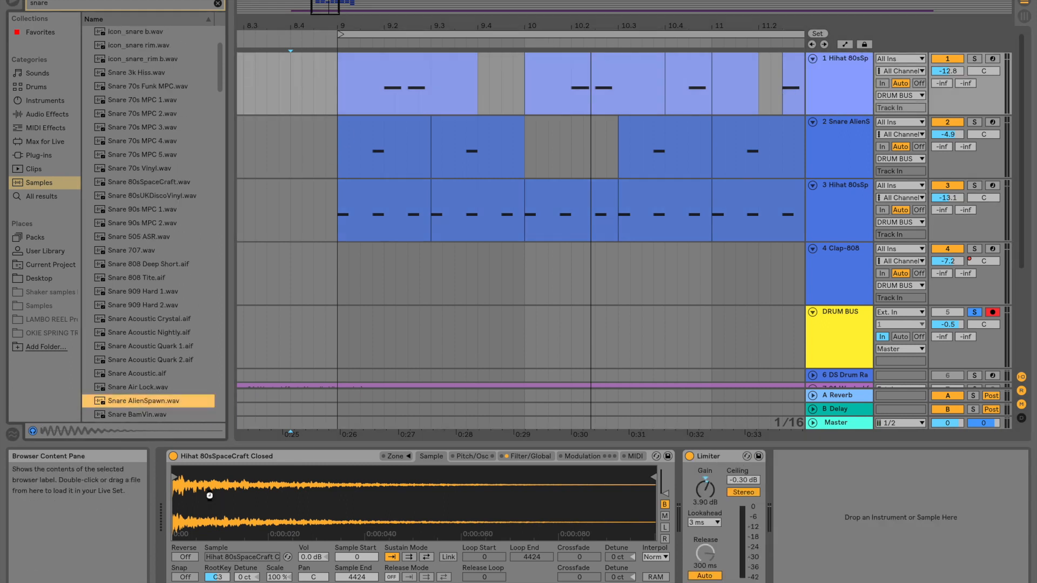
{"action": "left_click", "coordinate": [327, 111]}
{"action": "key", "text": "space"}
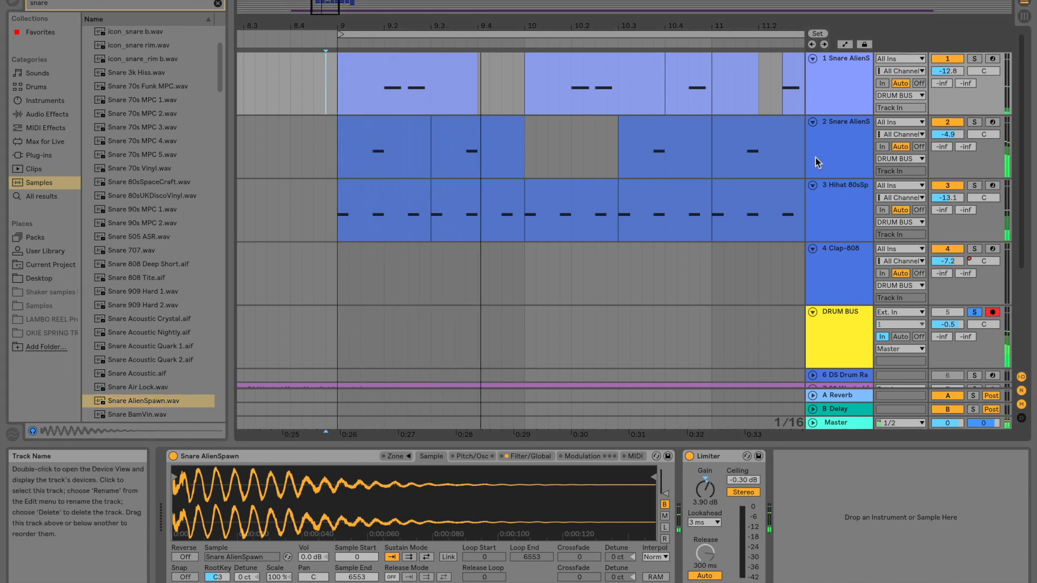
Take the DRUM BUS out of solo and set the hi-hat track's volume to -15.1 dB
{"action": "left_click", "coordinate": [975, 313]}
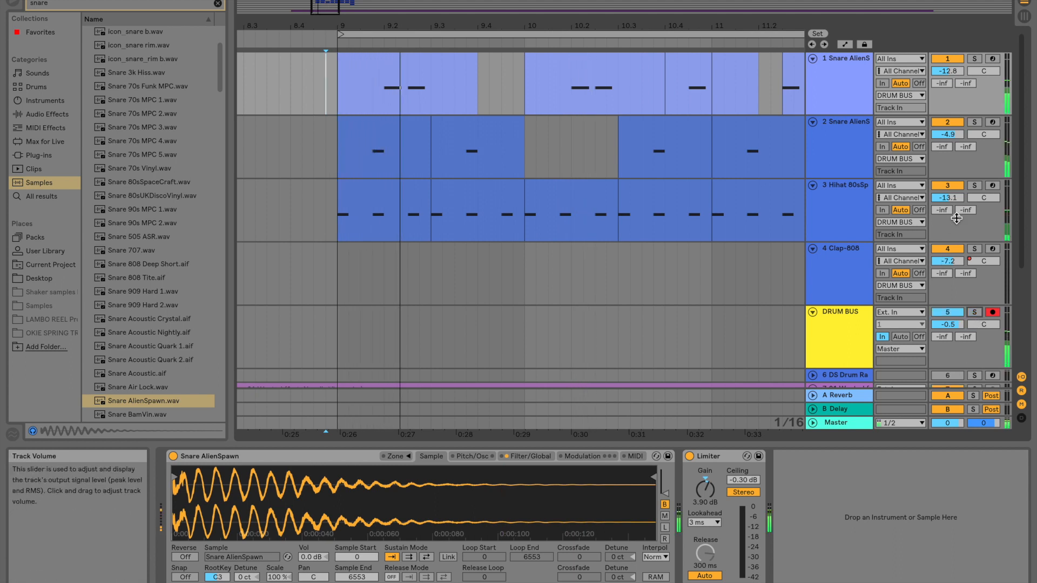
{"action": "left_click_drag", "start_coordinate": [947, 198], "coordinate": [947, 199]}
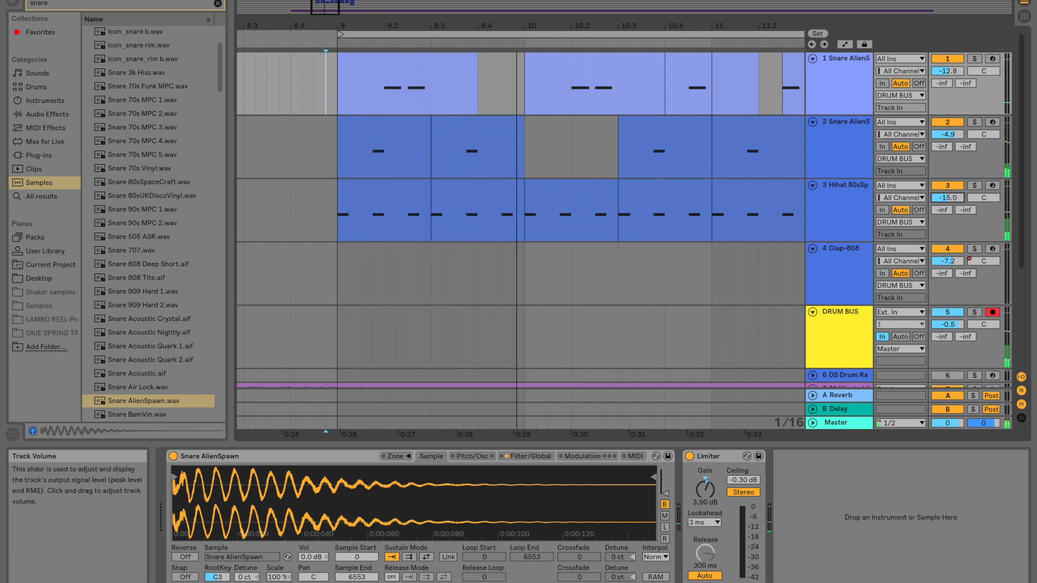
Duplicate the first C3 note three times in the hi-hat clip at the start of bar 9
{"action": "left_click", "coordinate": [409, 186]}
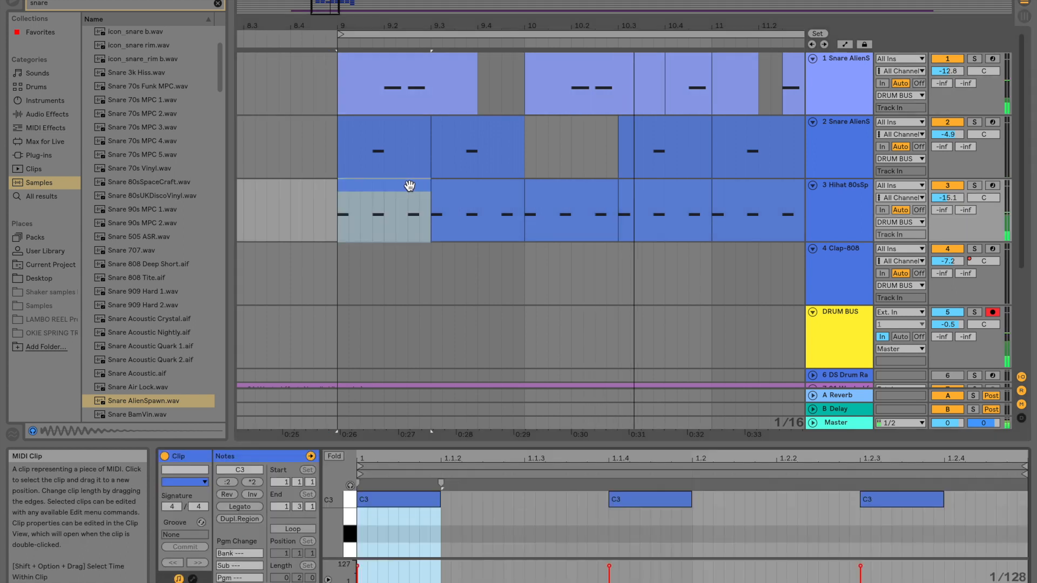
{"action": "key", "text": "space"}
{"action": "key", "text": "space"}
{"action": "key", "text": "space"}
{"action": "left_click", "coordinate": [433, 500]}
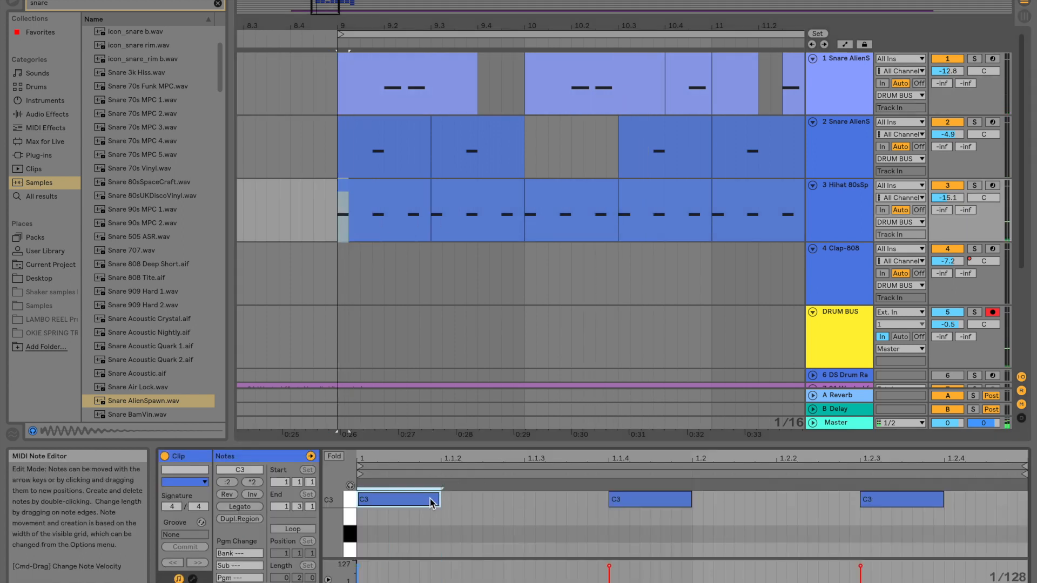
{"action": "key", "text": "super+d"}
{"action": "key", "text": "super+d"}
{"action": "key", "text": "super+d"}
{"action": "key", "text": "space"}
Duplicate the C3 notes onward until they fill the rest of the first hi-hat clip, and play it back
{"action": "left_click", "coordinate": [563, 503]}
{"action": "left_click", "coordinate": [429, 497], "text": "shift"}
{"action": "key", "text": "super+d"}
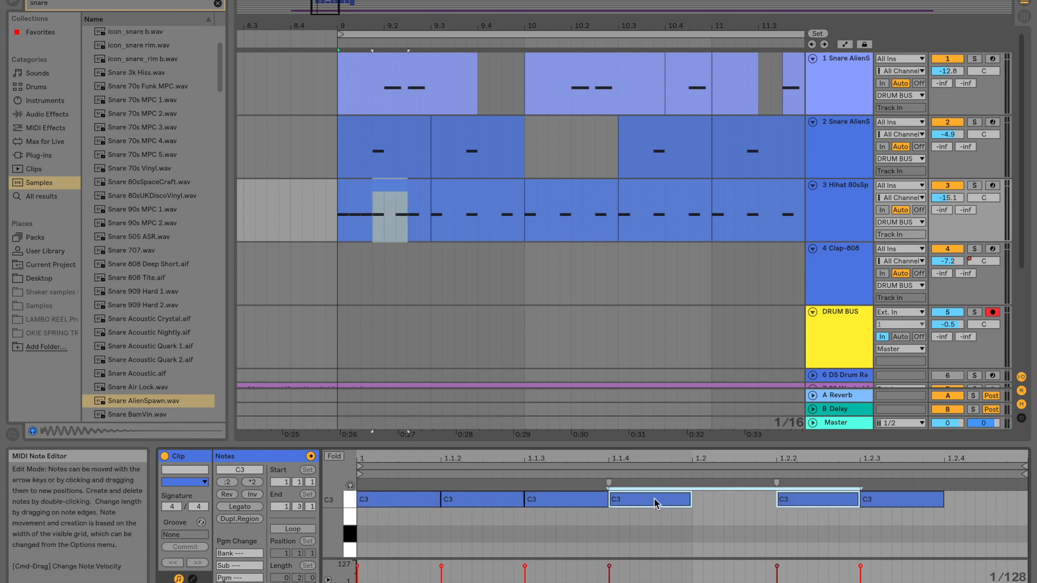
{"action": "left_click", "coordinate": [678, 530]}
{"action": "left_click", "coordinate": [675, 502]}
{"action": "key", "text": "super+d"}
{"action": "key", "text": "super+d"}
{"action": "key", "text": "super+d"}
{"action": "key", "text": "super+d"}
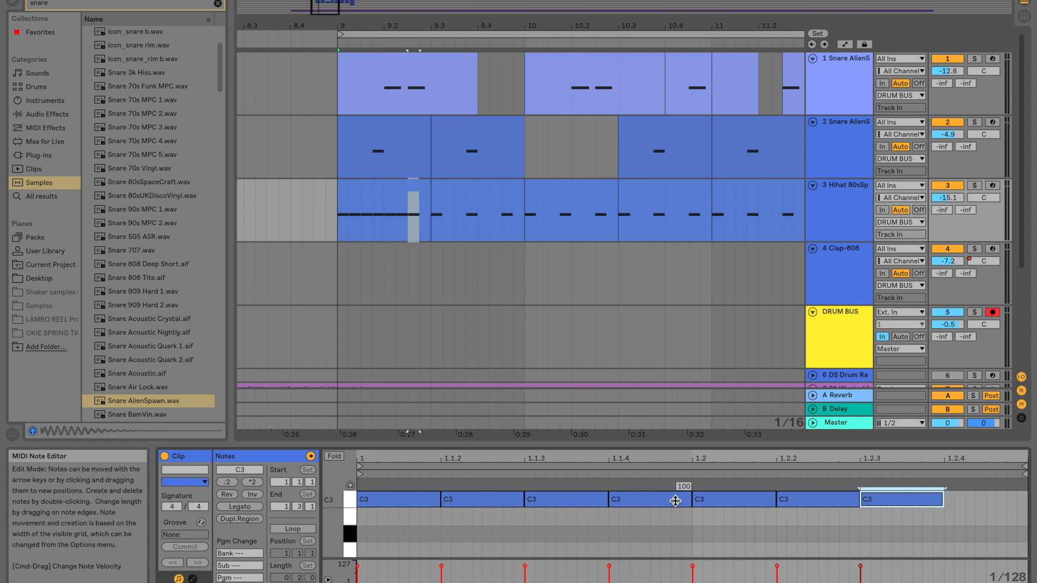
{"action": "key", "text": "space"}
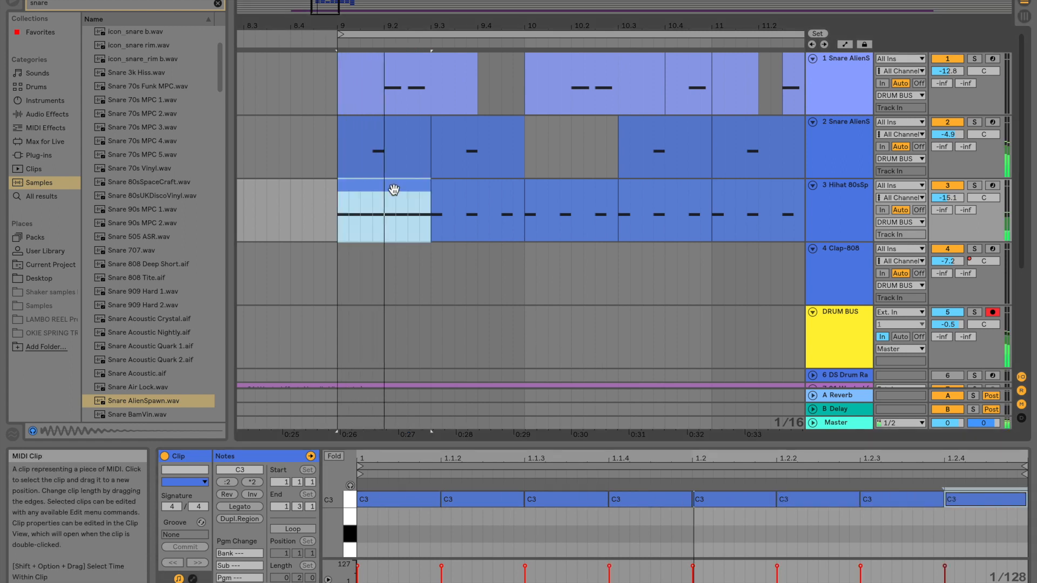
Duplicate the filled hi-hat clip along its track through the end of bar 12 and listen to the loop
{"action": "left_click_drag", "start_coordinate": [480, 27], "coordinate": [480, 4]}
{"action": "key", "text": "super+d"}
{"action": "key", "text": "super+d"}
{"action": "key", "text": "super+d"}
{"action": "key", "text": "space"}
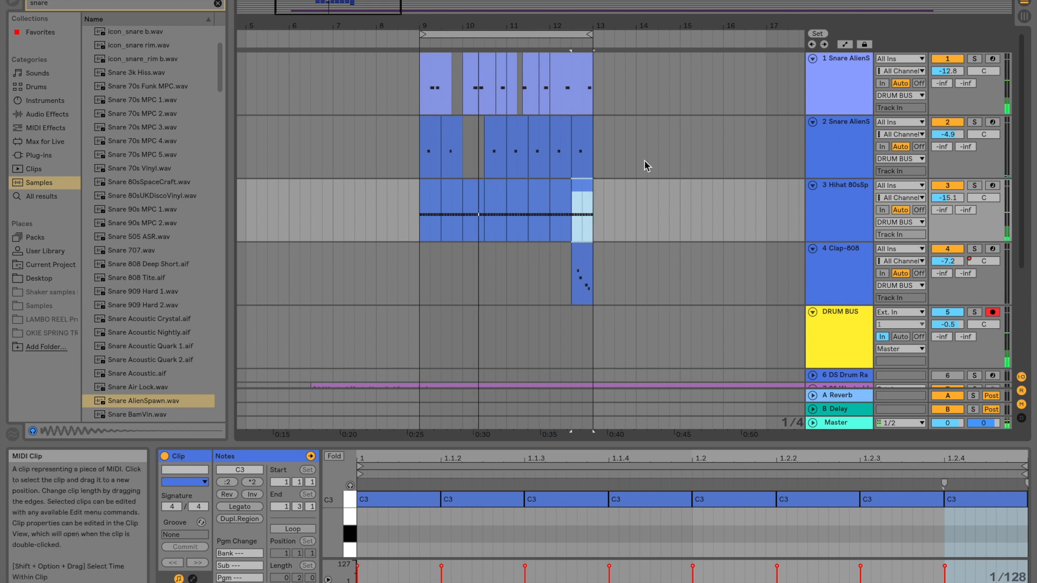
Clear the sample search and add an Auto Pan audio effect to the hi-hat track
{"action": "left_click", "coordinate": [847, 209]}
{"action": "left_click", "coordinate": [42, 72]}
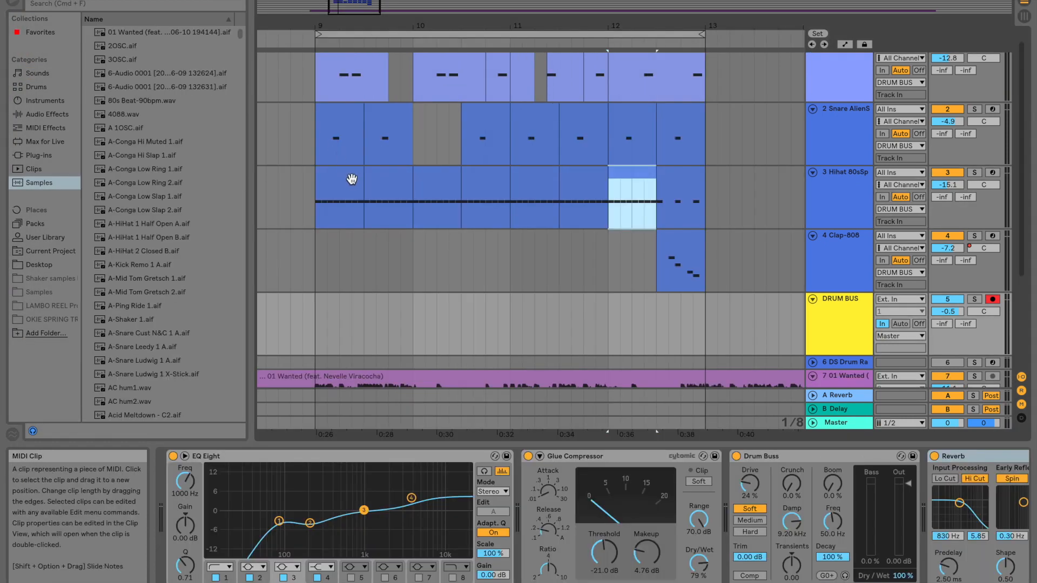
{"action": "left_click", "coordinate": [352, 179]}
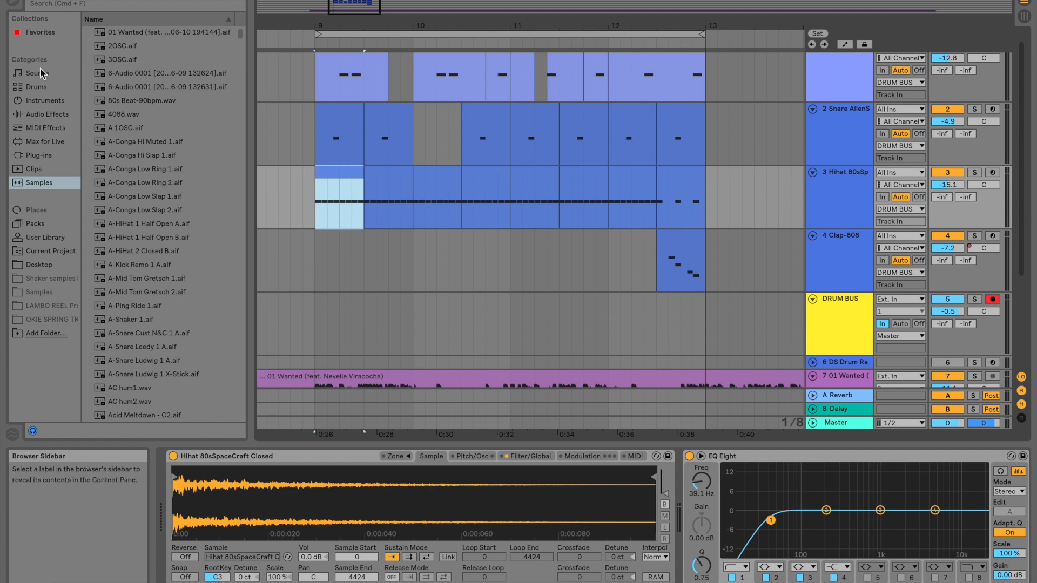
{"action": "left_click", "coordinate": [47, 115]}
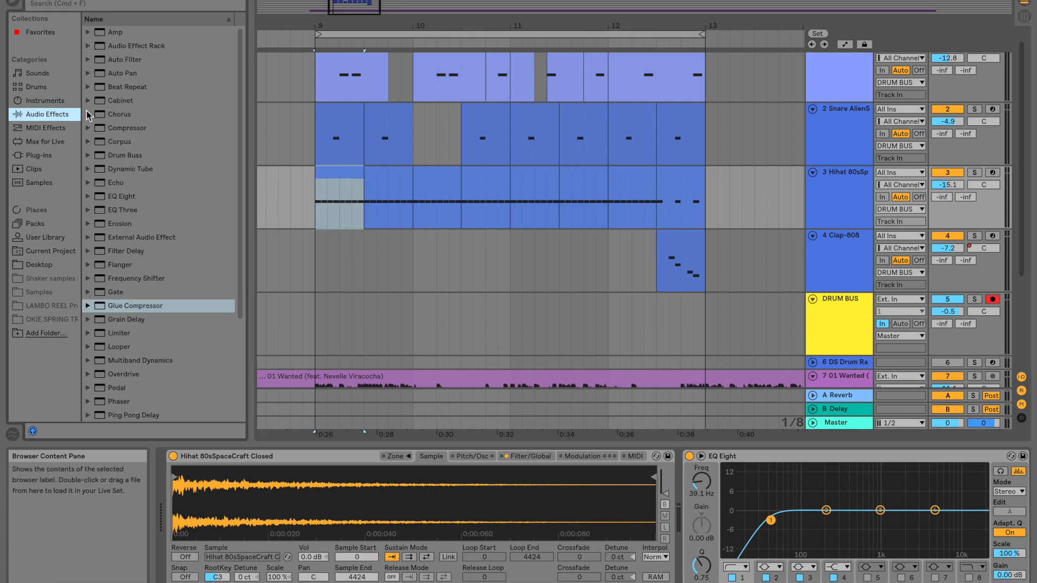
{"action": "left_click", "coordinate": [101, 73]}
{"action": "left_click_drag", "start_coordinate": [359, 213], "coordinate": [359, 222]}
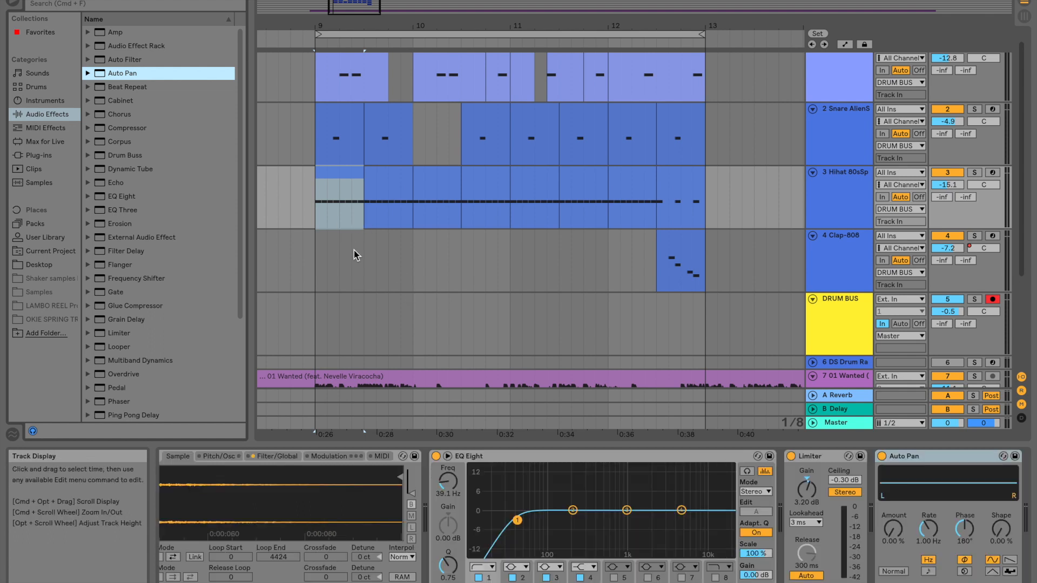
Show the automation lanes around bar 9 and add a Utility effect at the end of the hi-hat track's device chain
{"action": "left_click_drag", "start_coordinate": [330, 27], "coordinate": [334, 66]}
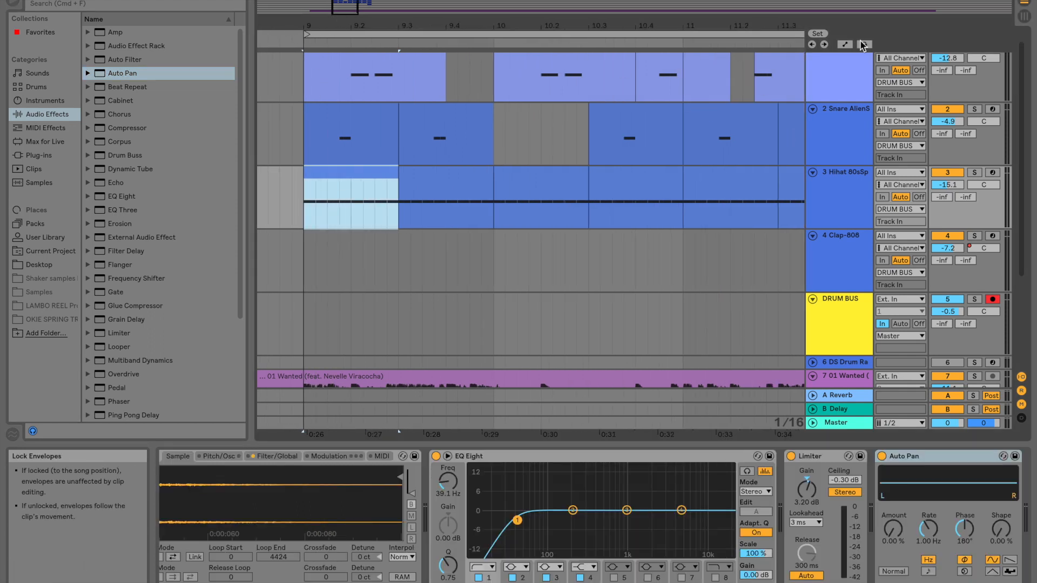
{"action": "left_click_drag", "start_coordinate": [751, 25], "coordinate": [611, 2]}
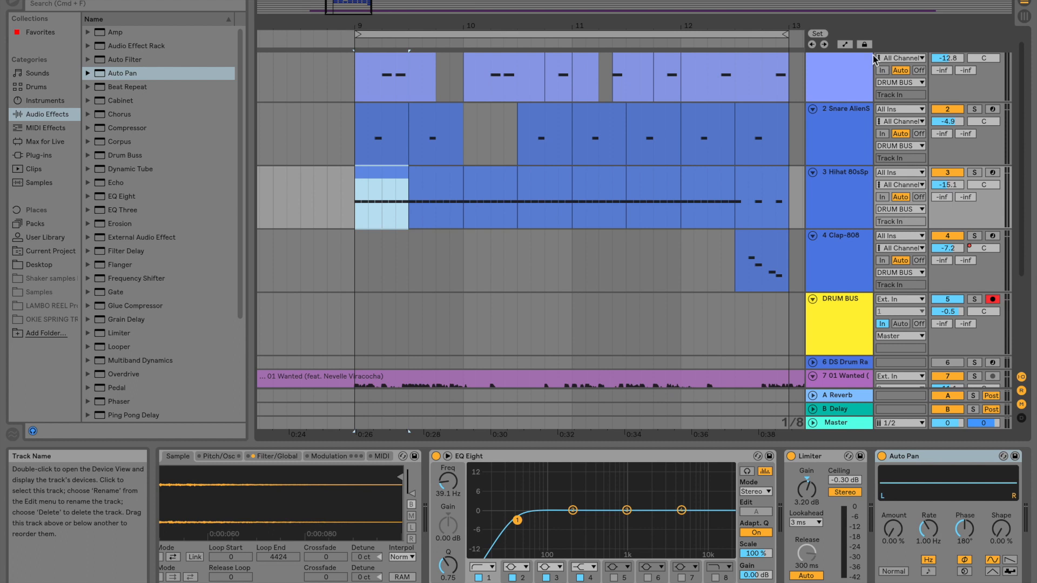
{"action": "left_click", "coordinate": [845, 44]}
{"action": "left_click_drag", "start_coordinate": [374, 24], "coordinate": [425, 59]}
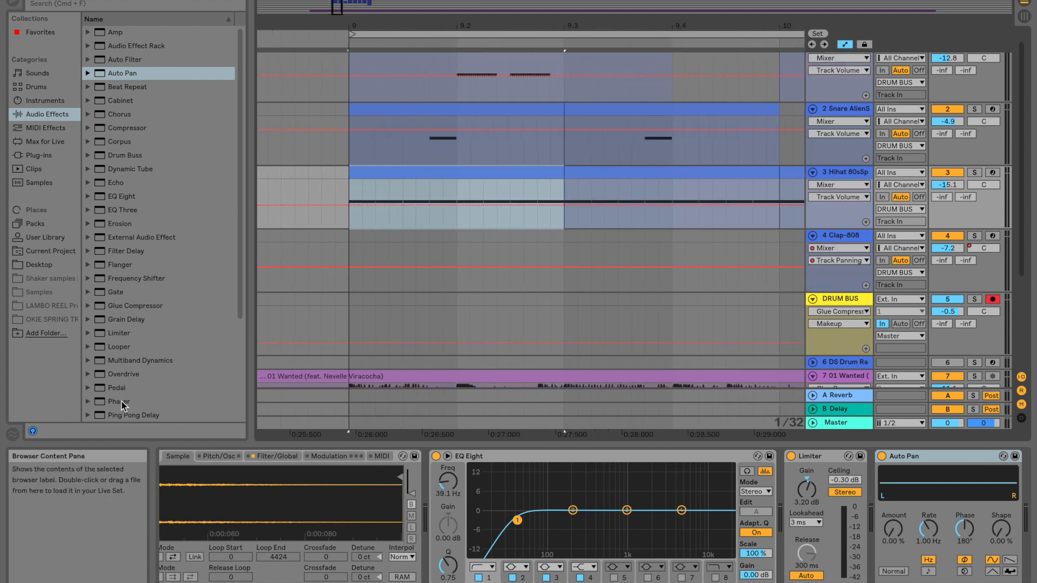
{"action": "scroll", "coordinate": [126, 399], "scroll_direction": "down", "scroll_amount": 5}
{"action": "left_click_drag", "start_coordinate": [122, 389], "coordinate": [379, 212]}
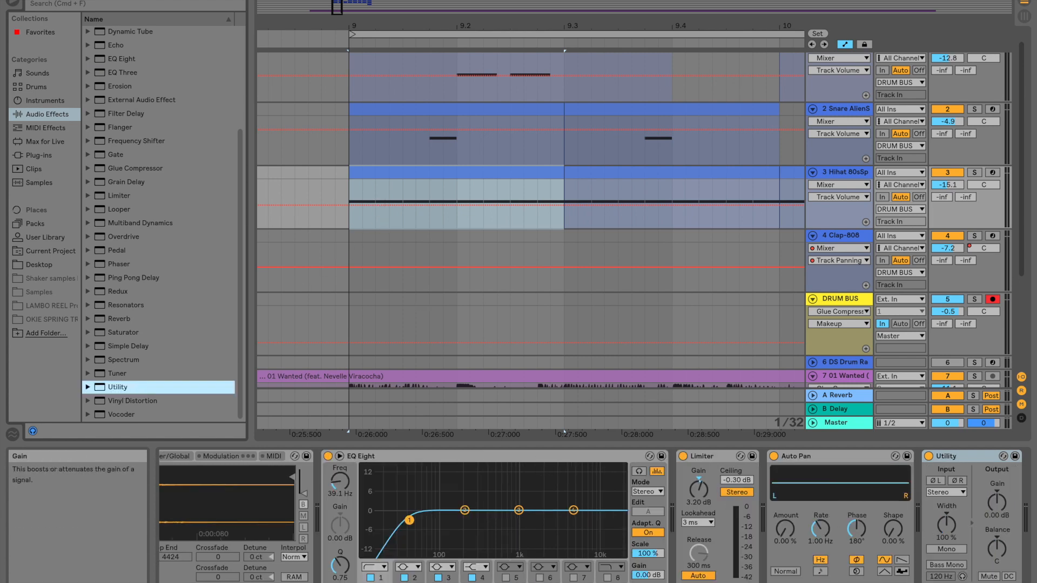
Automate the hi-hat's Utility gain with a full dip at the start of bar 9 that ramps back up within a 1/32 note
{"action": "key", "text": "a"}
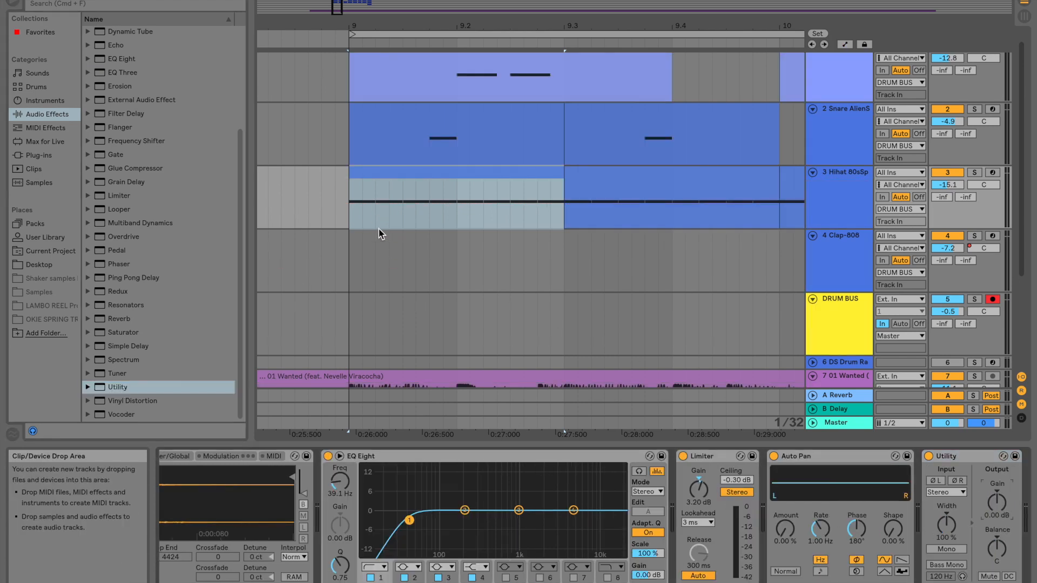
{"action": "left_click", "coordinate": [845, 44]}
{"action": "left_click_drag", "start_coordinate": [357, 212], "coordinate": [356, 228]}
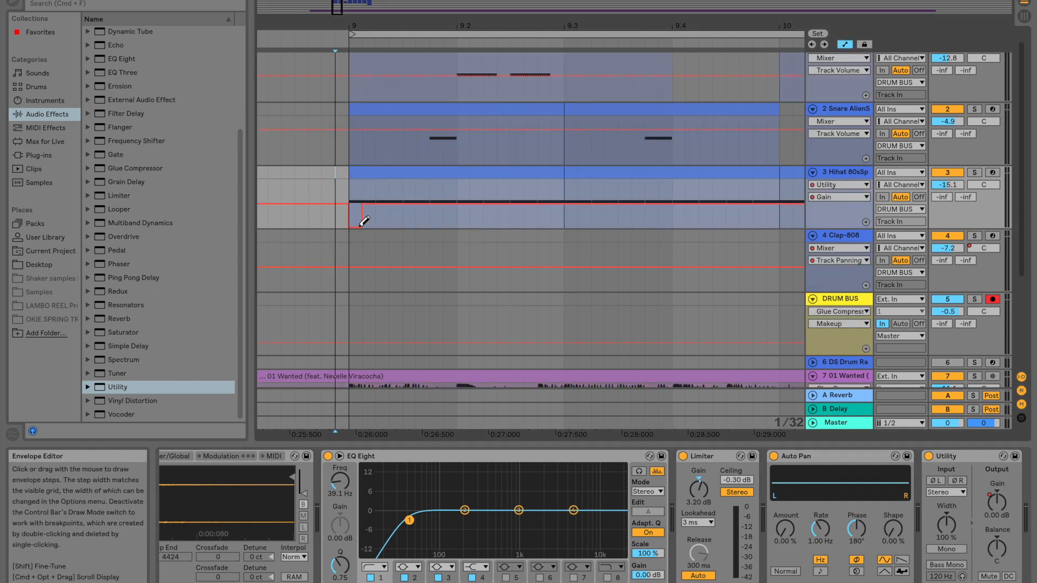
{"action": "key", "text": "space"}
{"action": "key", "text": "b"}
{"action": "left_click", "coordinate": [362, 227]}
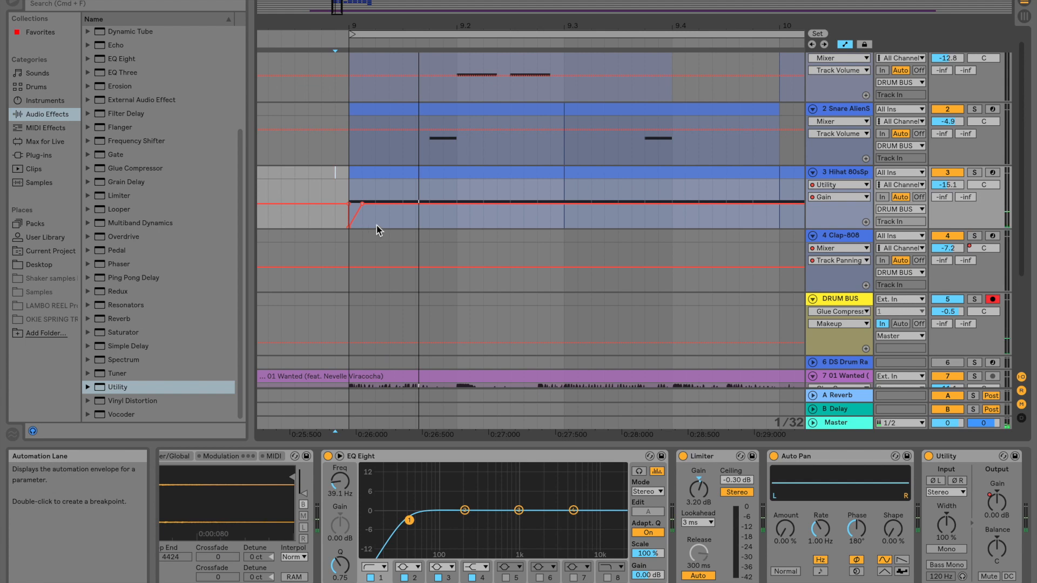
Draw ramped Utility gain dips in the hi-hat lane just before 9.2, at 9.2 and halfway to 9.3, and play it back
{"action": "key", "text": "b"}
{"action": "left_click", "coordinate": [437, 220]}
{"action": "left_click", "coordinate": [462, 217]}
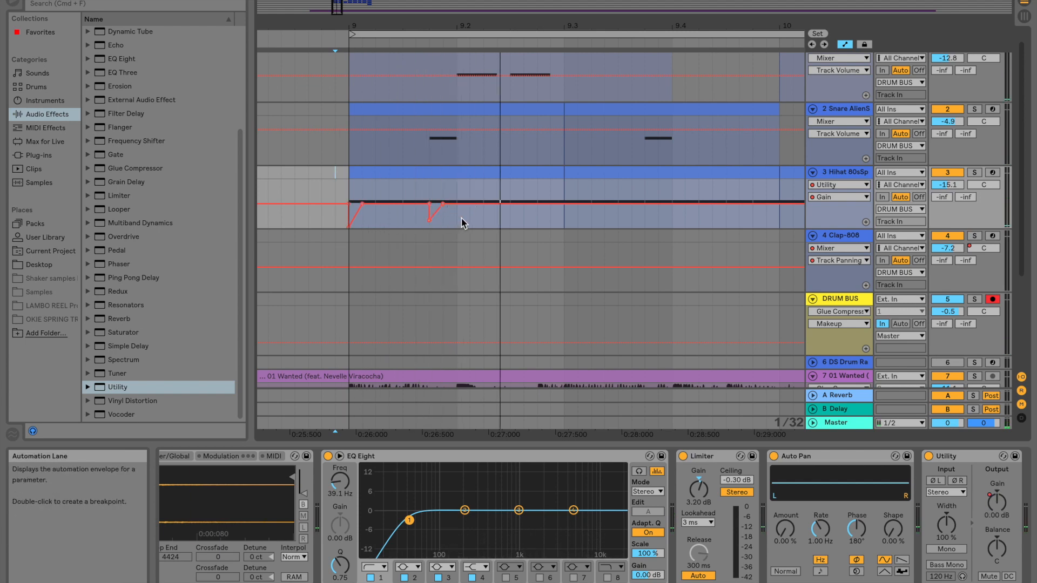
{"action": "left_click", "coordinate": [516, 216]}
{"action": "key", "text": "b"}
{"action": "left_click", "coordinate": [348, 181]}
{"action": "key", "text": "space"}
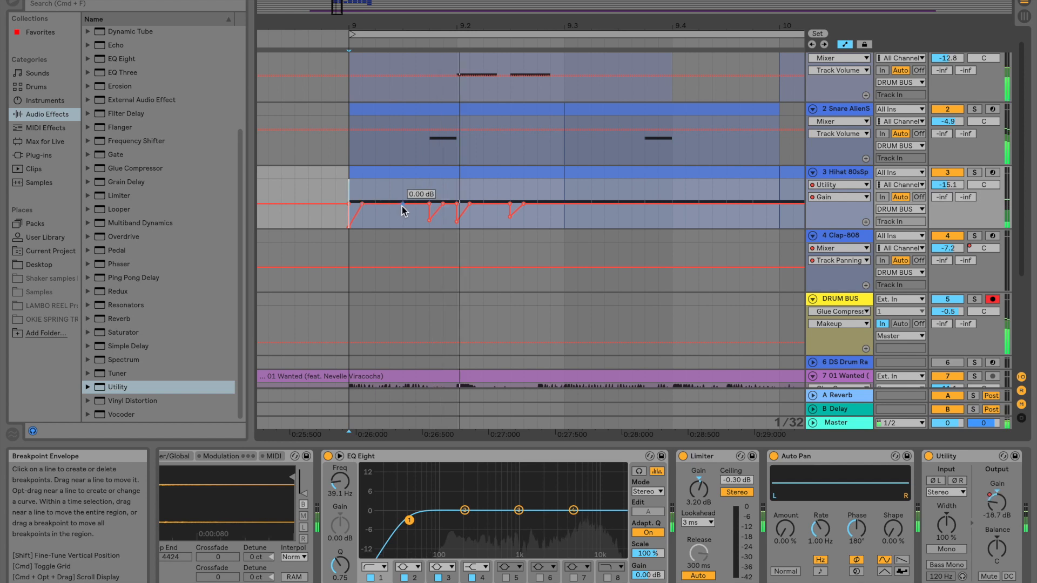
Lower the hi-hat gain just after the first ramp to about -7.4 dB and add a shallow ramped dip just before 9.3
{"action": "left_click_drag", "start_coordinate": [391, 205], "coordinate": [363, 205]}
{"action": "key", "text": "space"}
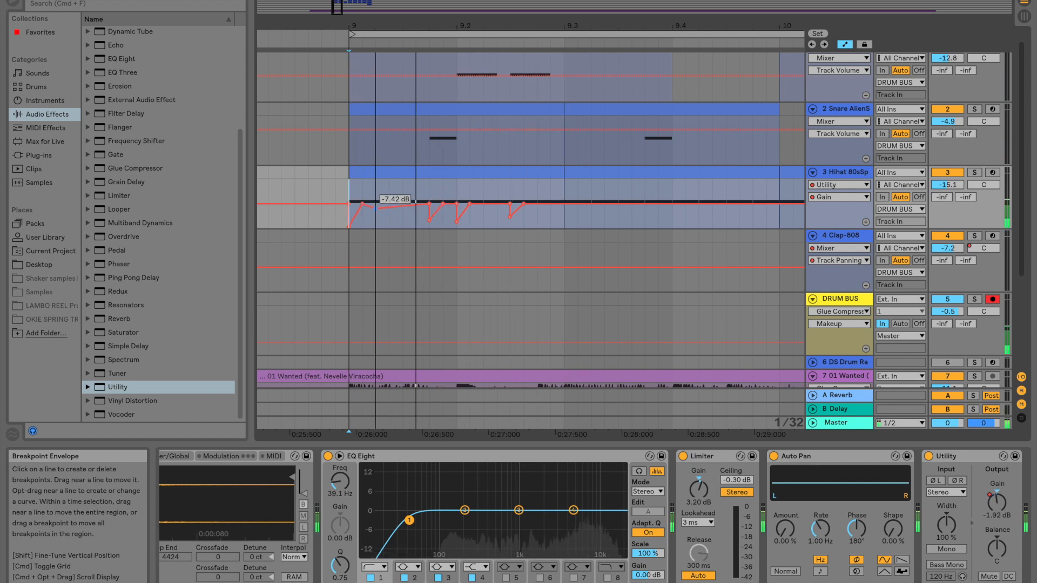
{"action": "key", "text": "space"}
{"action": "key", "text": "space"}
{"action": "key", "text": "space"}
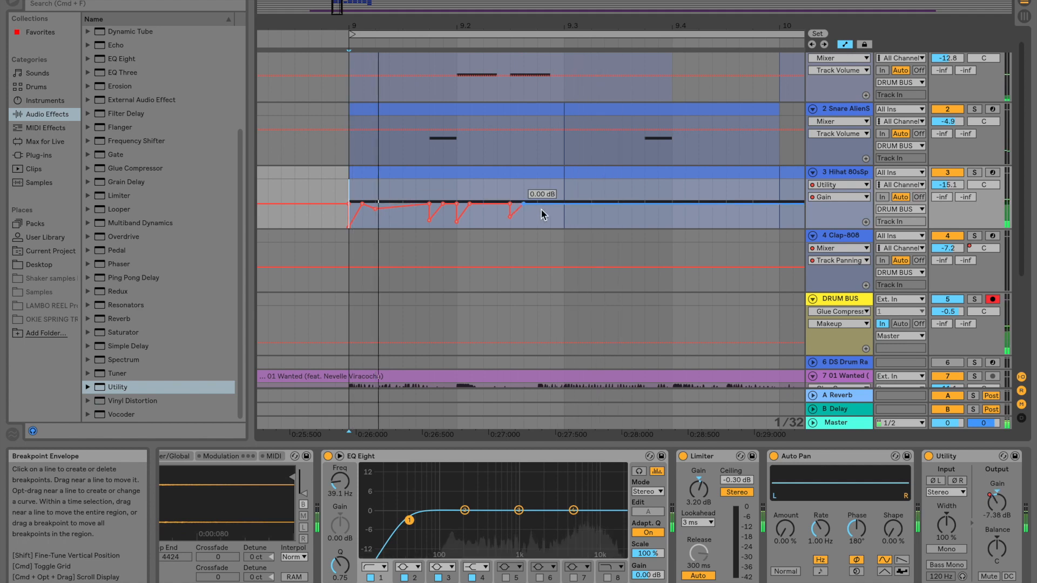
{"action": "key", "text": "b"}
{"action": "left_click", "coordinate": [548, 210]}
{"action": "key", "text": "b"}
{"action": "key", "text": "space"}
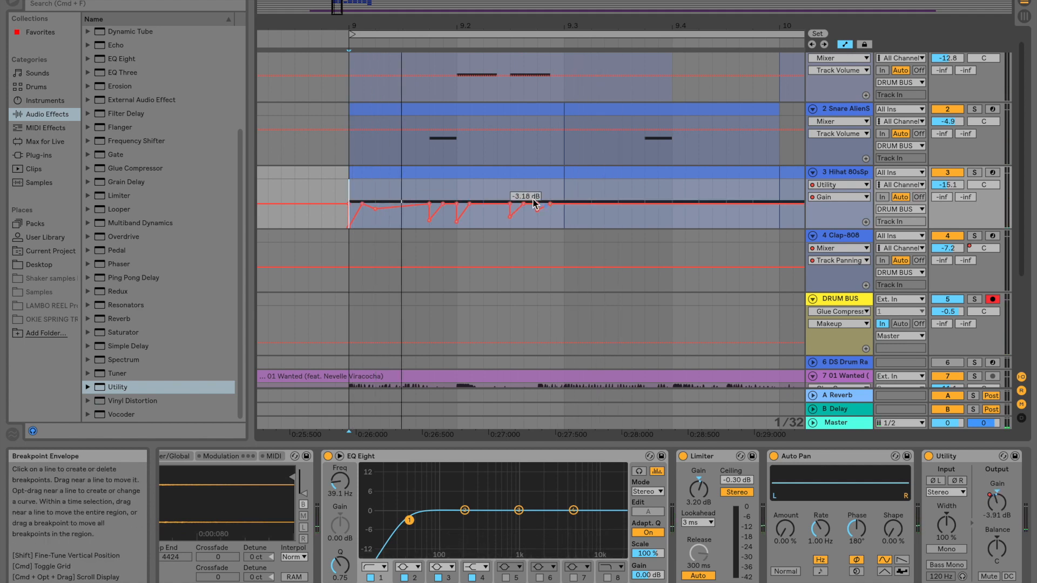
Duplicate the half-bar hi-hat gain automation from bar 9 repeatedly until it reaches the start of the clap clip
{"action": "mouse_move", "coordinate": [351, 192]}
{"action": "left_mouse_down"}
{"action": "mouse_move", "coordinate": [558, 180]}
{"action": "mouse_move", "coordinate": [549, 173]}
{"action": "mouse_move", "coordinate": [533, 186]}
{"action": "mouse_move", "coordinate": [353, 200]}
{"action": "left_mouse_up"}
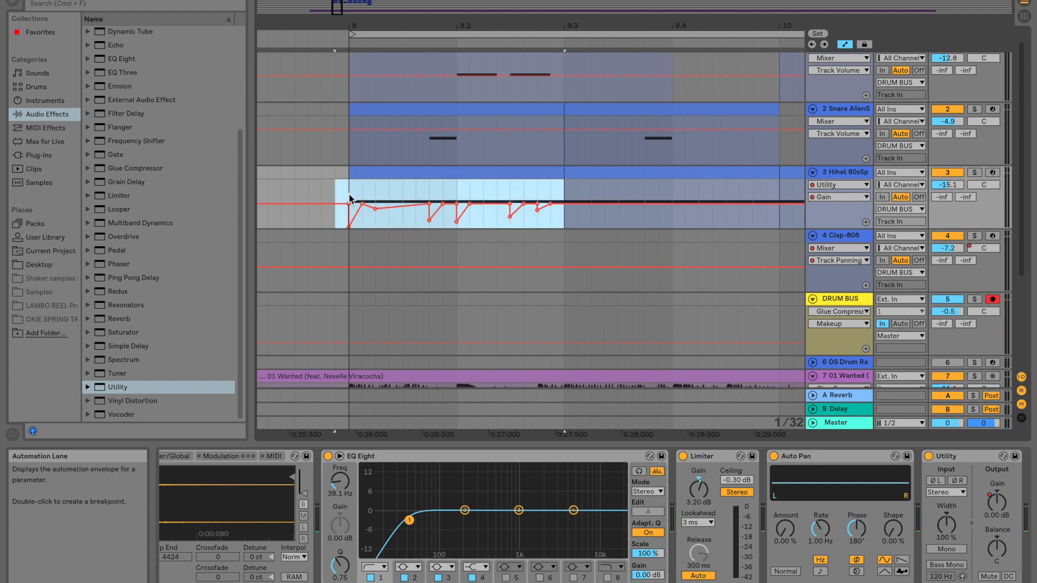
{"action": "key", "text": "super+d"}
{"action": "key", "text": "super+d"}
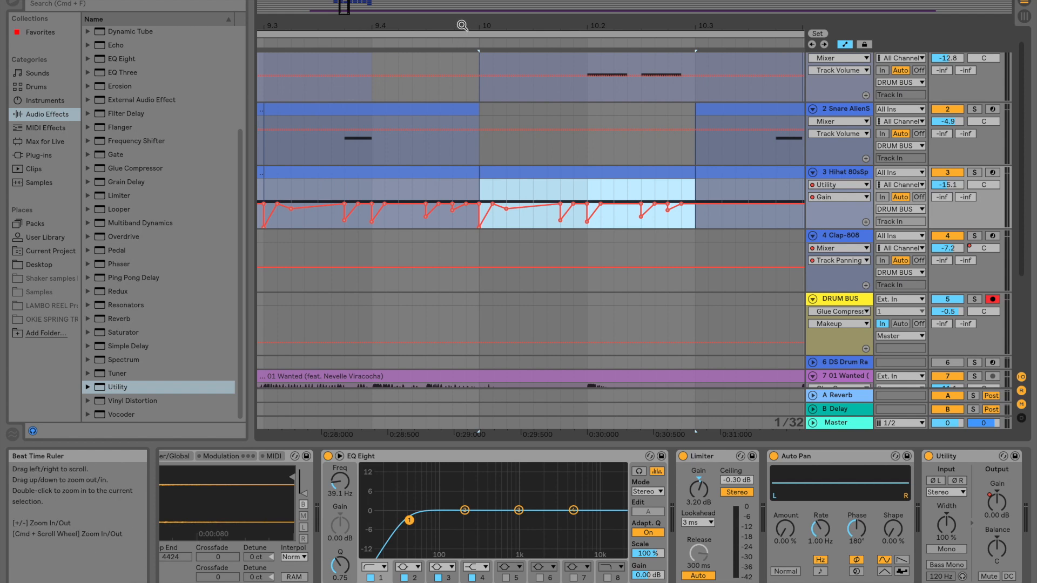
{"action": "left_click_drag", "start_coordinate": [462, 26], "coordinate": [462, 4]}
{"action": "key", "text": "super+d"}
{"action": "key", "text": "super+d"}
{"action": "key", "text": "super+d"}
{"action": "key", "text": "super+d"}
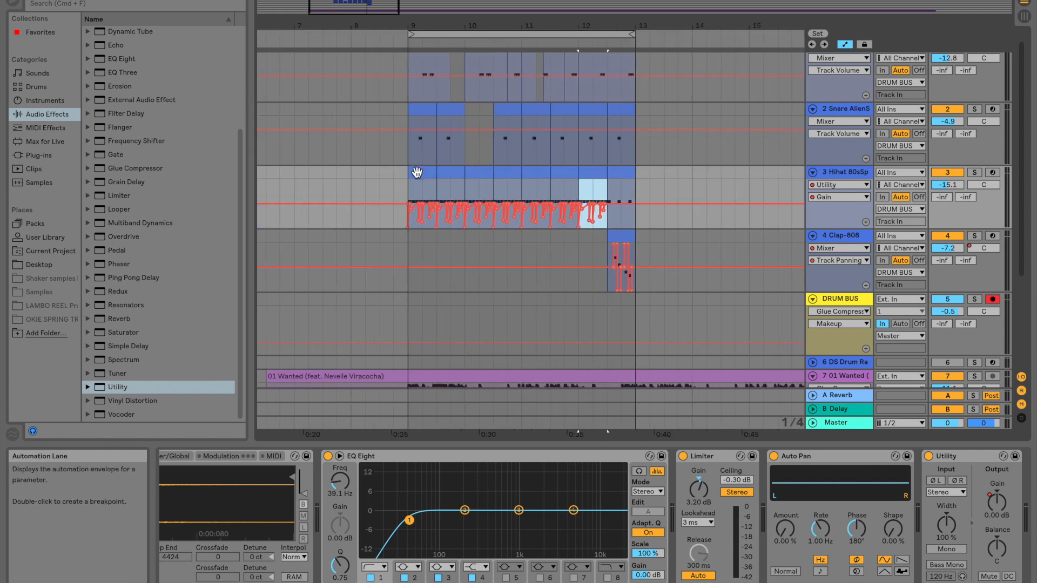
Play the loop, move Auto Pan after Utility in the hi-hat chain and set its Amount to 44.4 %
{"action": "left_click", "coordinate": [406, 193]}
{"action": "key", "text": "space"}
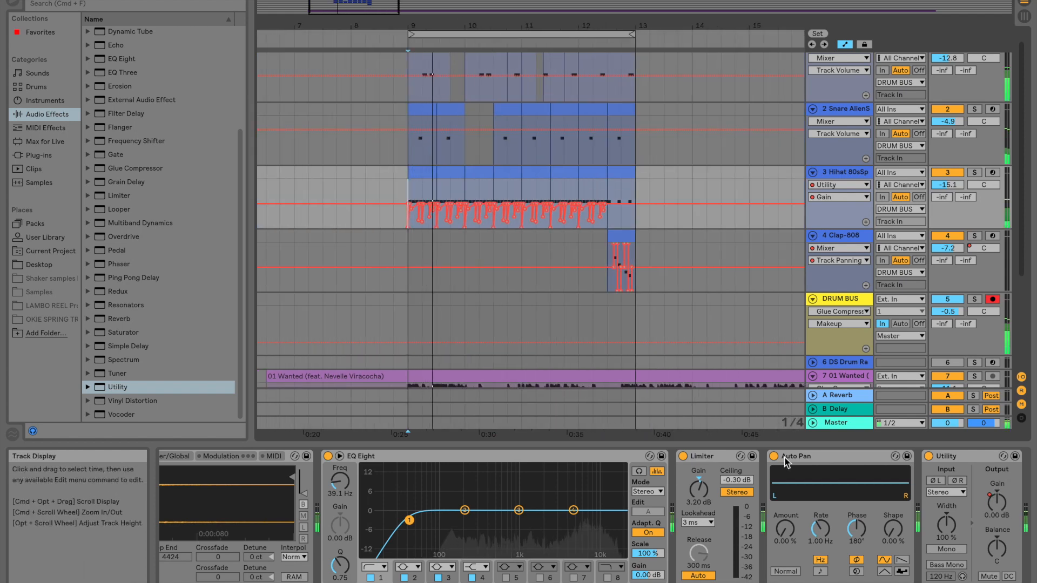
{"action": "scroll", "coordinate": [795, 513], "scroll_direction": "down", "scroll_amount": 2}
{"action": "left_click_drag", "start_coordinate": [764, 457], "coordinate": [966, 475]}
{"action": "left_click_drag", "start_coordinate": [821, 529], "coordinate": [822, 509]}
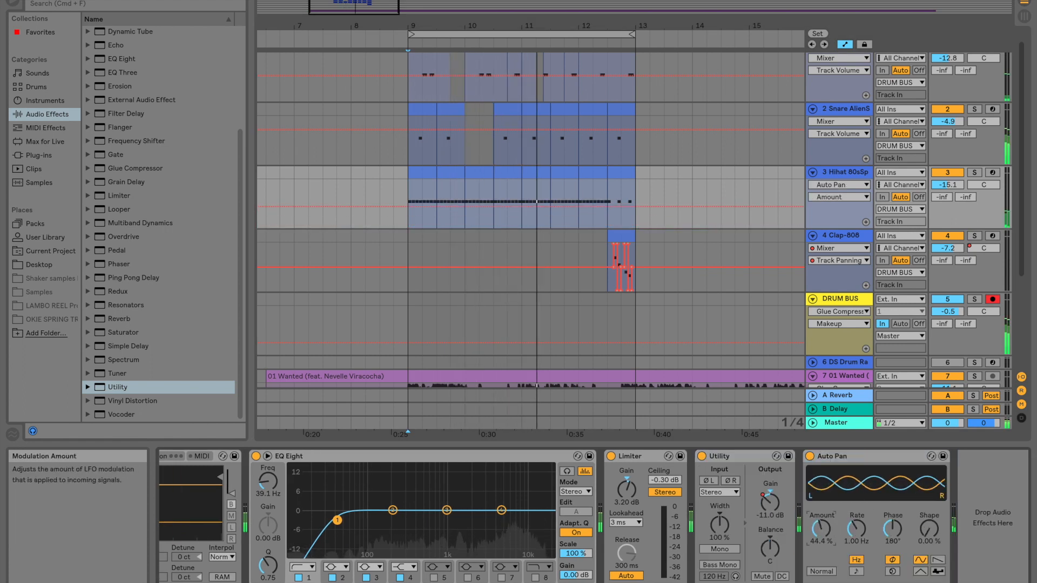
Raise the hi-hat track's volume to -12.7 dB, and with DRUM BUS soloed set Auto Pan to 67.2 % Amount and 2.25 Hz Rate
{"action": "key", "text": "space"}
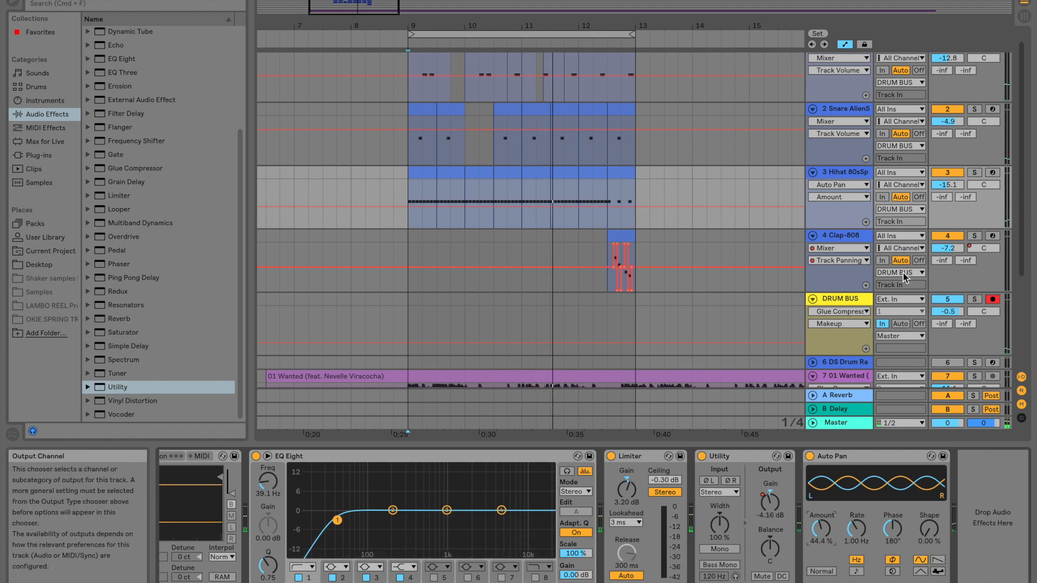
{"action": "left_click_drag", "start_coordinate": [941, 186], "coordinate": [941, 174]}
{"action": "key", "text": "space"}
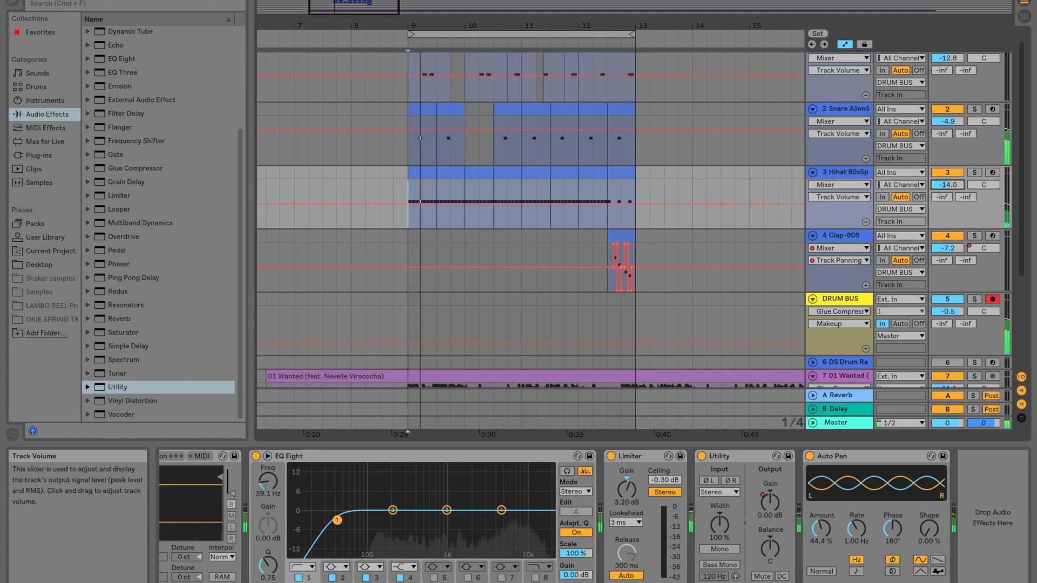
{"action": "left_click", "coordinate": [974, 298]}
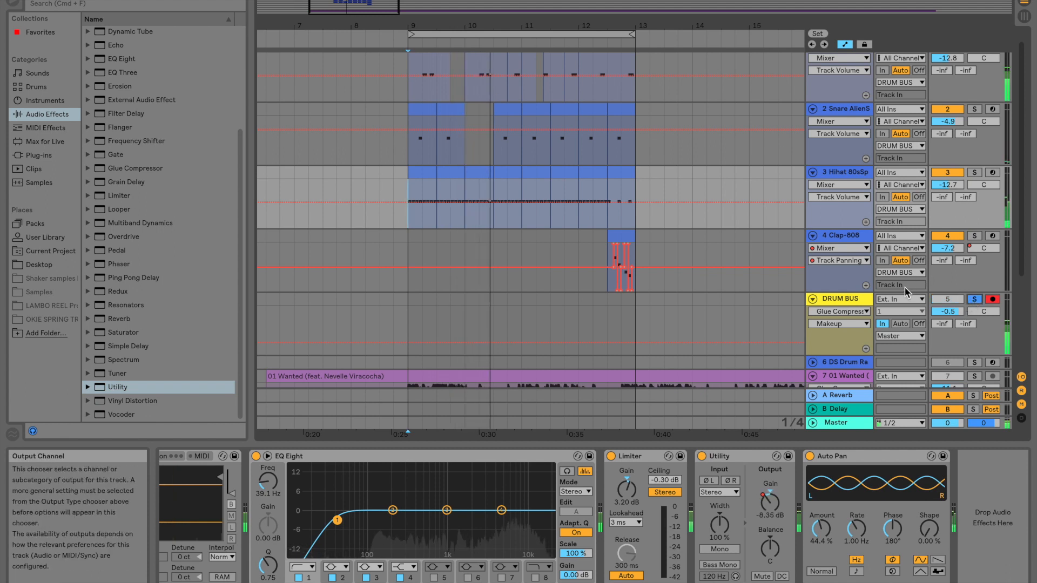
{"action": "left_click_drag", "start_coordinate": [823, 532], "coordinate": [857, 516]}
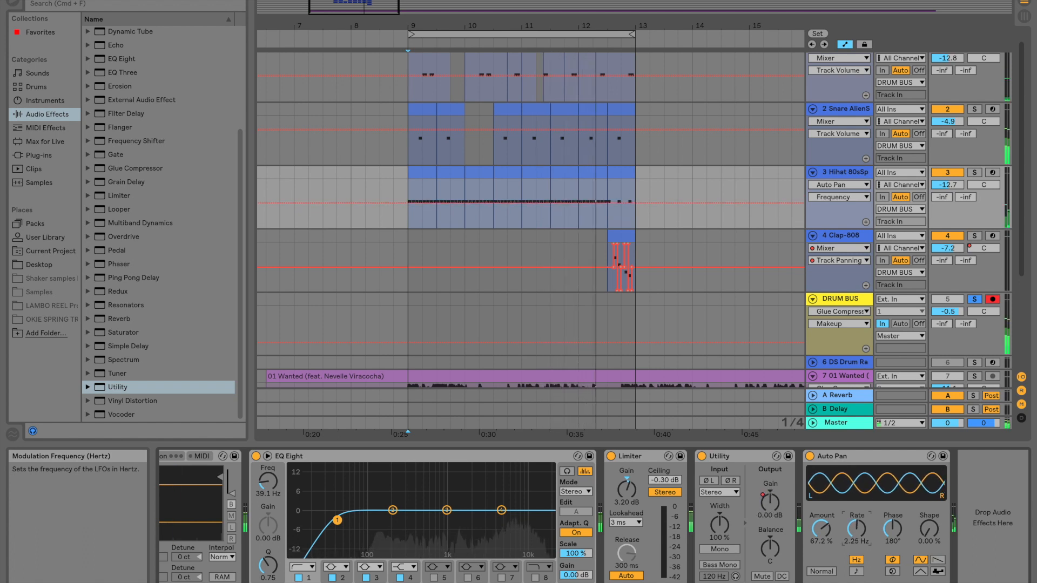
Take the DRUM BUS out of solo and listen to the beat together with the 01 Wanted track
{"action": "left_click", "coordinate": [975, 300]}
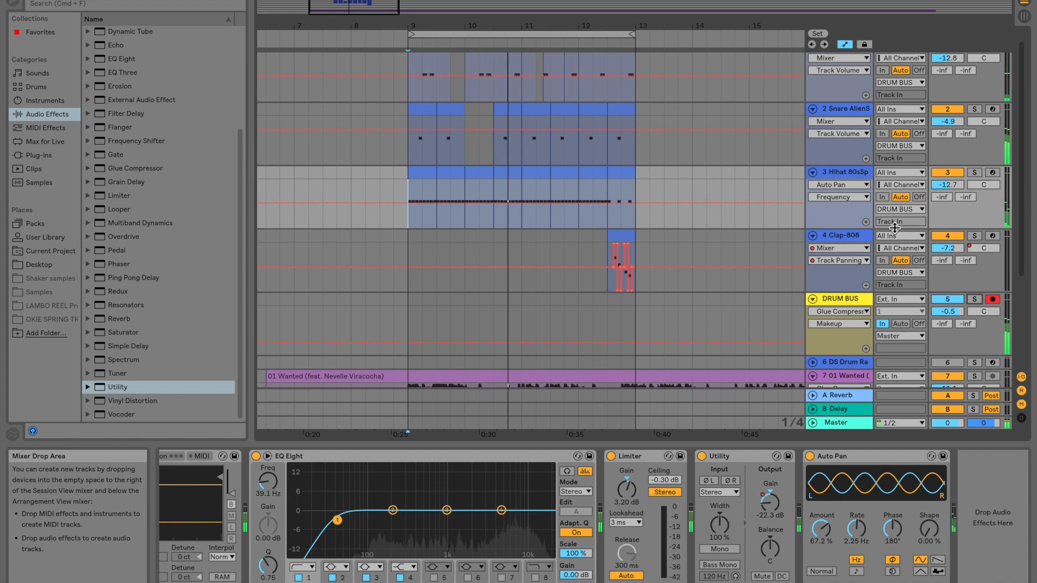
{"action": "mouse_move", "coordinate": [484, 24]}
{"action": "left_mouse_down"}
{"action": "mouse_move", "coordinate": [484, 71]}
{"action": "mouse_move", "coordinate": [484, 39]}
{"action": "left_mouse_up"}
{"action": "scroll", "coordinate": [515, 158], "scroll_direction": "down", "scroll_amount": 5}
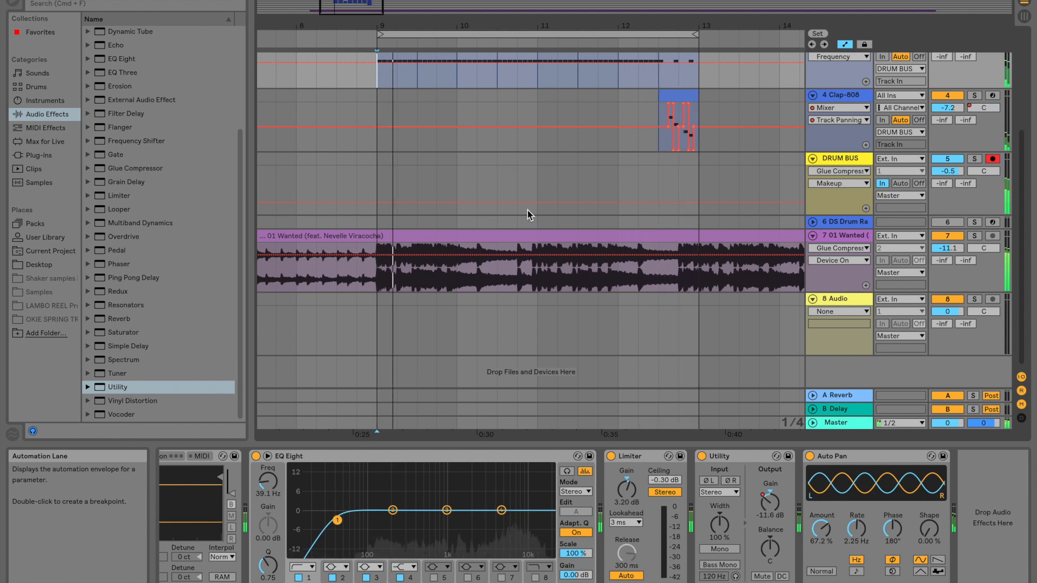
{"action": "scroll", "coordinate": [527, 211], "scroll_direction": "up", "scroll_amount": 4}
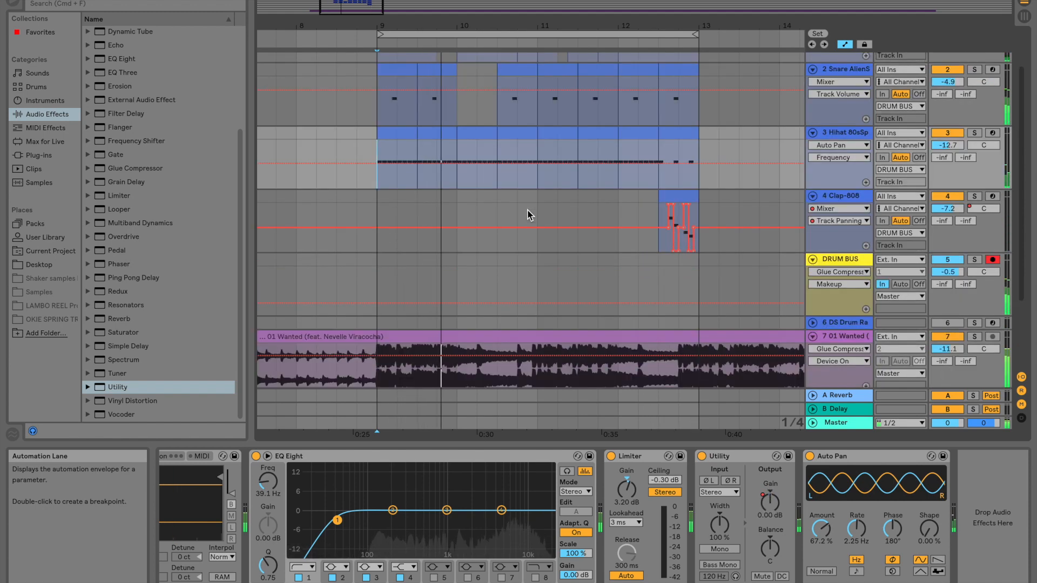
{"action": "scroll", "coordinate": [527, 215], "scroll_direction": "down", "scroll_amount": 4}
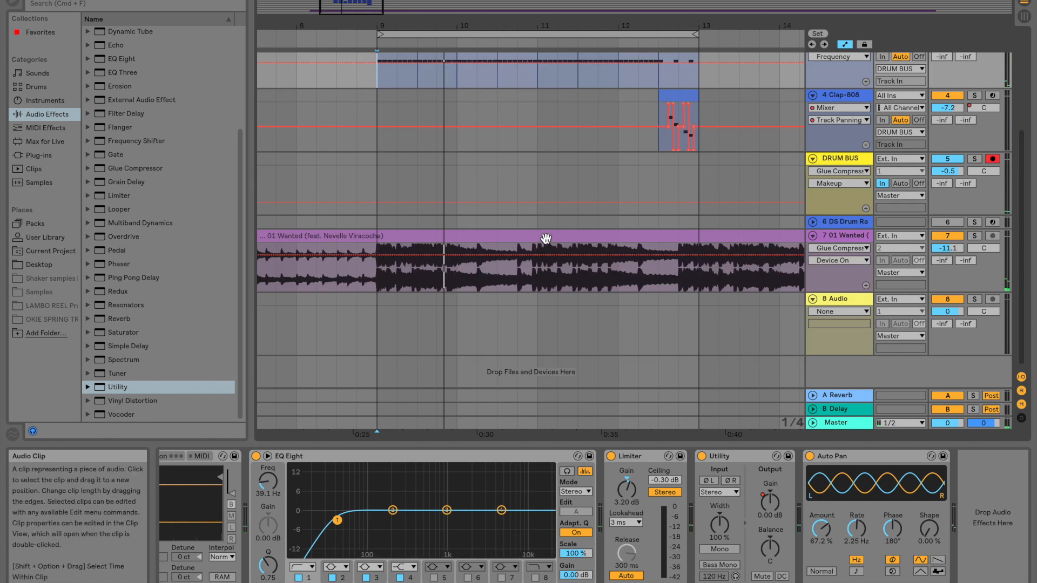